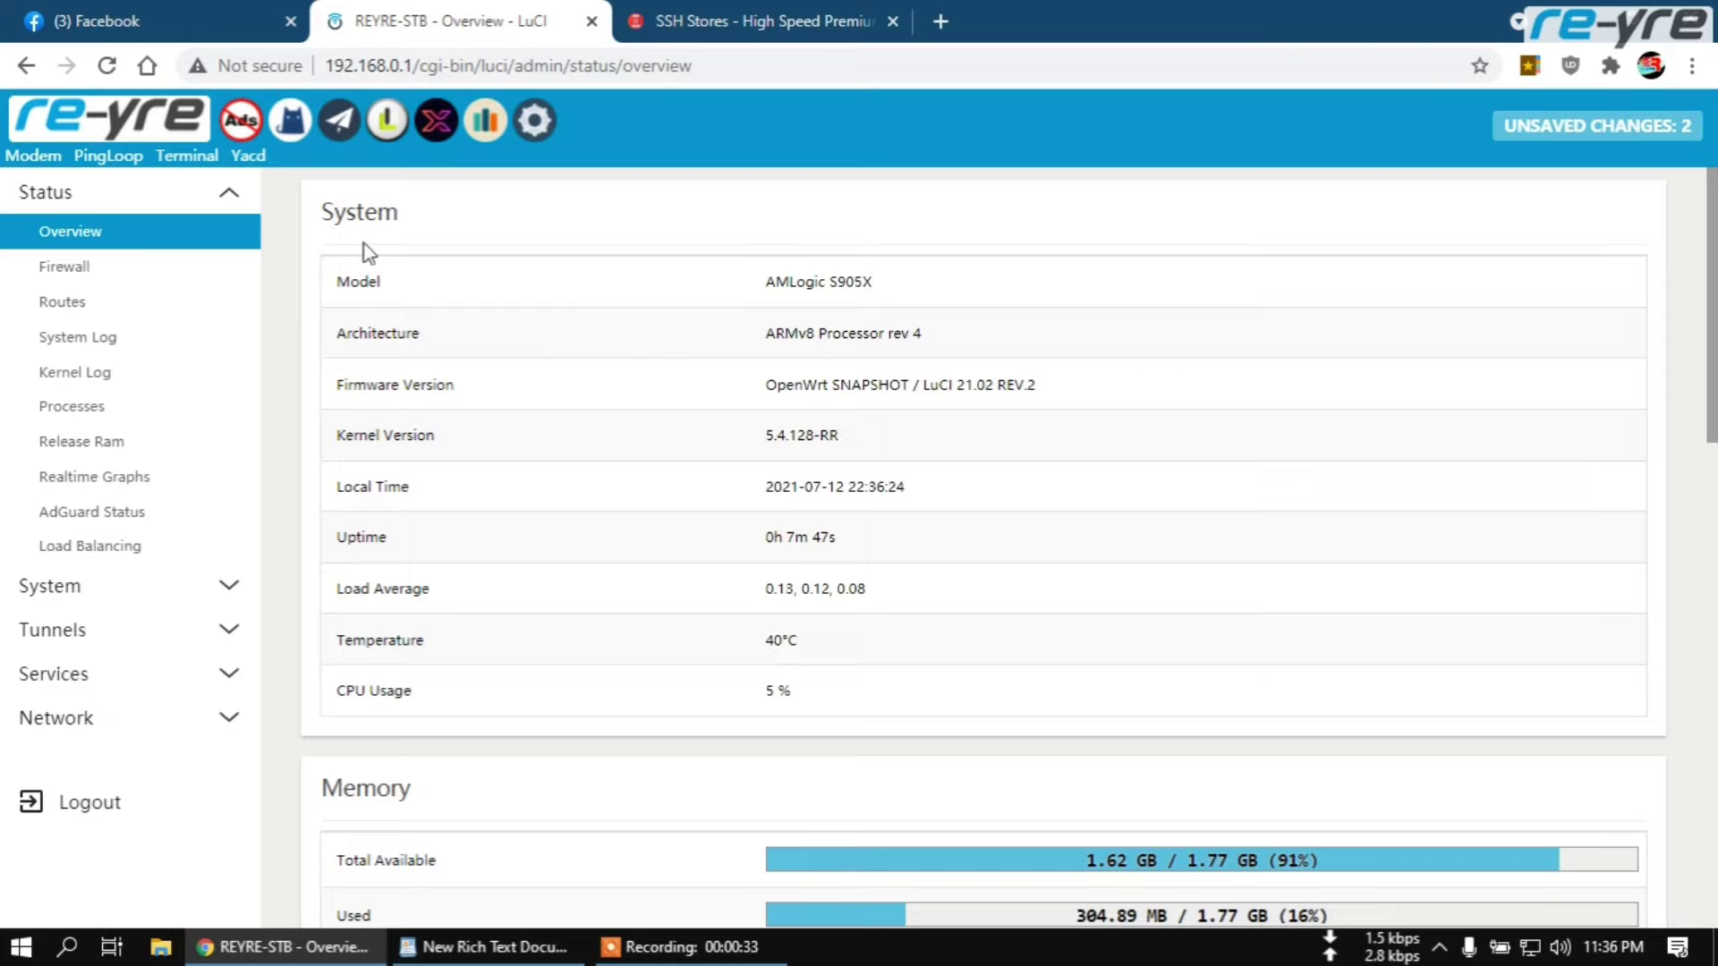
Open the ShadowSR Plus+ client settings and choose Global Mode as the running mode and All Ports for the proxy ports
{"action": "left_click", "coordinate": [340, 130]}
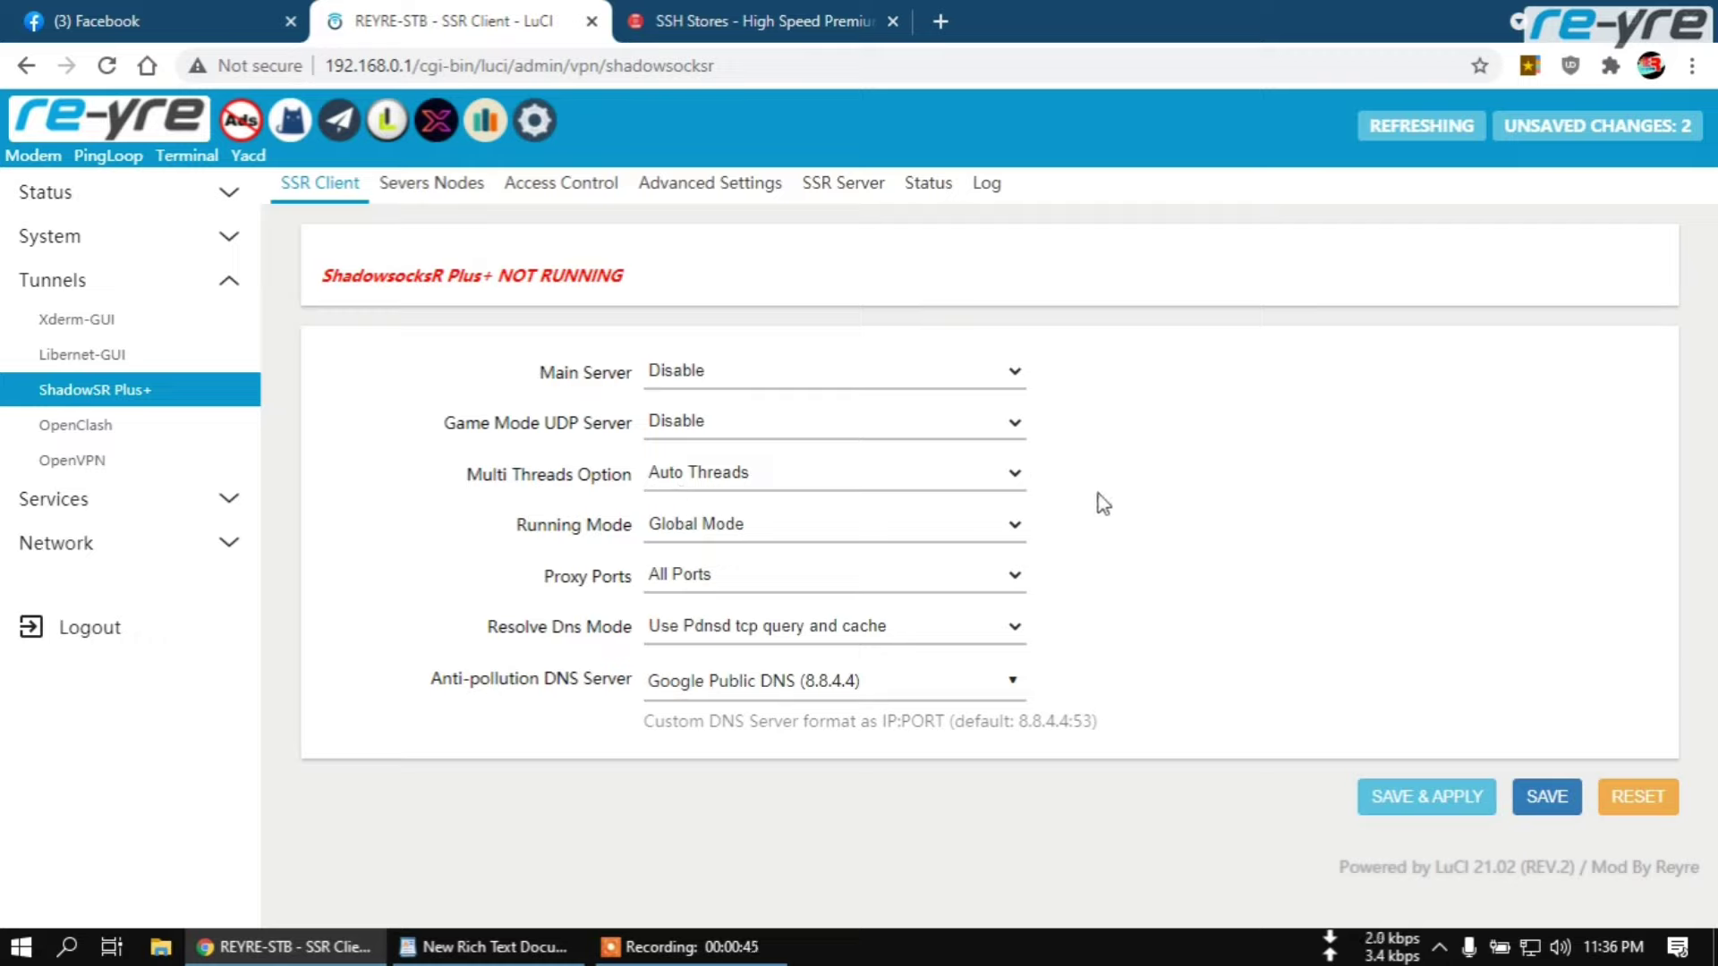
{"action": "left_click", "coordinate": [1017, 533]}
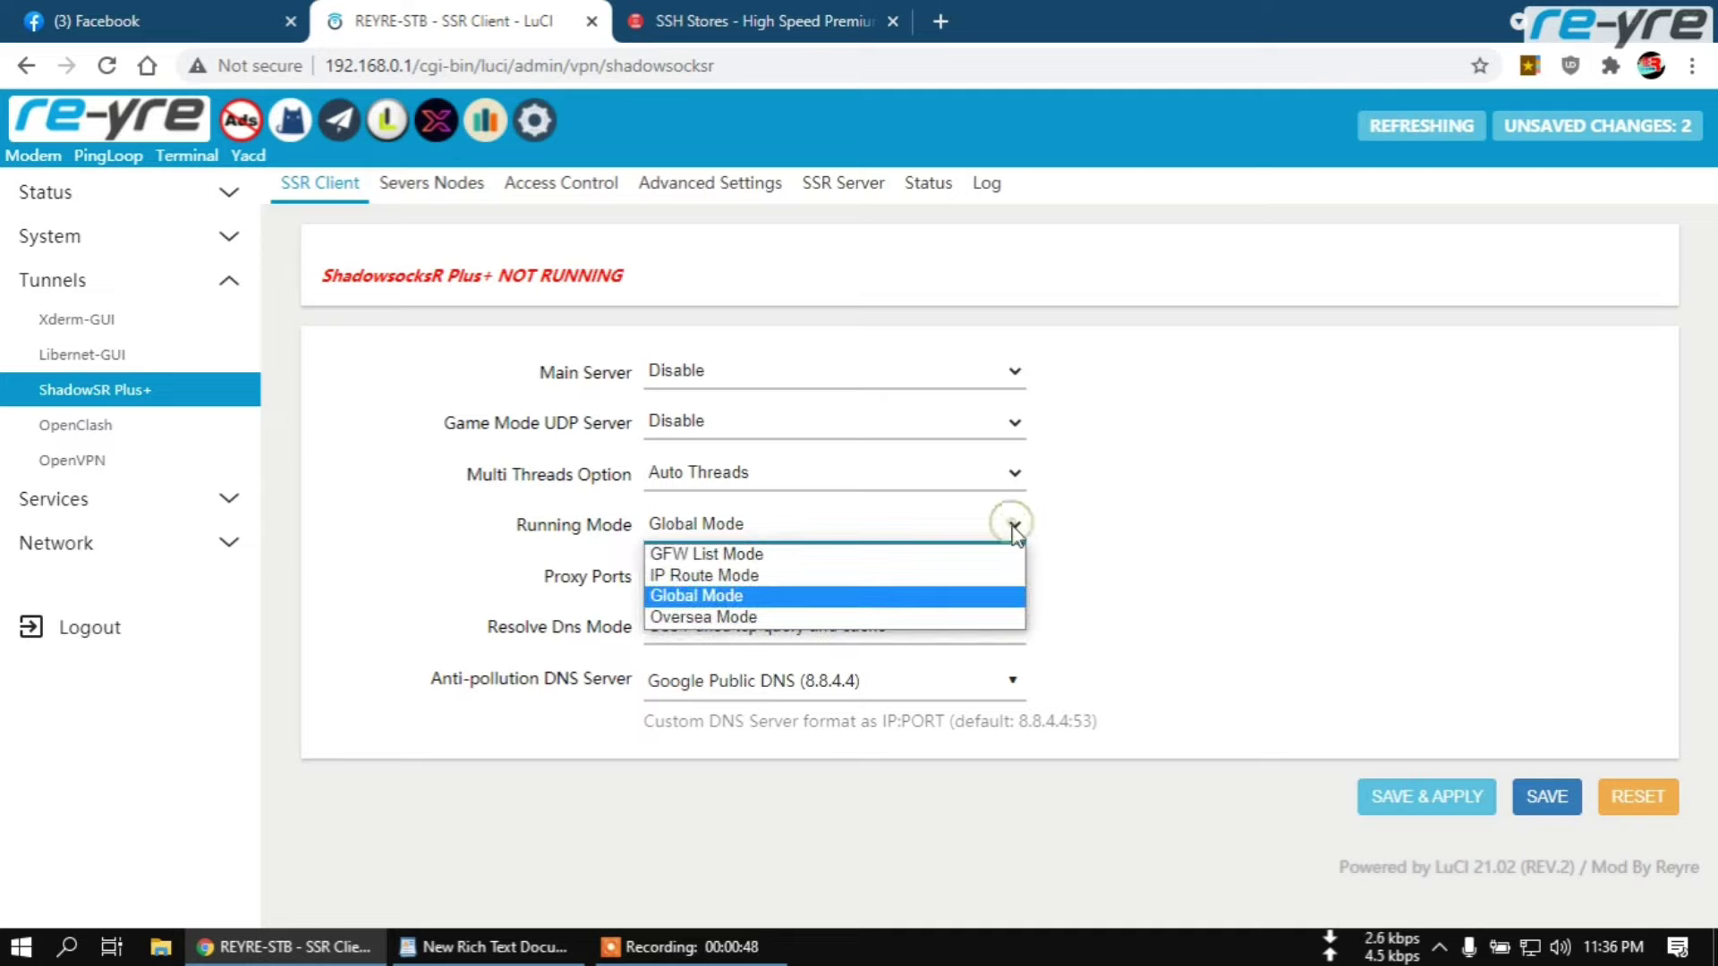
{"action": "left_click", "coordinate": [819, 598]}
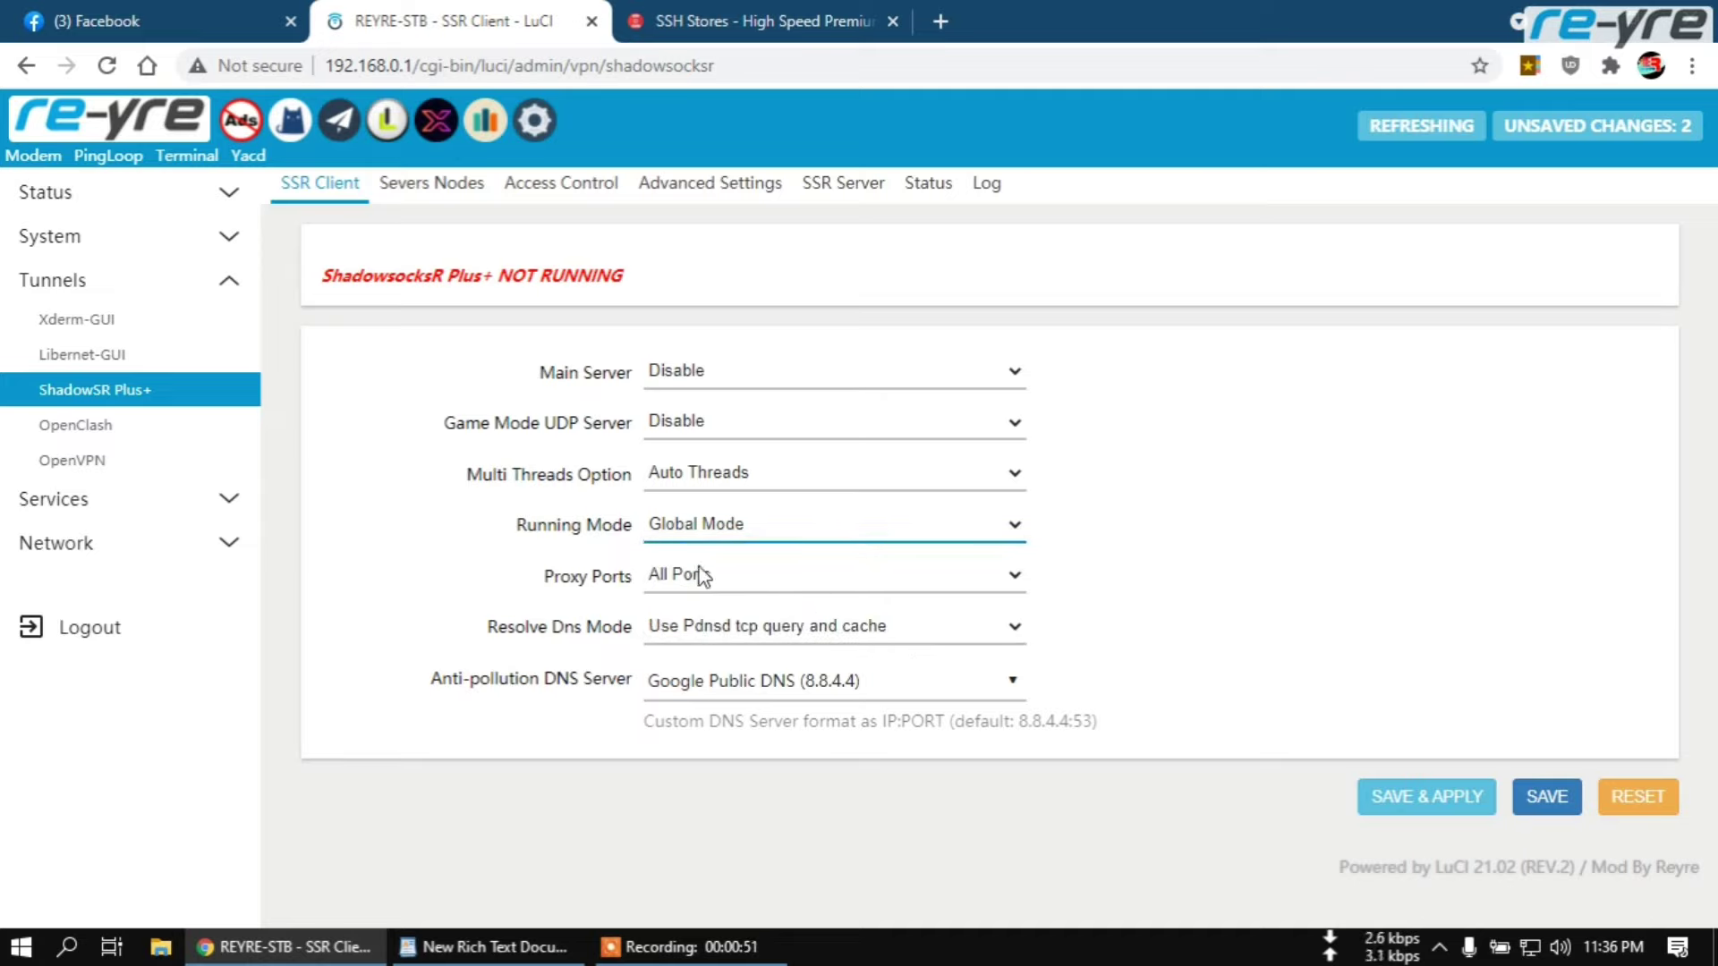
{"action": "left_click", "coordinate": [748, 580]}
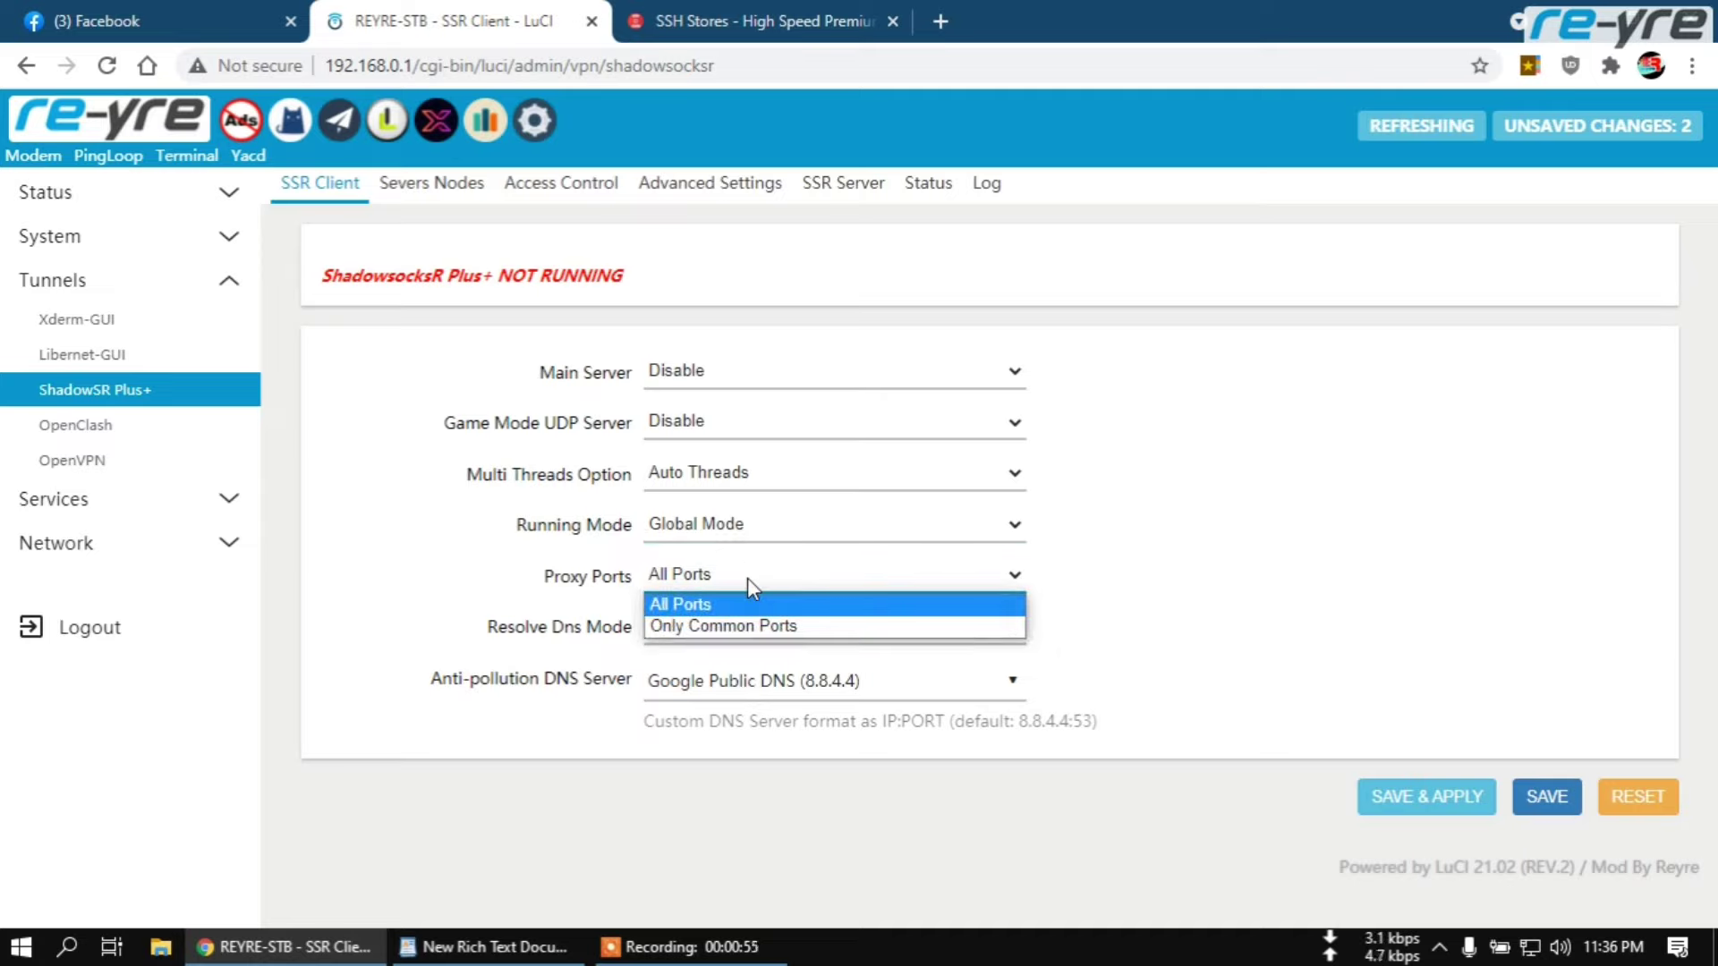
{"action": "left_click", "coordinate": [678, 609]}
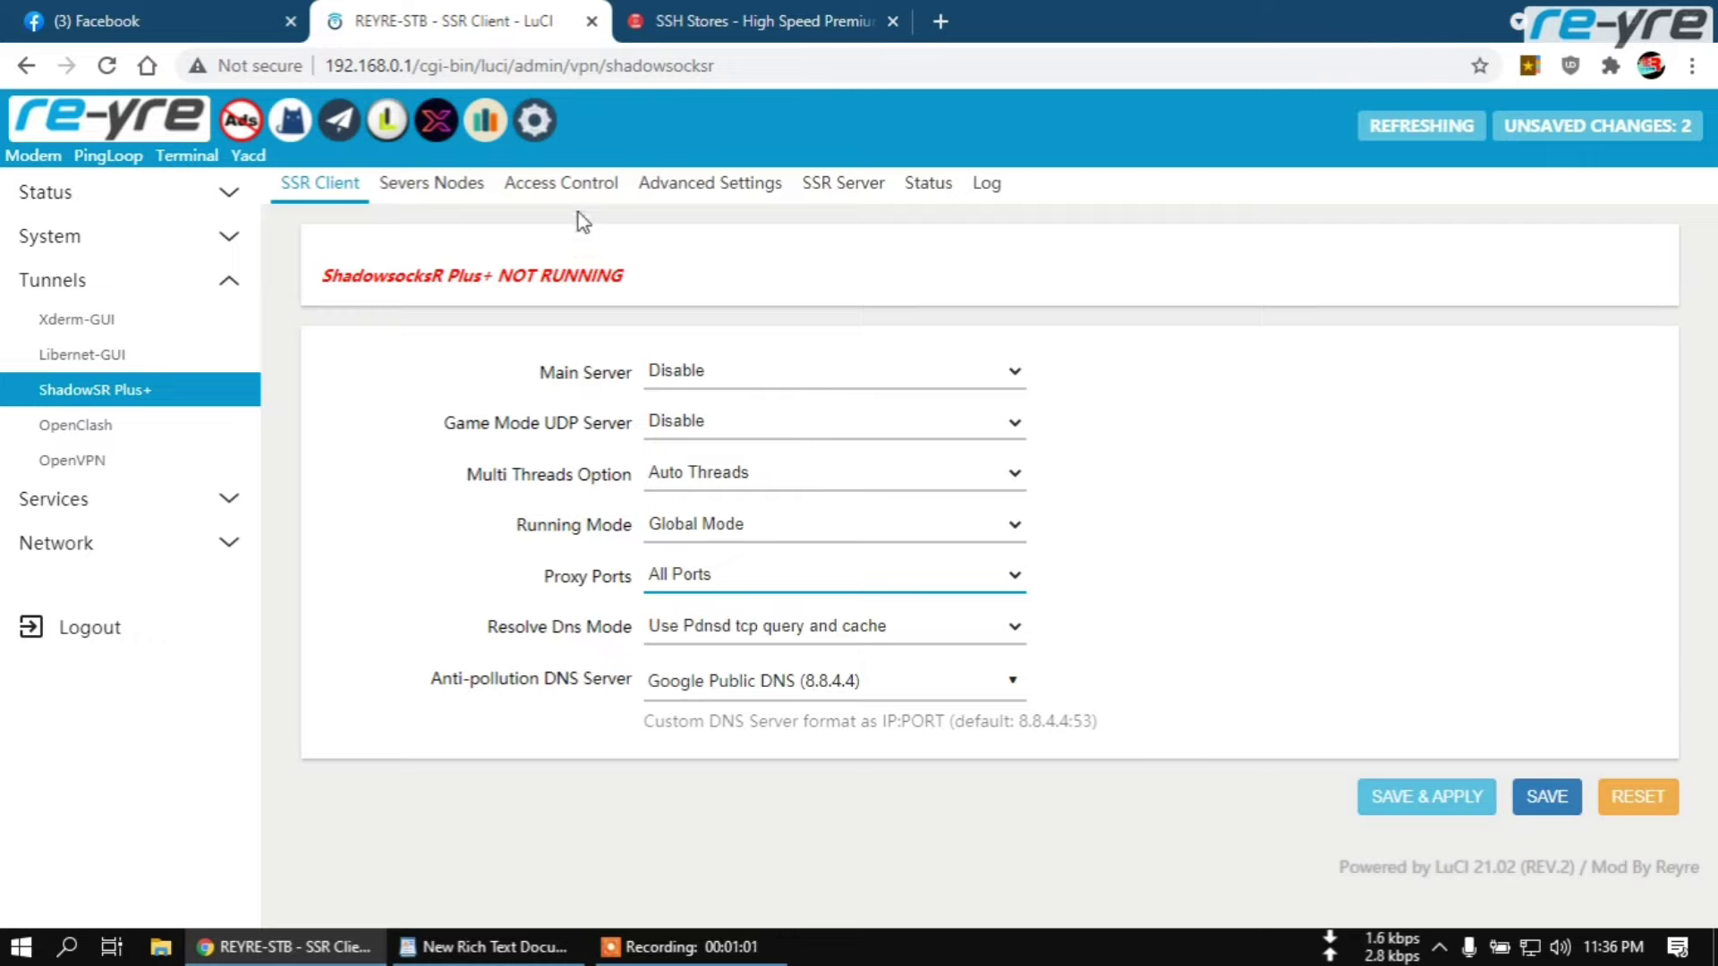
Leave all interfaces, including lan, unselected in the Access Control interface settings, and save and apply the configuration
{"action": "left_click", "coordinate": [562, 183]}
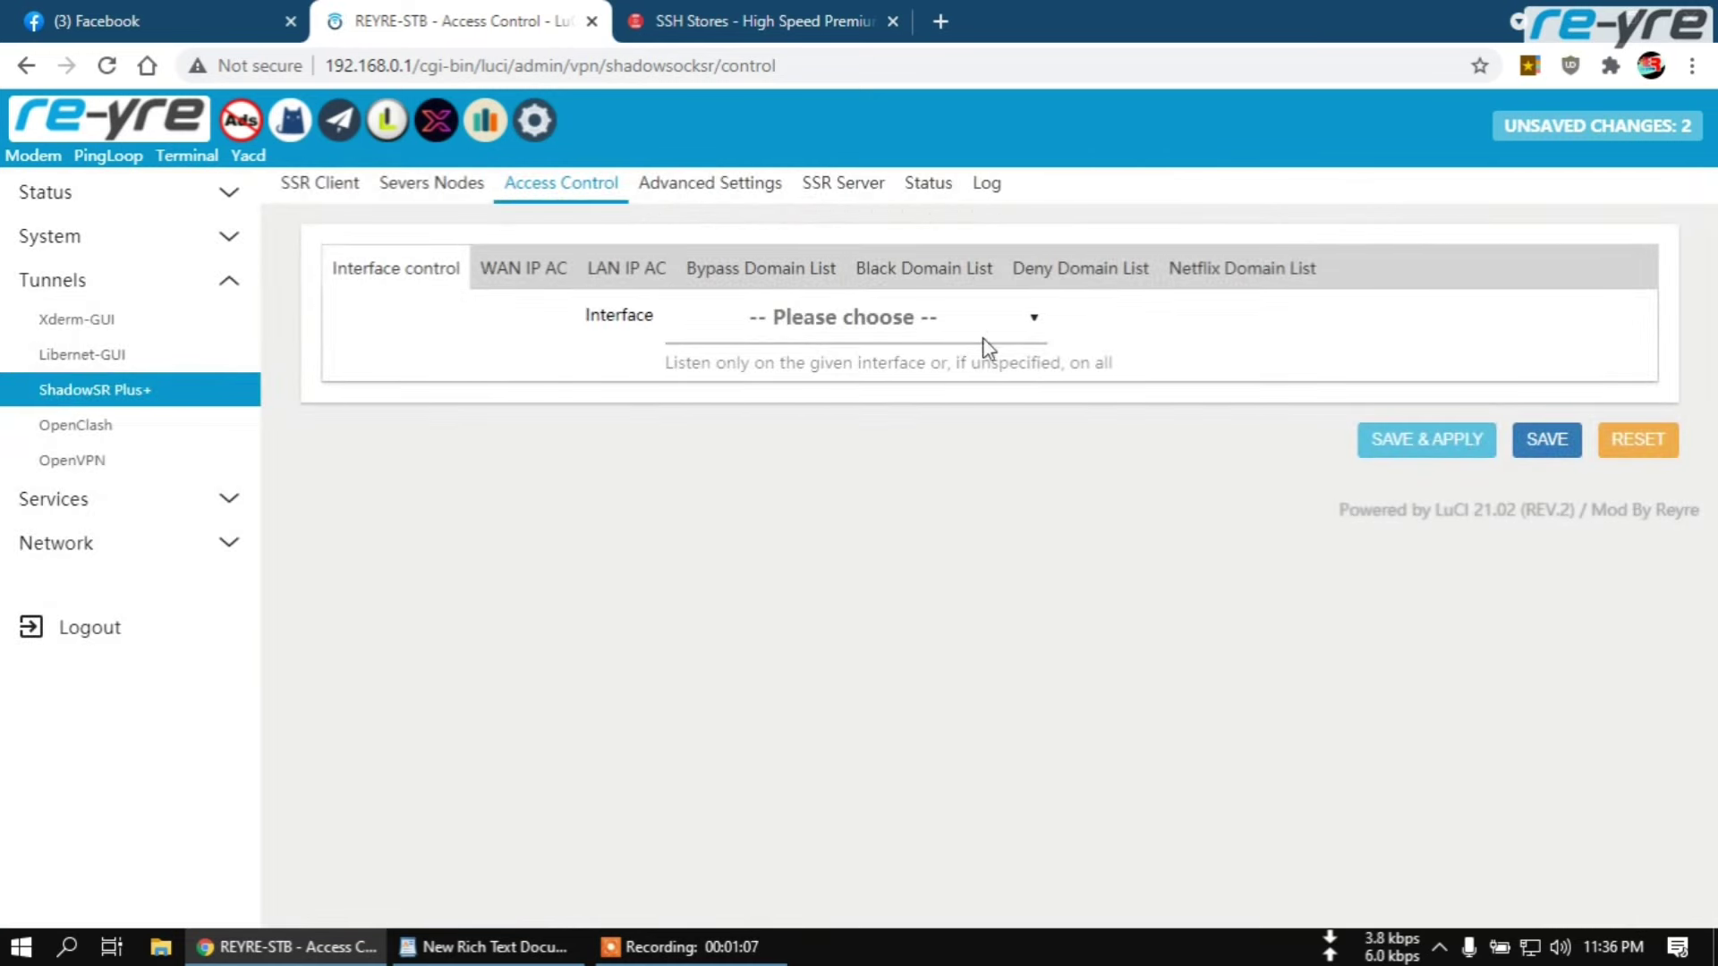
{"action": "left_click", "coordinate": [1033, 324]}
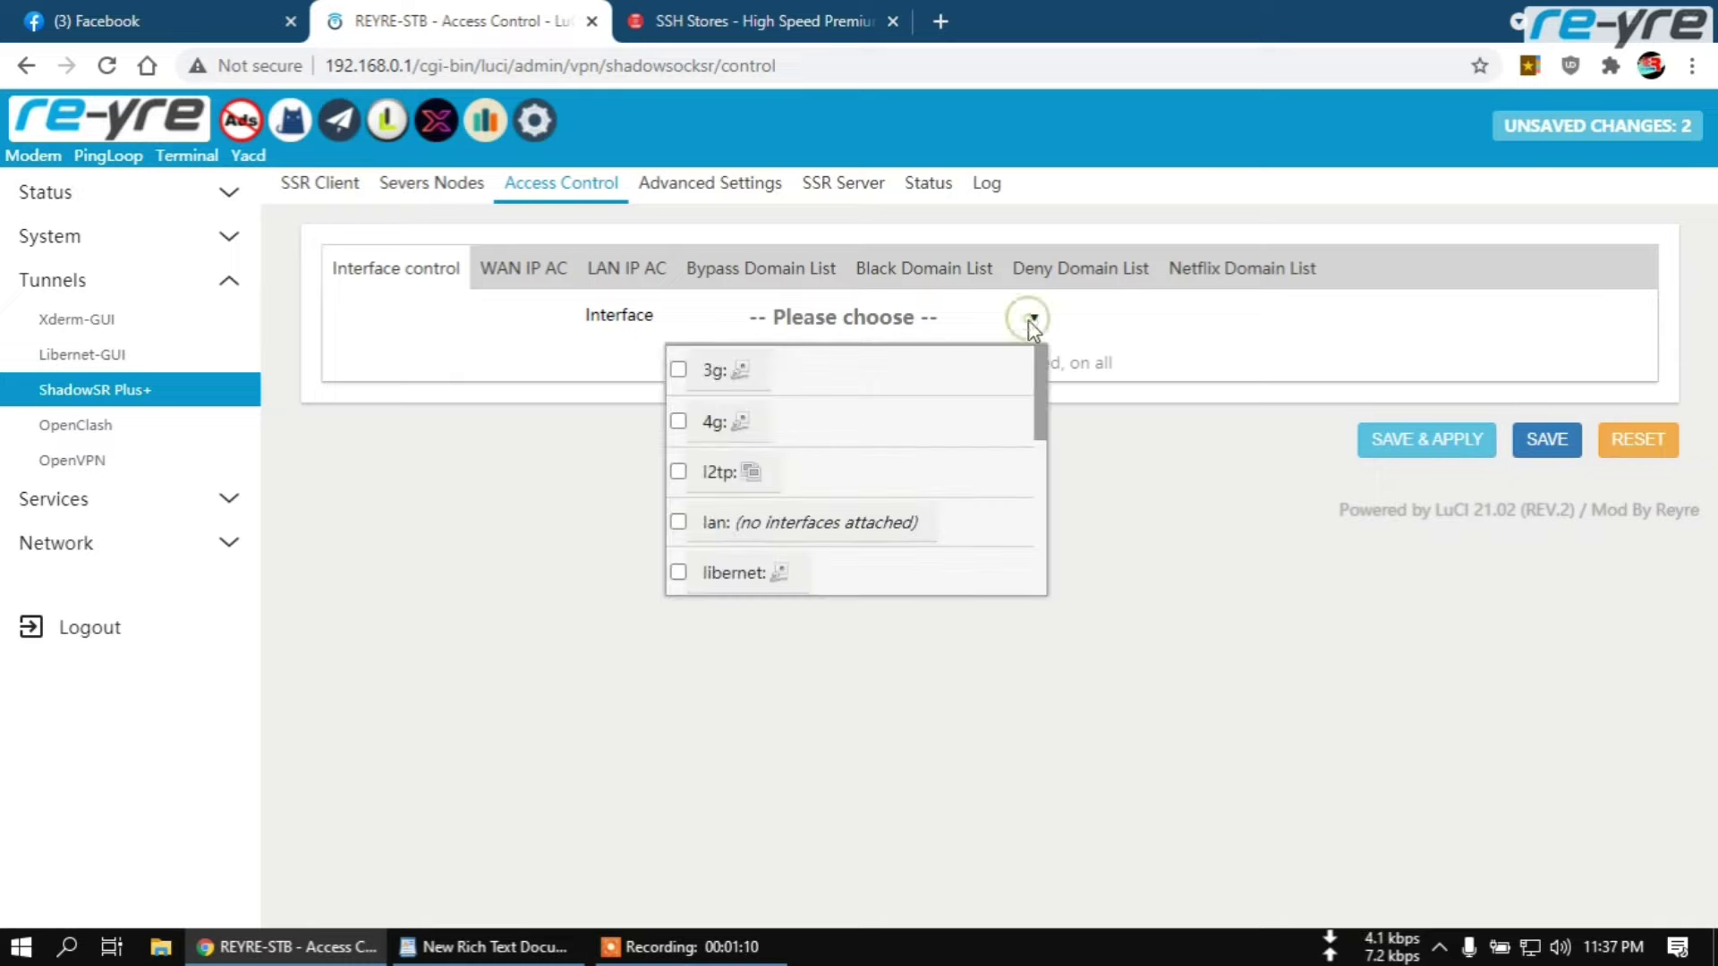
{"action": "left_click", "coordinate": [679, 523]}
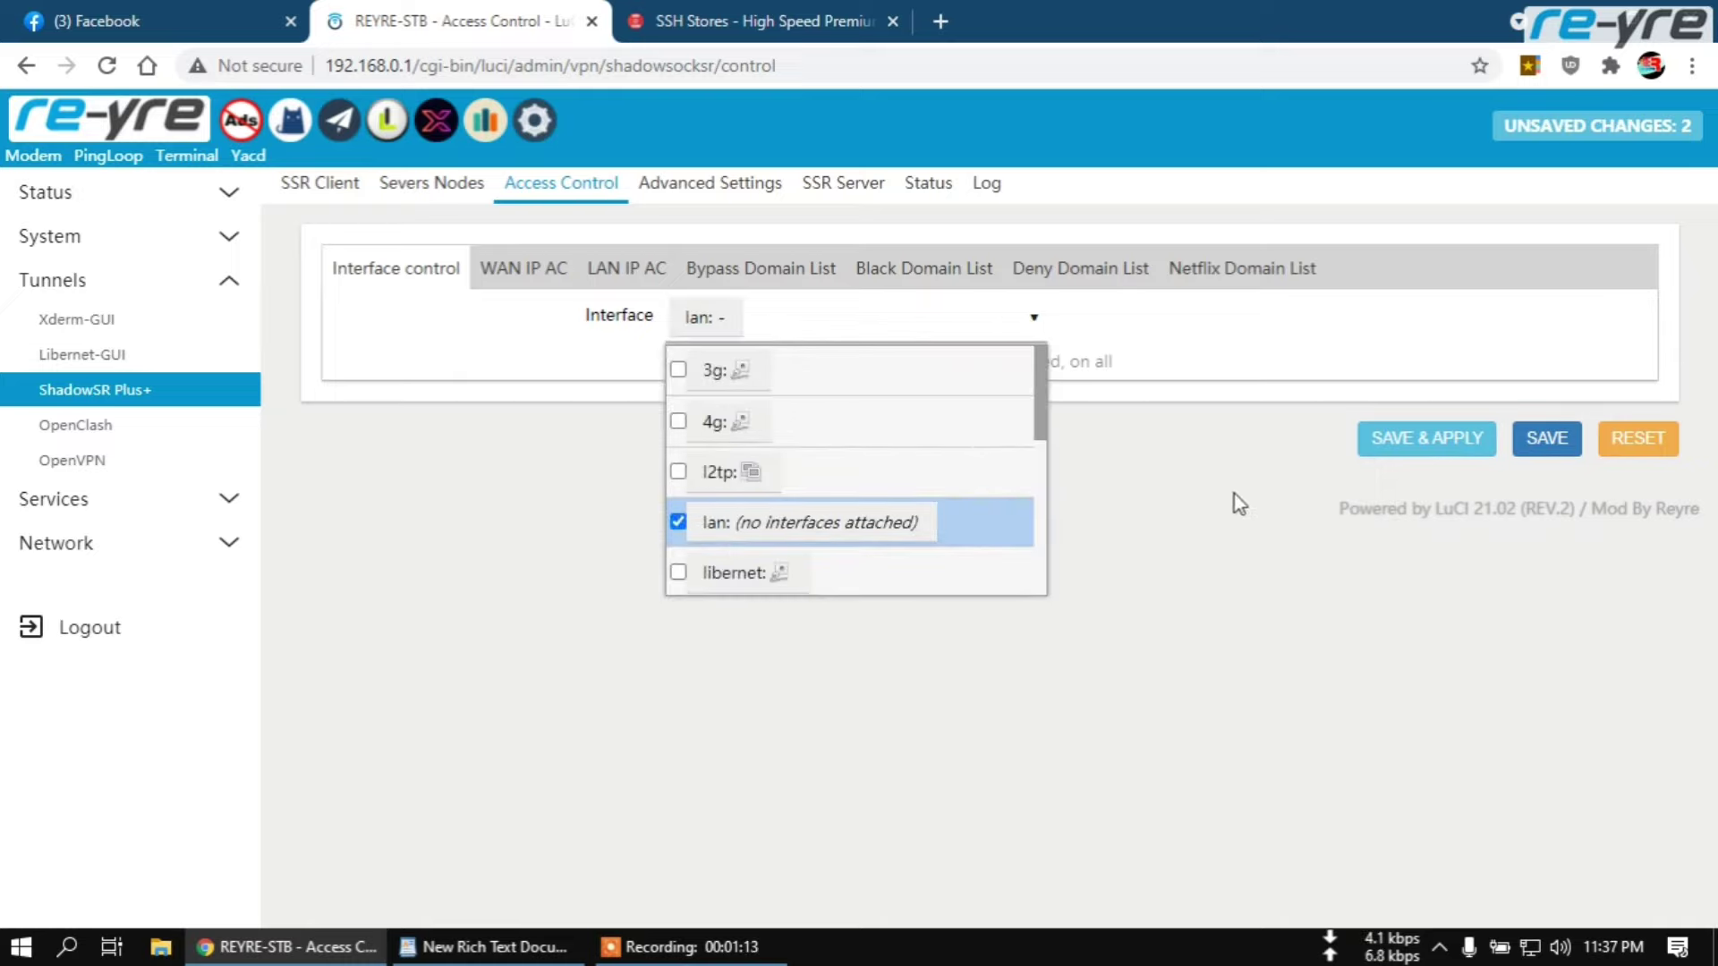
{"action": "left_click", "coordinate": [679, 523]}
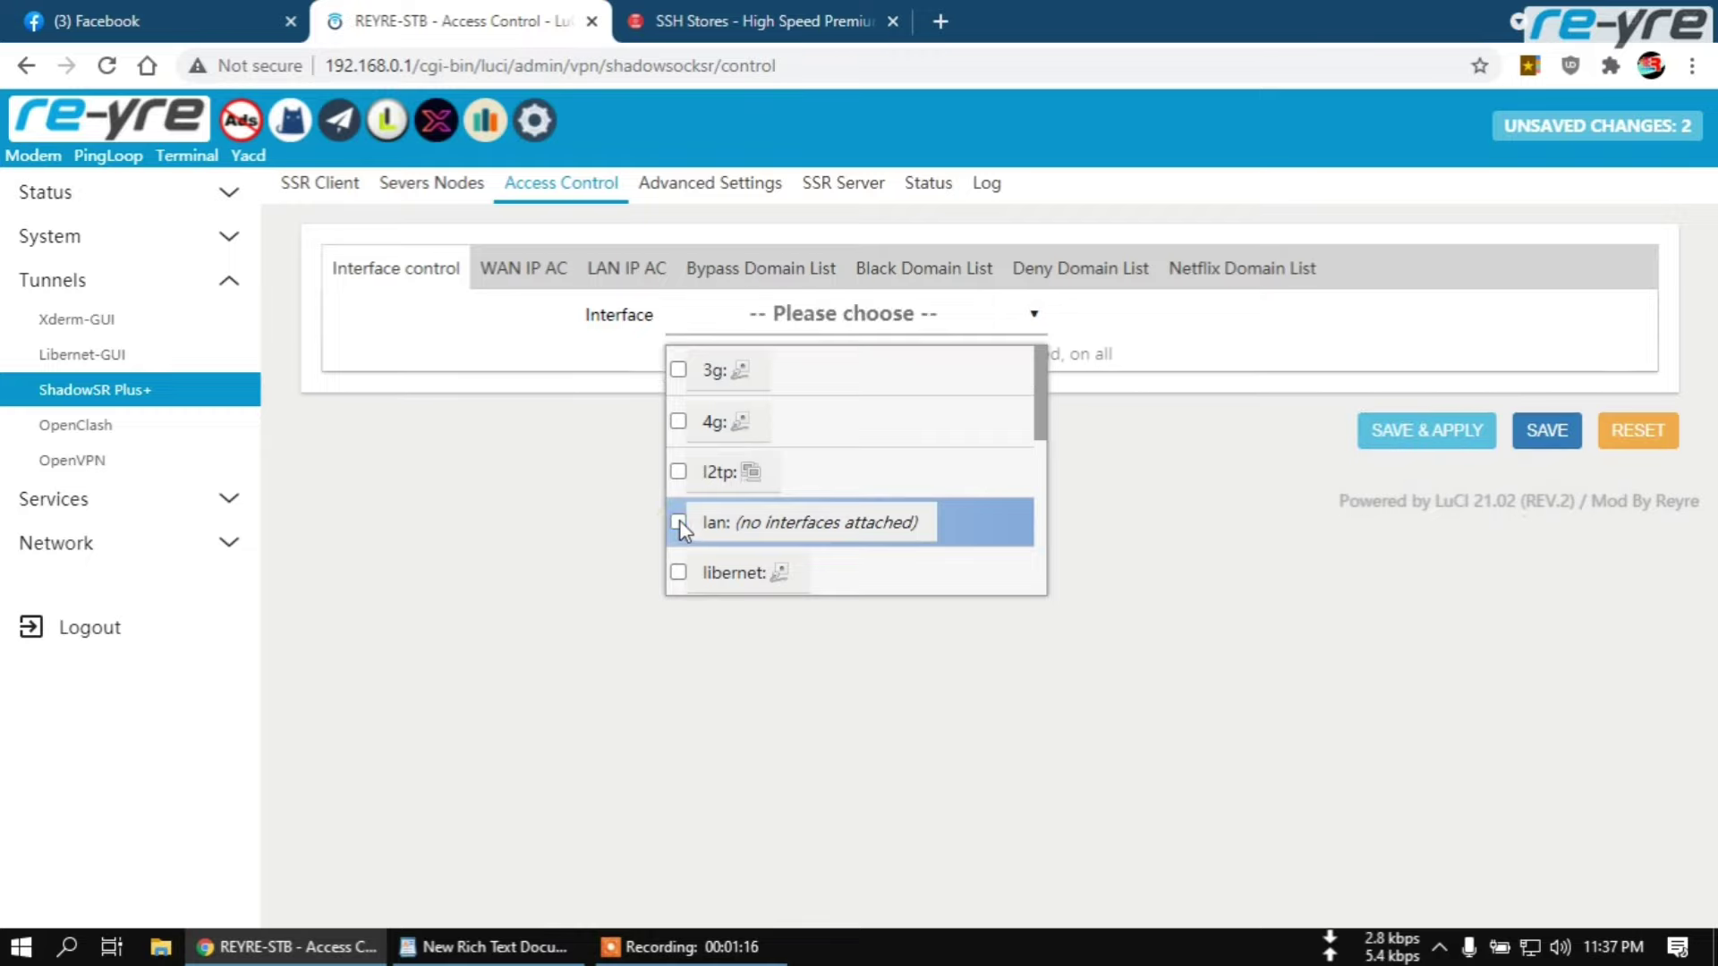
{"action": "left_click", "coordinate": [1198, 439]}
{"action": "left_click", "coordinate": [1420, 441]}
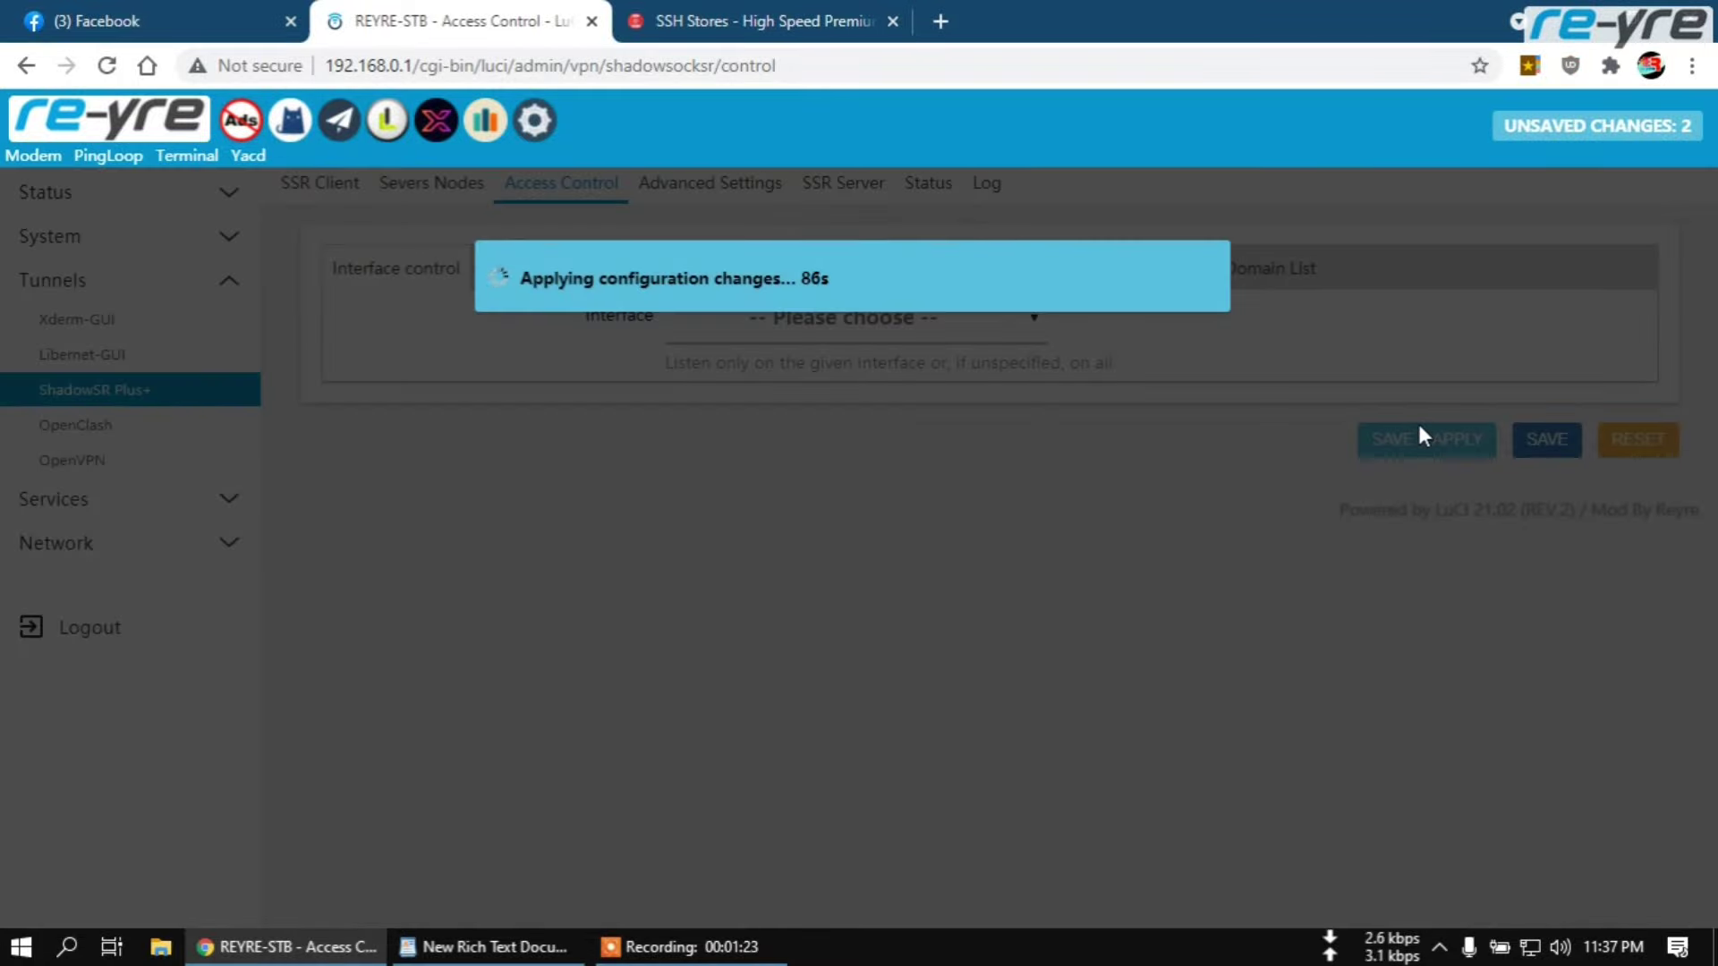
Examine the Shadowsocks account details on the SSH Stores page, including host, ports and encryption, and return to the router page
{"action": "left_click", "coordinate": [734, 16]}
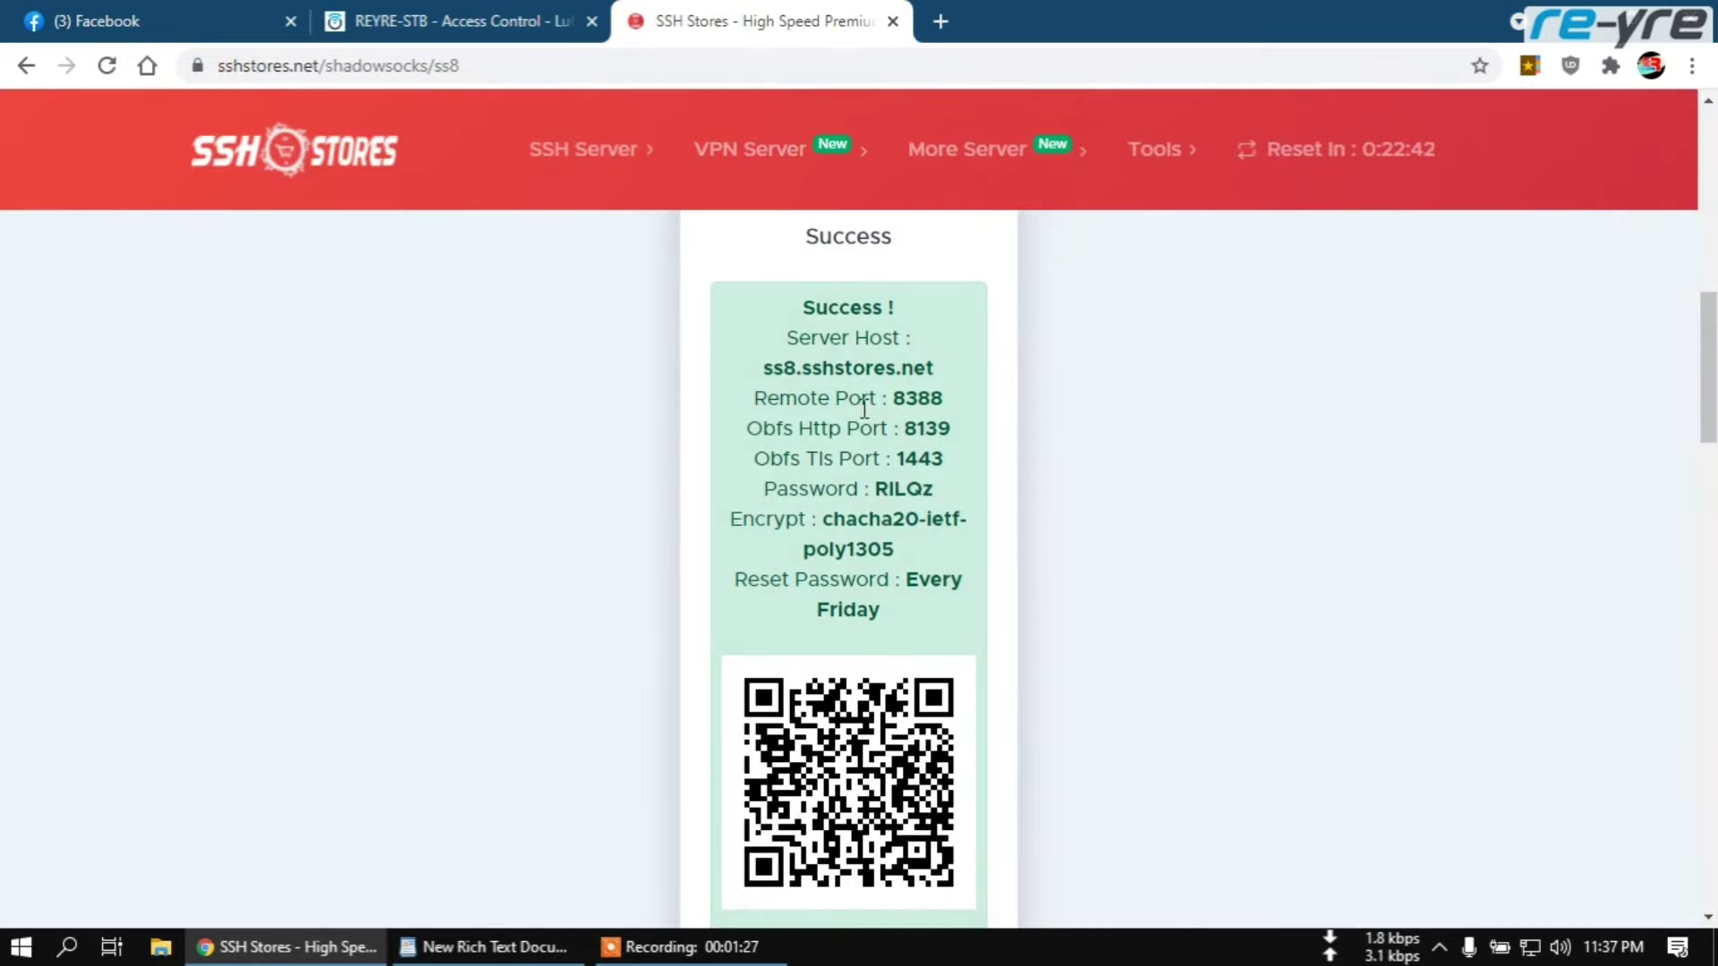
{"action": "scroll", "coordinate": [958, 445], "scroll_direction": "down", "scroll_amount": 4}
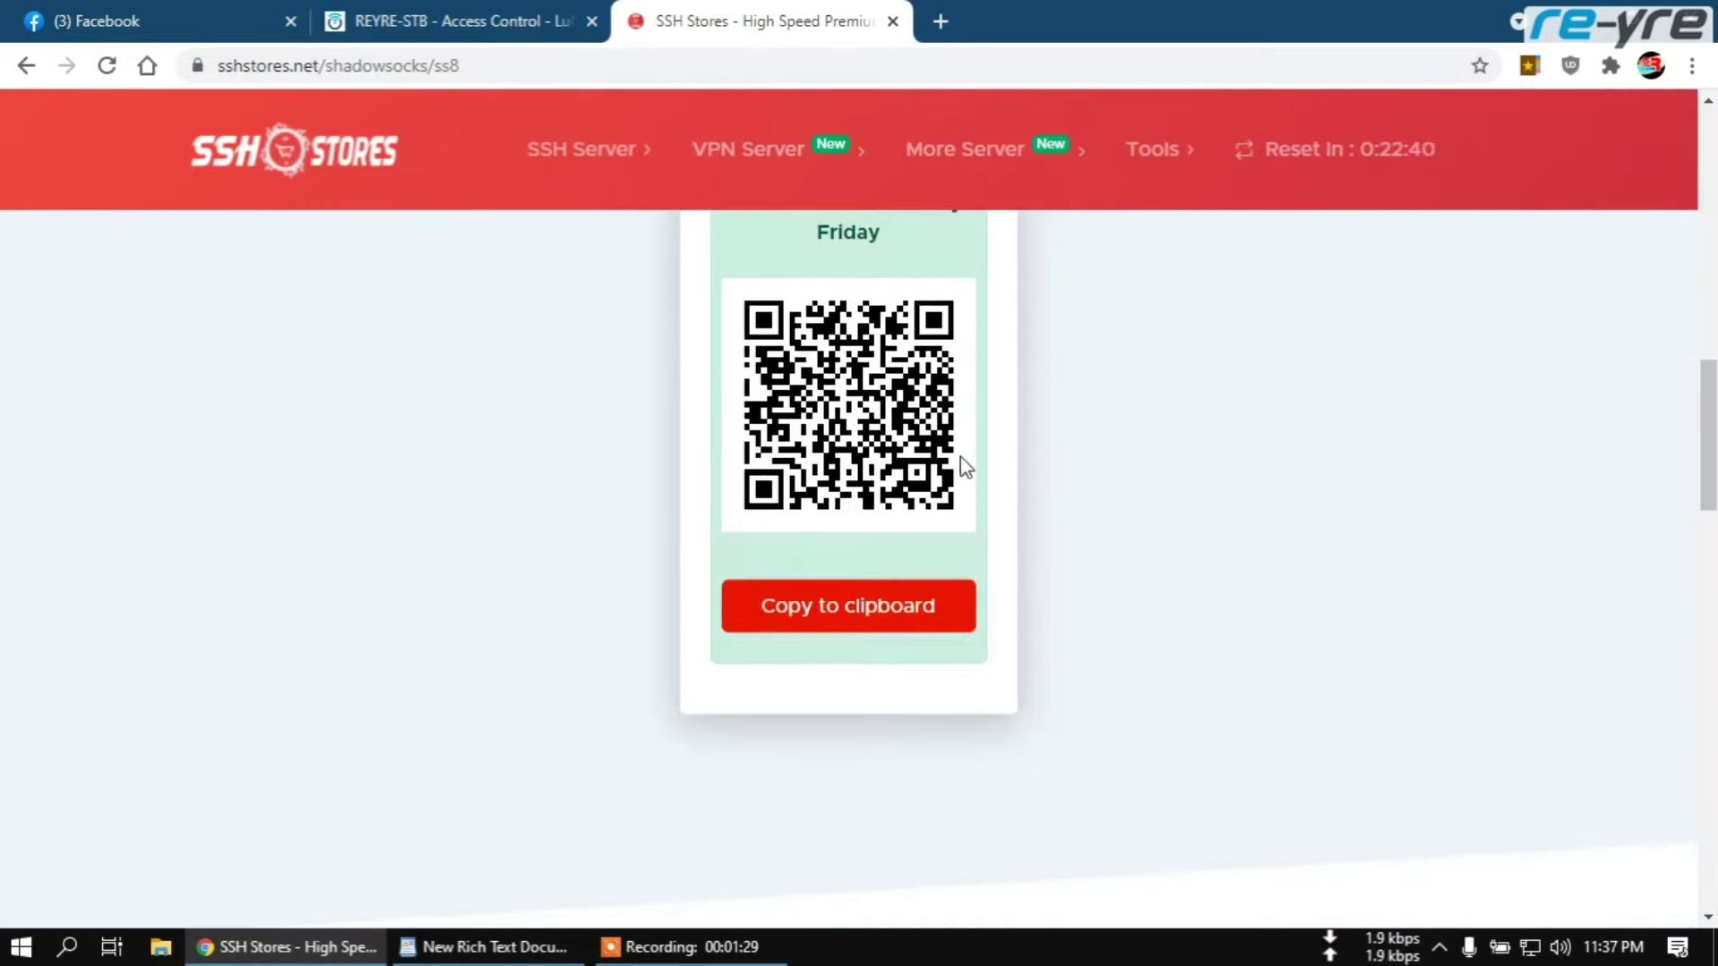
{"action": "scroll", "coordinate": [959, 468], "scroll_direction": "up", "scroll_amount": 2}
{"action": "scroll", "coordinate": [967, 478], "scroll_direction": "up", "scroll_amount": 3}
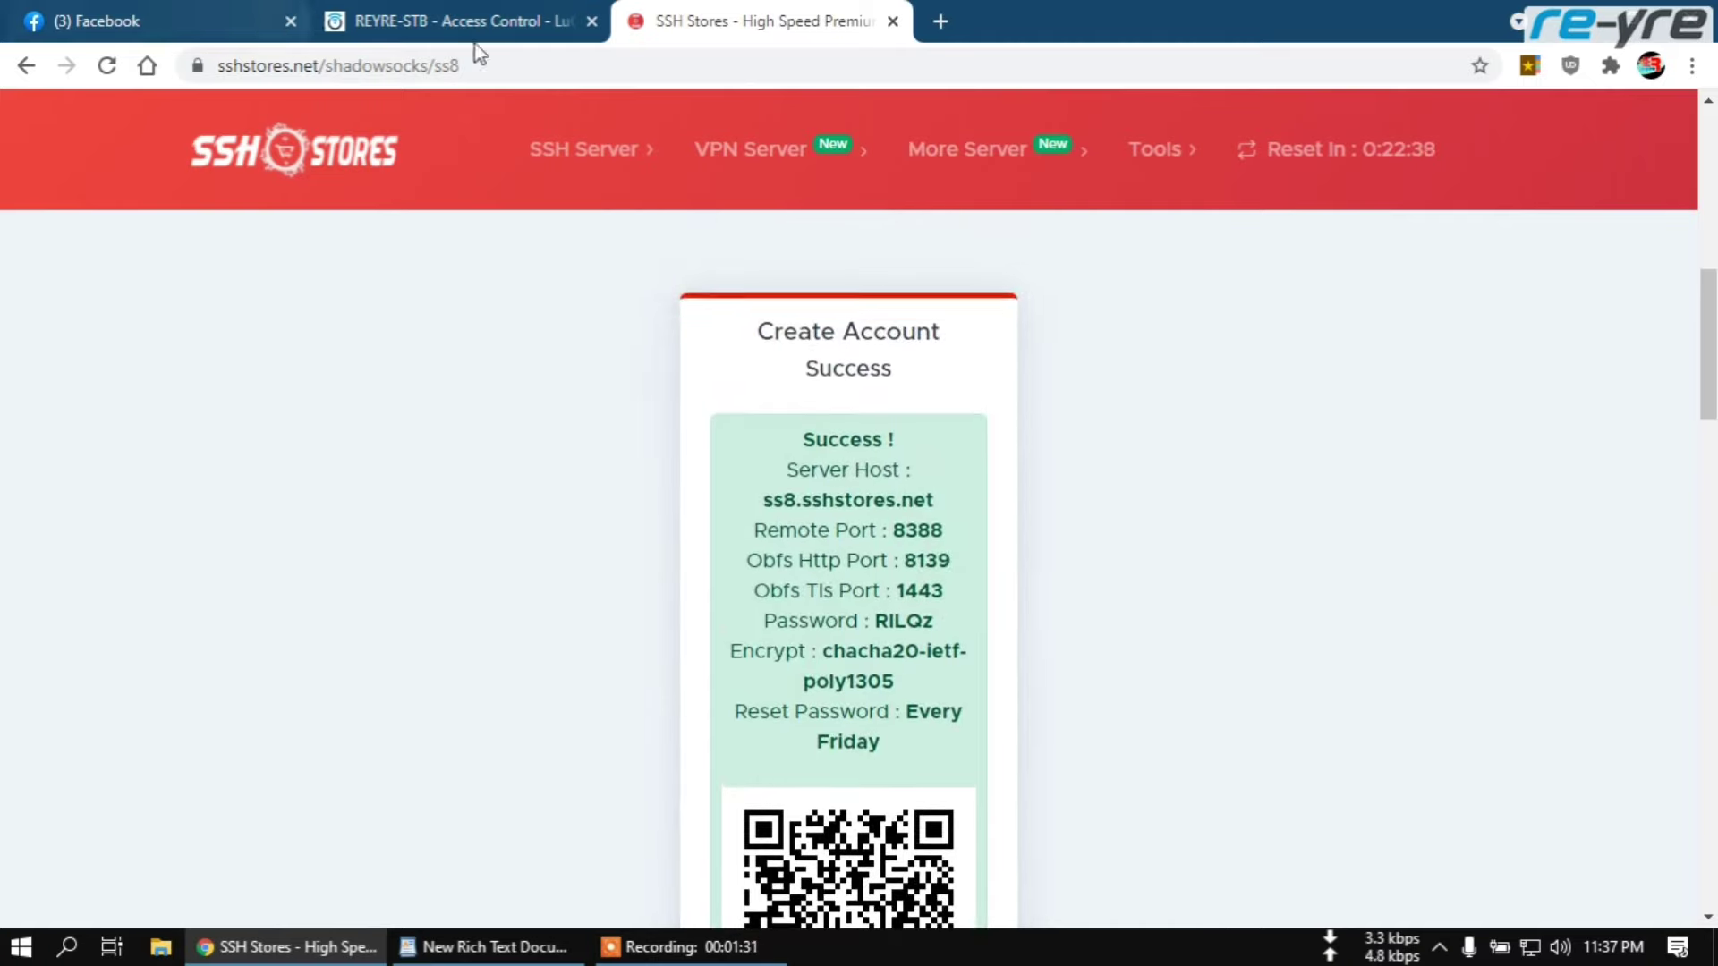
{"action": "scroll", "coordinate": [849, 412], "scroll_direction": "down", "scroll_amount": 3}
{"action": "scroll", "coordinate": [852, 407], "scroll_direction": "up", "scroll_amount": 3}
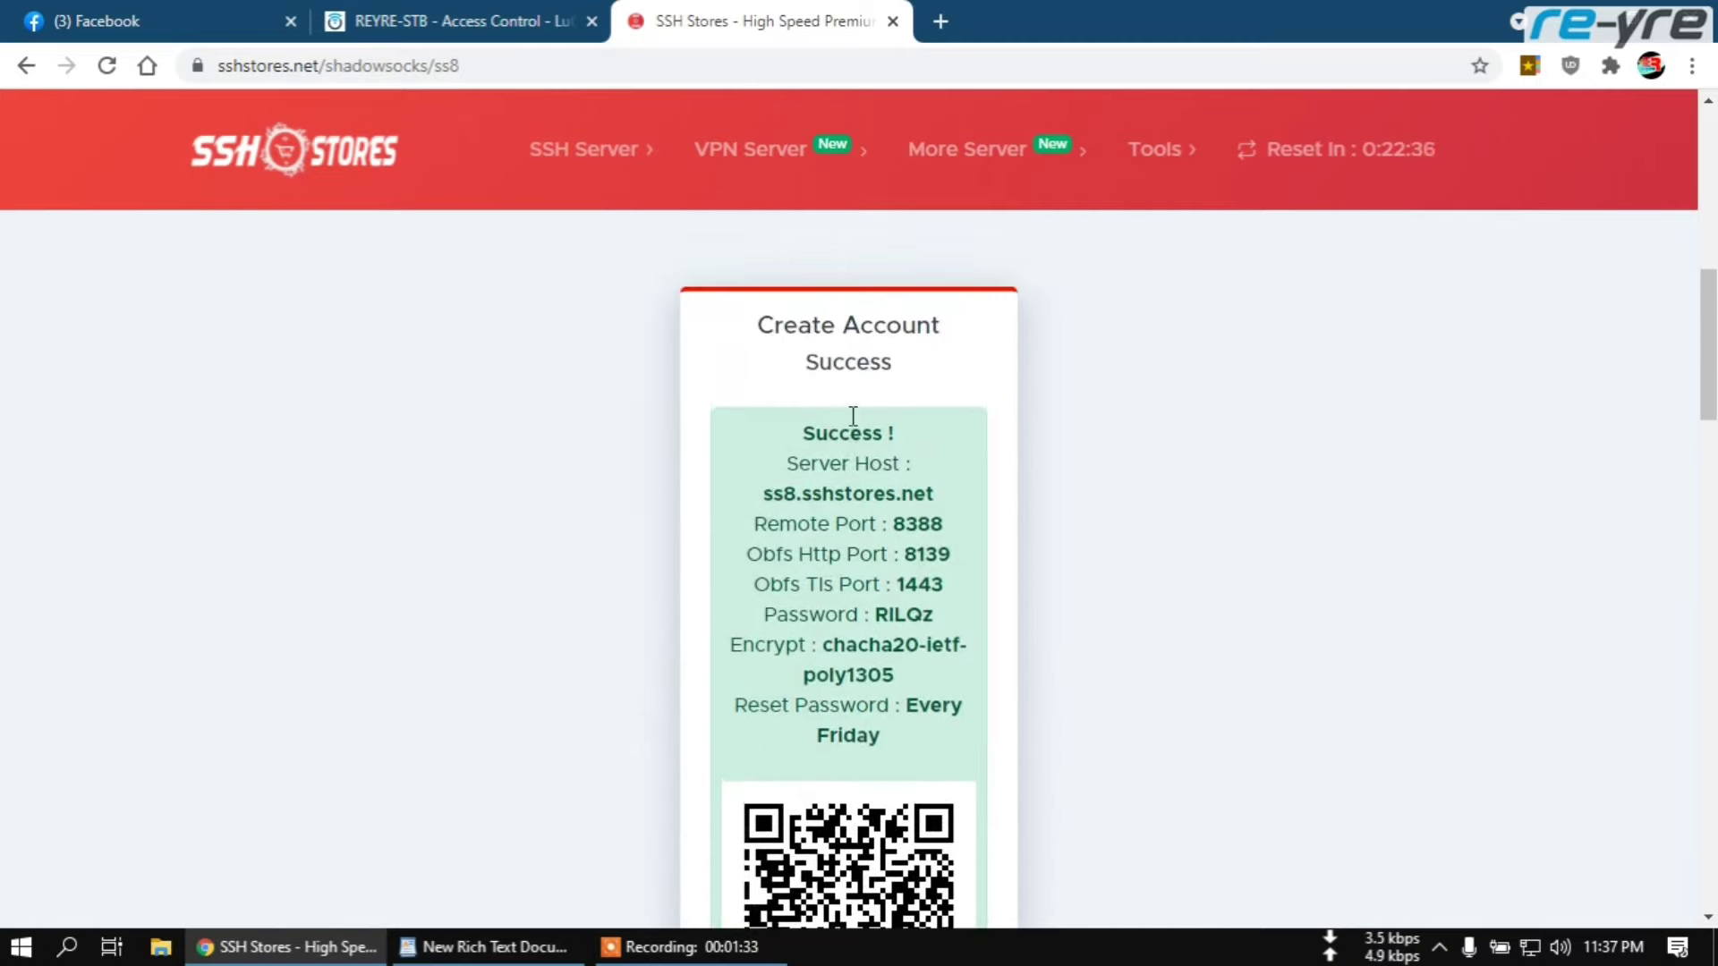
{"action": "scroll", "coordinate": [852, 403], "scroll_direction": "down", "scroll_amount": 1}
{"action": "left_click", "coordinate": [493, 27]}
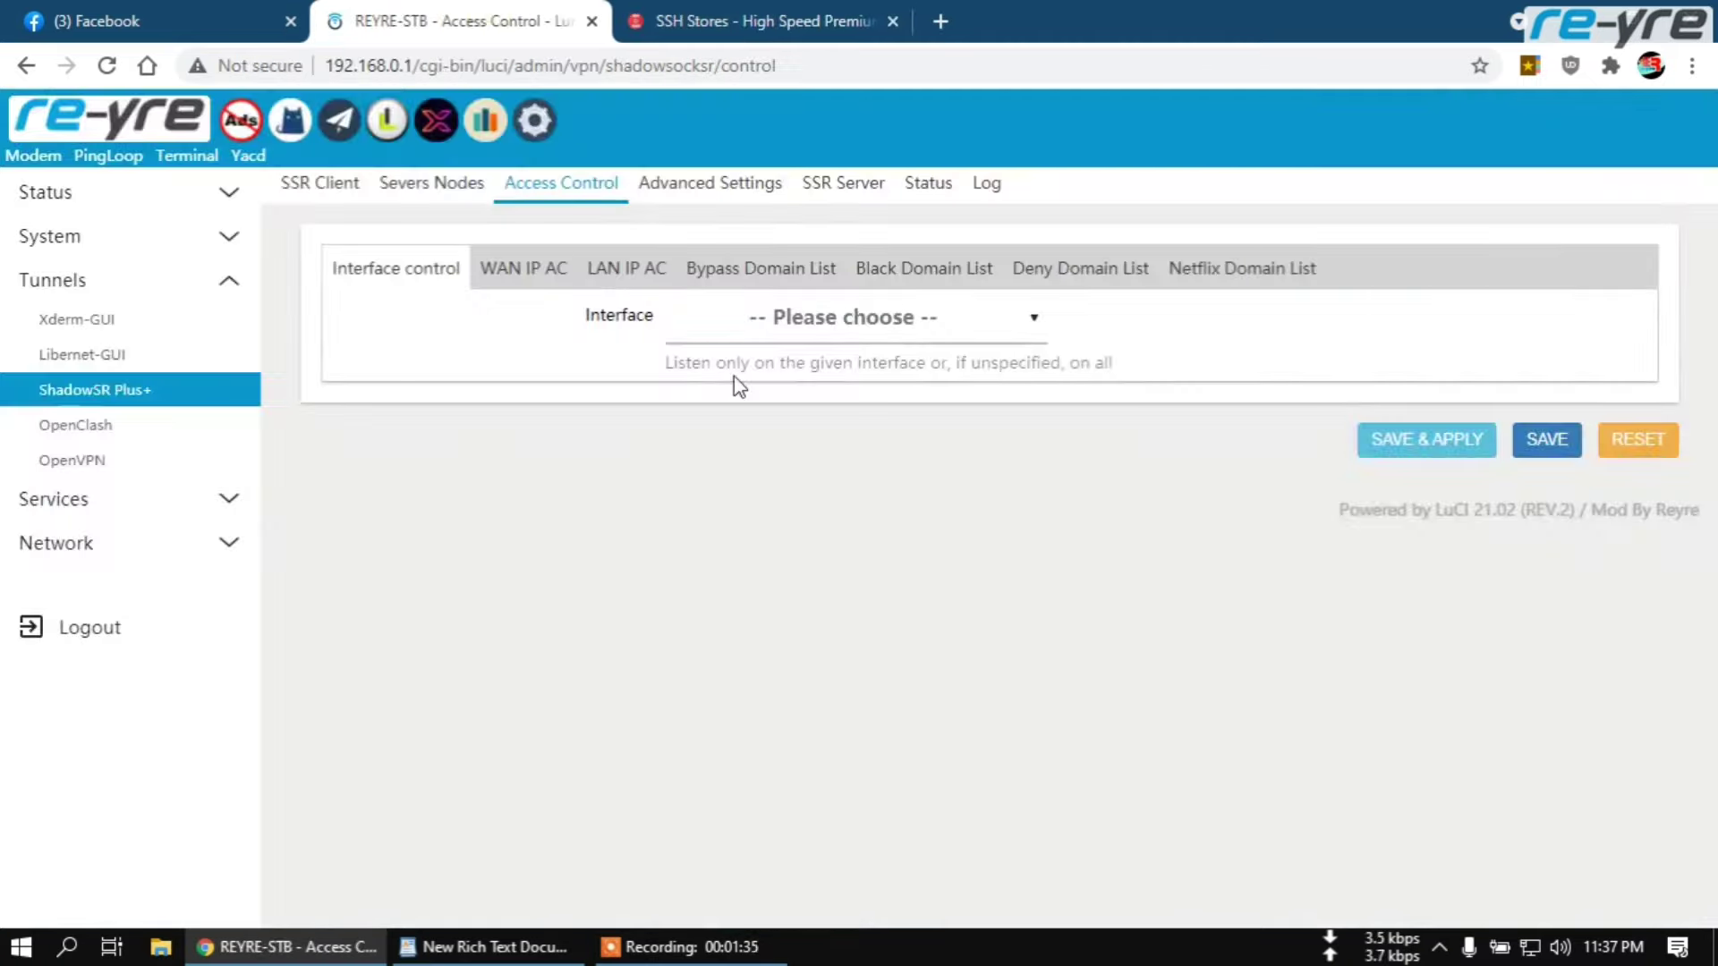
Read the ShadowSR Plus+ log entries and return to the SSR client settings
{"action": "left_click", "coordinate": [991, 184]}
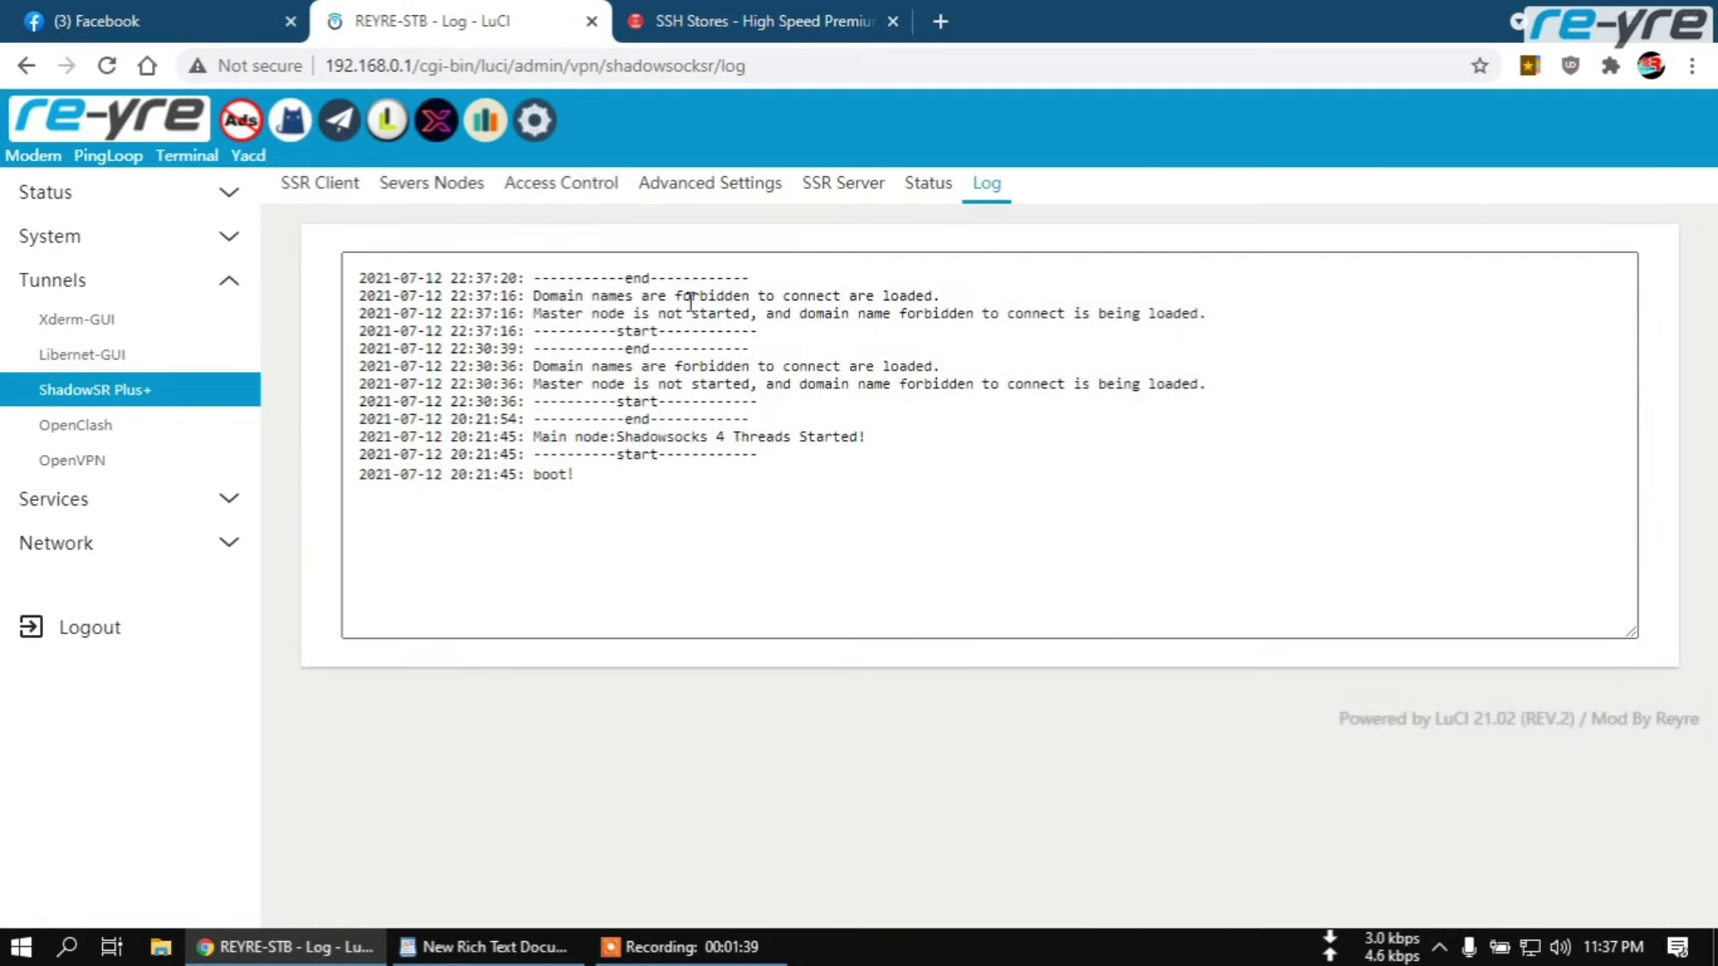
{"action": "left_click", "coordinate": [824, 274]}
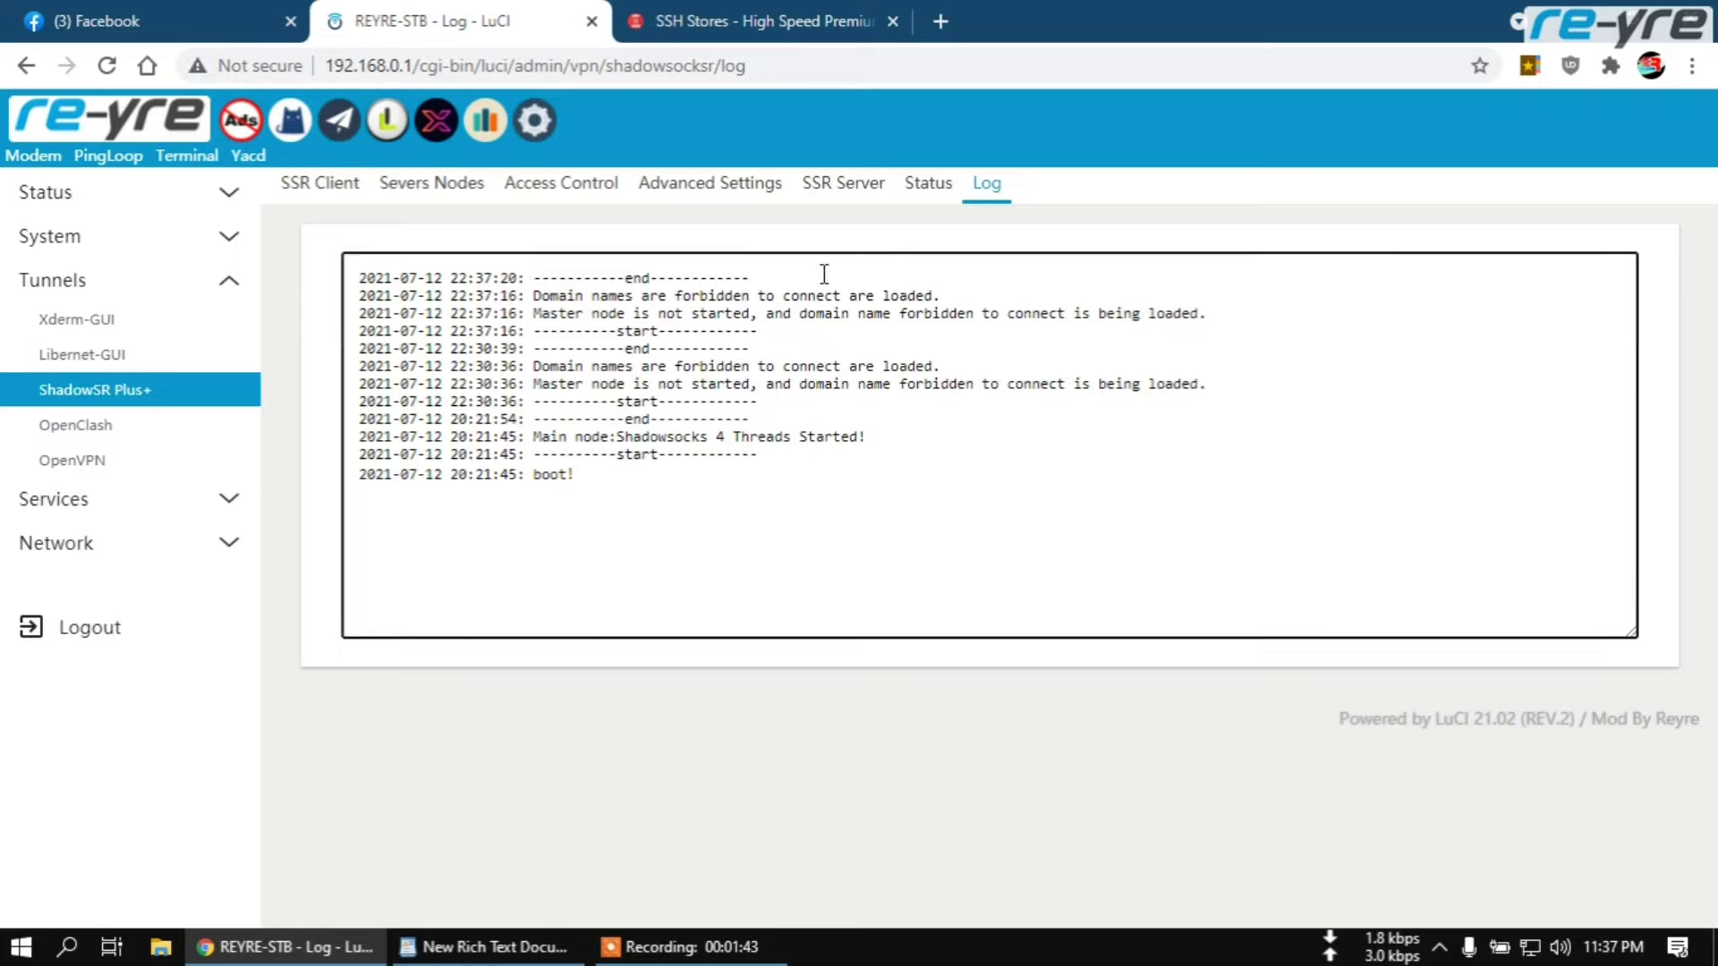
{"action": "left_click", "coordinate": [350, 186]}
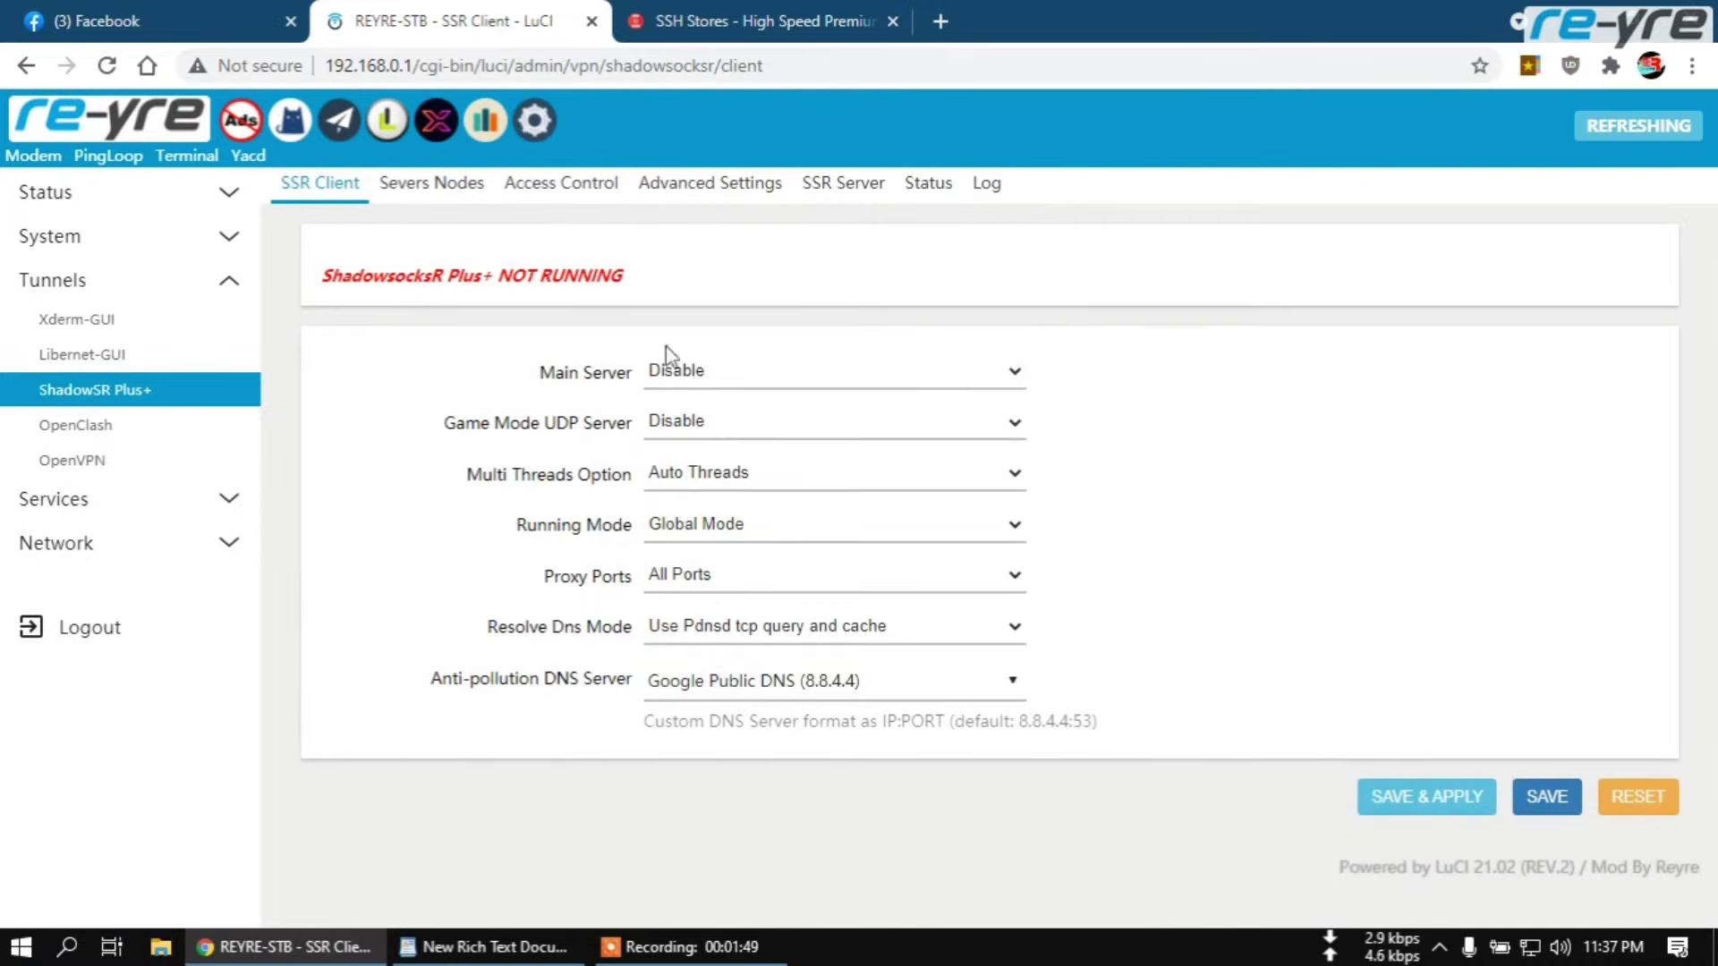
Add a new server node to the ShadowSR Plus+ server list
{"action": "left_click", "coordinate": [429, 184]}
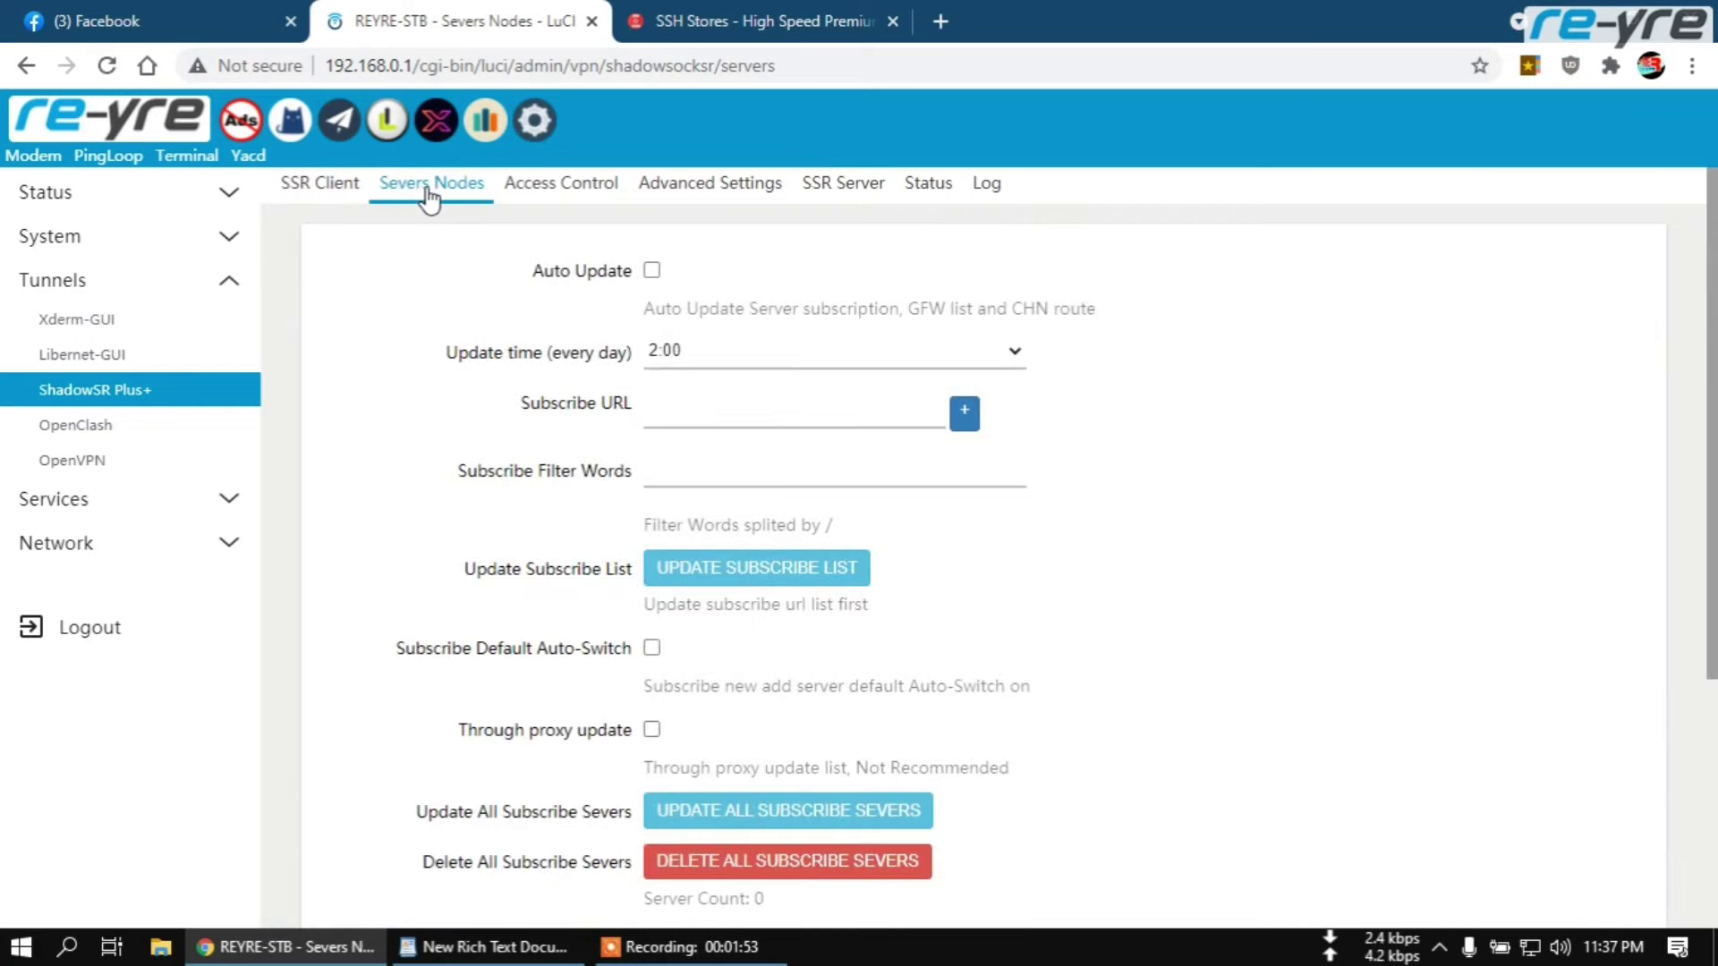
{"action": "scroll", "coordinate": [445, 438], "scroll_direction": "down", "scroll_amount": 4}
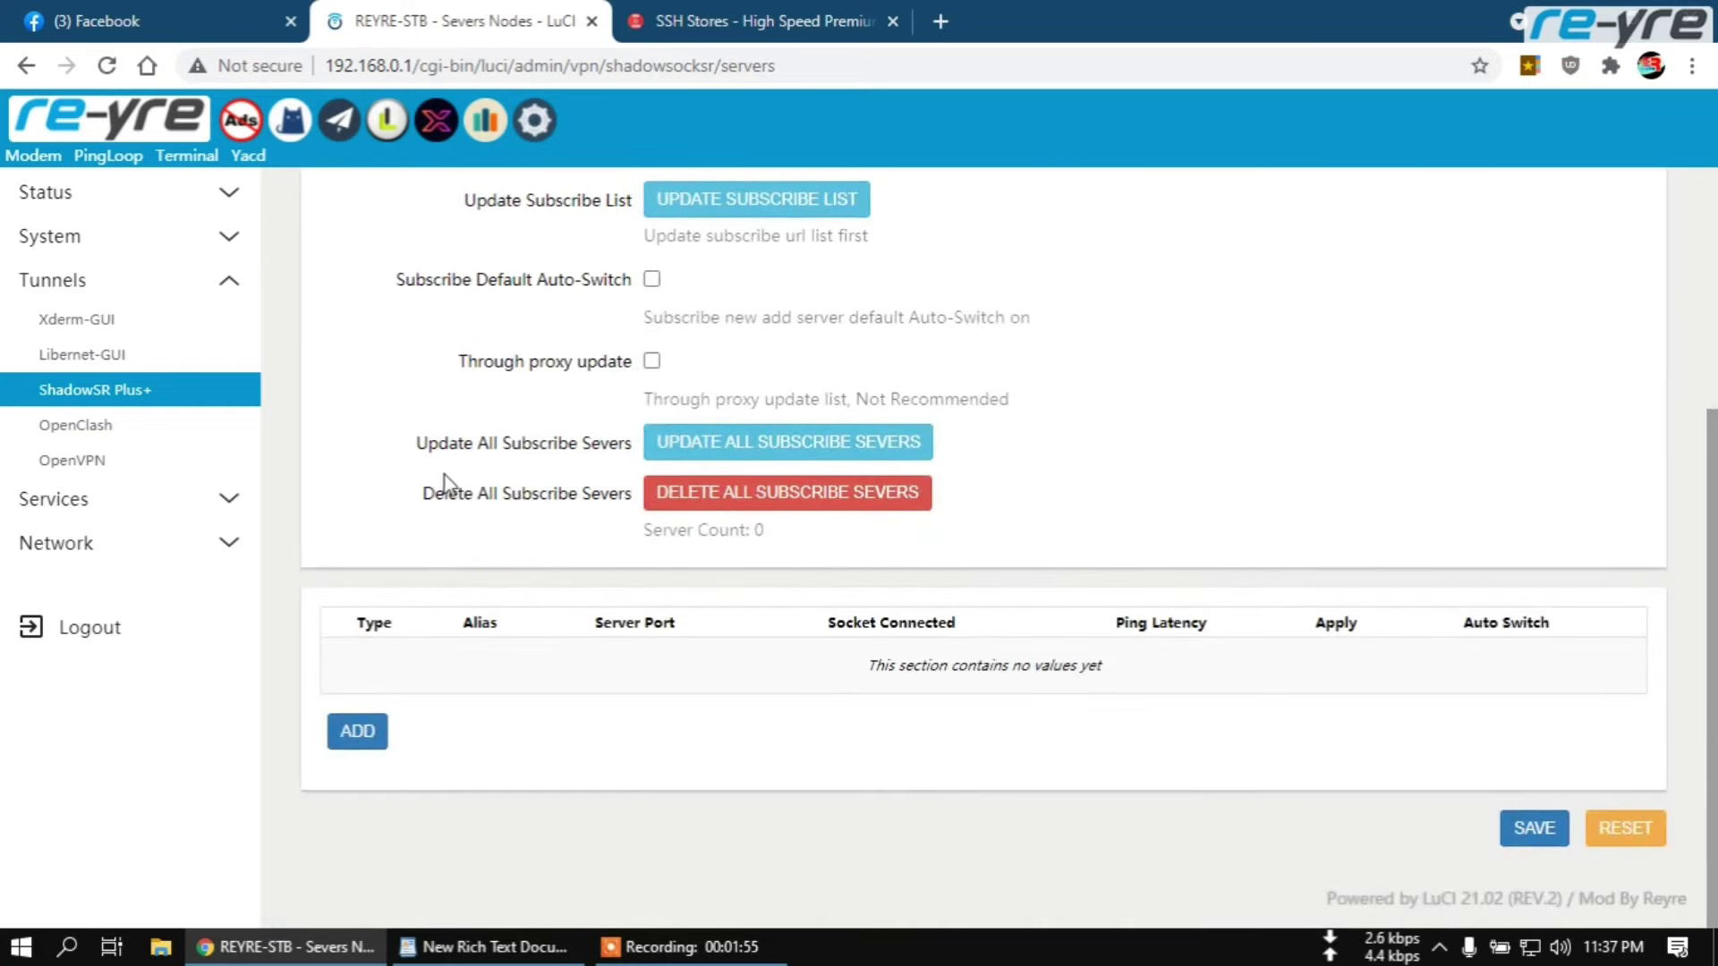
{"action": "left_click", "coordinate": [358, 731]}
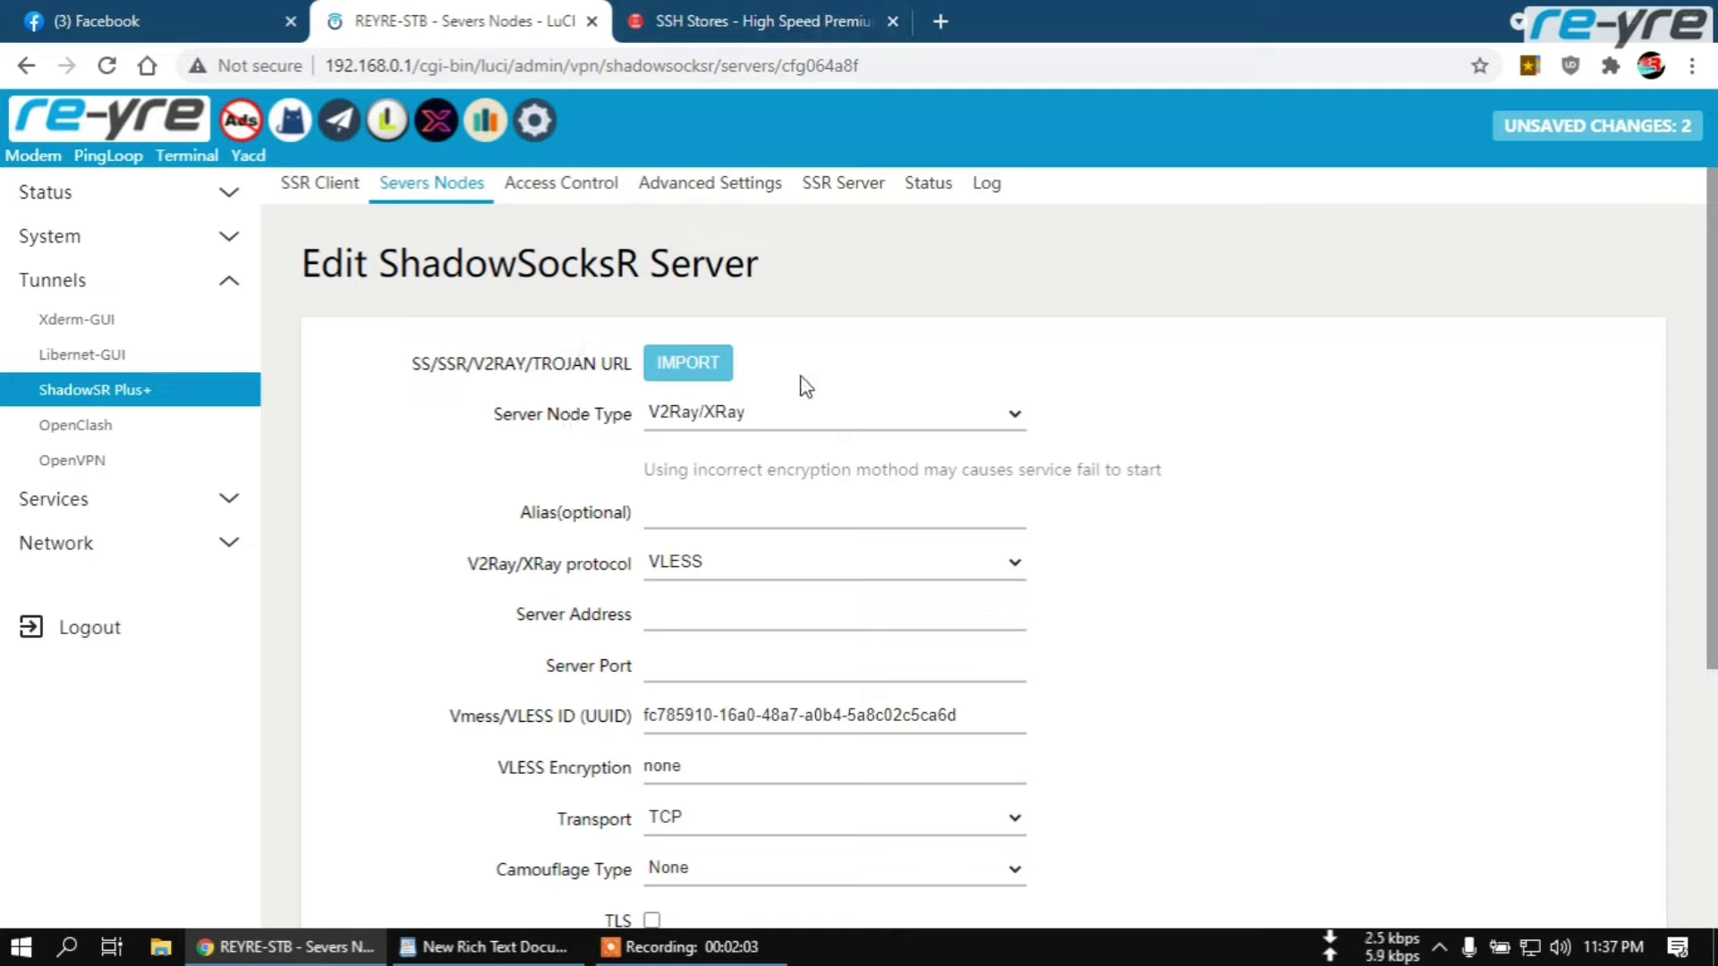
Copy the Shadowsocks account's sharing link from the SSH Stores page to the clipboard
{"action": "left_click", "coordinate": [687, 367]}
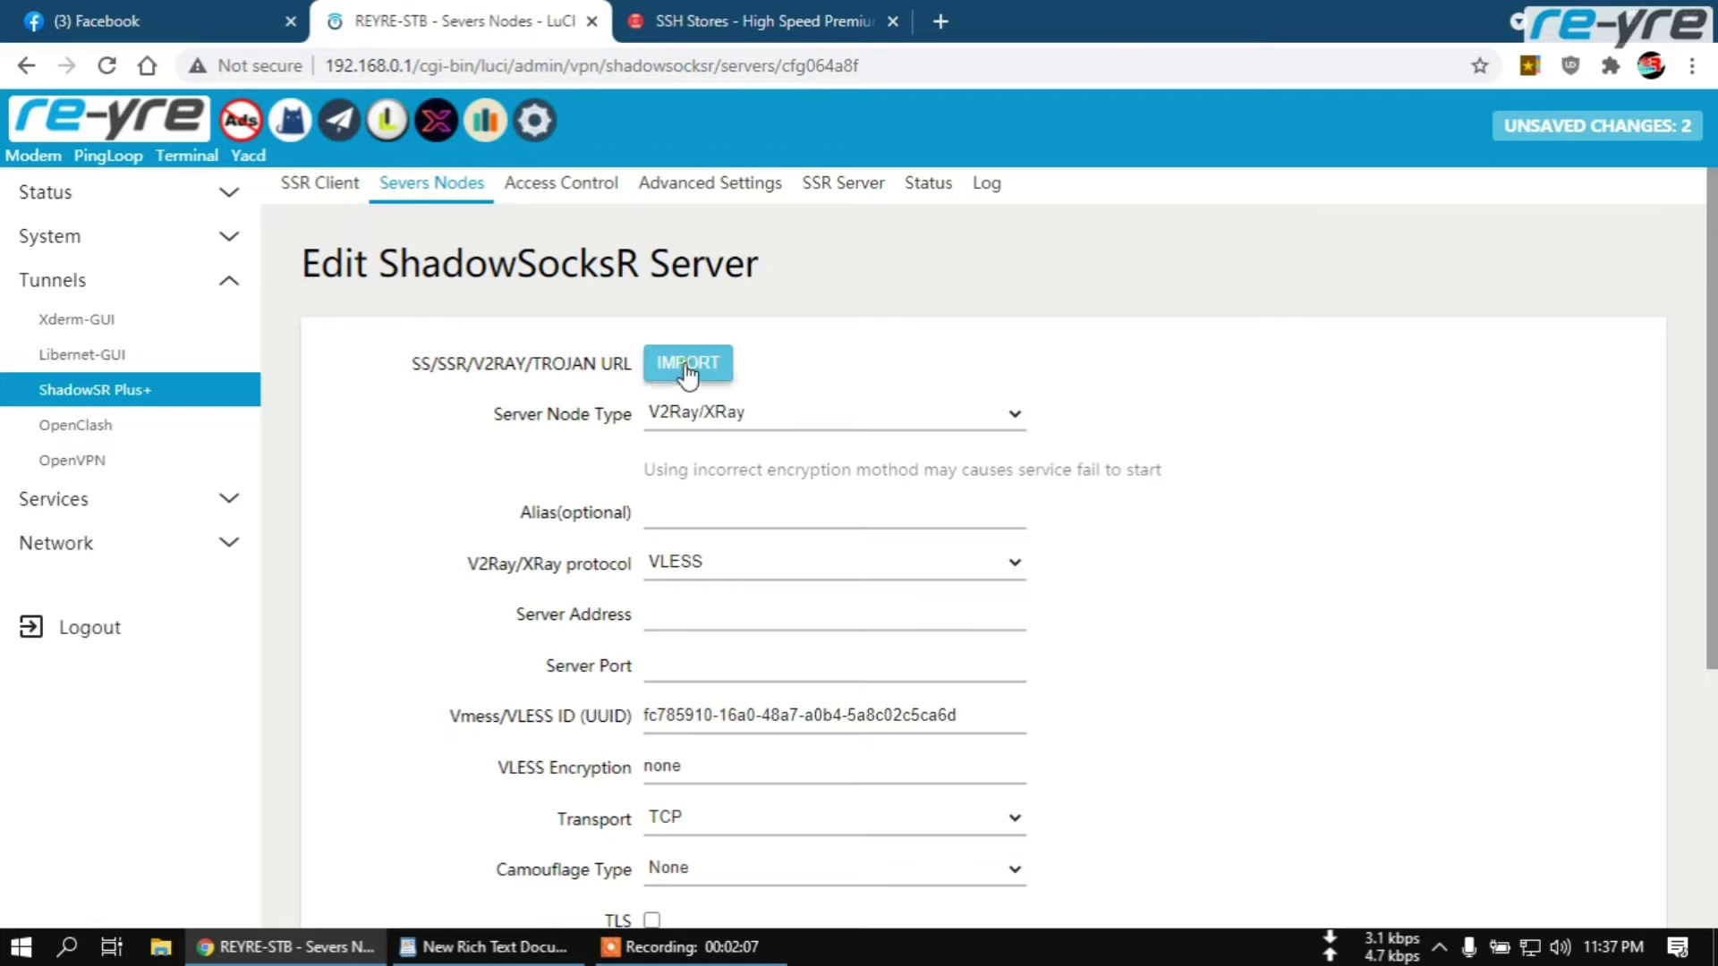
{"action": "left_click", "coordinate": [759, 7]}
{"action": "scroll", "coordinate": [1127, 653], "scroll_direction": "down", "scroll_amount": 3}
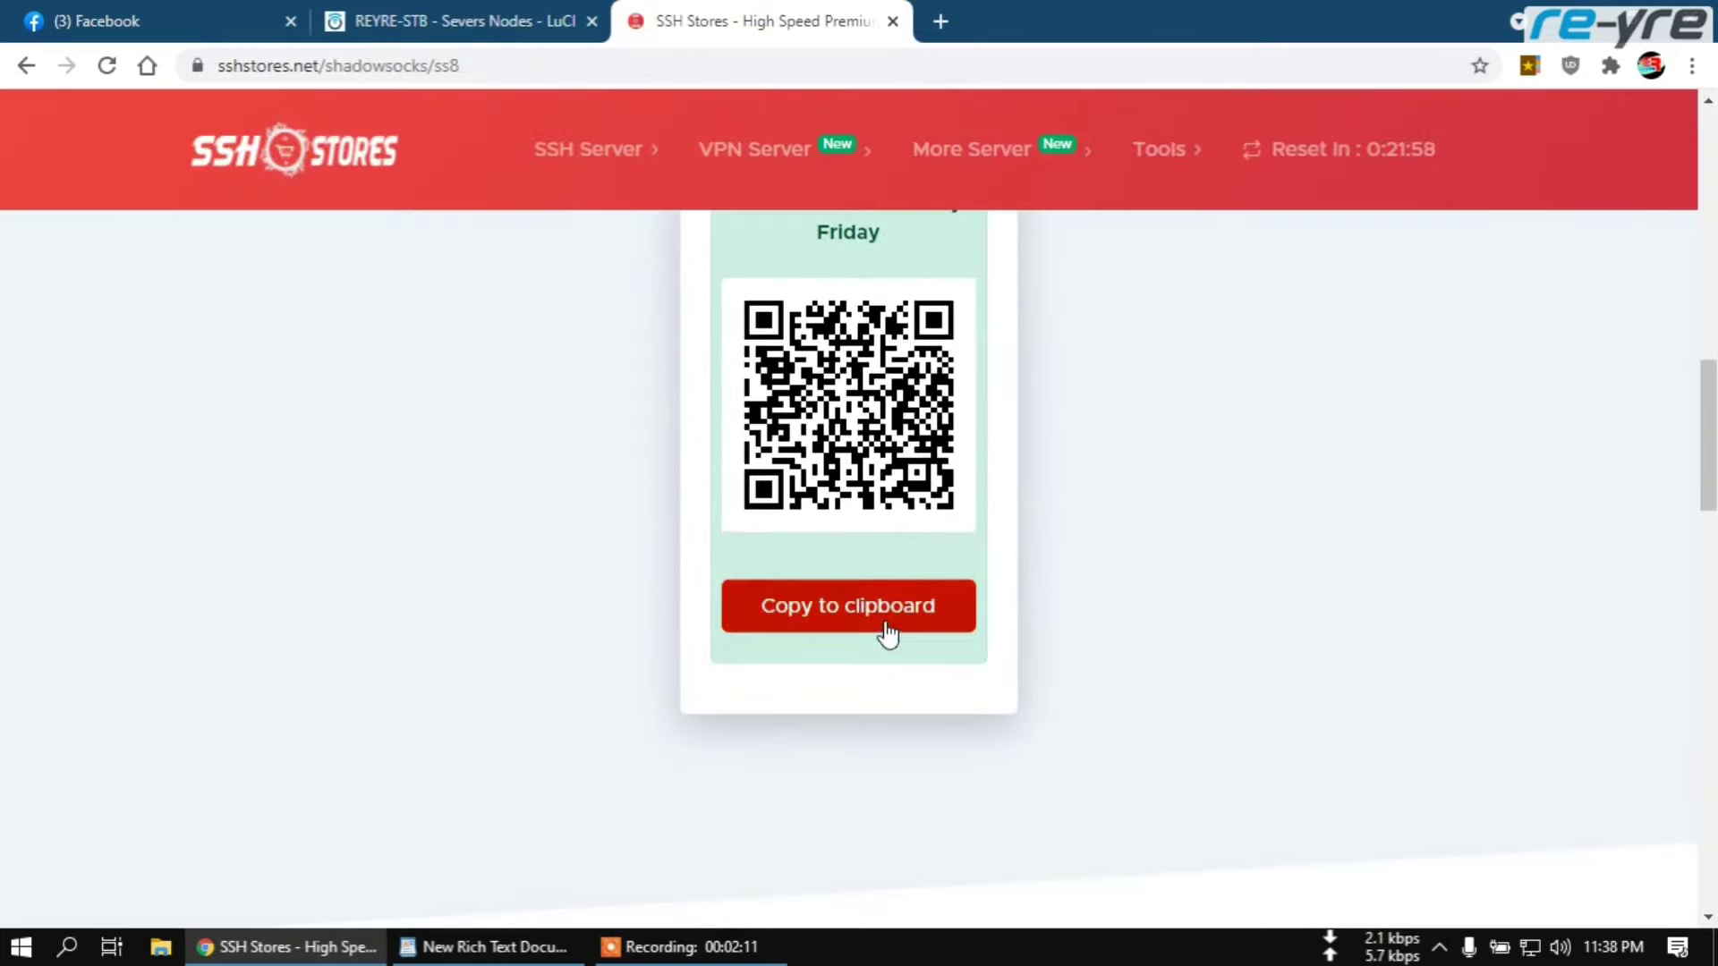
{"action": "left_click", "coordinate": [859, 614]}
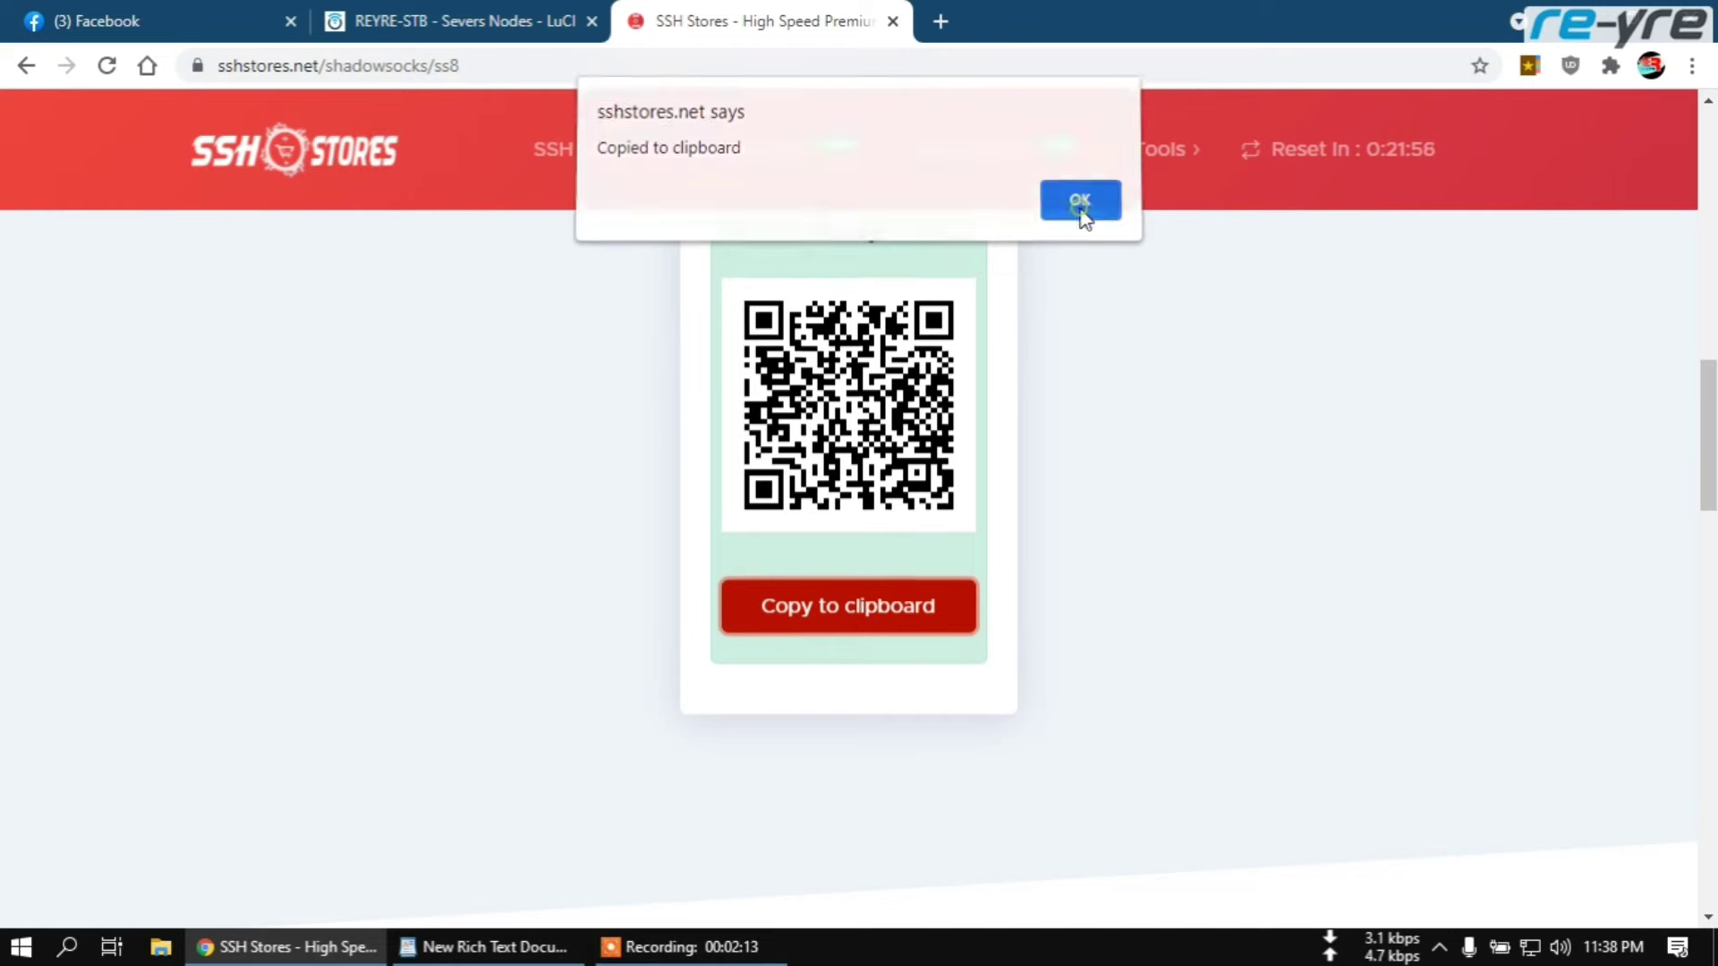
{"action": "left_click", "coordinate": [1080, 210]}
Import the server settings into the new node by pasting the copied Shadowsocks sharing link
{"action": "left_click", "coordinate": [487, 19]}
{"action": "left_click", "coordinate": [688, 367]}
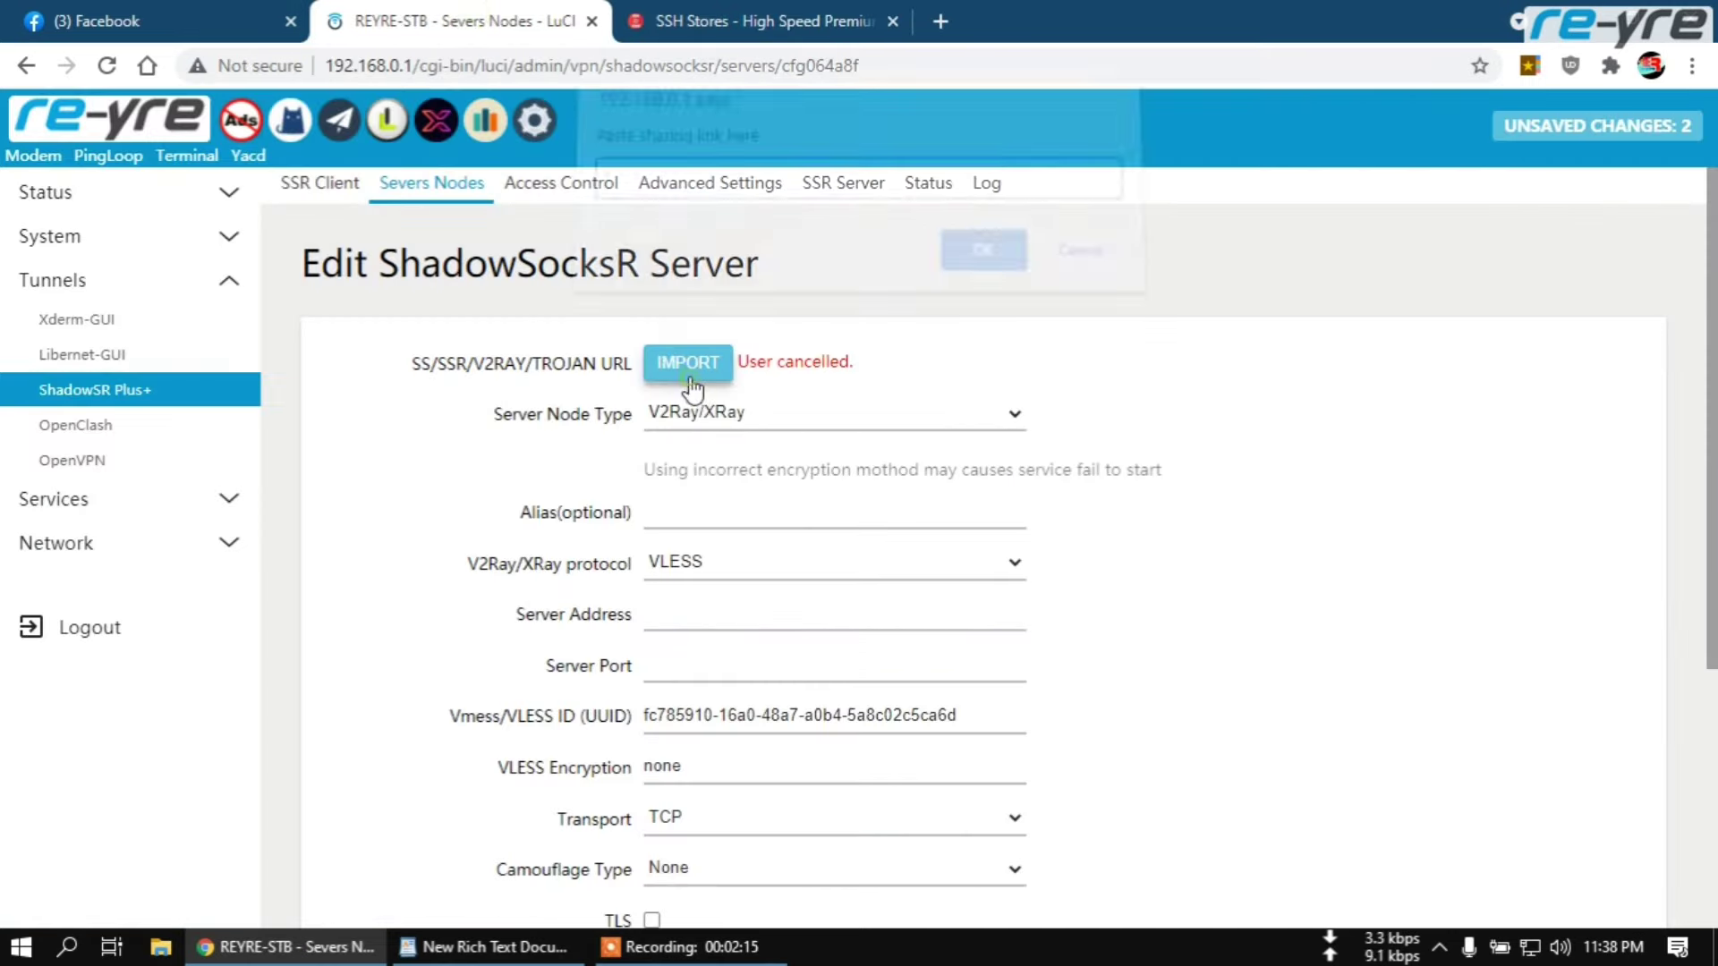
{"action": "key", "text": "ctrl+v"}
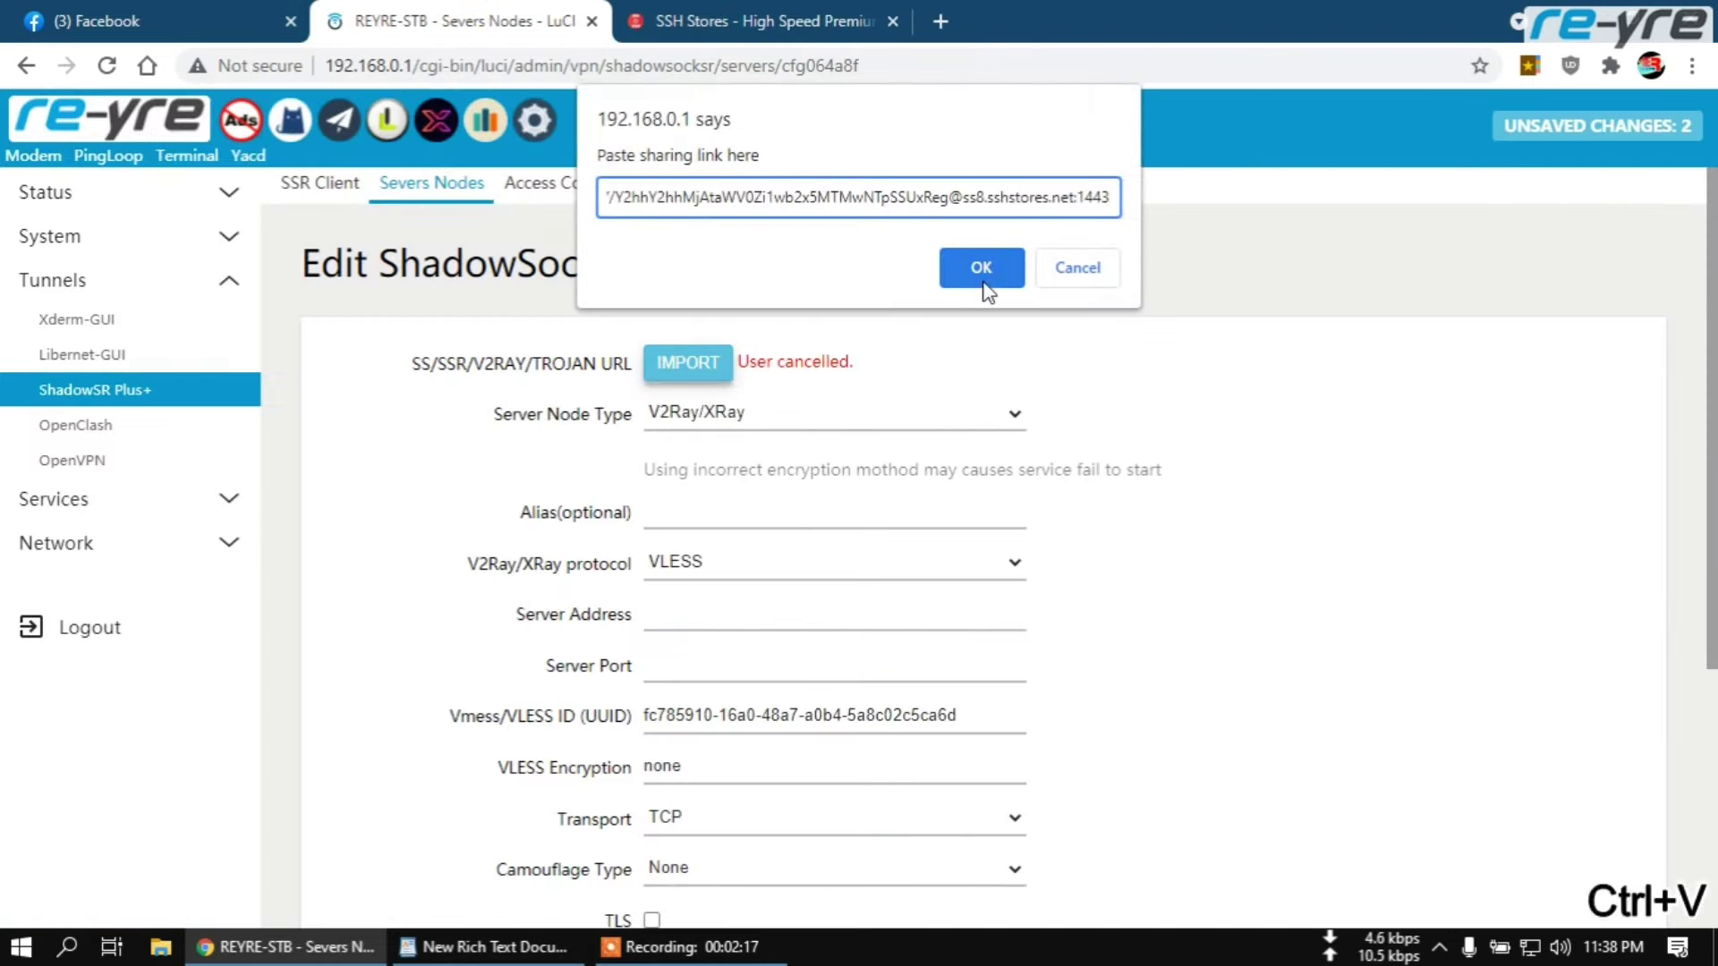
{"action": "left_click", "coordinate": [983, 285]}
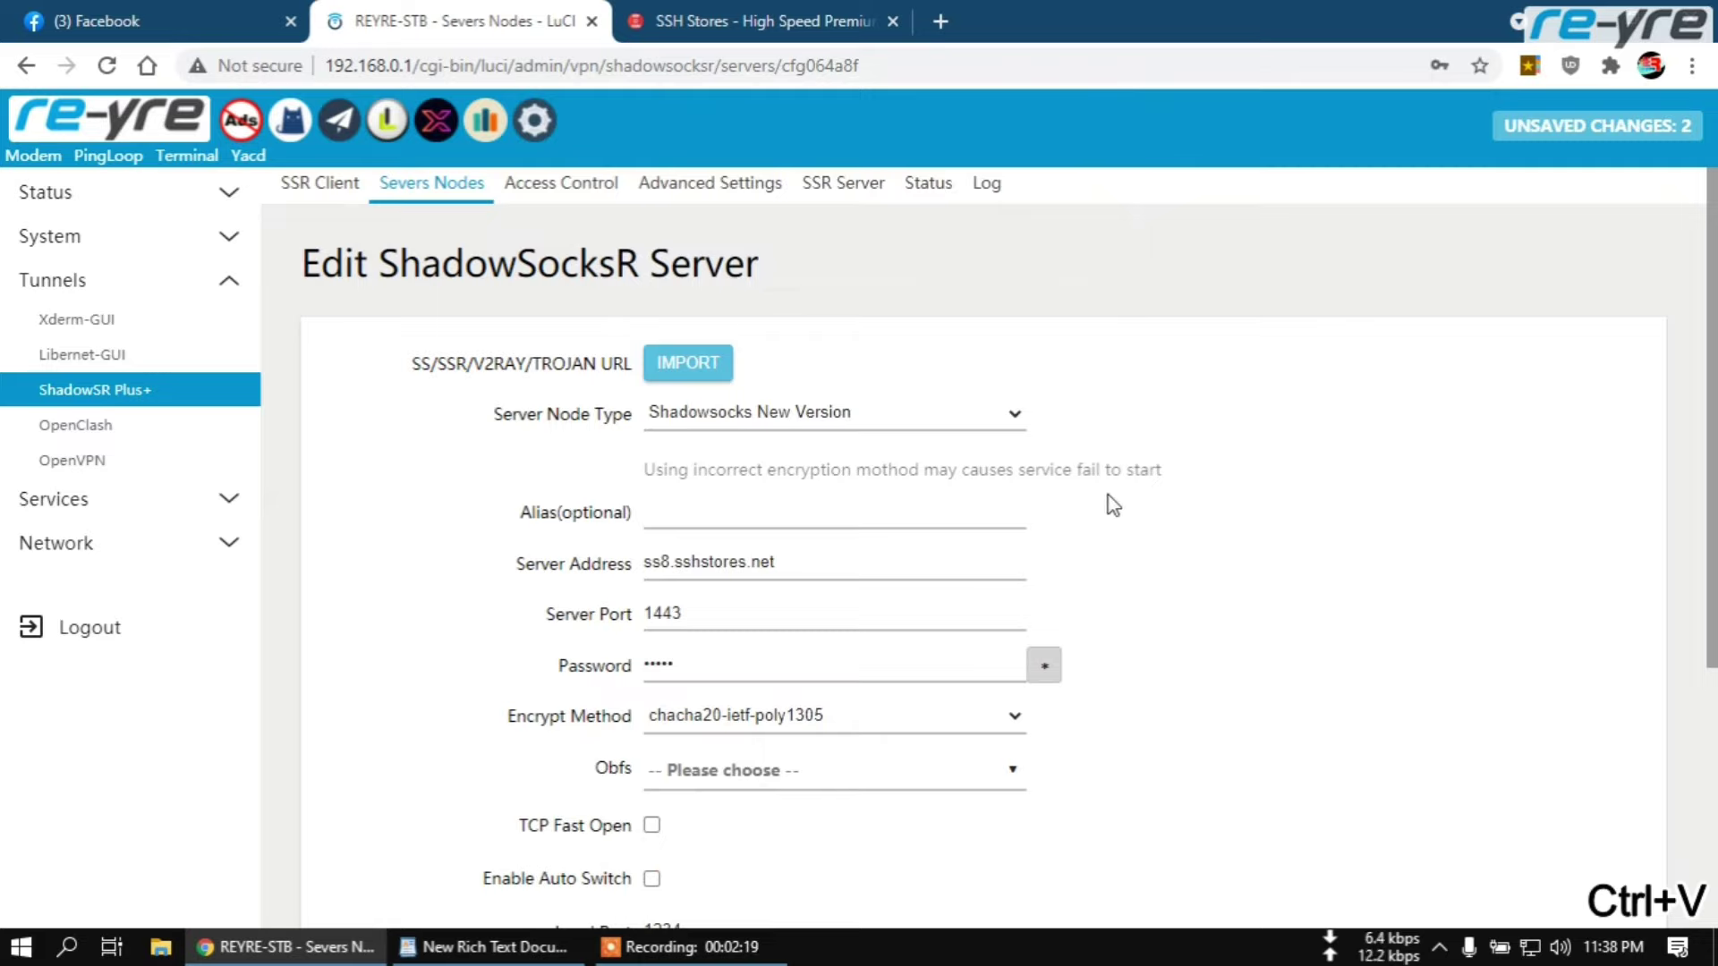
Review the imported node's settings from the server type down to the KcpTun options, and go back to the server nodes list without saving
{"action": "scroll", "coordinate": [1124, 519], "scroll_direction": "down", "scroll_amount": 5}
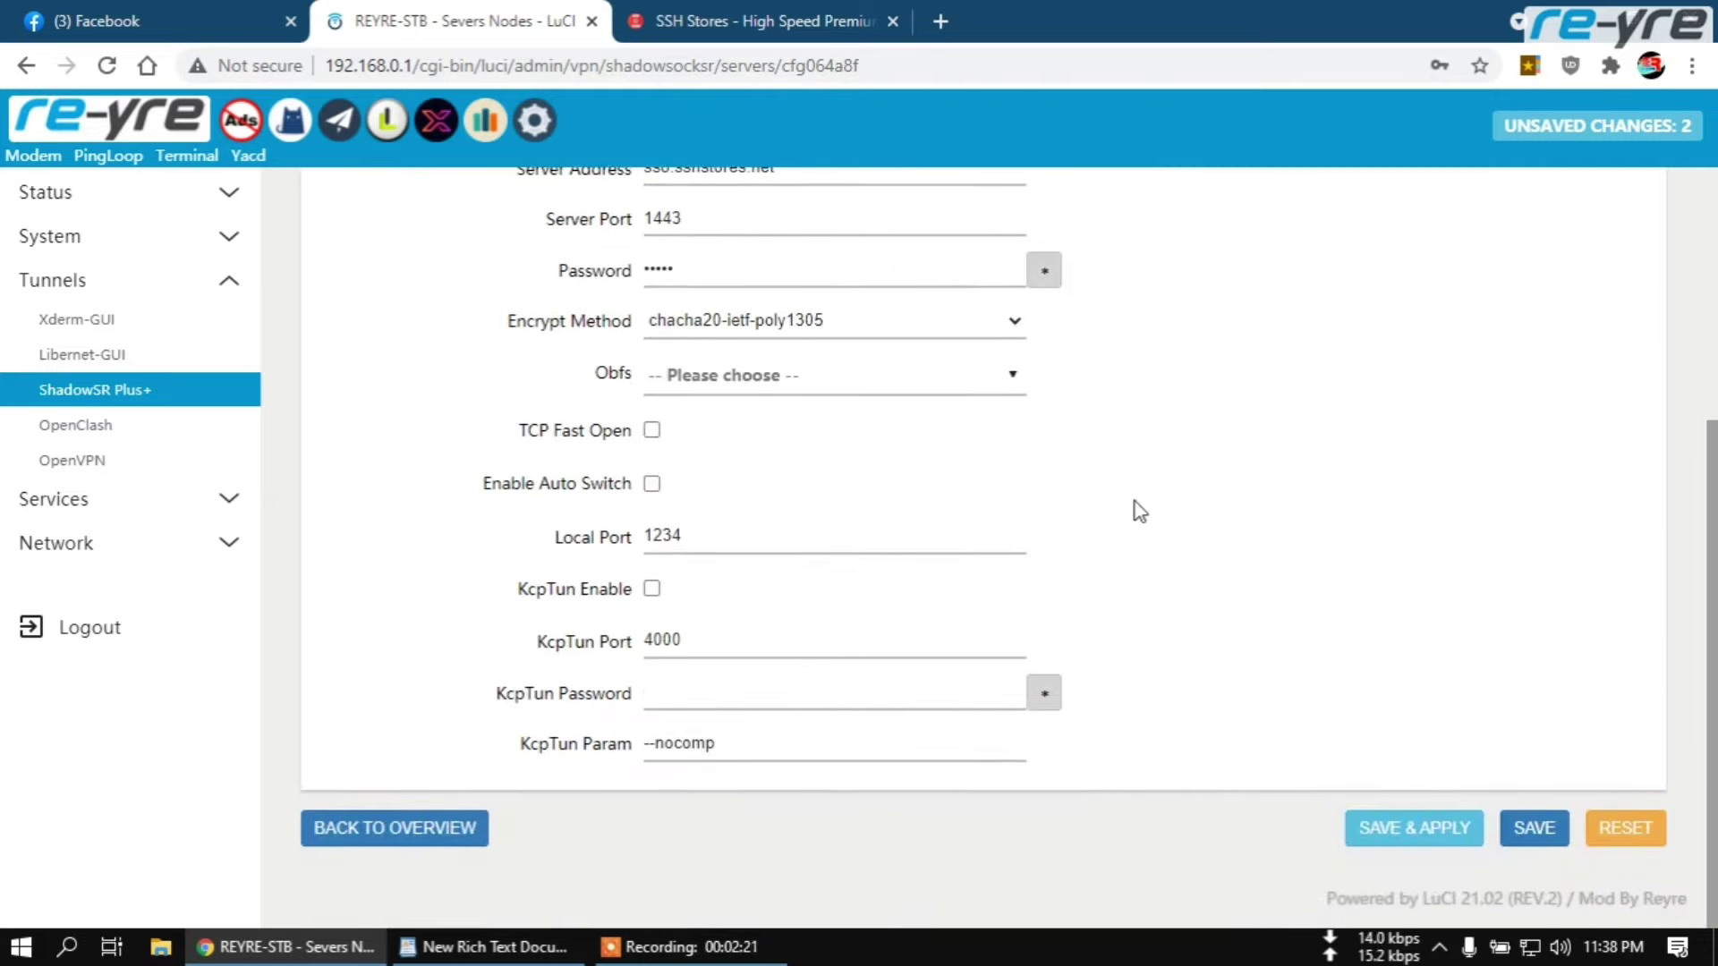
{"action": "scroll", "coordinate": [1133, 503], "scroll_direction": "up", "scroll_amount": 1}
{"action": "left_click", "coordinate": [877, 293]}
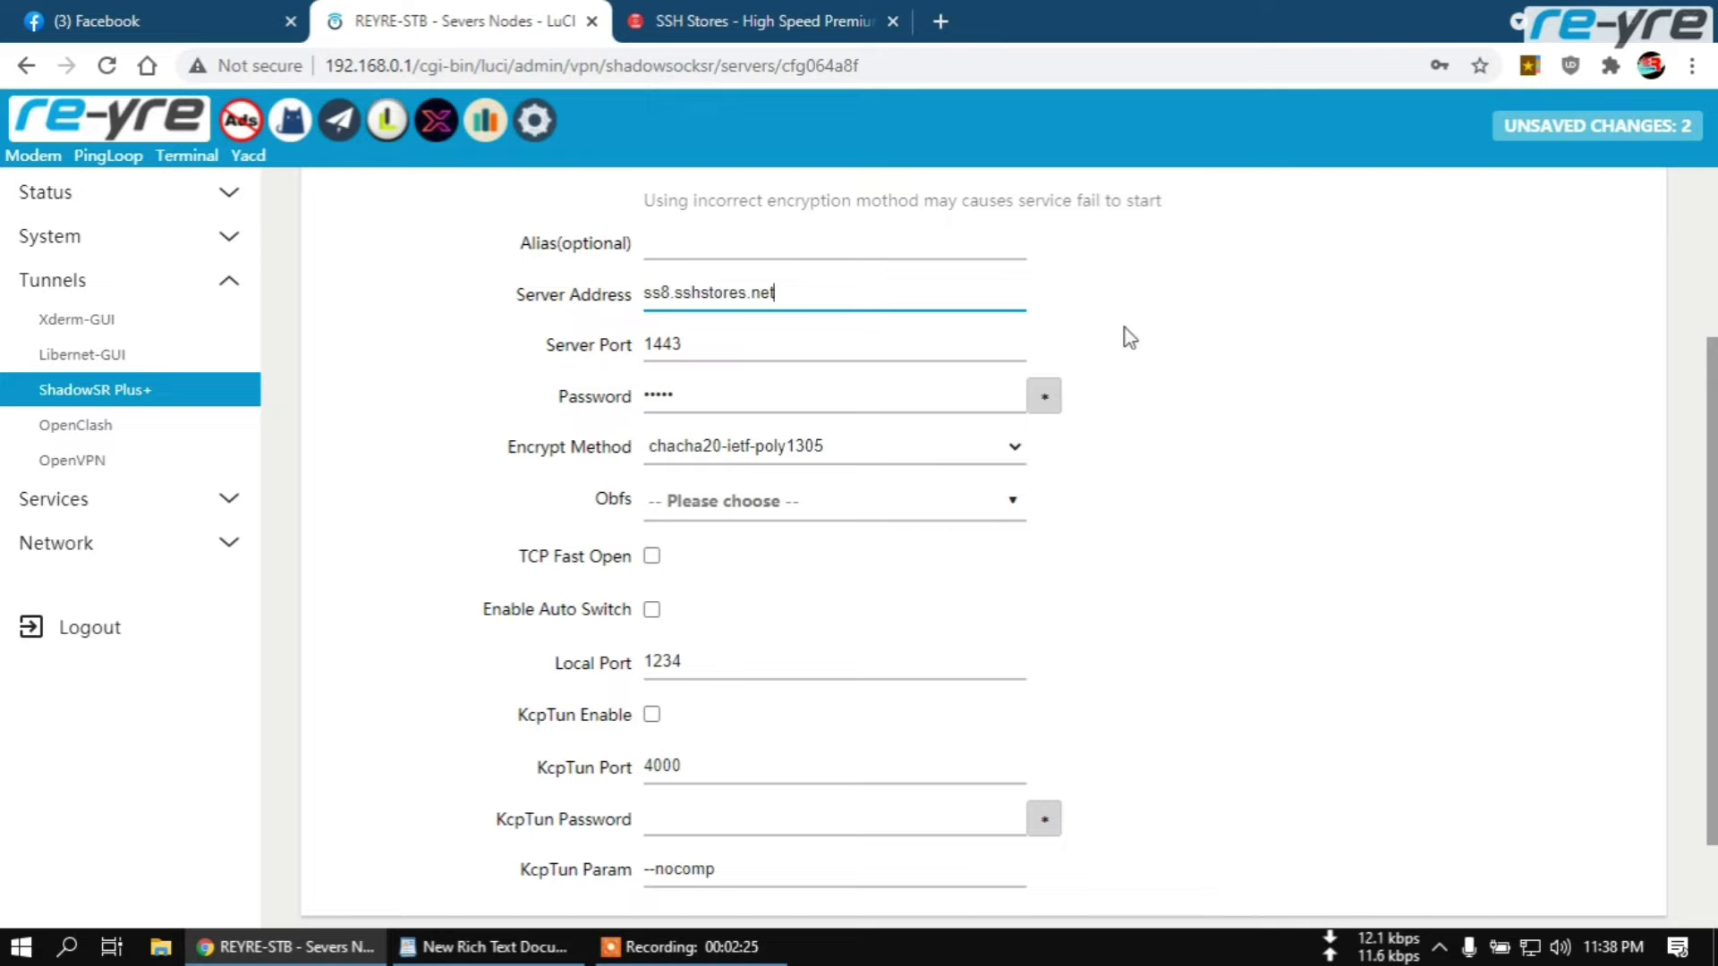
{"action": "scroll", "coordinate": [1130, 338], "scroll_direction": "up", "scroll_amount": 1}
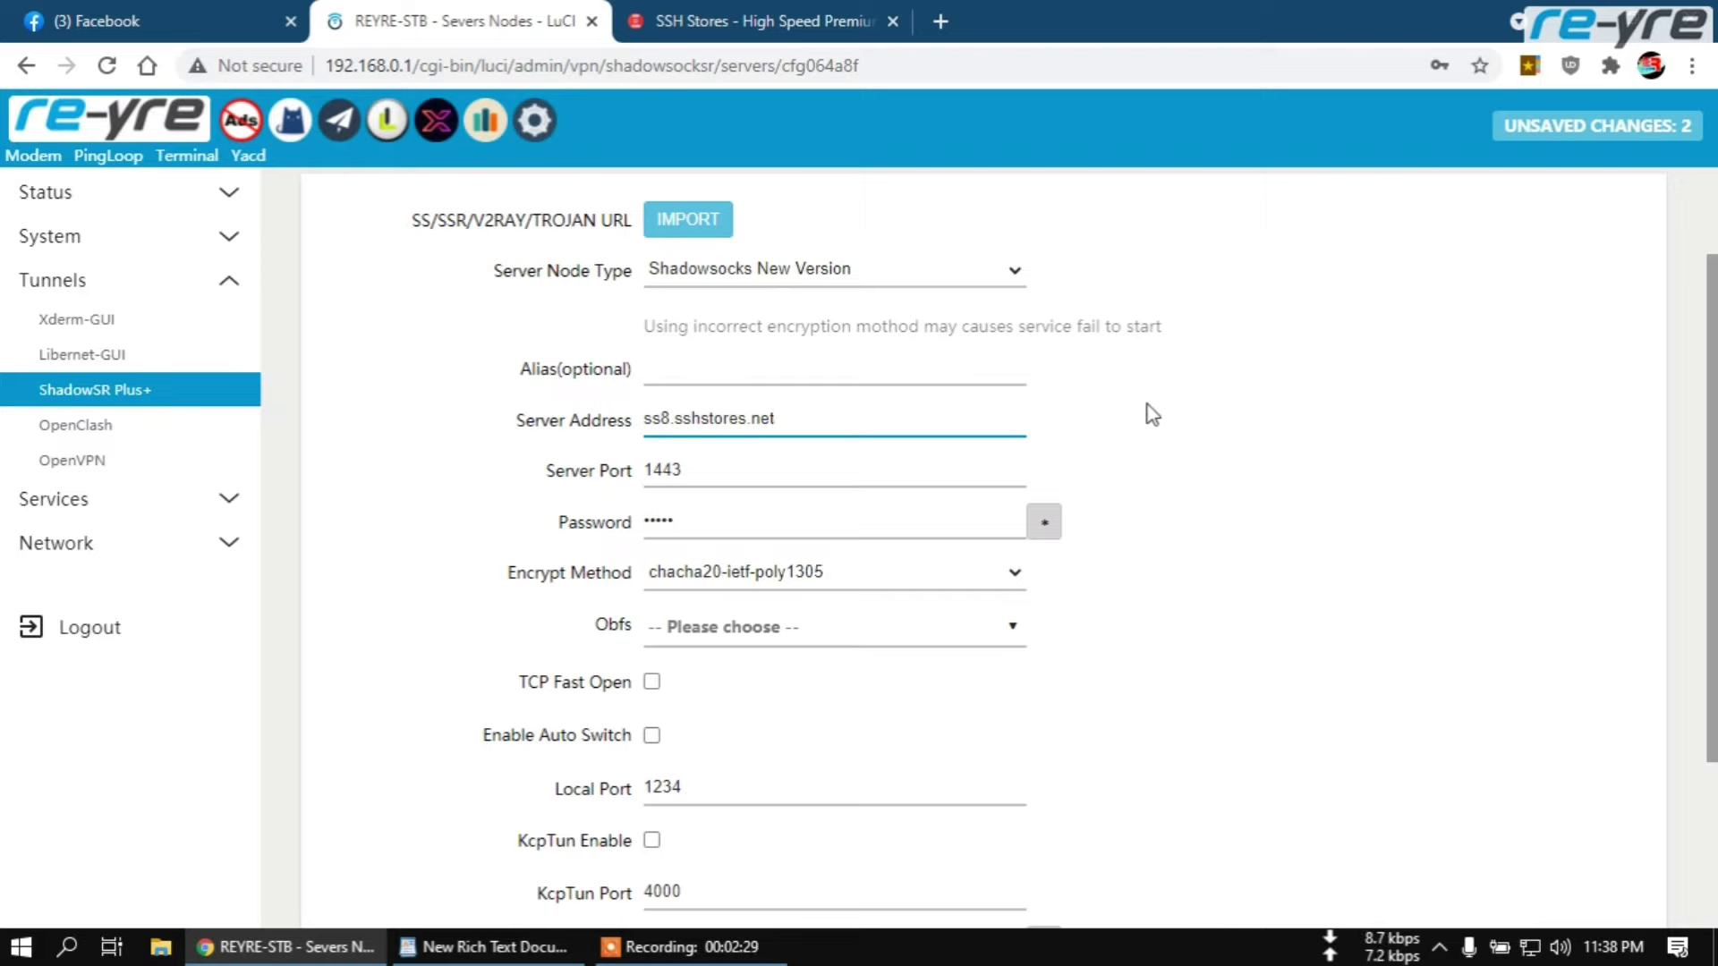
{"action": "scroll", "coordinate": [1152, 413], "scroll_direction": "down", "scroll_amount": 1}
{"action": "scroll", "coordinate": [1152, 414], "scroll_direction": "down", "scroll_amount": 1}
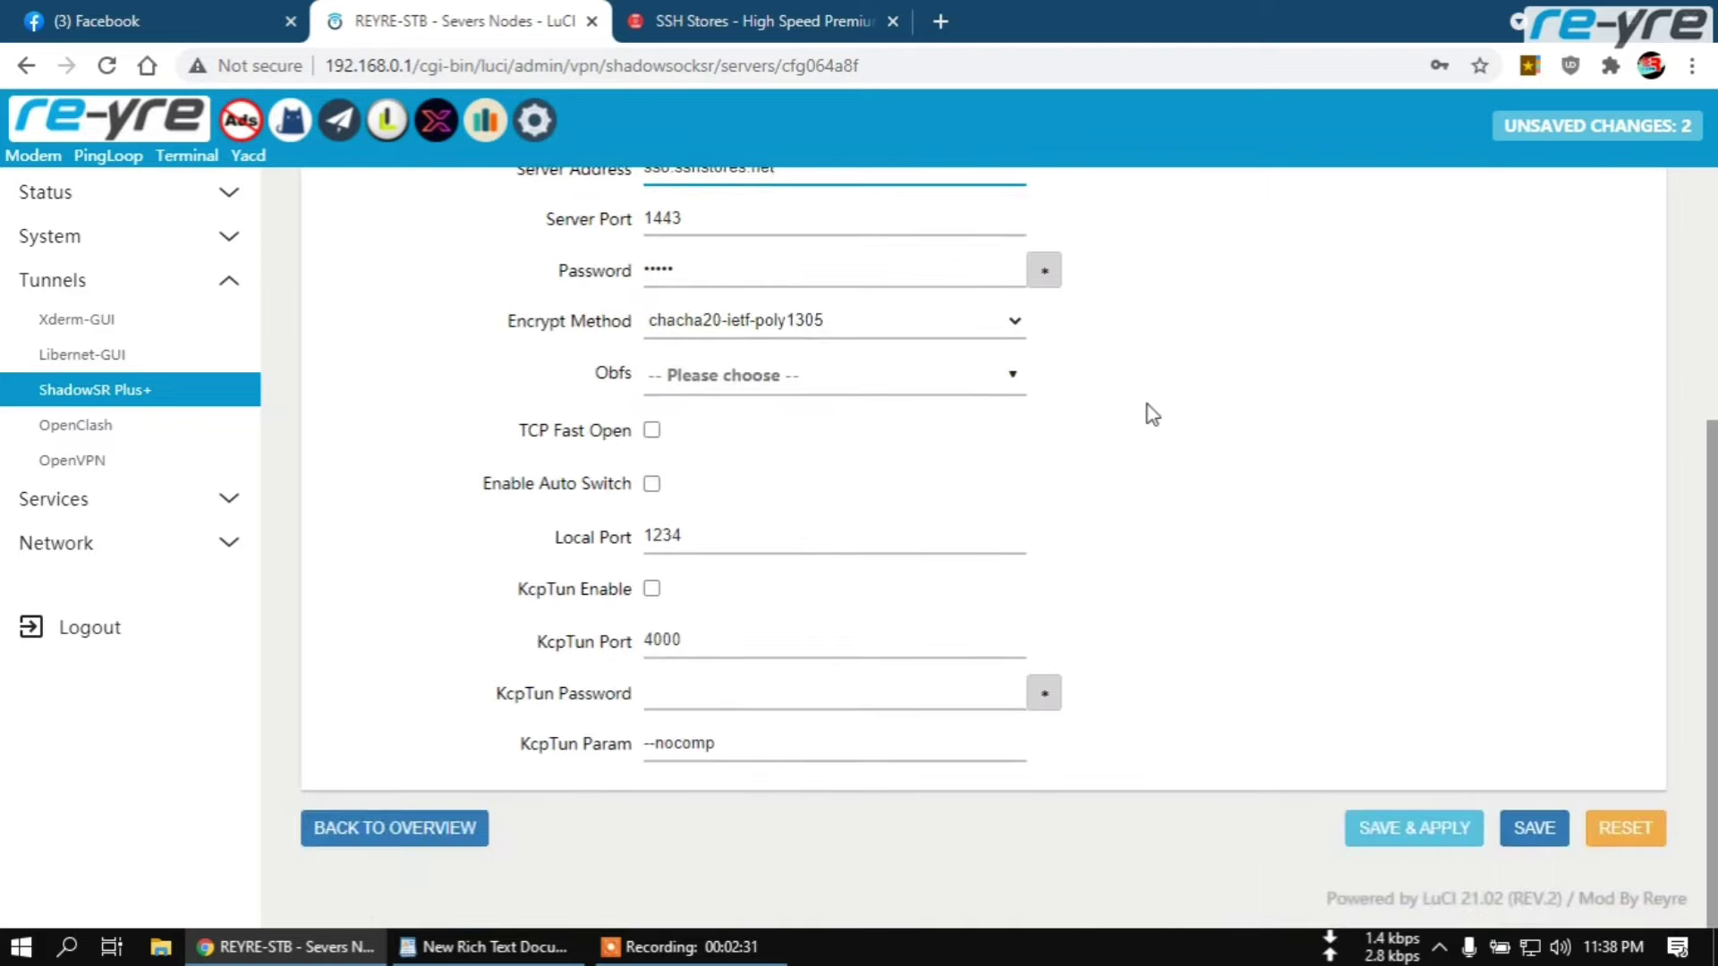
{"action": "scroll", "coordinate": [1152, 413], "scroll_direction": "up", "scroll_amount": 1}
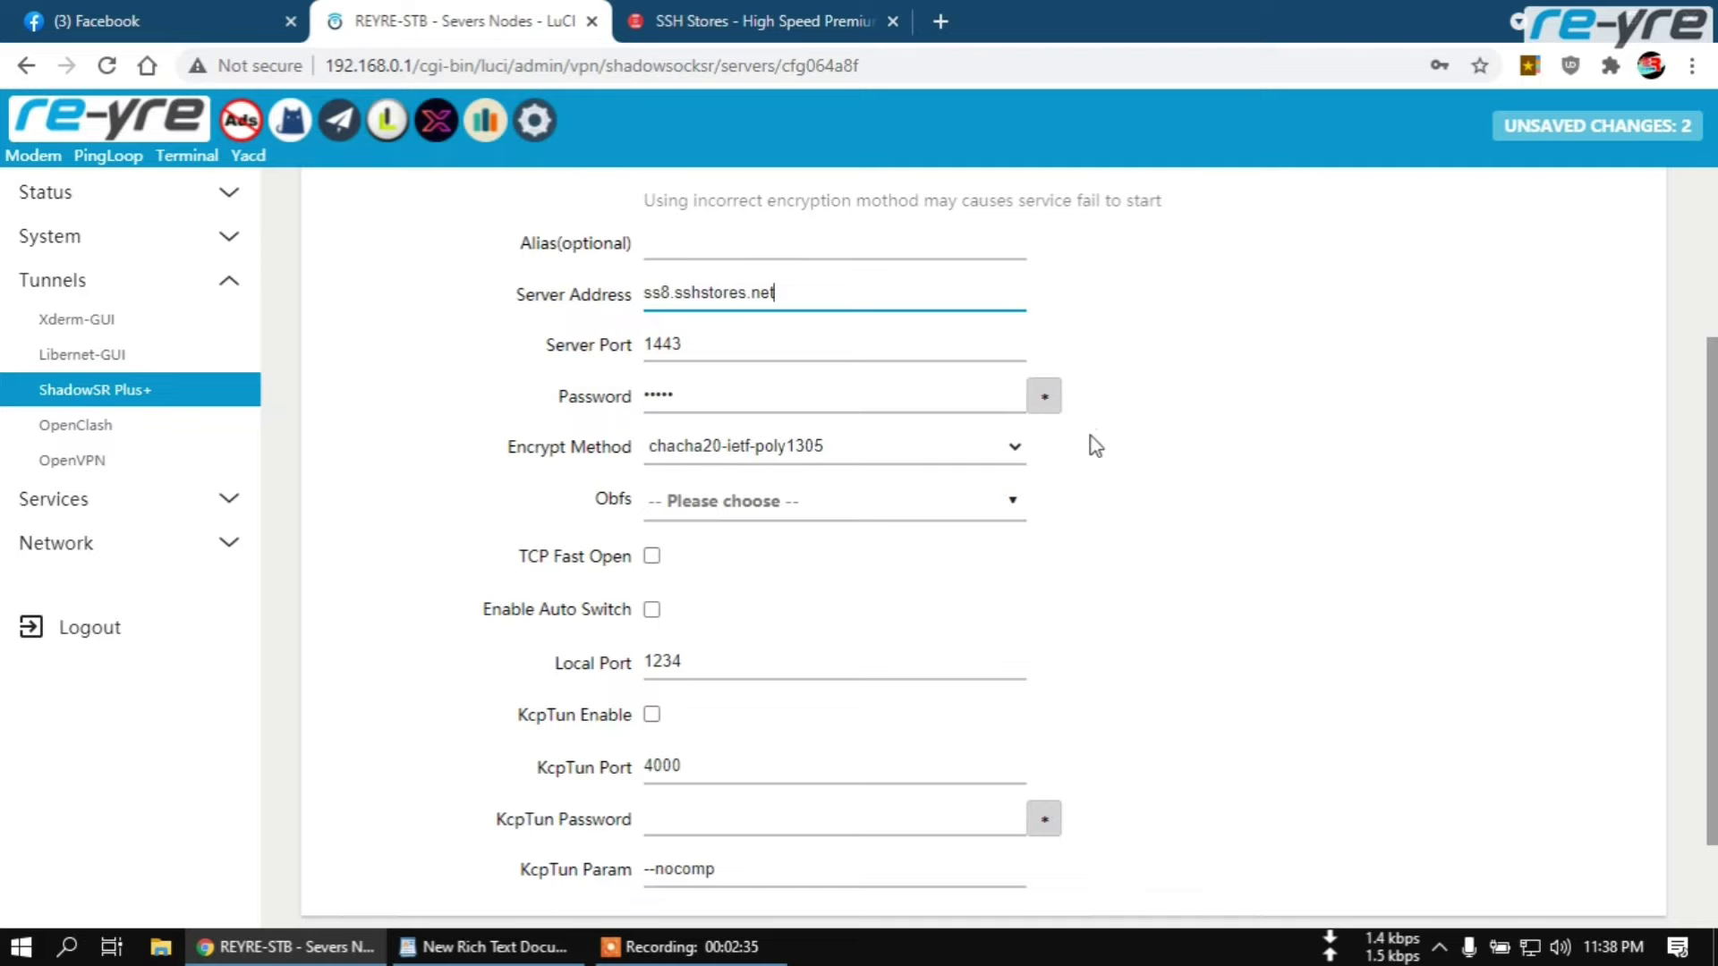
{"action": "scroll", "coordinate": [1102, 426], "scroll_direction": "down", "scroll_amount": 1}
{"action": "scroll", "coordinate": [1104, 426], "scroll_direction": "up", "scroll_amount": 3}
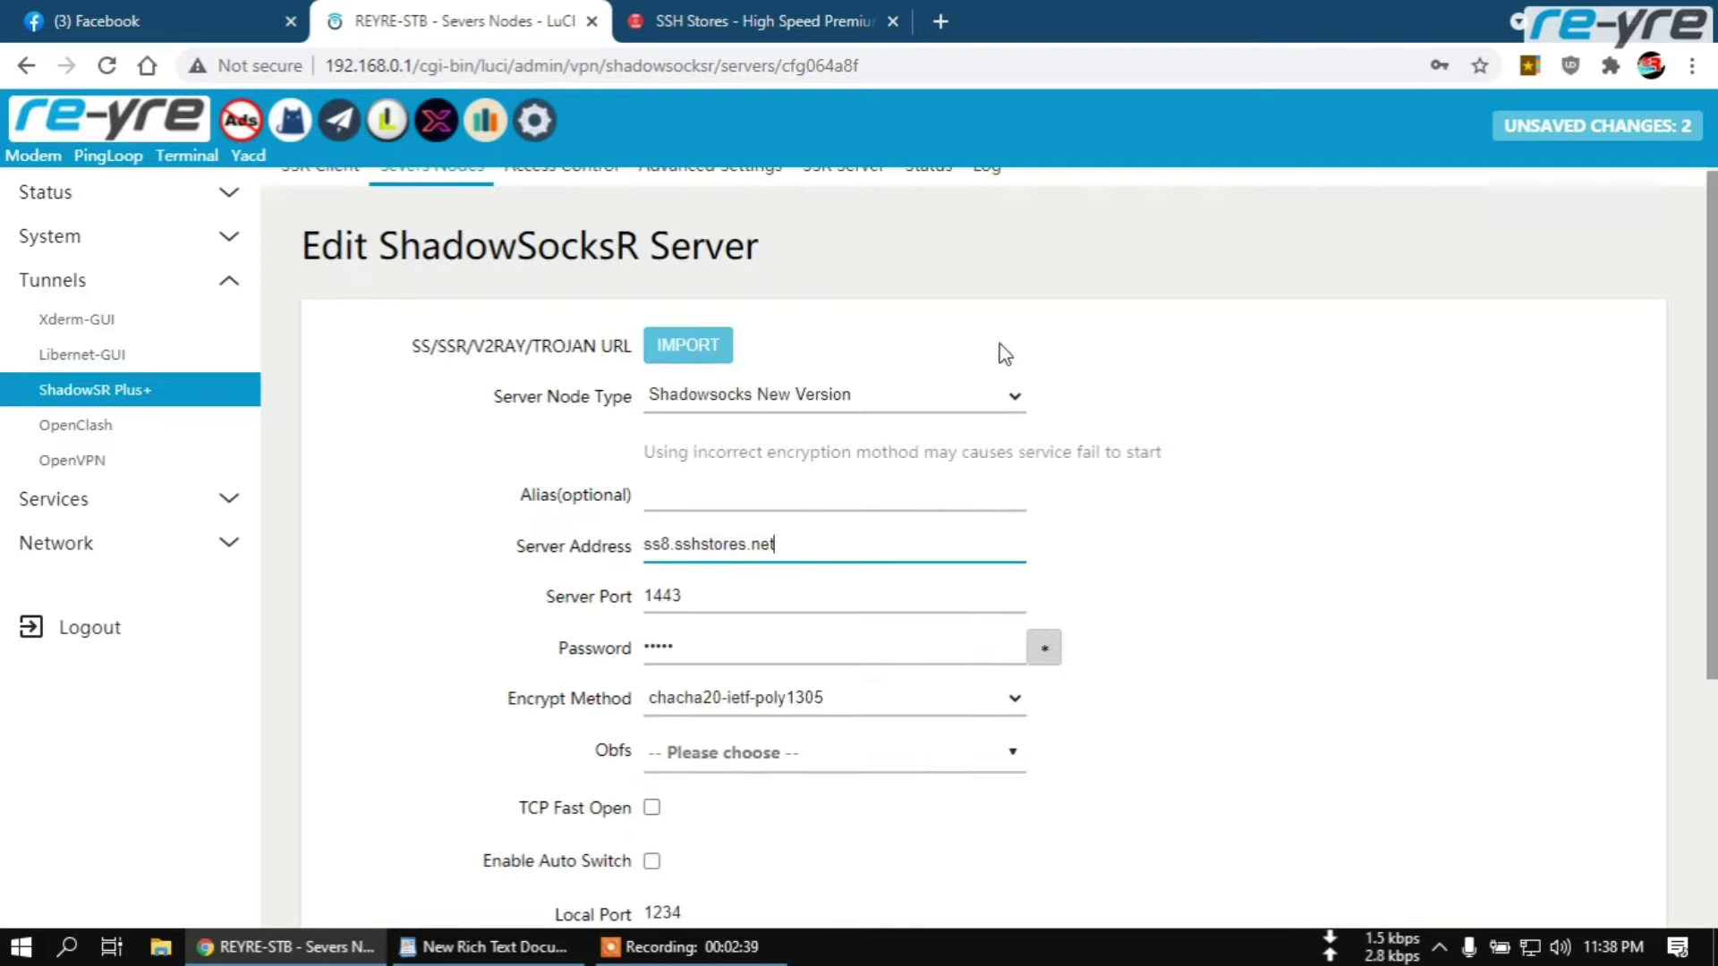
{"action": "scroll", "coordinate": [1053, 362], "scroll_direction": "down", "scroll_amount": 3}
{"action": "left_click", "coordinate": [349, 834]}
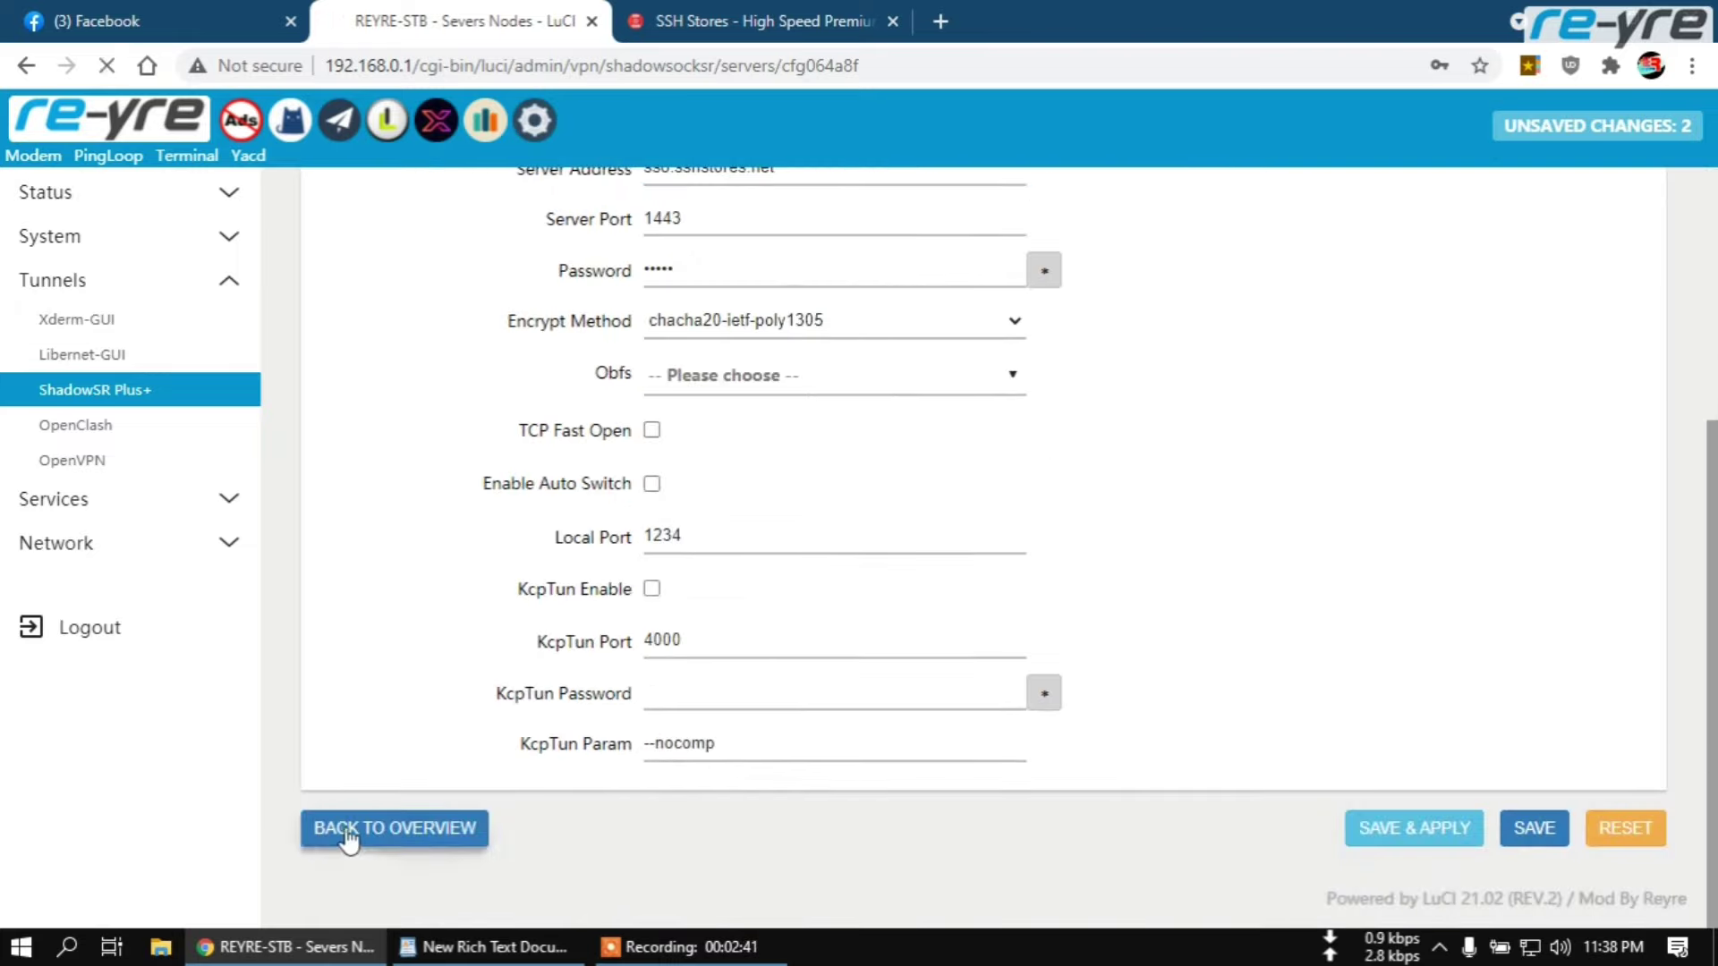
{"action": "scroll", "coordinate": [531, 583], "scroll_direction": "down", "scroll_amount": 4}
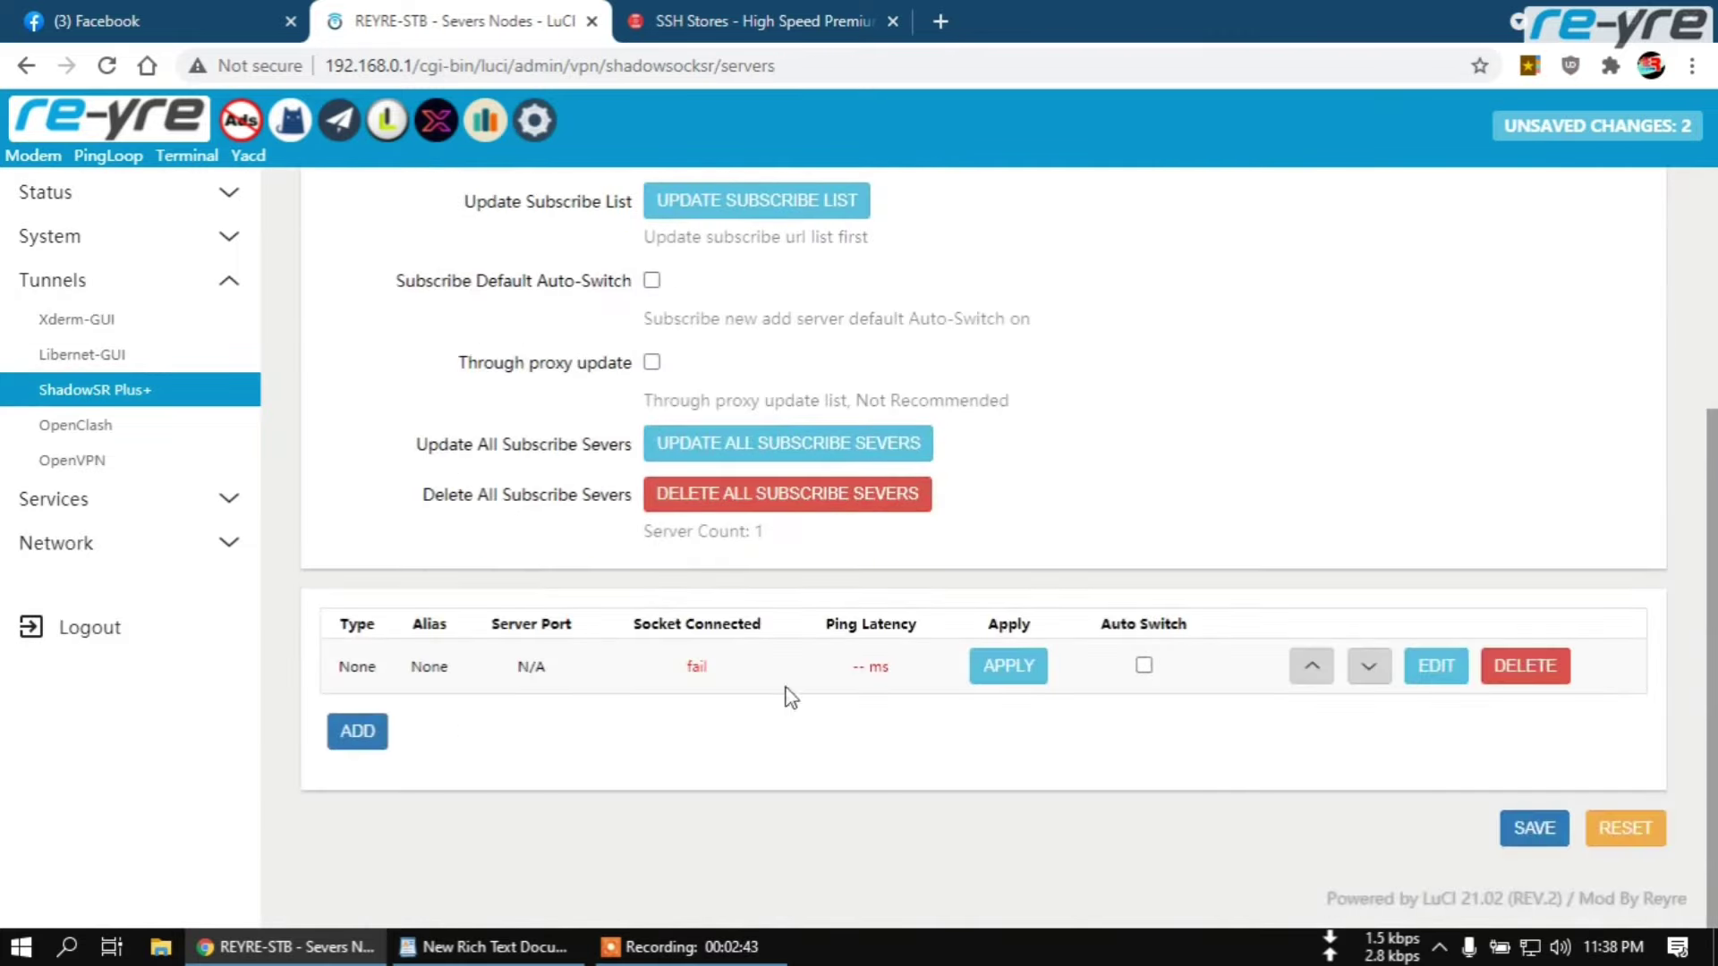
Delete the empty node from the server list and add a new server node
{"action": "left_click", "coordinate": [1525, 666]}
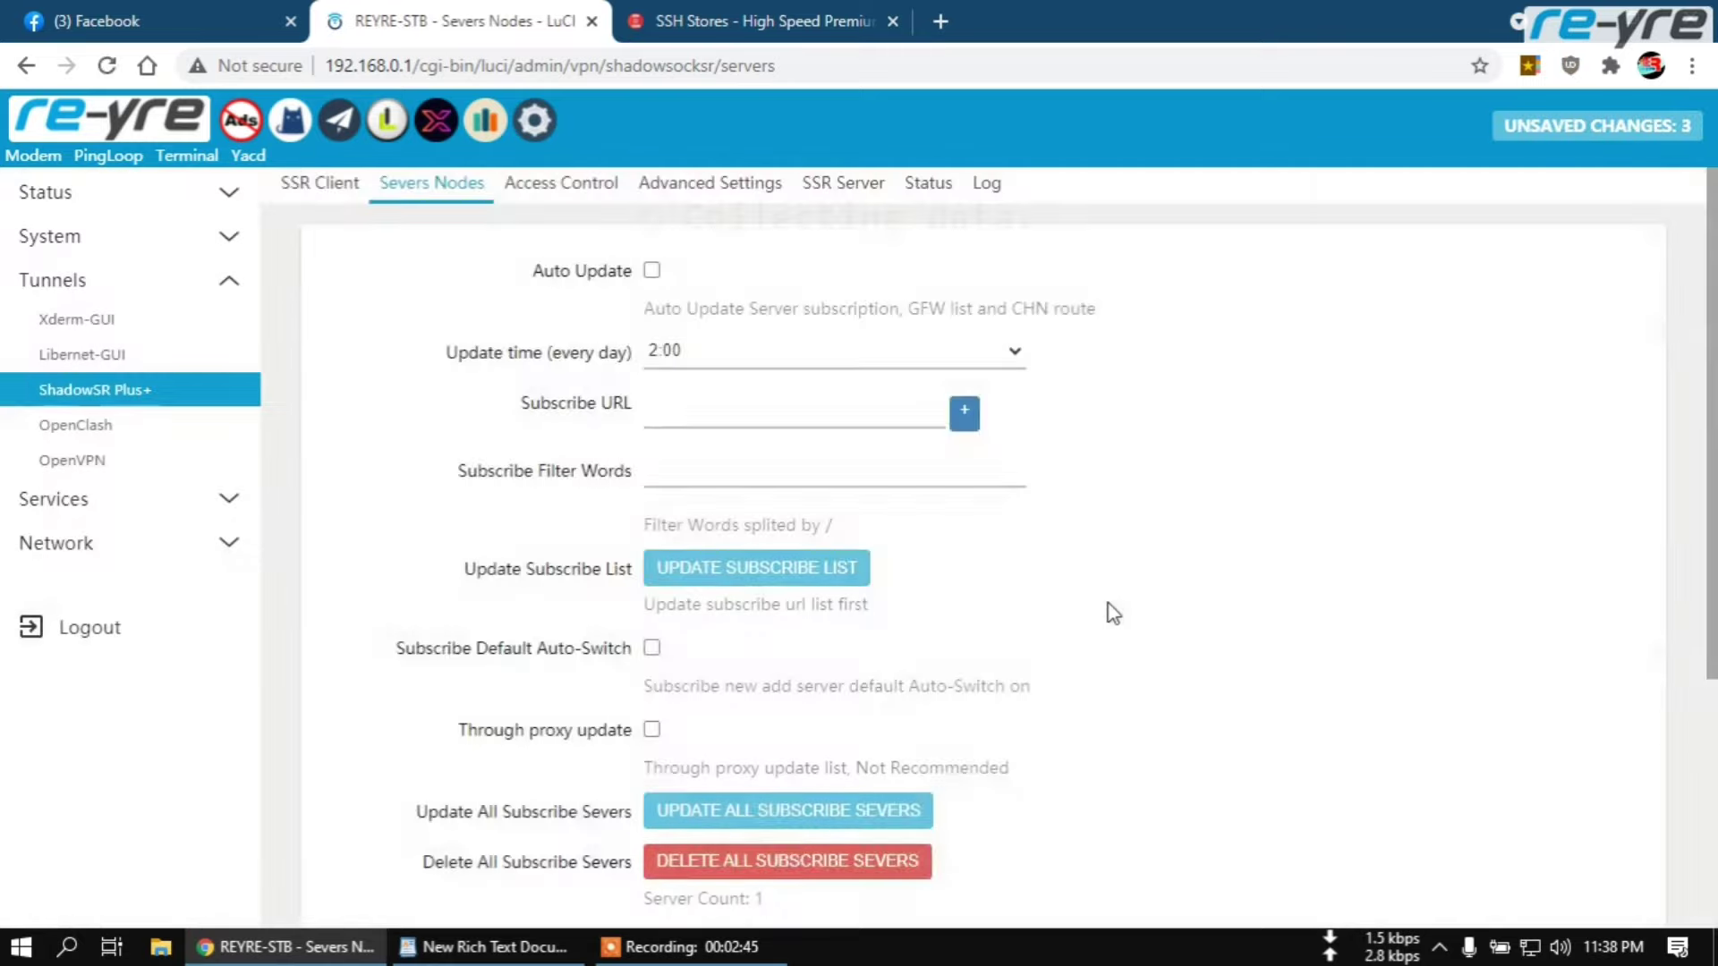
{"action": "scroll", "coordinate": [1113, 614], "scroll_direction": "down", "scroll_amount": 4}
{"action": "left_click", "coordinate": [357, 742]}
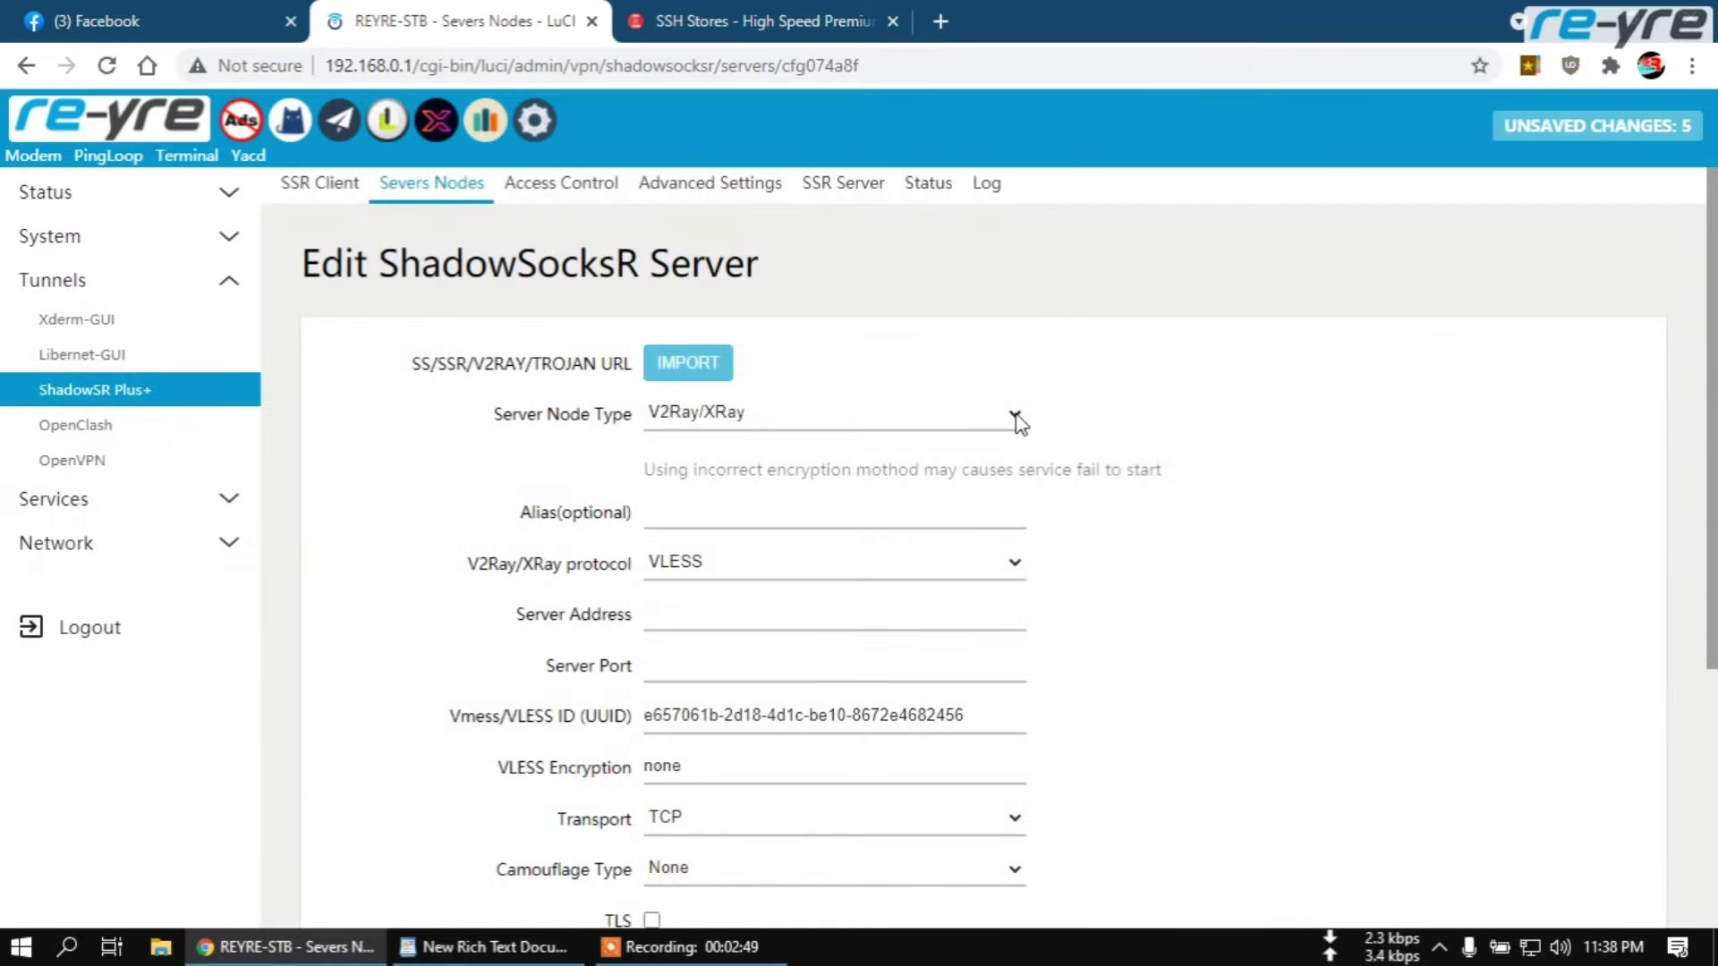
Set the new node's server type to Shadowsocks New Version and its alias to SS1
{"action": "left_click", "coordinate": [1018, 421]}
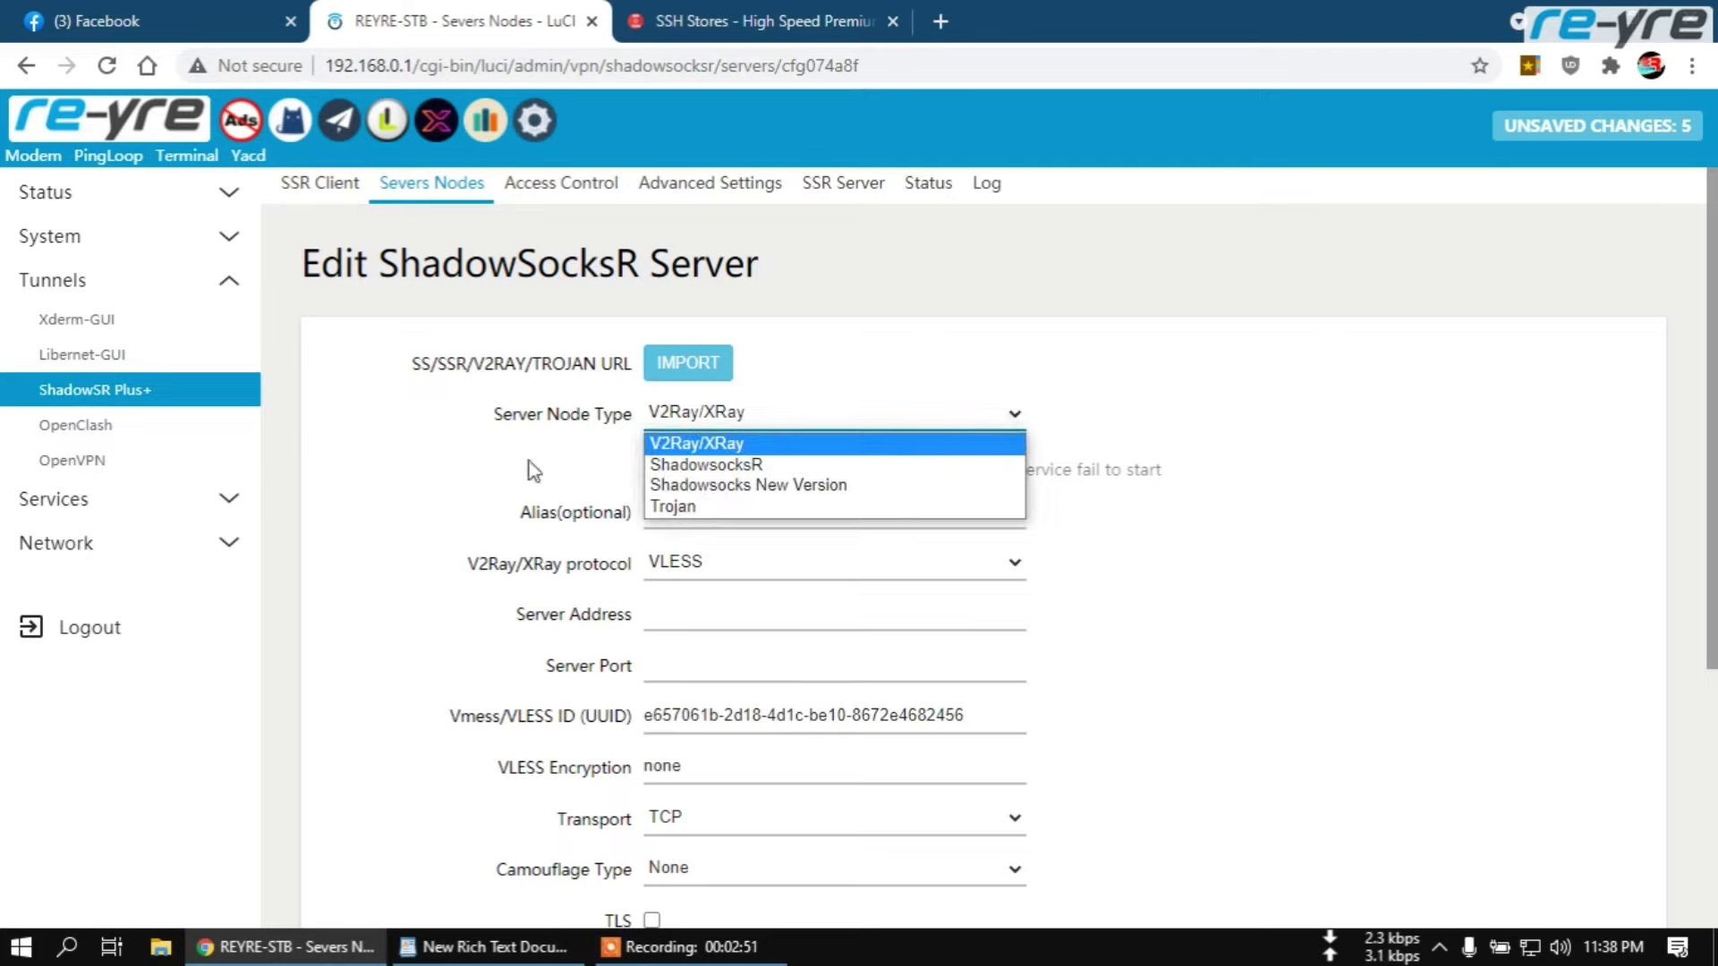
{"action": "left_click", "coordinate": [745, 490]}
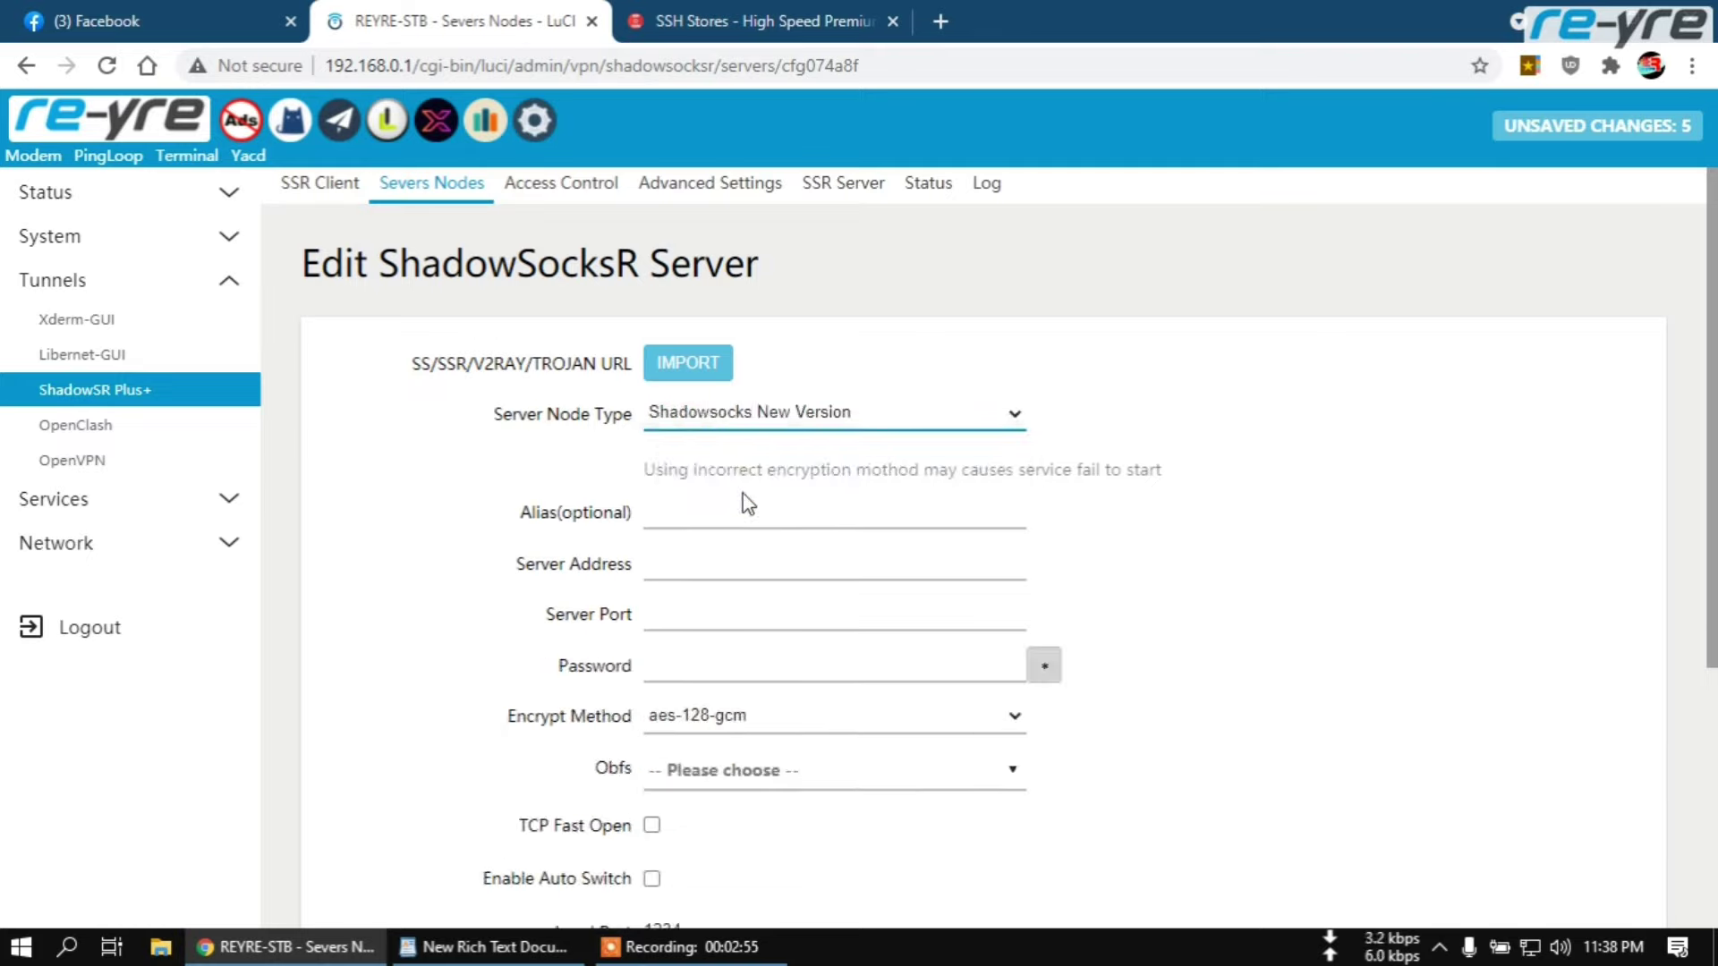
{"action": "scroll", "coordinate": [1193, 544], "scroll_direction": "down", "scroll_amount": 2}
{"action": "scroll", "coordinate": [1193, 544], "scroll_direction": "up", "scroll_amount": 1}
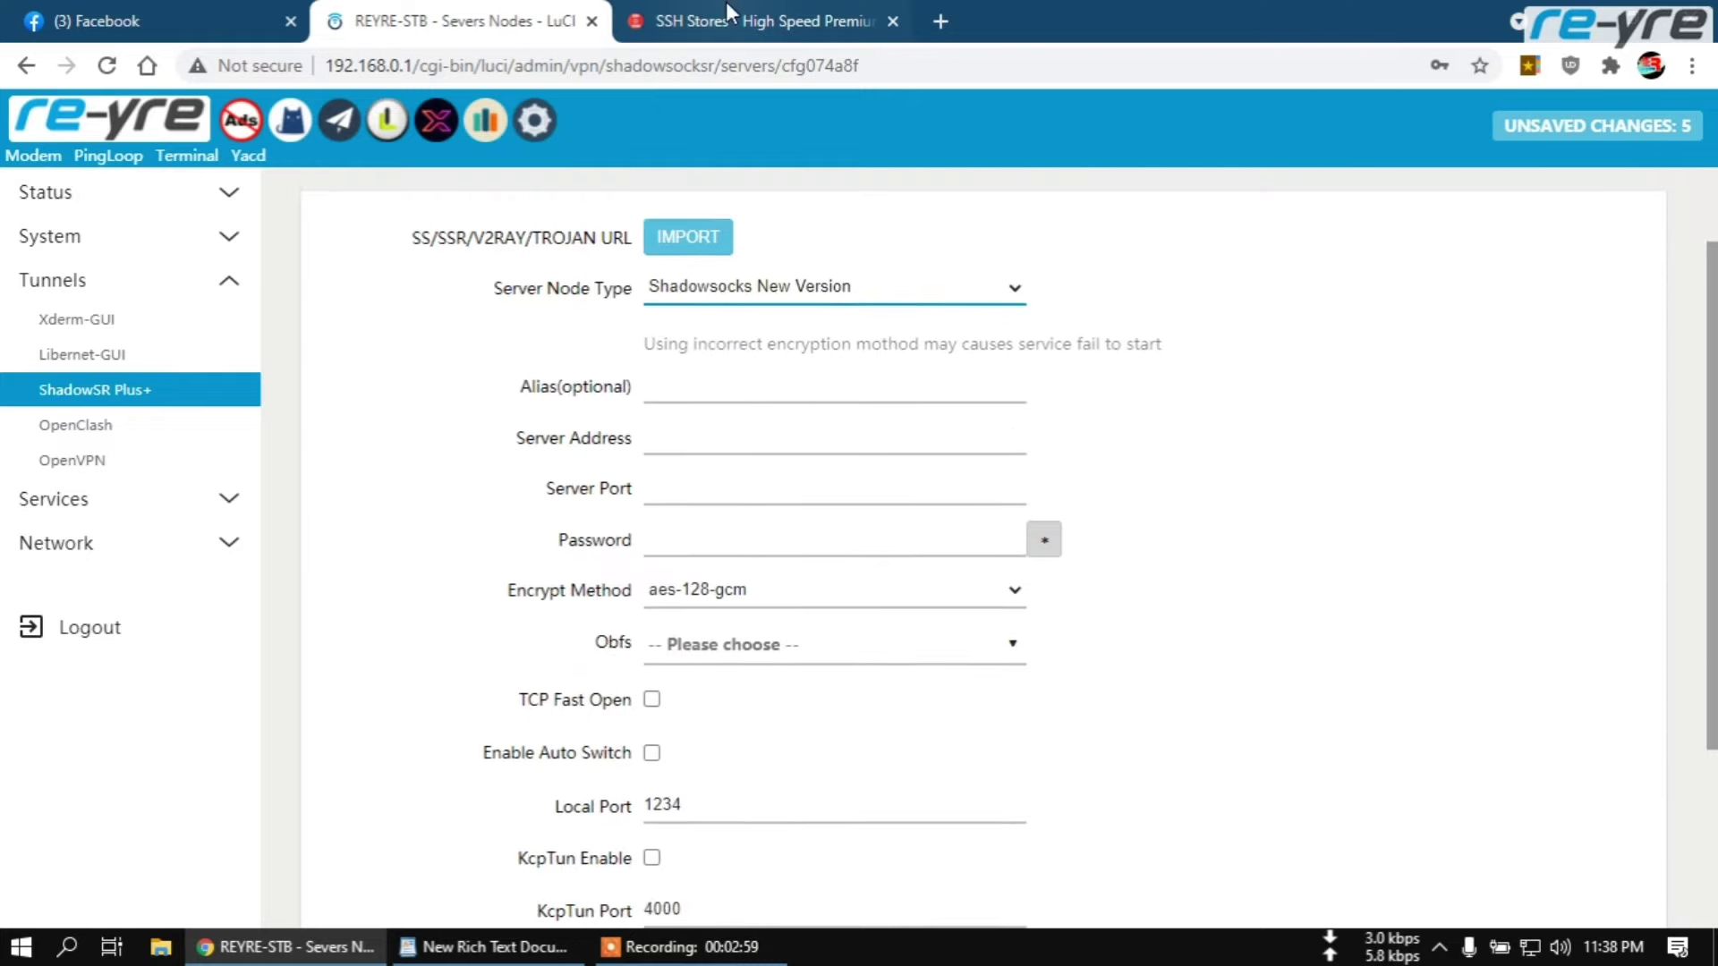
{"action": "left_click", "coordinate": [742, 388]}
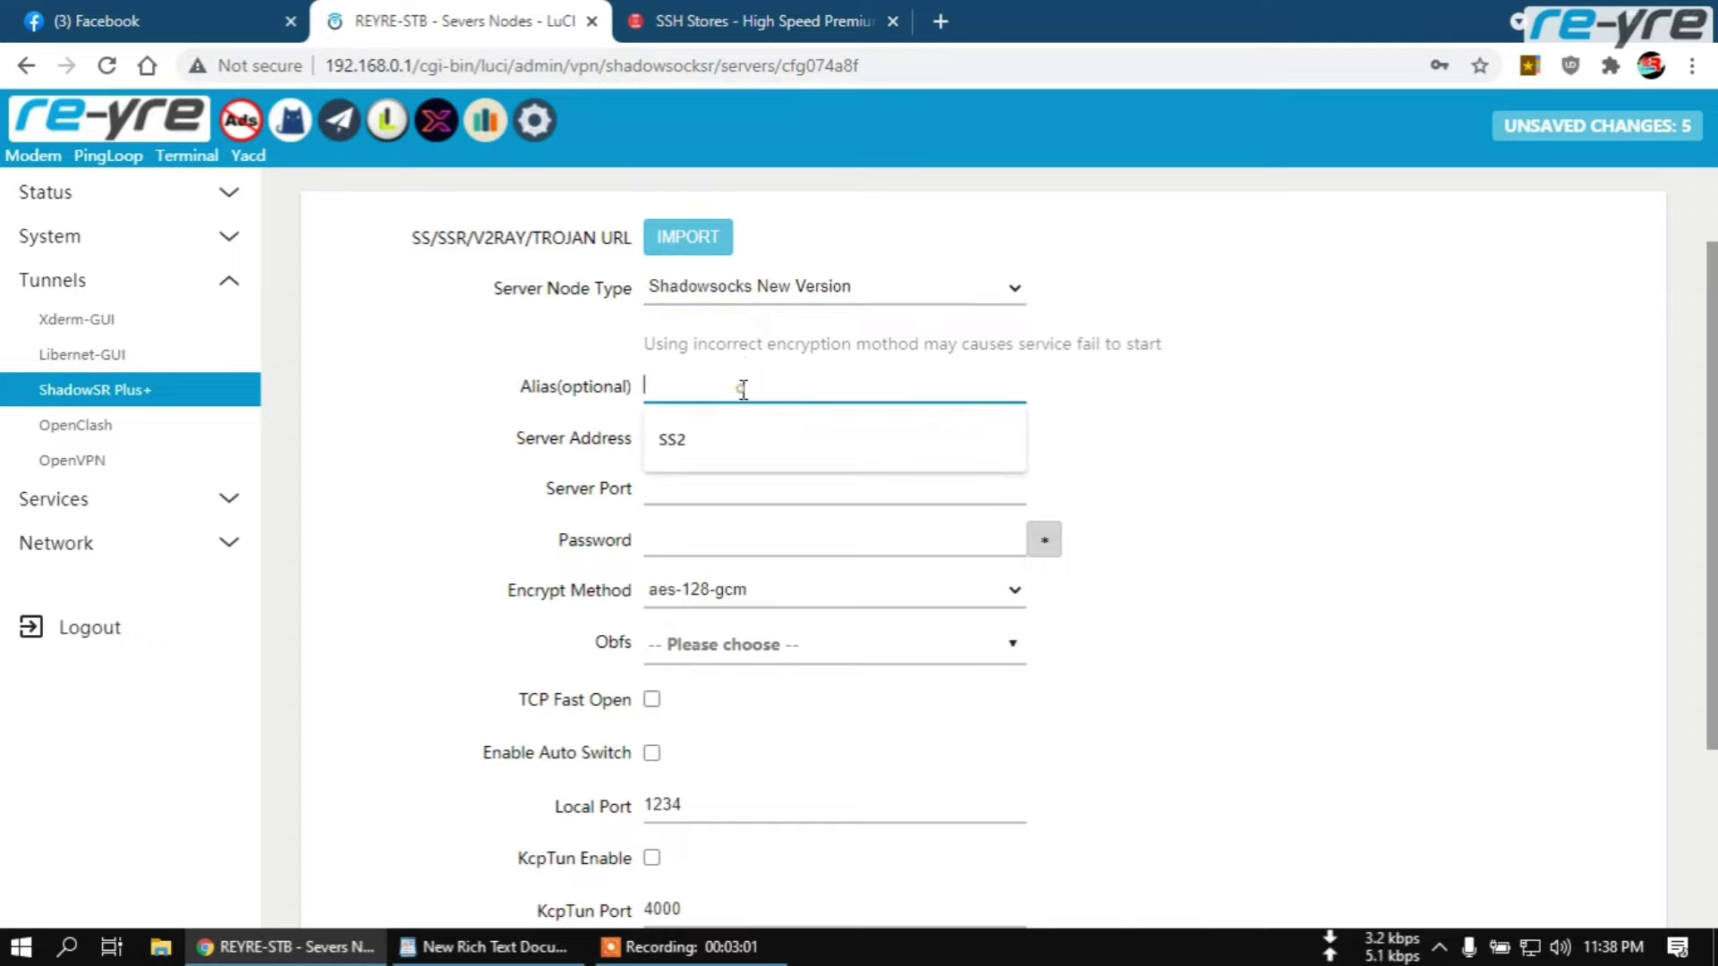
{"action": "type", "text": "SS1"}
{"action": "left_click", "coordinate": [1117, 387]}
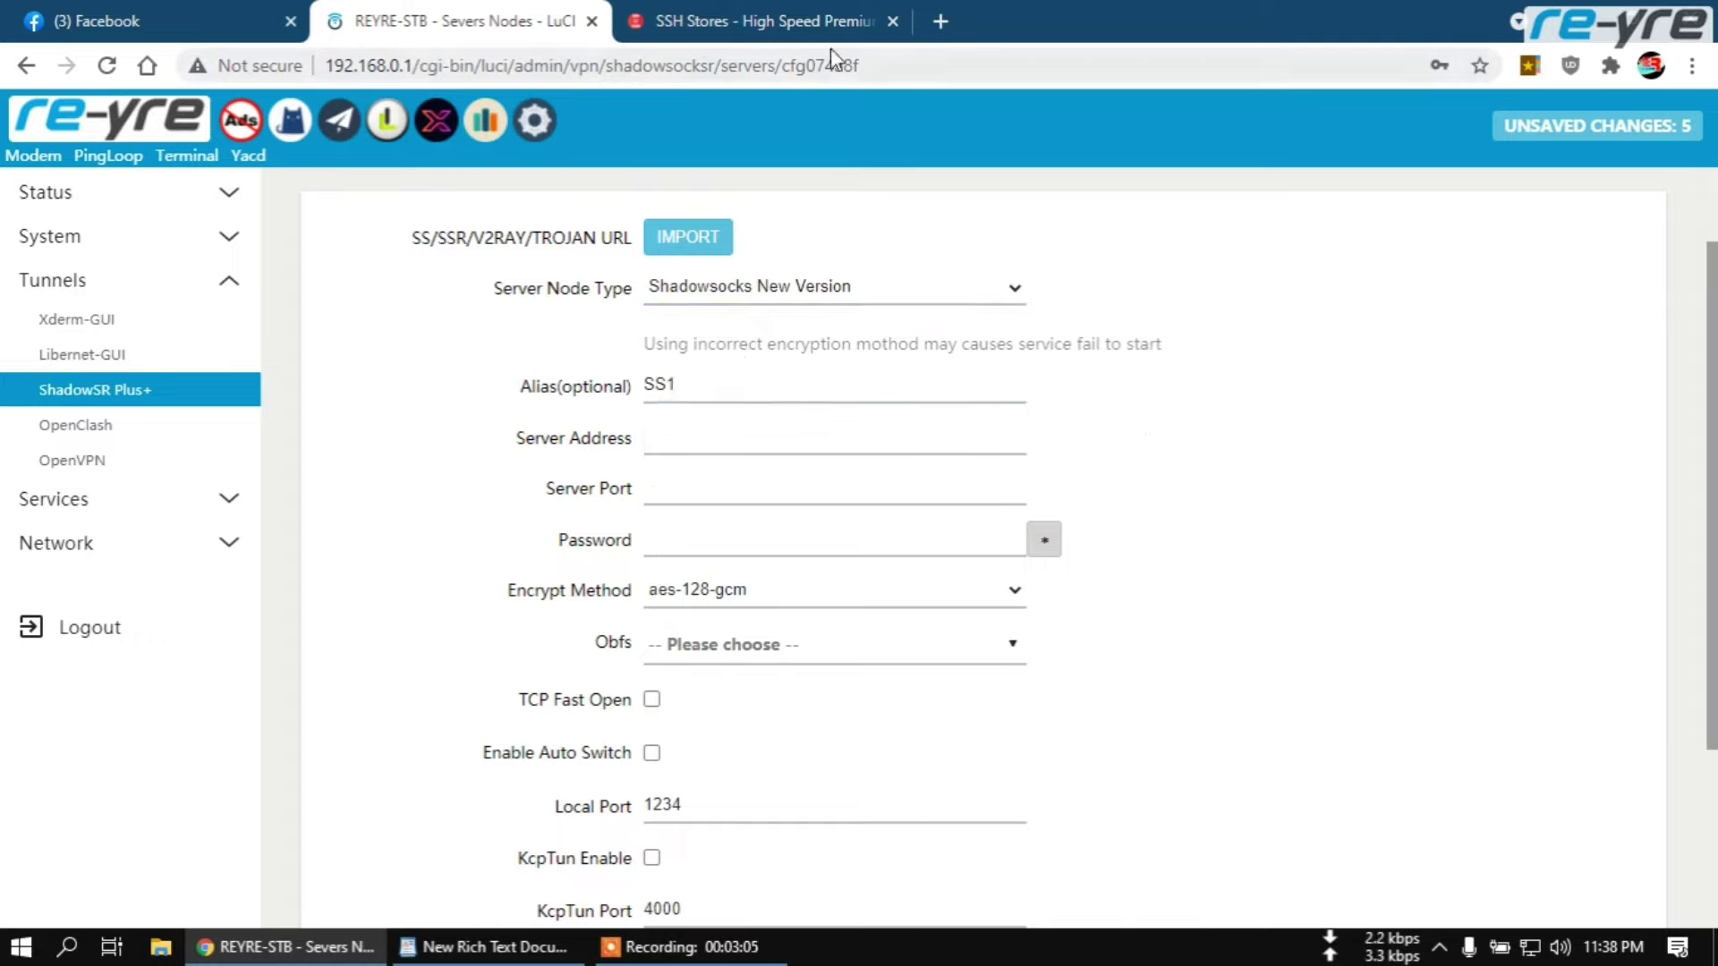
Copy the server host ss8.sshstores.net from the SSH Stores page into the node's Server Address
{"action": "left_click", "coordinate": [783, 21]}
{"action": "scroll", "coordinate": [978, 364], "scroll_direction": "up", "scroll_amount": 4}
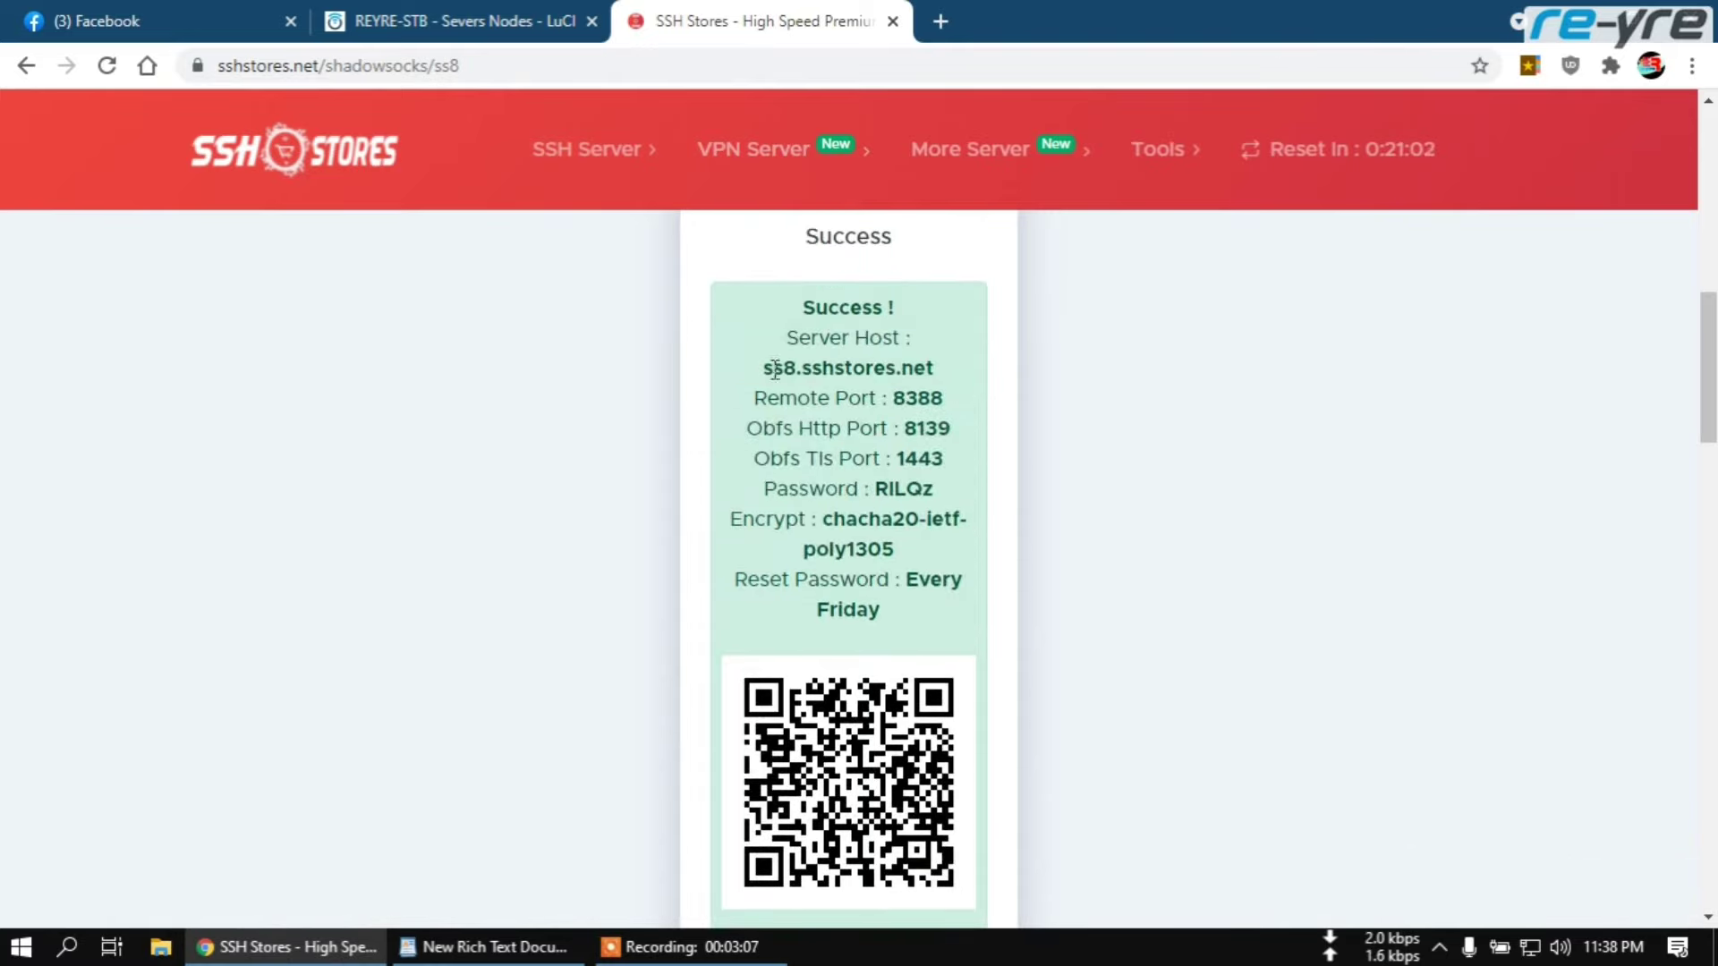
{"action": "left_click_drag", "start_coordinate": [769, 367], "coordinate": [936, 368]}
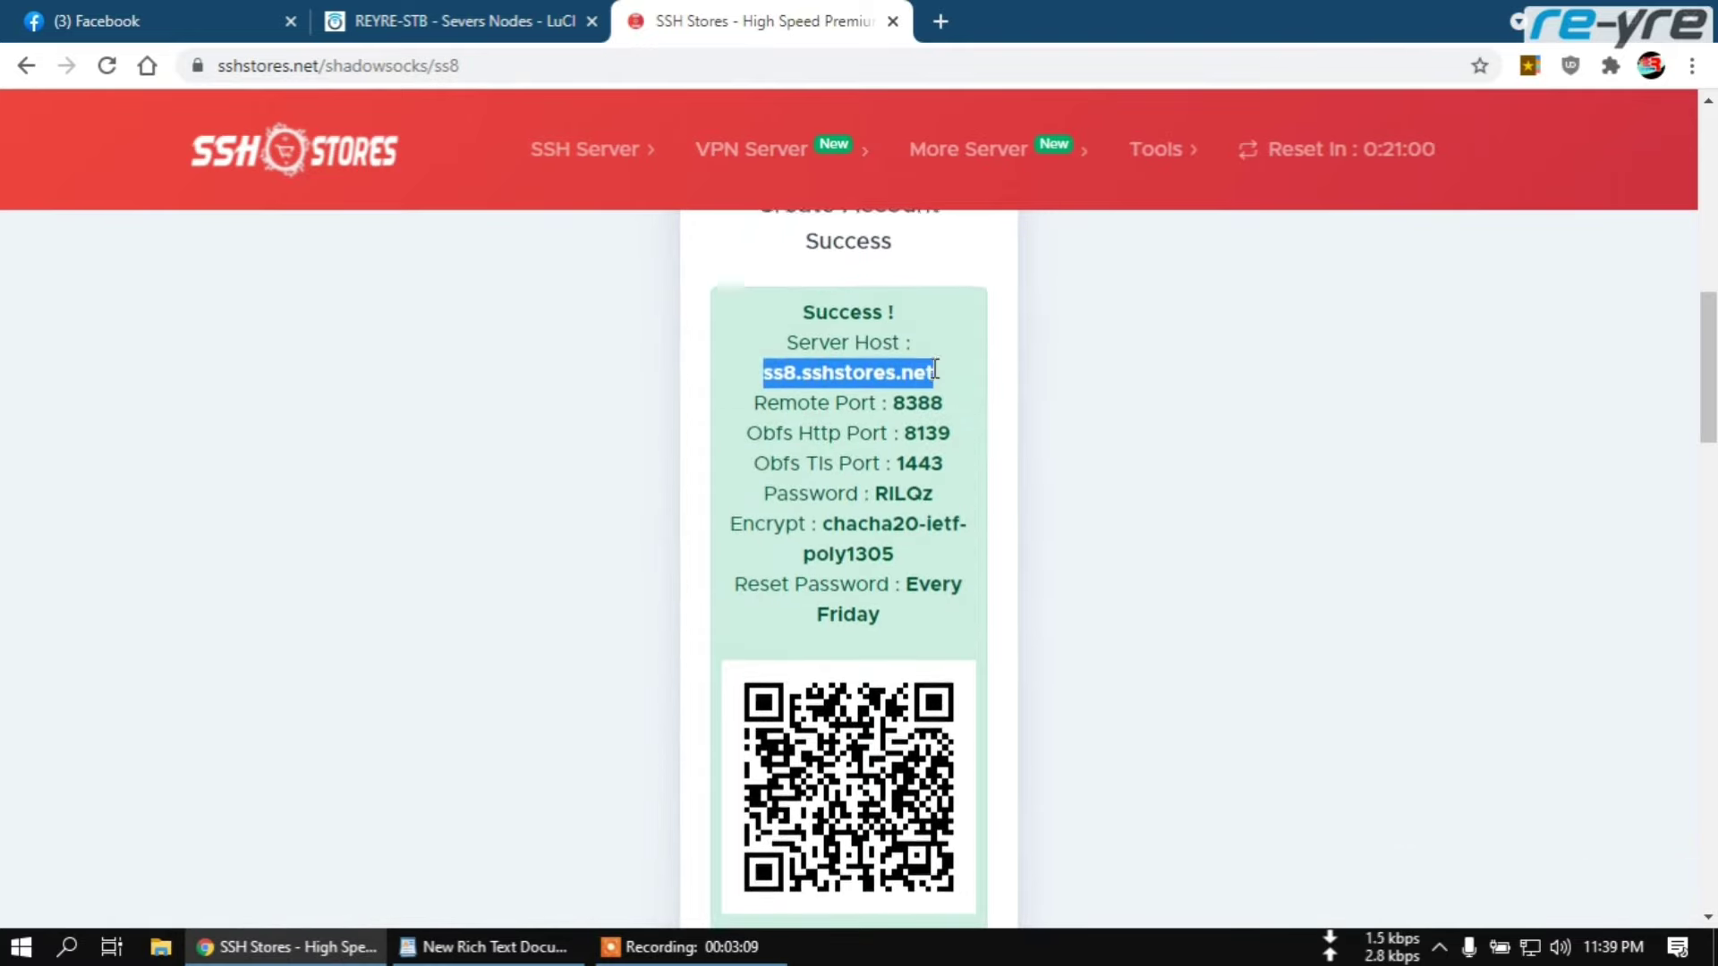
{"action": "key", "text": "ctrl+c"}
{"action": "left_click", "coordinate": [429, 19]}
{"action": "left_click", "coordinate": [683, 442]}
{"action": "key", "text": "ctrl+v"}
Copy the Obfs TLS port 1443 from the SSH Stores page into the node's Server Port
{"action": "left_click", "coordinate": [763, 13]}
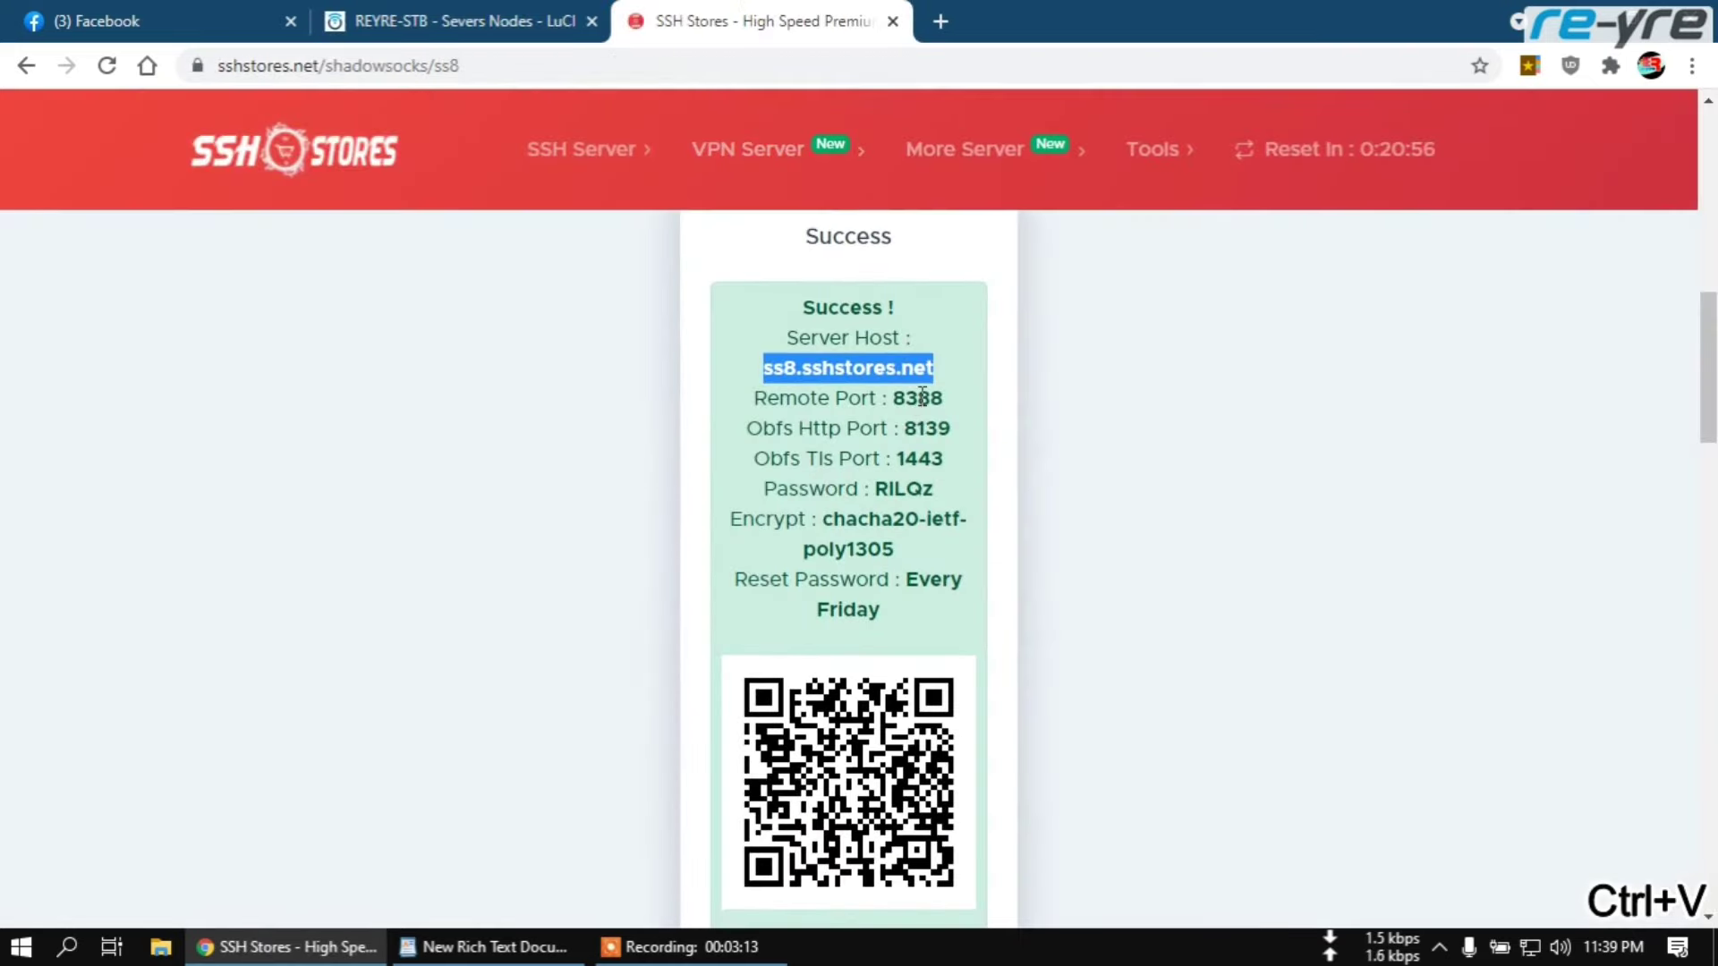
{"action": "double_click", "coordinate": [922, 459]}
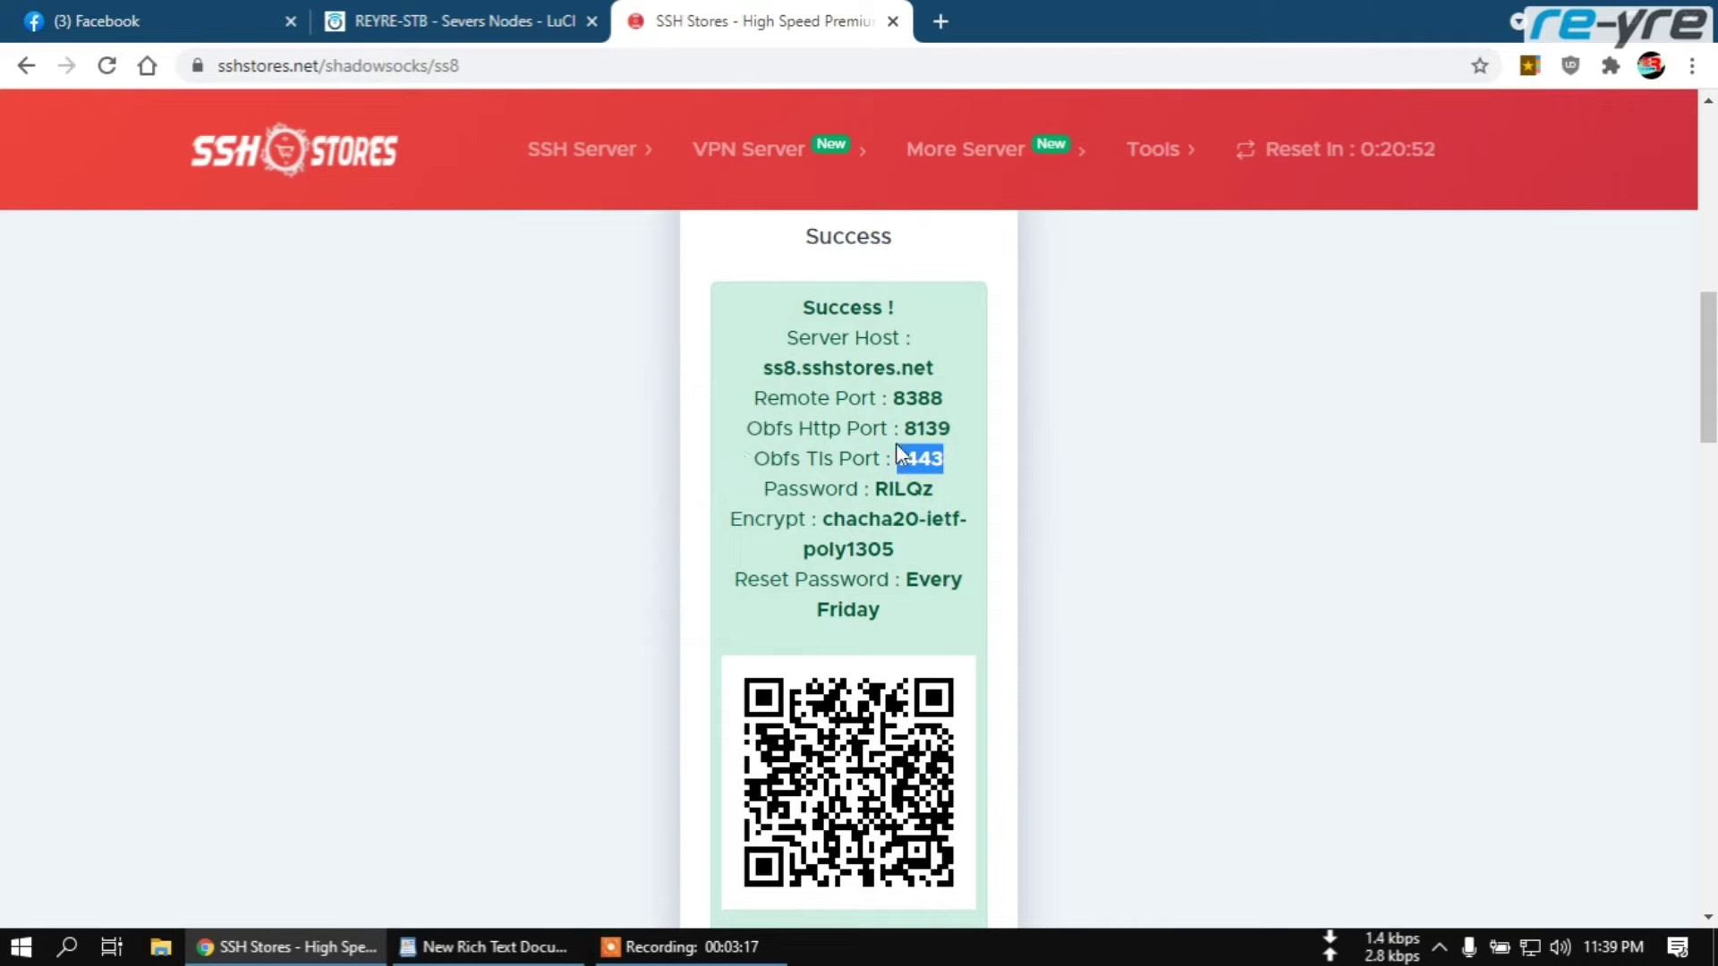
{"action": "key", "text": "ctrl+c"}
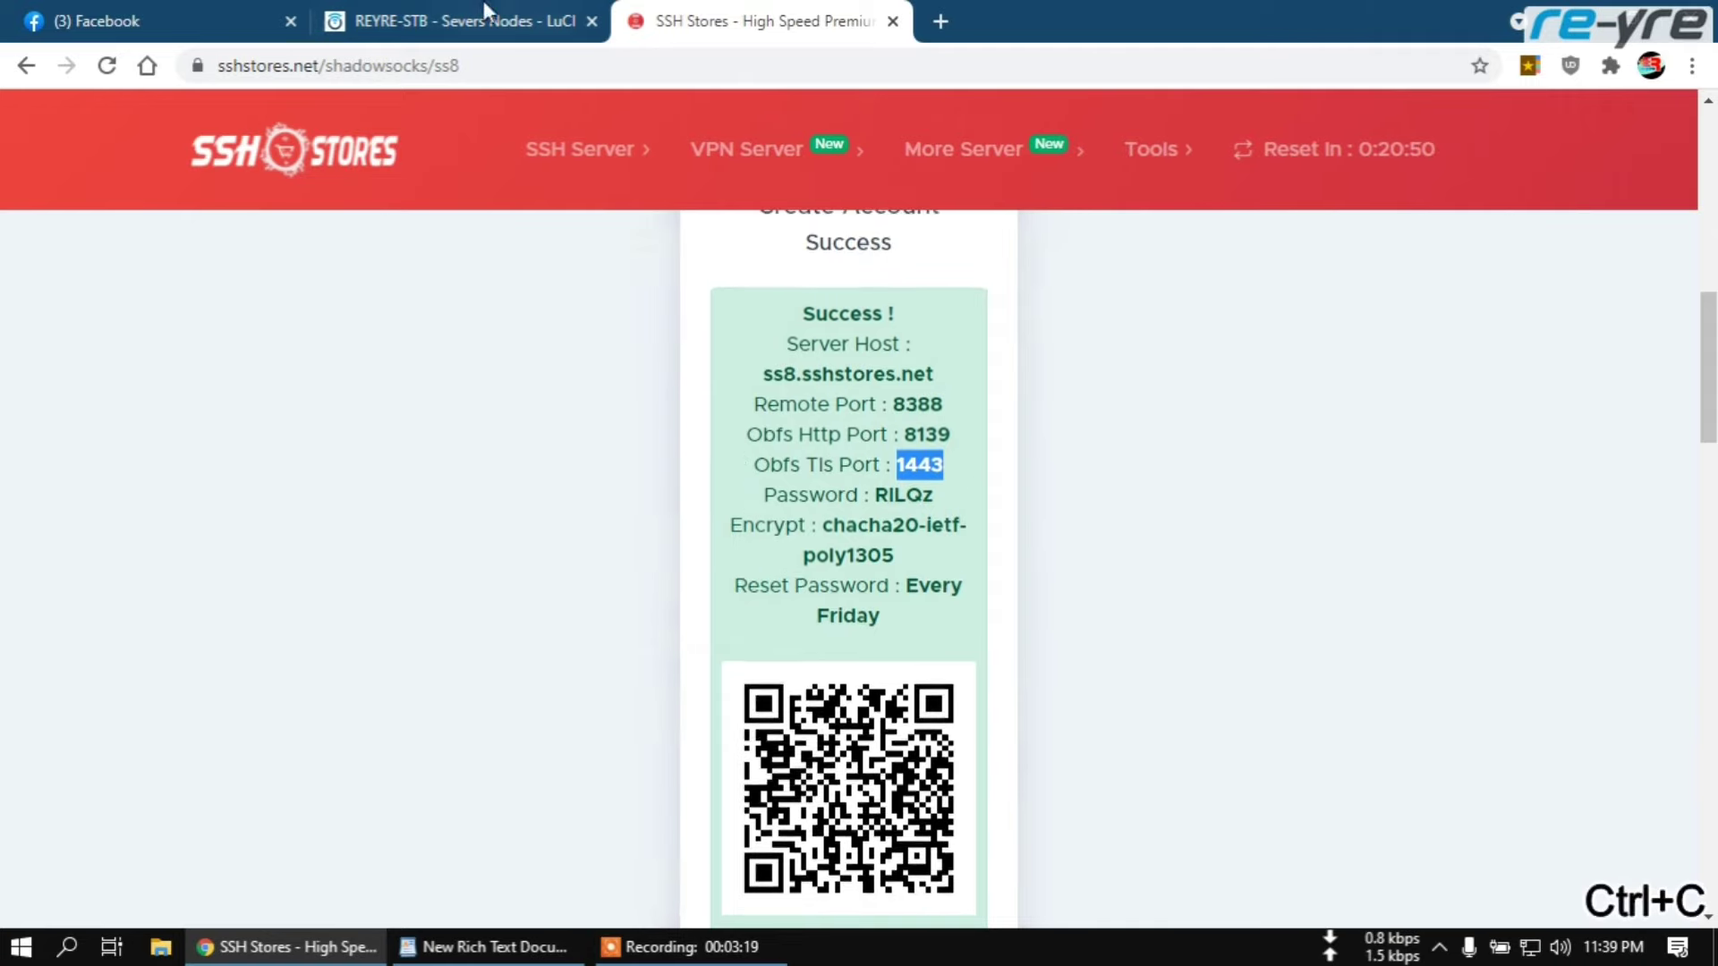
{"action": "left_click", "coordinate": [460, 20]}
{"action": "left_click", "coordinate": [669, 483]}
{"action": "key", "text": "ctrl+v"}
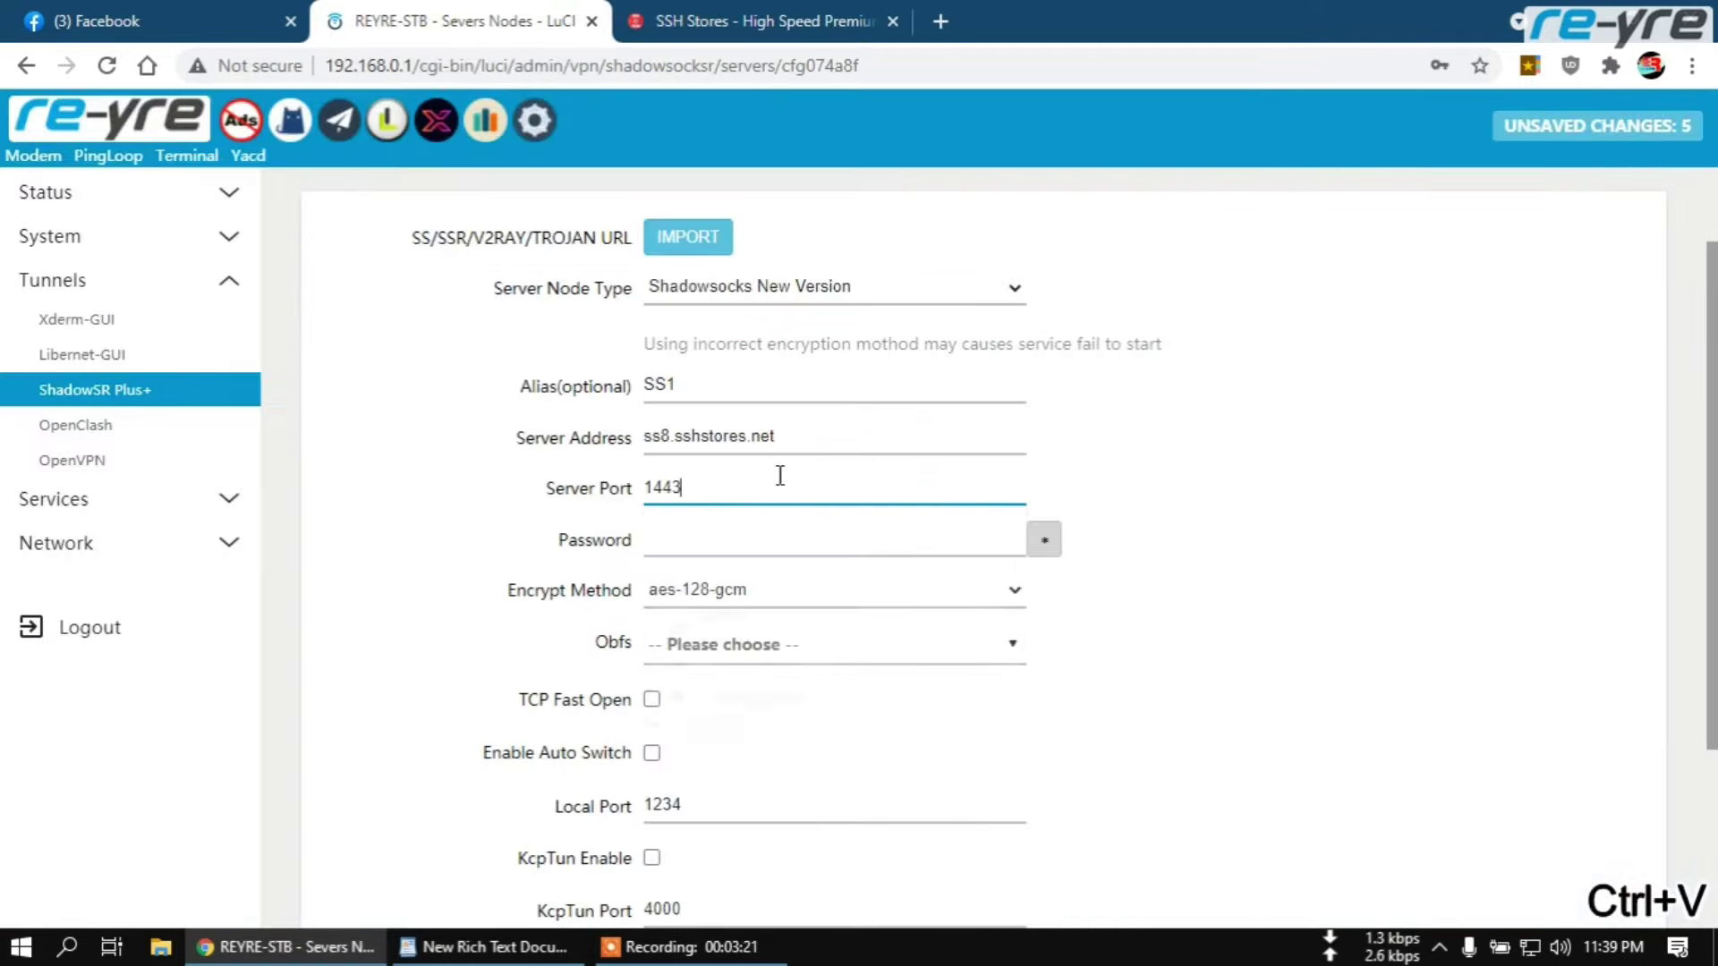
Copy the account password from the SSH Stores page into the node's Password field and reveal it
{"action": "left_click", "coordinate": [752, 21]}
{"action": "double_click", "coordinate": [897, 495]}
{"action": "key", "text": "ctrl+c"}
{"action": "left_click", "coordinate": [461, 21]}
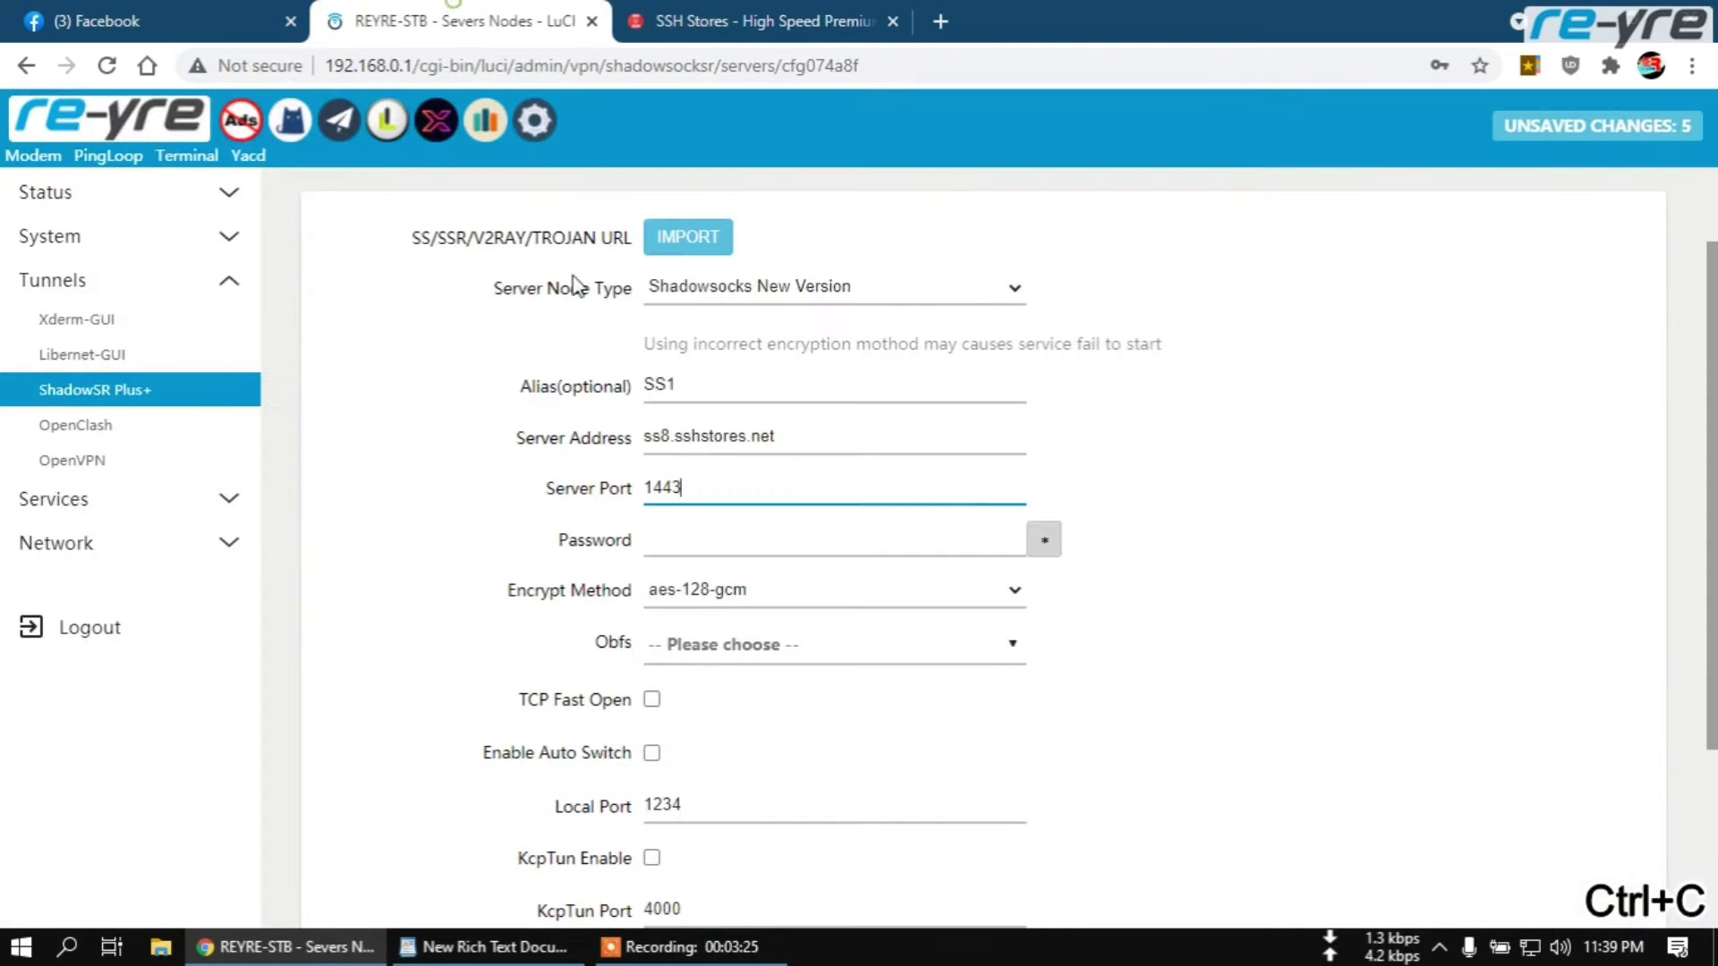
{"action": "left_click", "coordinate": [742, 544]}
{"action": "key", "text": "ctrl+v"}
{"action": "left_click", "coordinate": [1044, 540]}
Set the encrypt method to chacha20-ietf-poly1305 as given on the SSH Stores page, and set Obfs to simple-obfs
{"action": "scroll", "coordinate": [1178, 544], "scroll_direction": "down", "scroll_amount": 1}
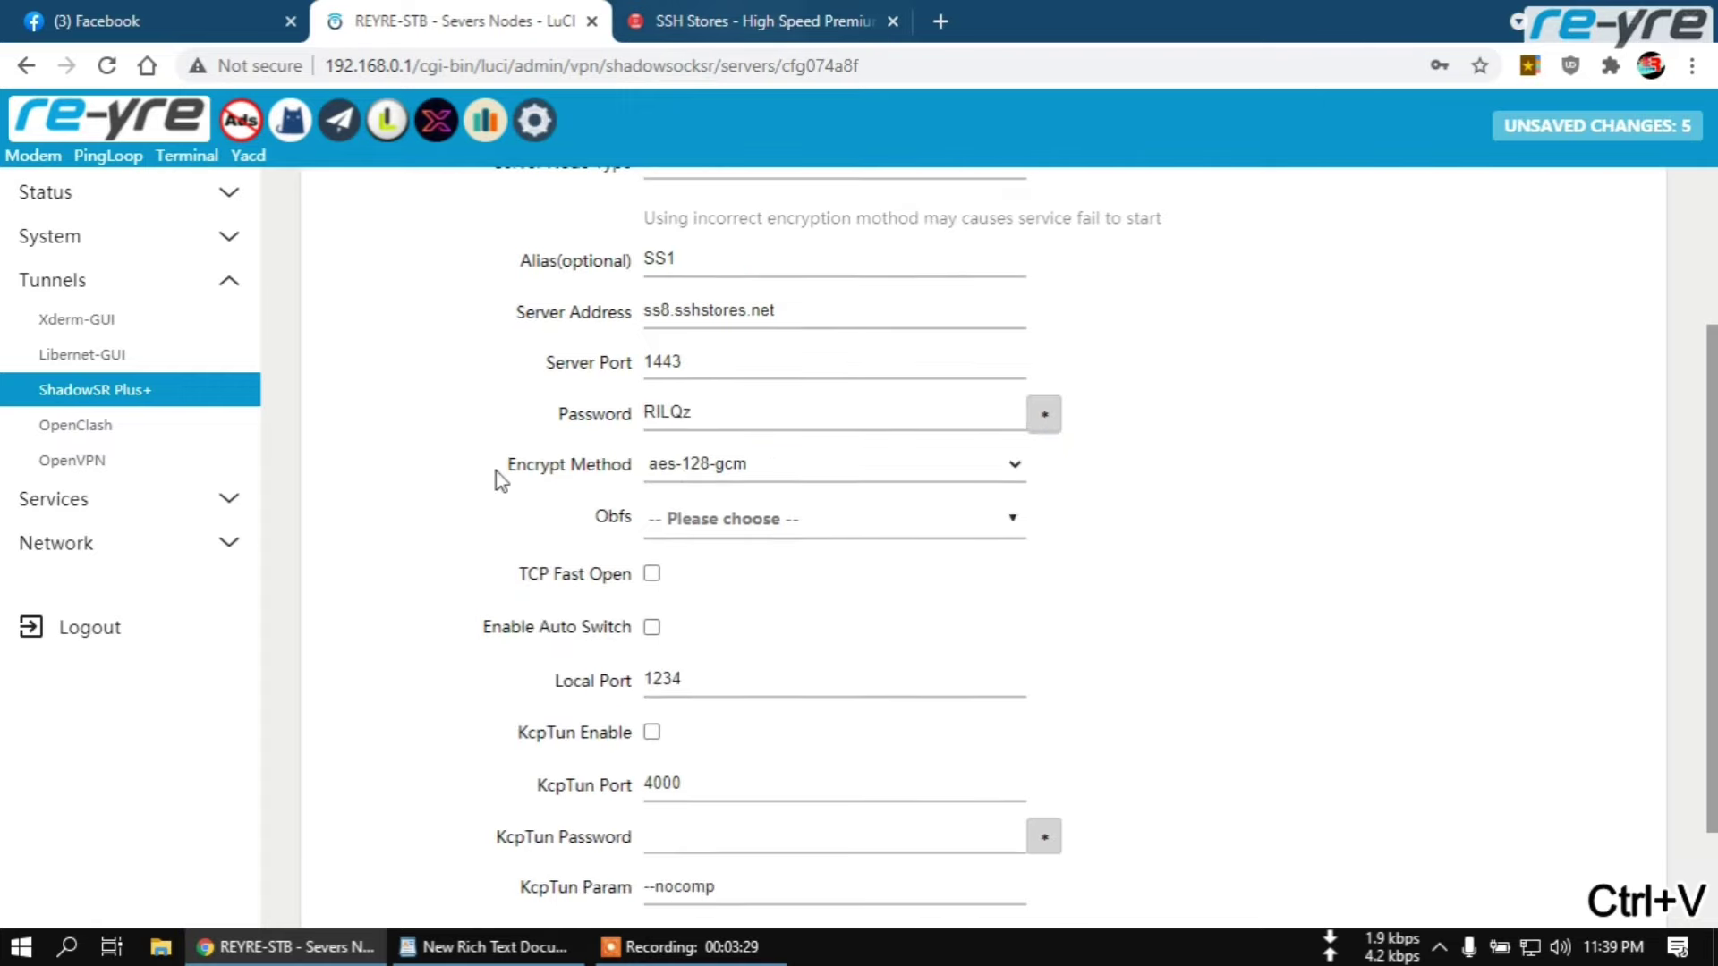
{"action": "left_click", "coordinate": [680, 21]}
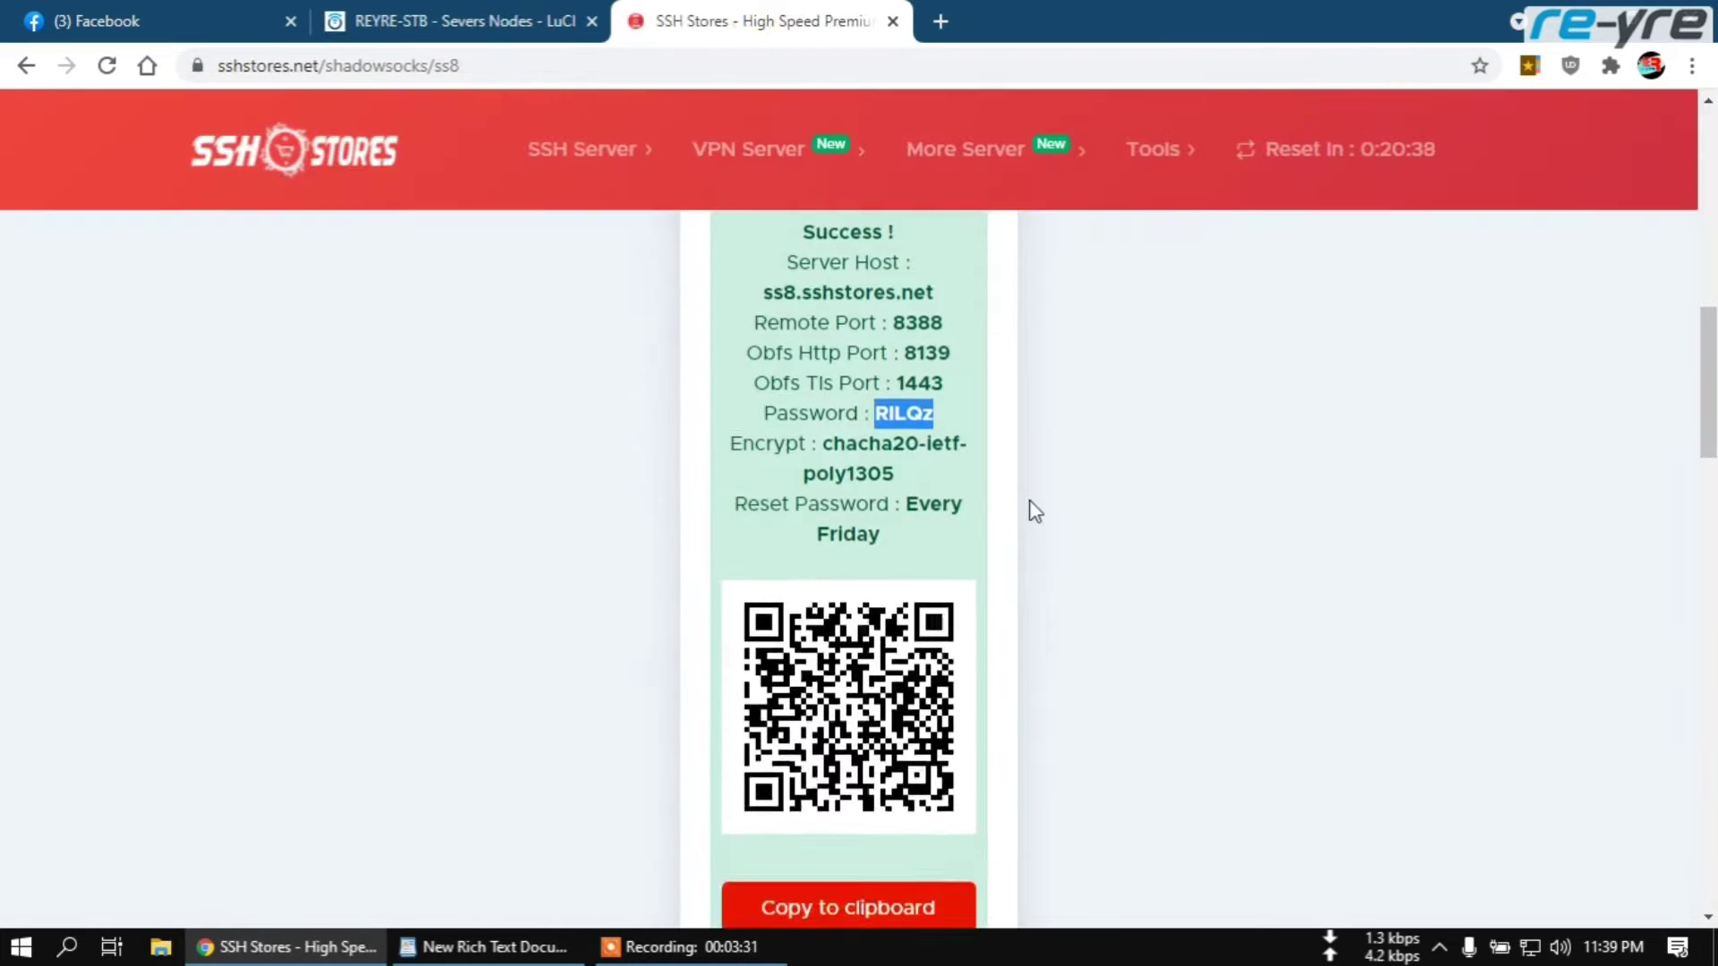
{"action": "scroll", "coordinate": [1036, 512], "scroll_direction": "down", "scroll_amount": 1}
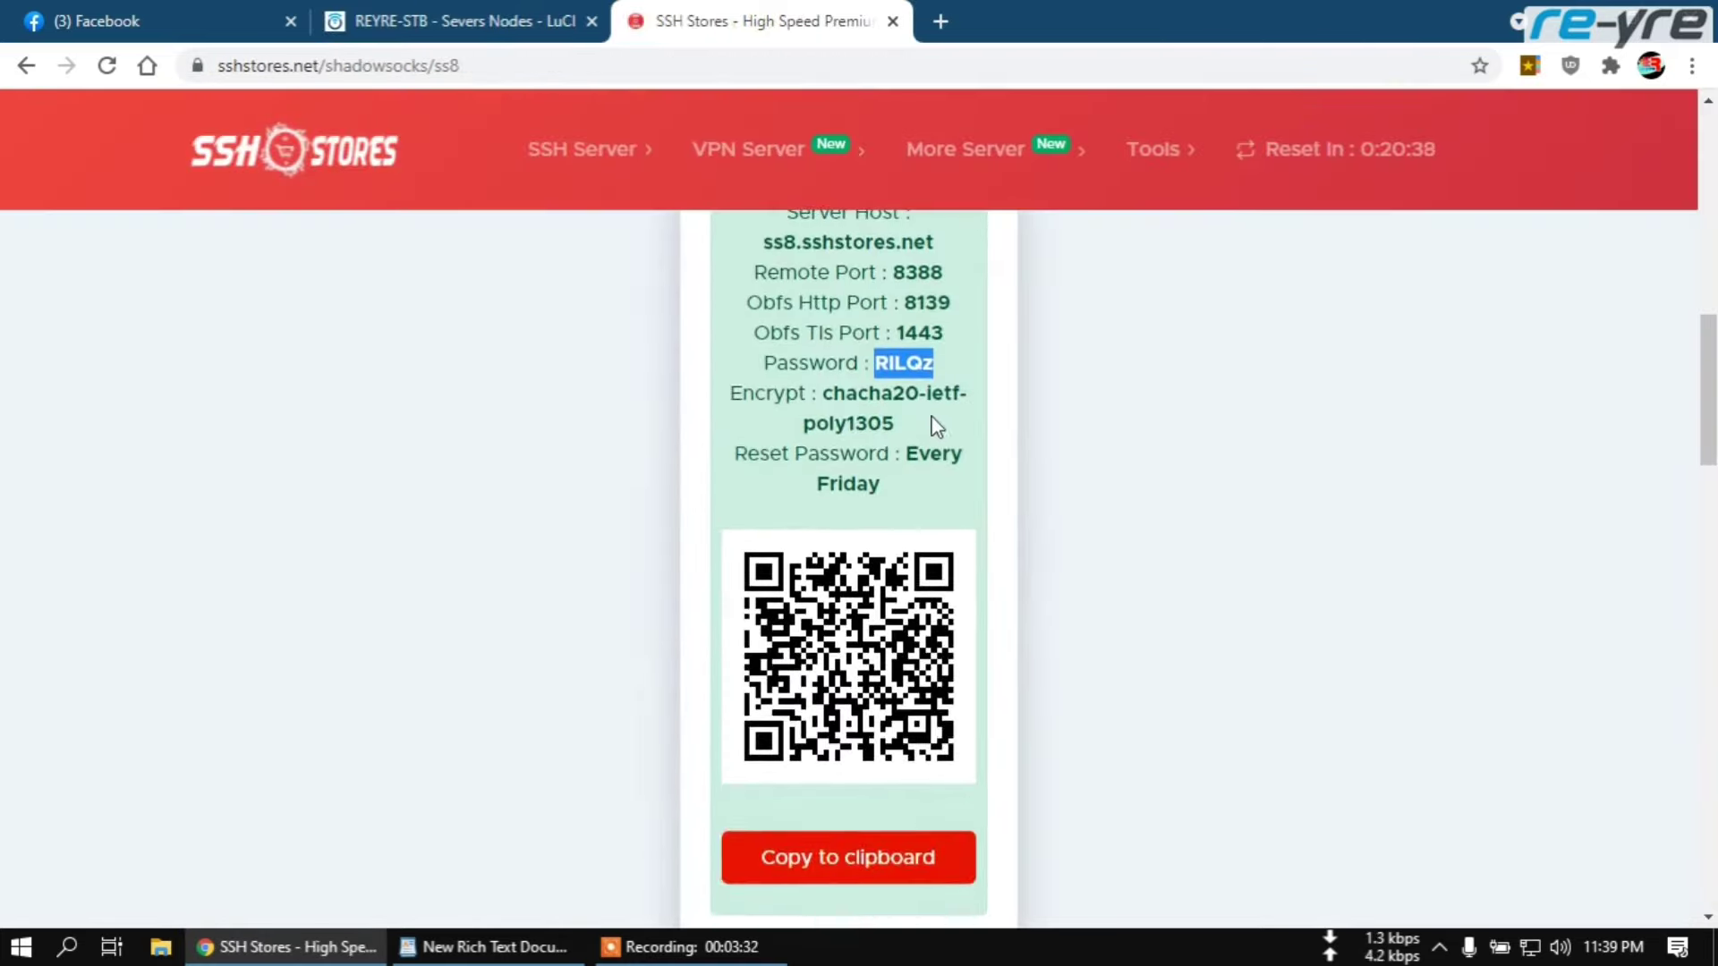
{"action": "left_click", "coordinate": [475, 23]}
{"action": "scroll", "coordinate": [1130, 487], "scroll_direction": "down", "scroll_amount": 1}
{"action": "left_click", "coordinate": [1012, 340]}
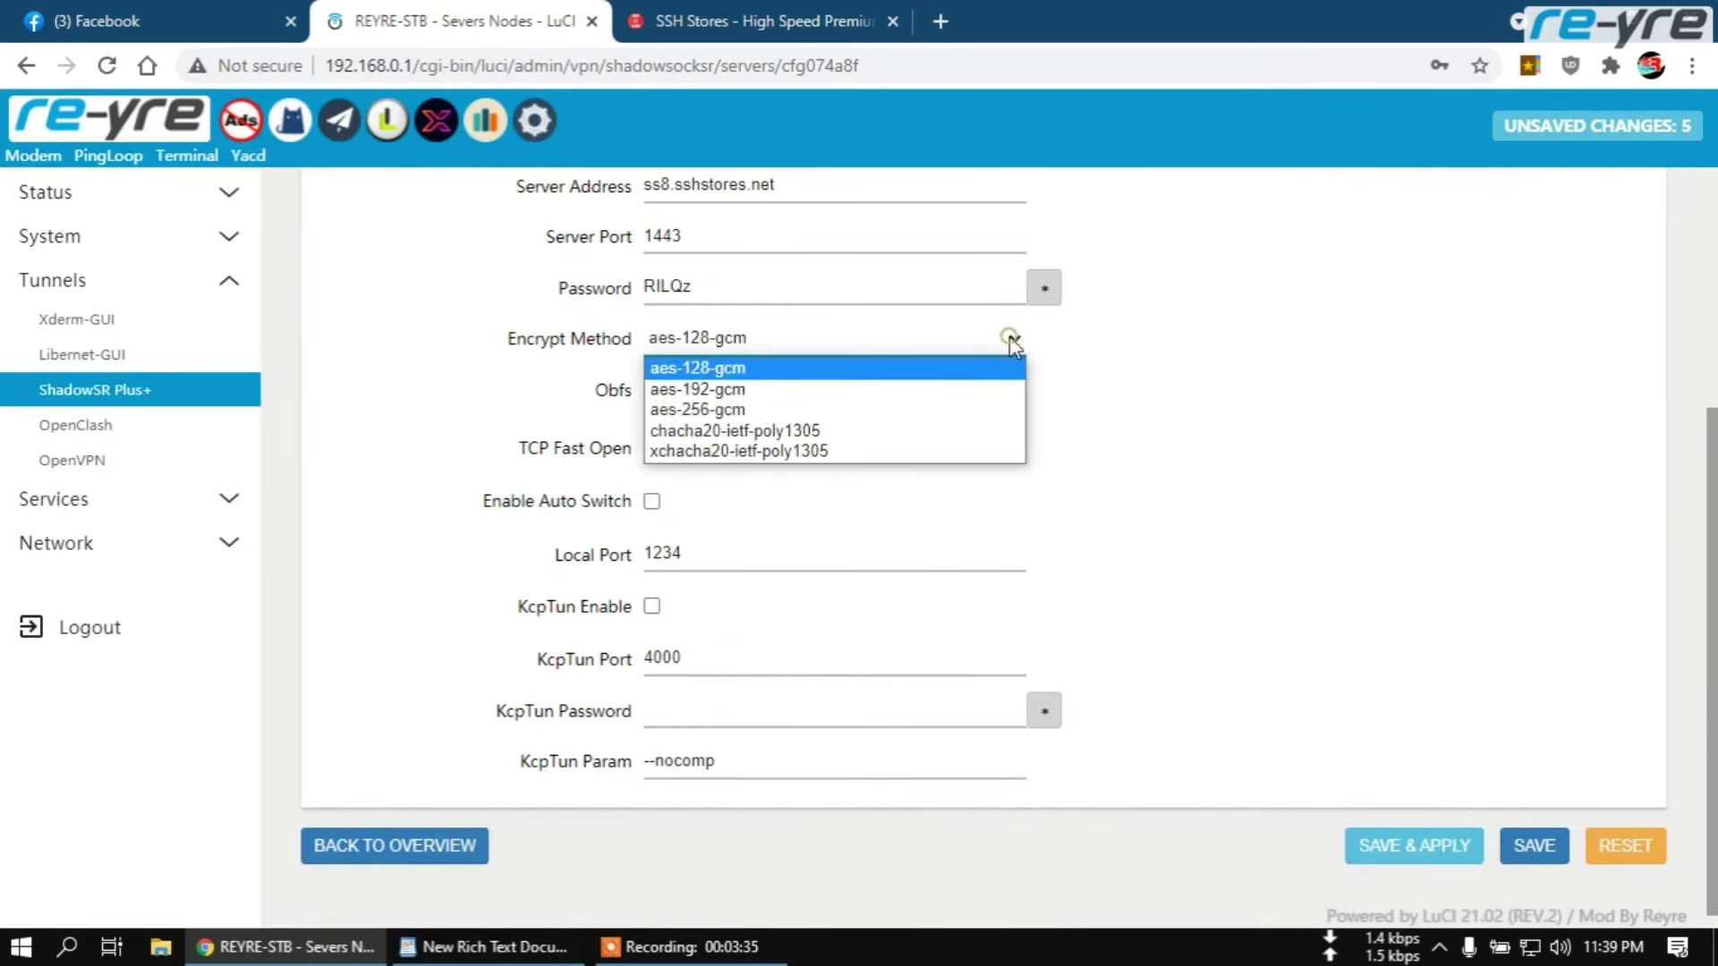
{"action": "left_click", "coordinate": [837, 431]}
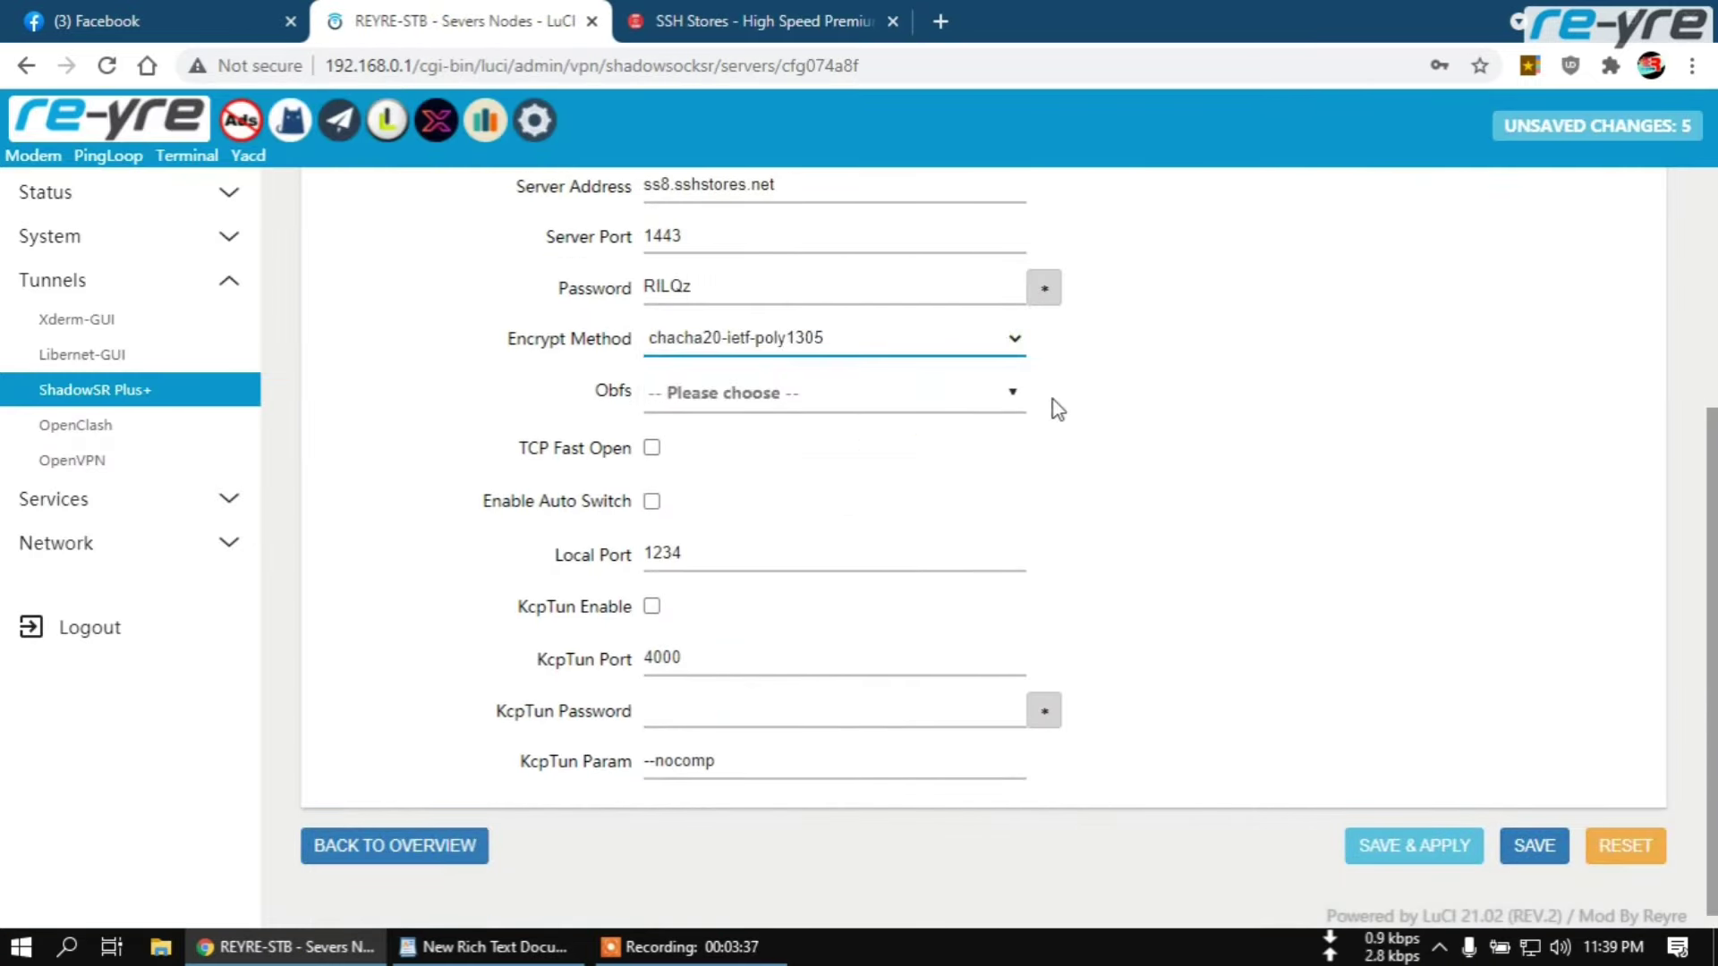
{"action": "left_click", "coordinate": [1013, 392]}
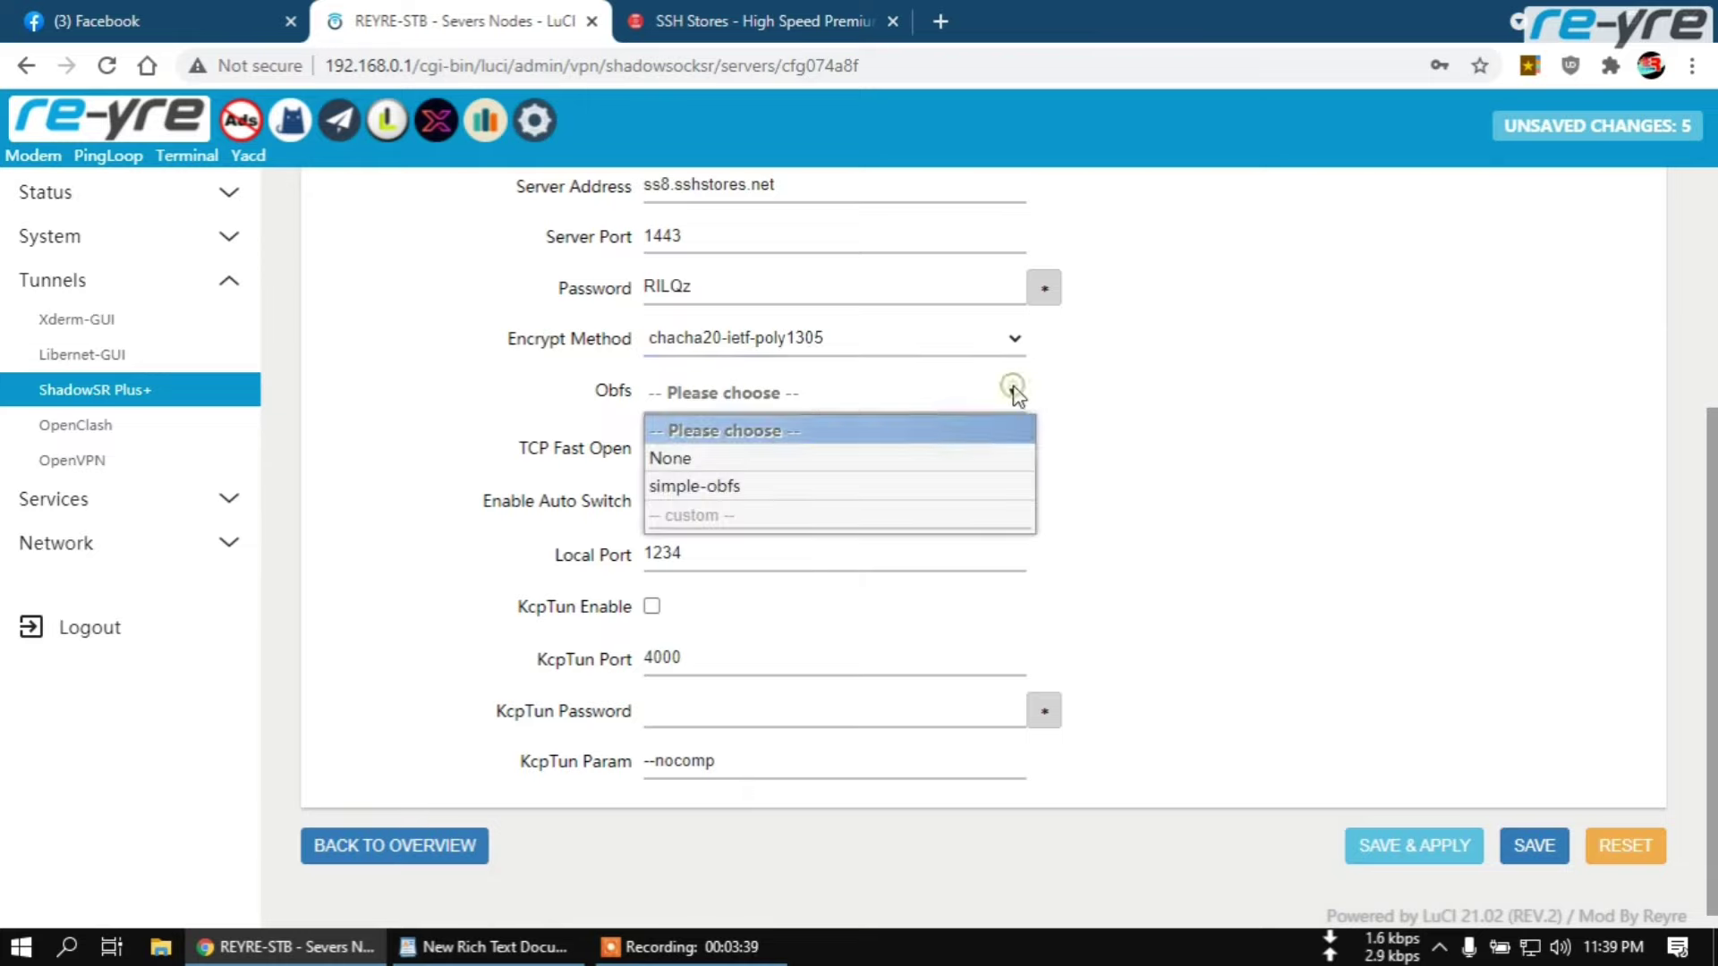
{"action": "left_click", "coordinate": [677, 487]}
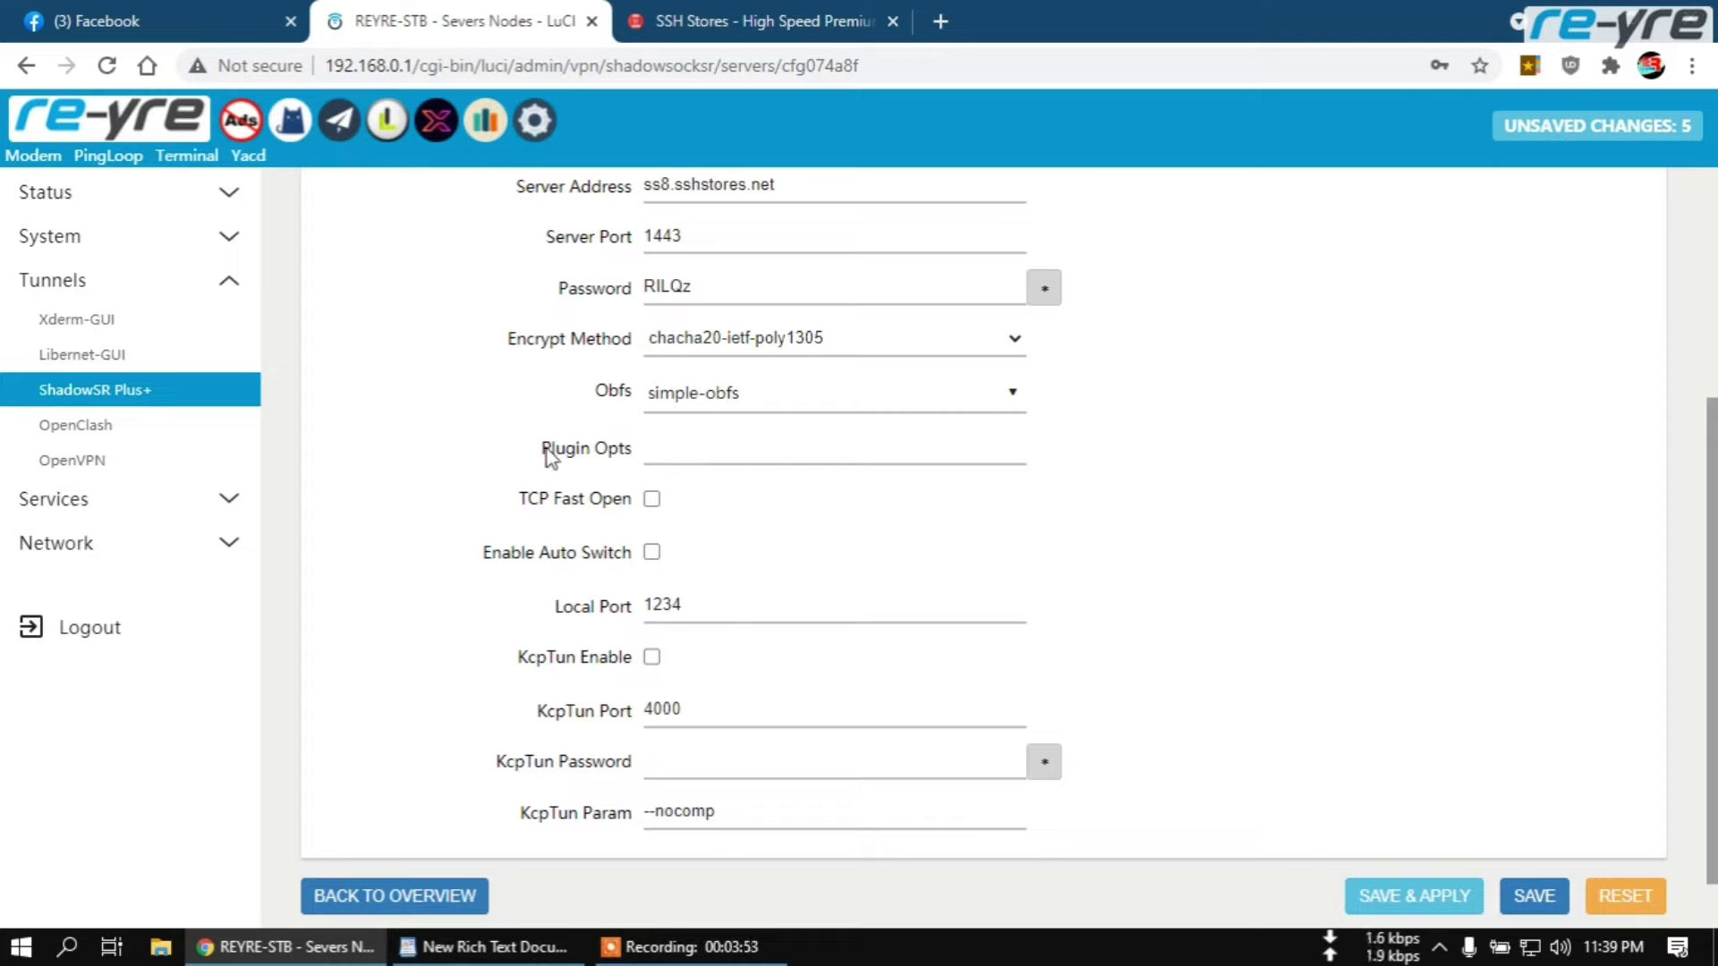
{"action": "left_click_drag", "start_coordinate": [541, 447], "coordinate": [632, 457]}
{"action": "left_click", "coordinate": [671, 450]}
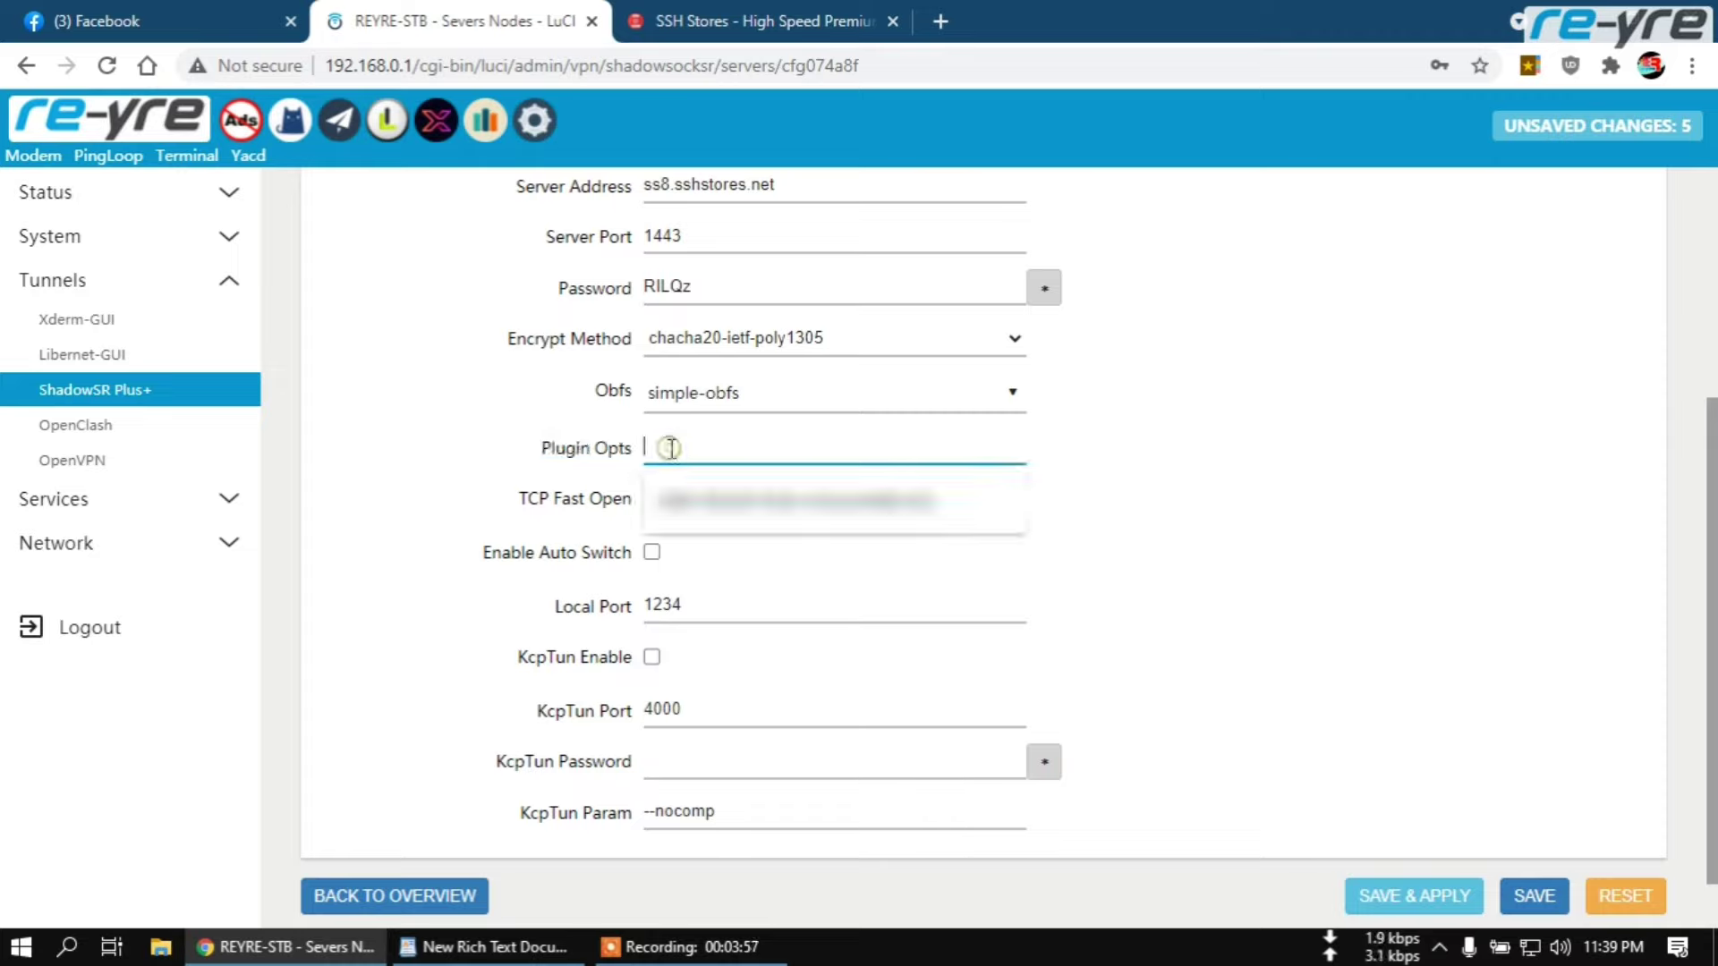
{"action": "left_click", "coordinate": [1091, 449]}
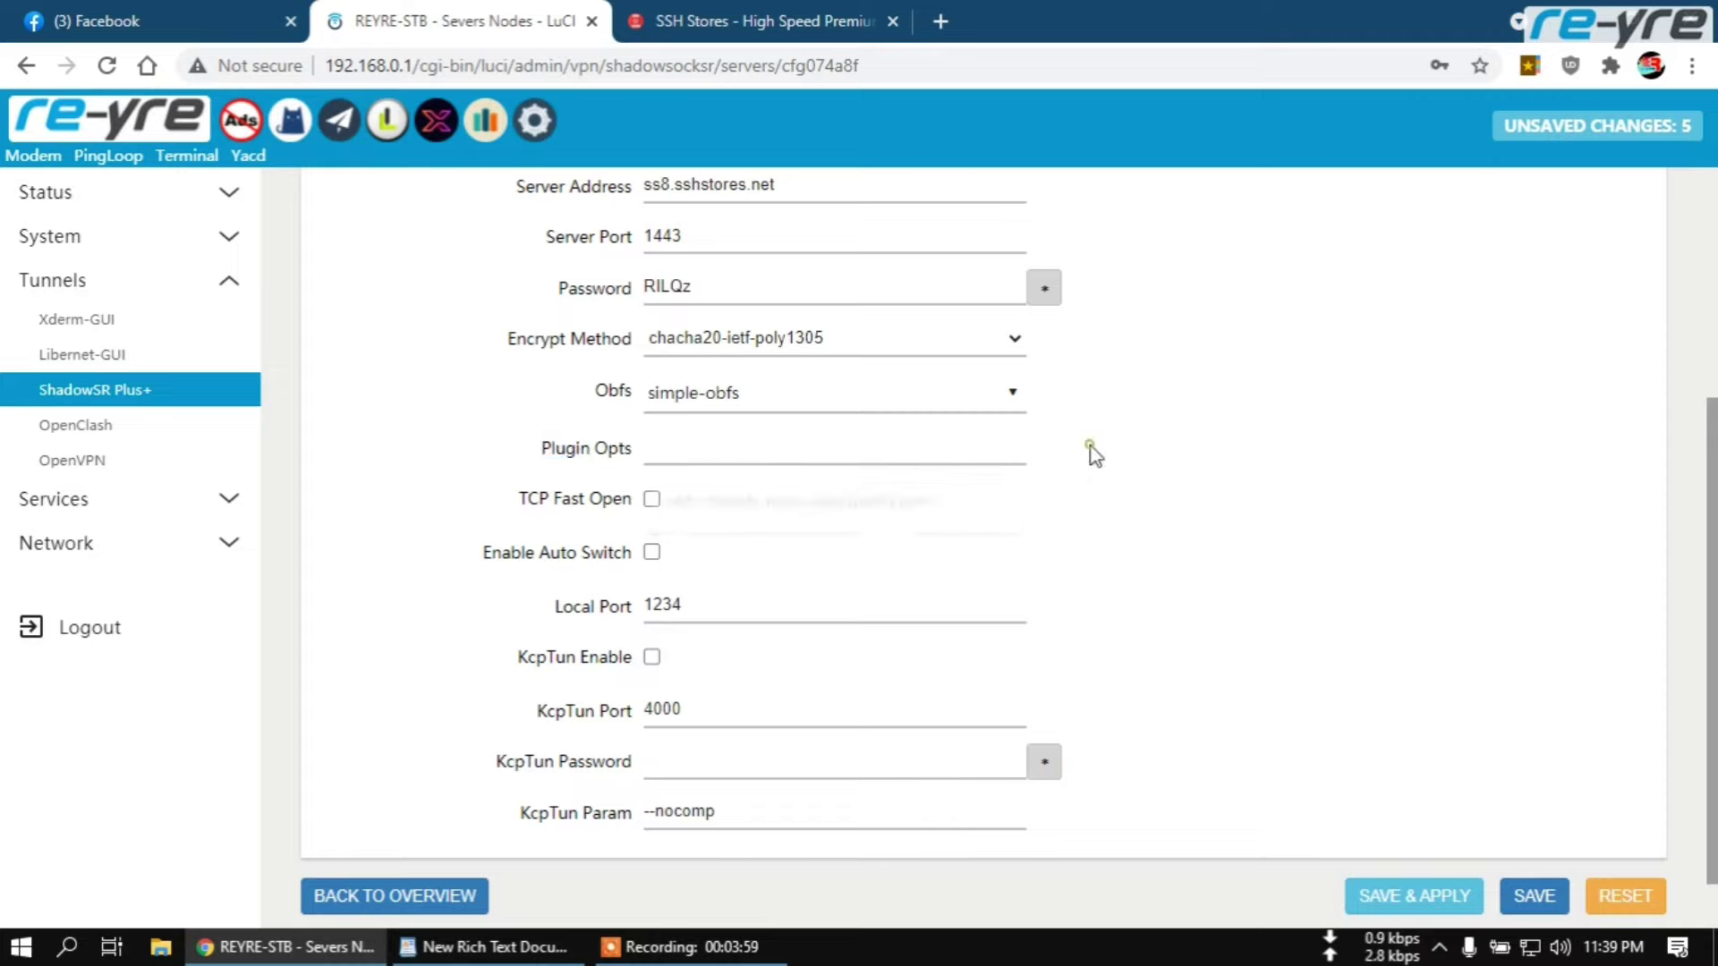
{"action": "left_click", "coordinate": [464, 952]}
{"action": "left_click_drag", "start_coordinate": [414, 321], "coordinate": [981, 319]}
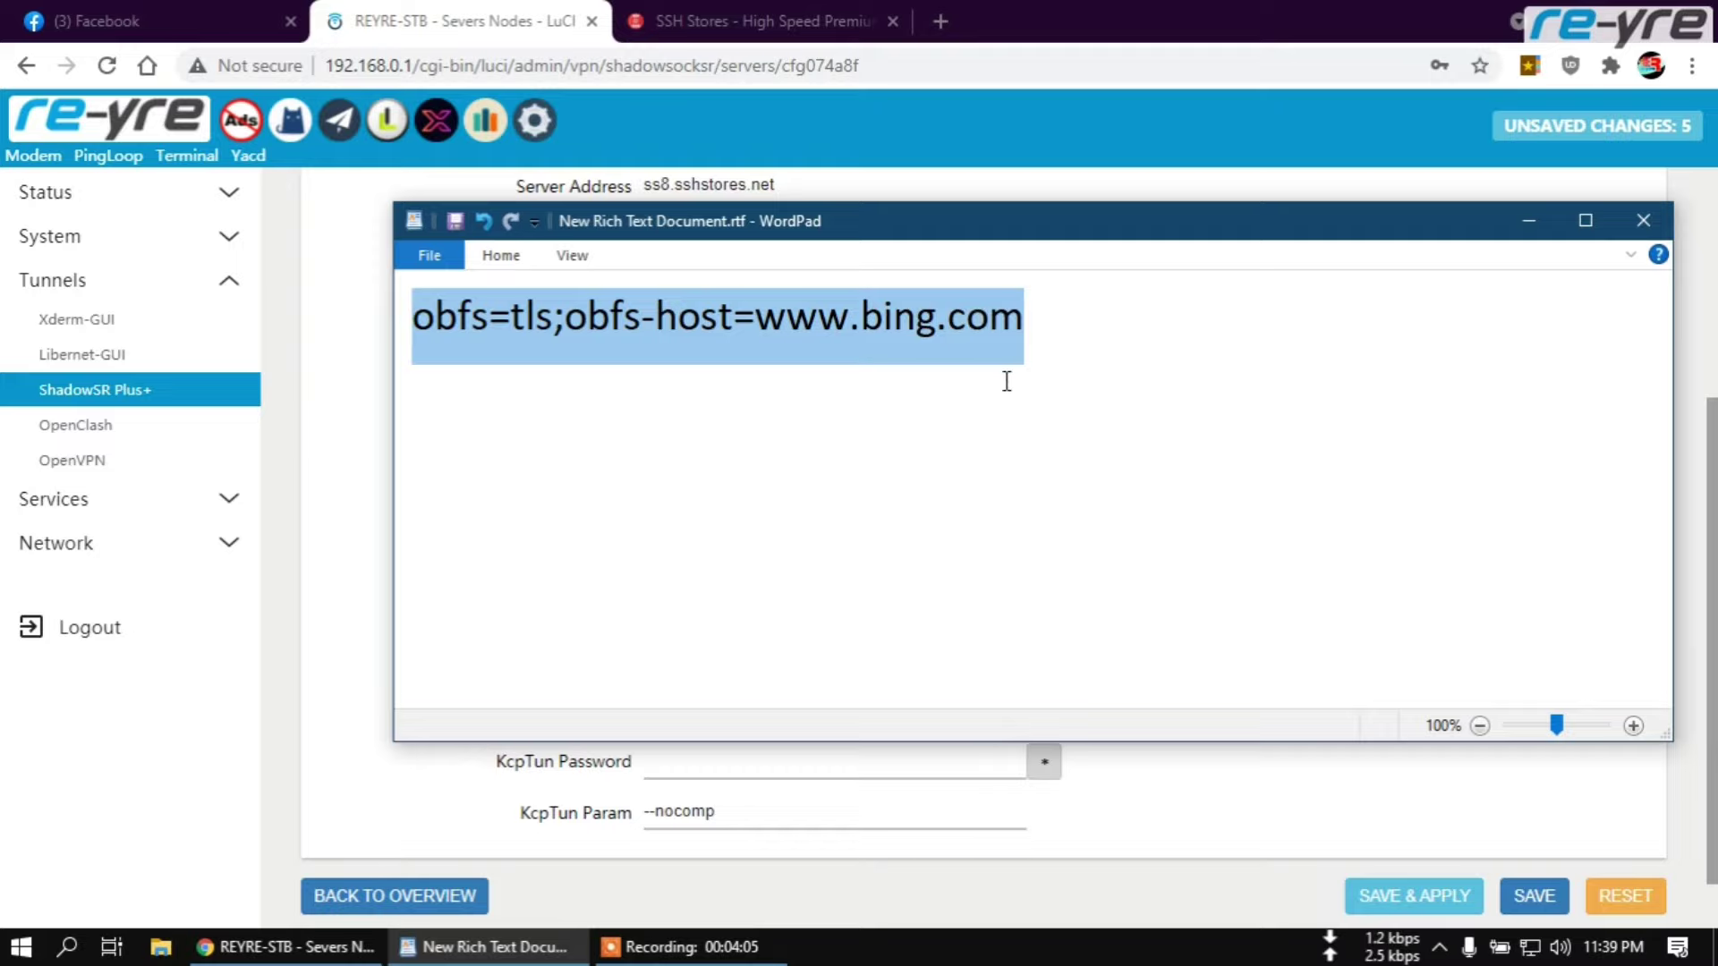
{"action": "key", "text": "ctrl+c"}
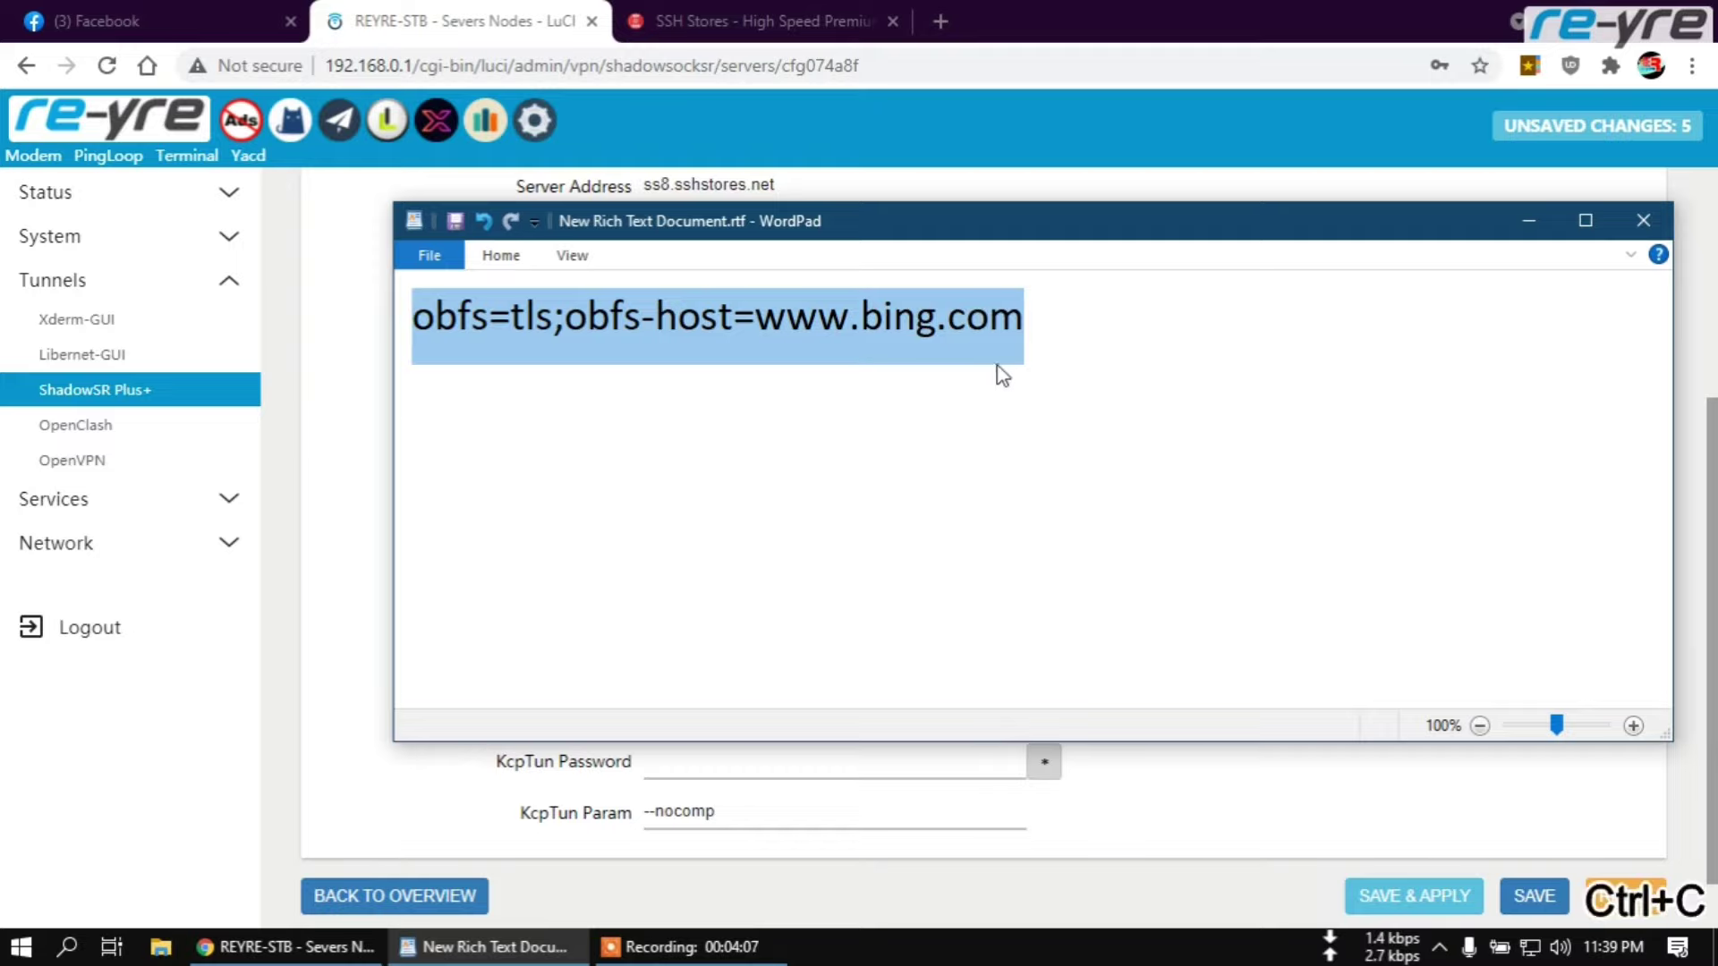
{"action": "left_click", "coordinate": [350, 436]}
{"action": "left_click", "coordinate": [679, 447]}
{"action": "key", "text": "ctrl+v"}
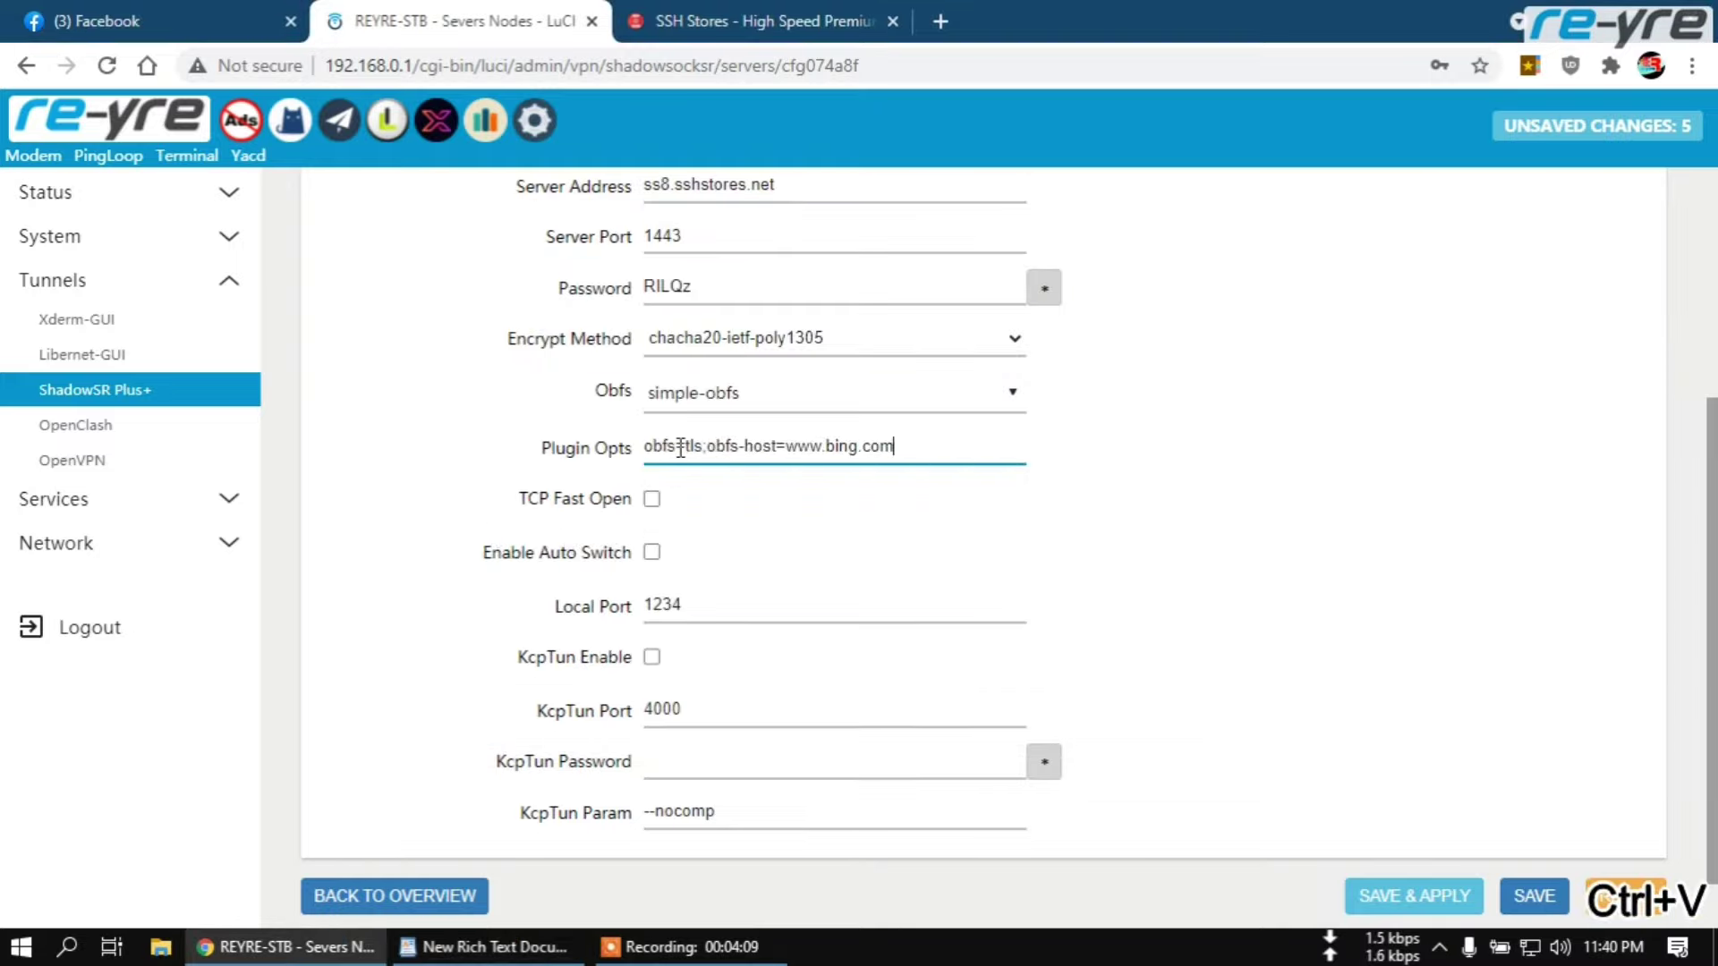
{"action": "left_click", "coordinate": [1116, 438]}
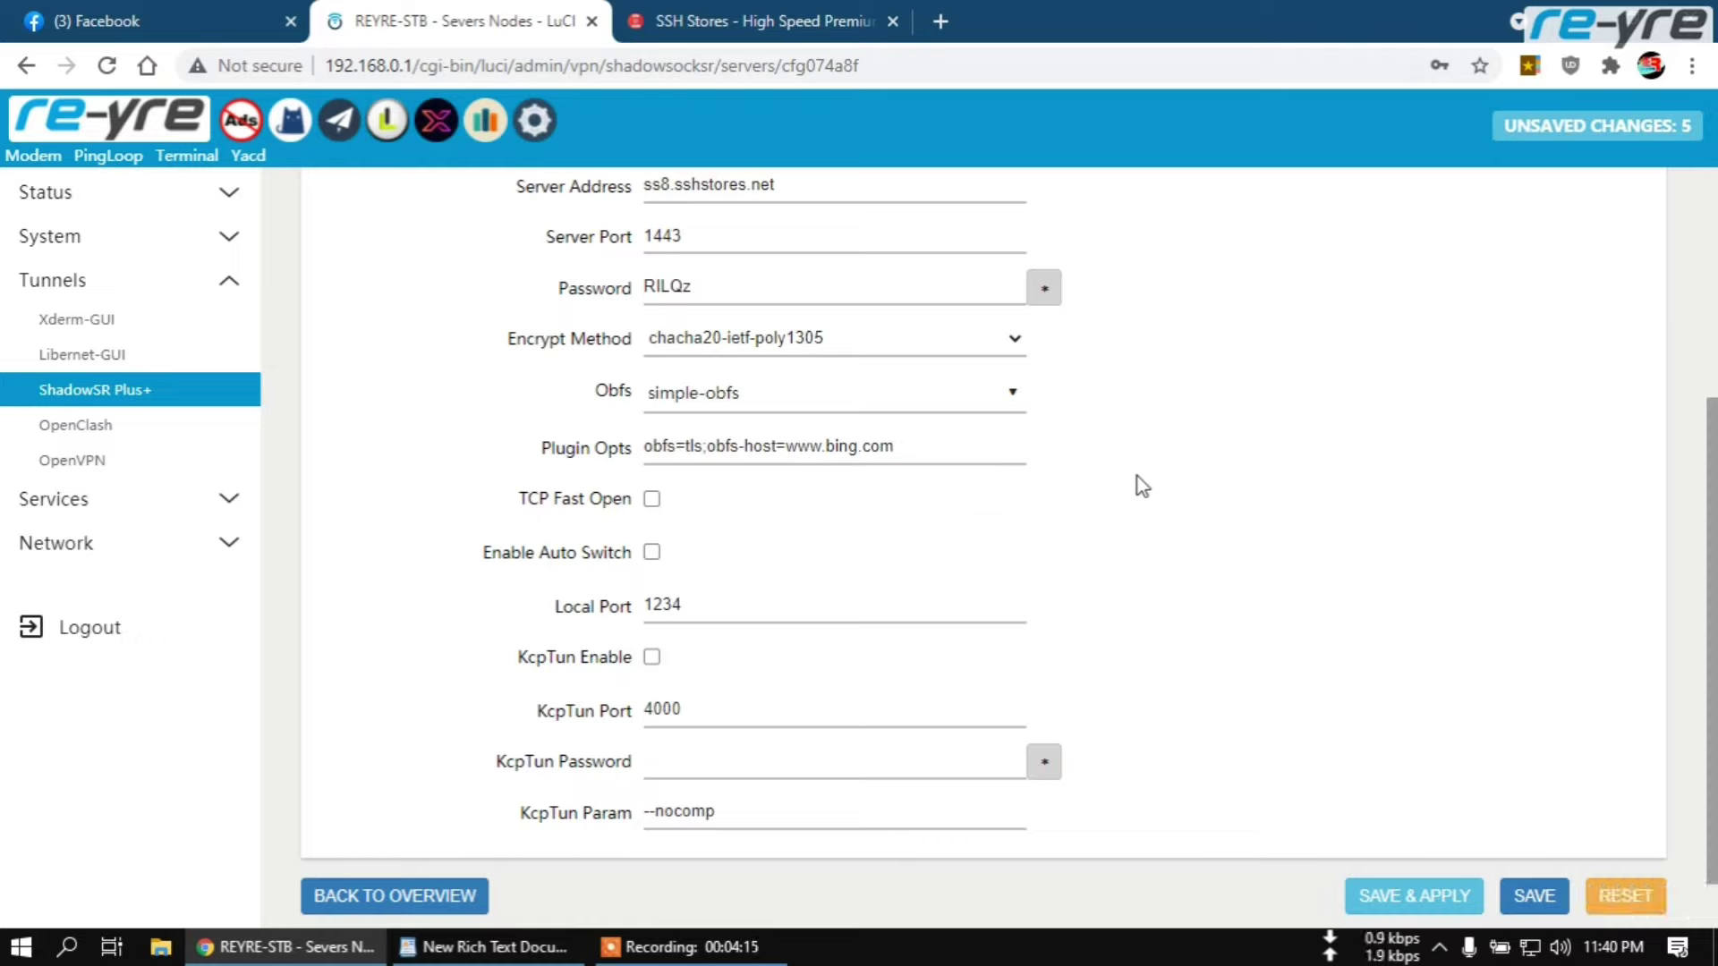
Check the obfs prefix and host parts of the Plugin Opts value, and enable TCP Fast Open
{"action": "left_click_drag", "start_coordinate": [791, 446], "coordinate": [644, 447]}
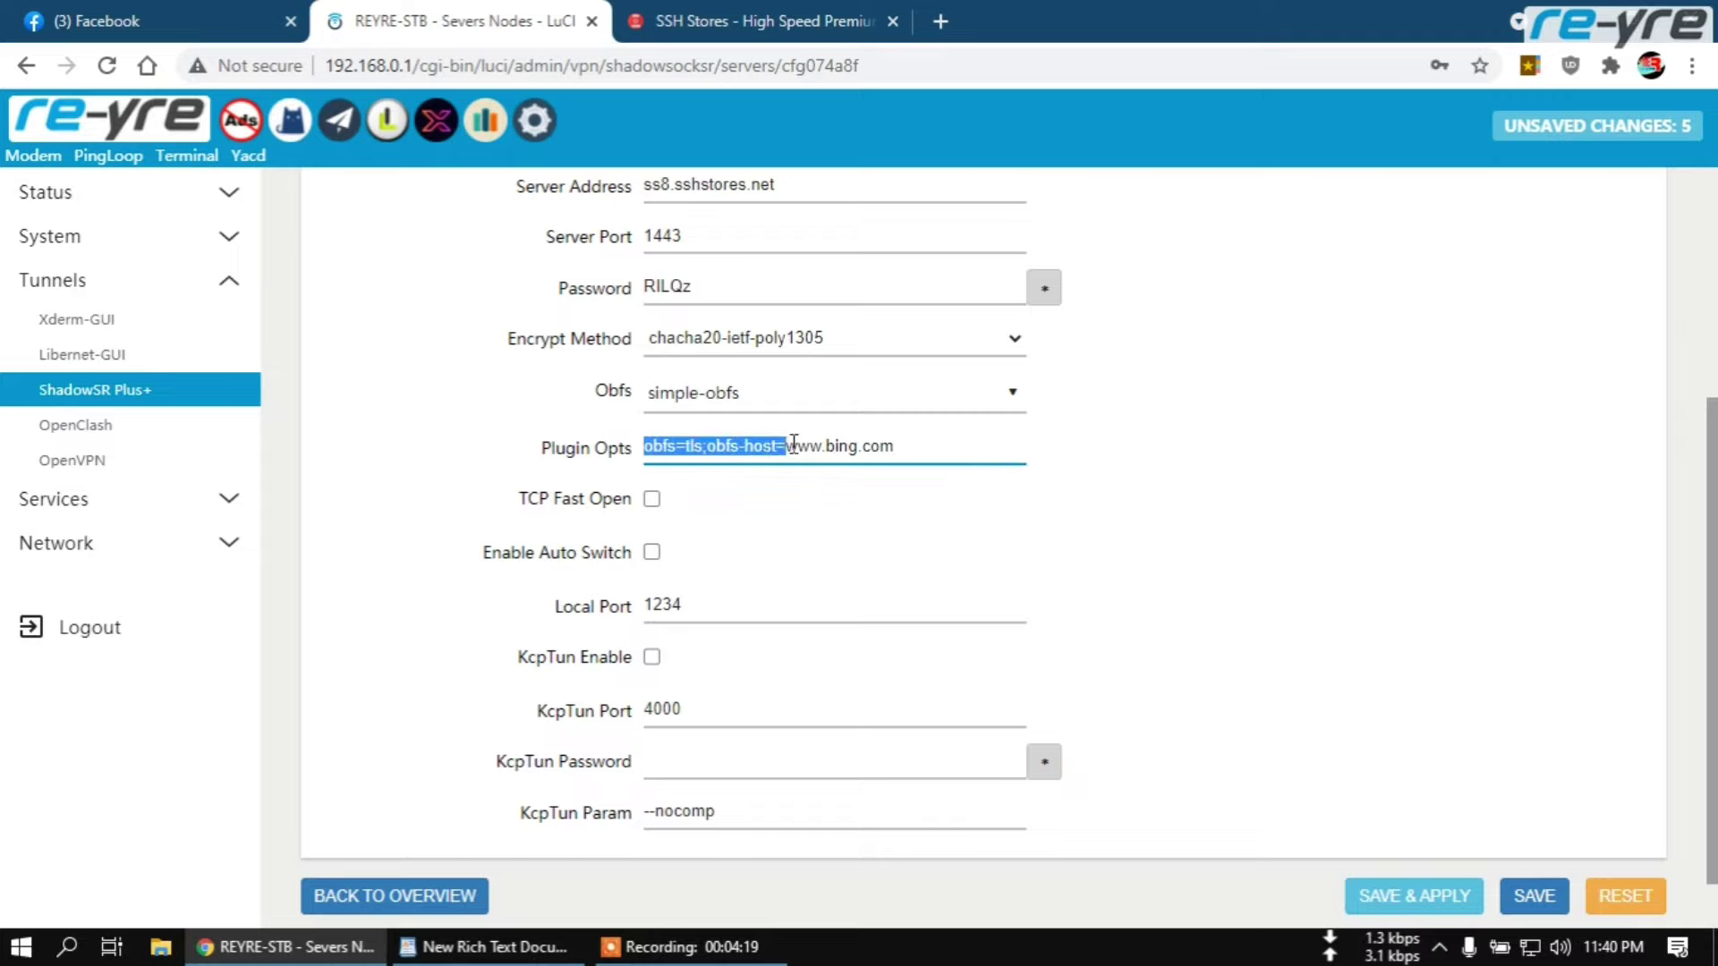
{"action": "left_click_drag", "start_coordinate": [791, 444], "coordinate": [895, 446]}
{"action": "left_click", "coordinate": [915, 446]}
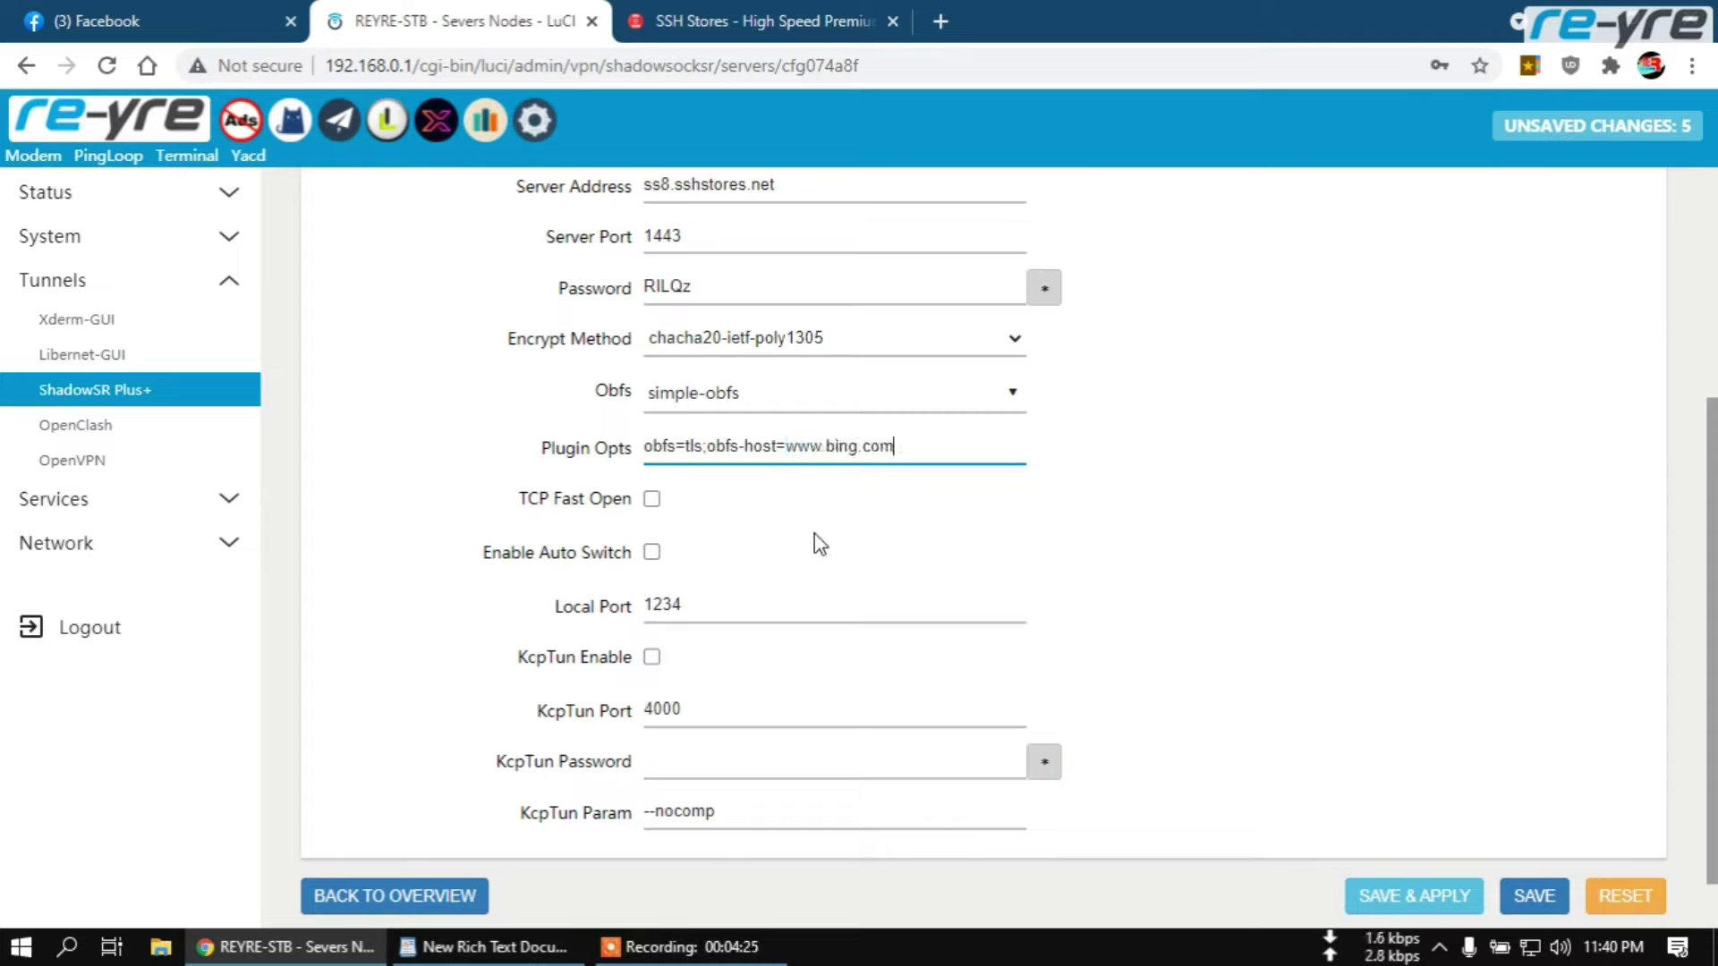
{"action": "left_click", "coordinate": [651, 499]}
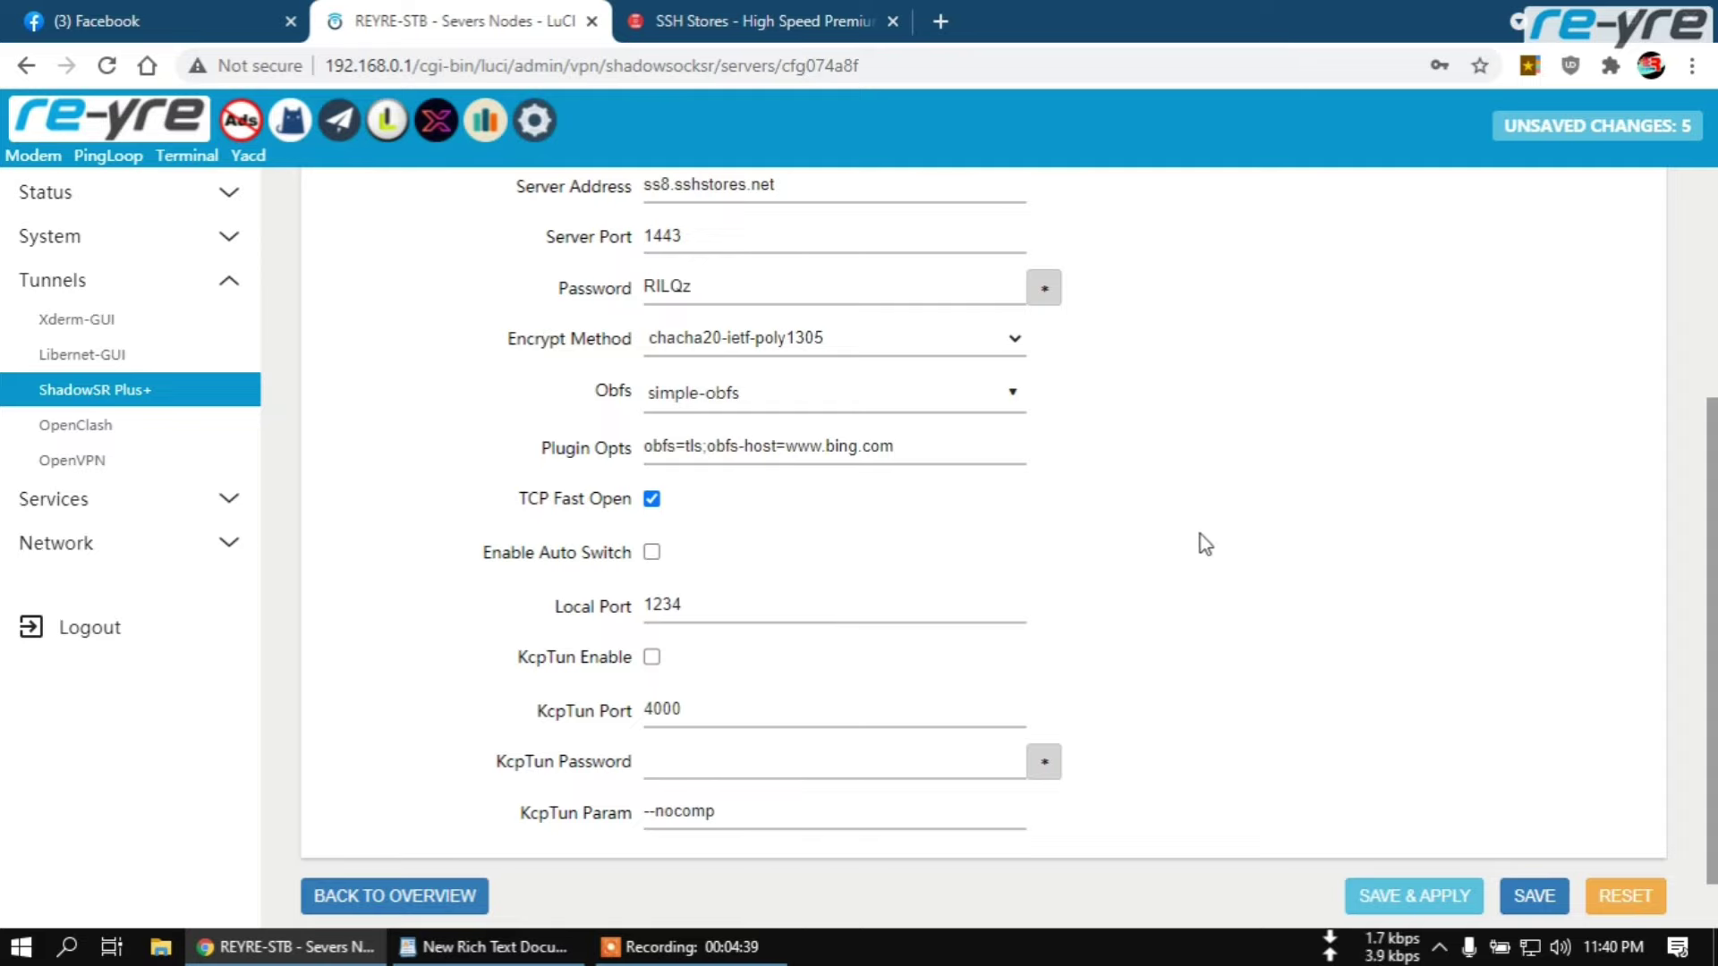
Review all the node's settings, from the server node type down to the KcpTun options
{"action": "scroll", "coordinate": [1200, 541], "scroll_direction": "up", "scroll_amount": 4}
{"action": "scroll", "coordinate": [842, 621], "scroll_direction": "down", "scroll_amount": 1}
{"action": "scroll", "coordinate": [842, 621], "scroll_direction": "down", "scroll_amount": 2}
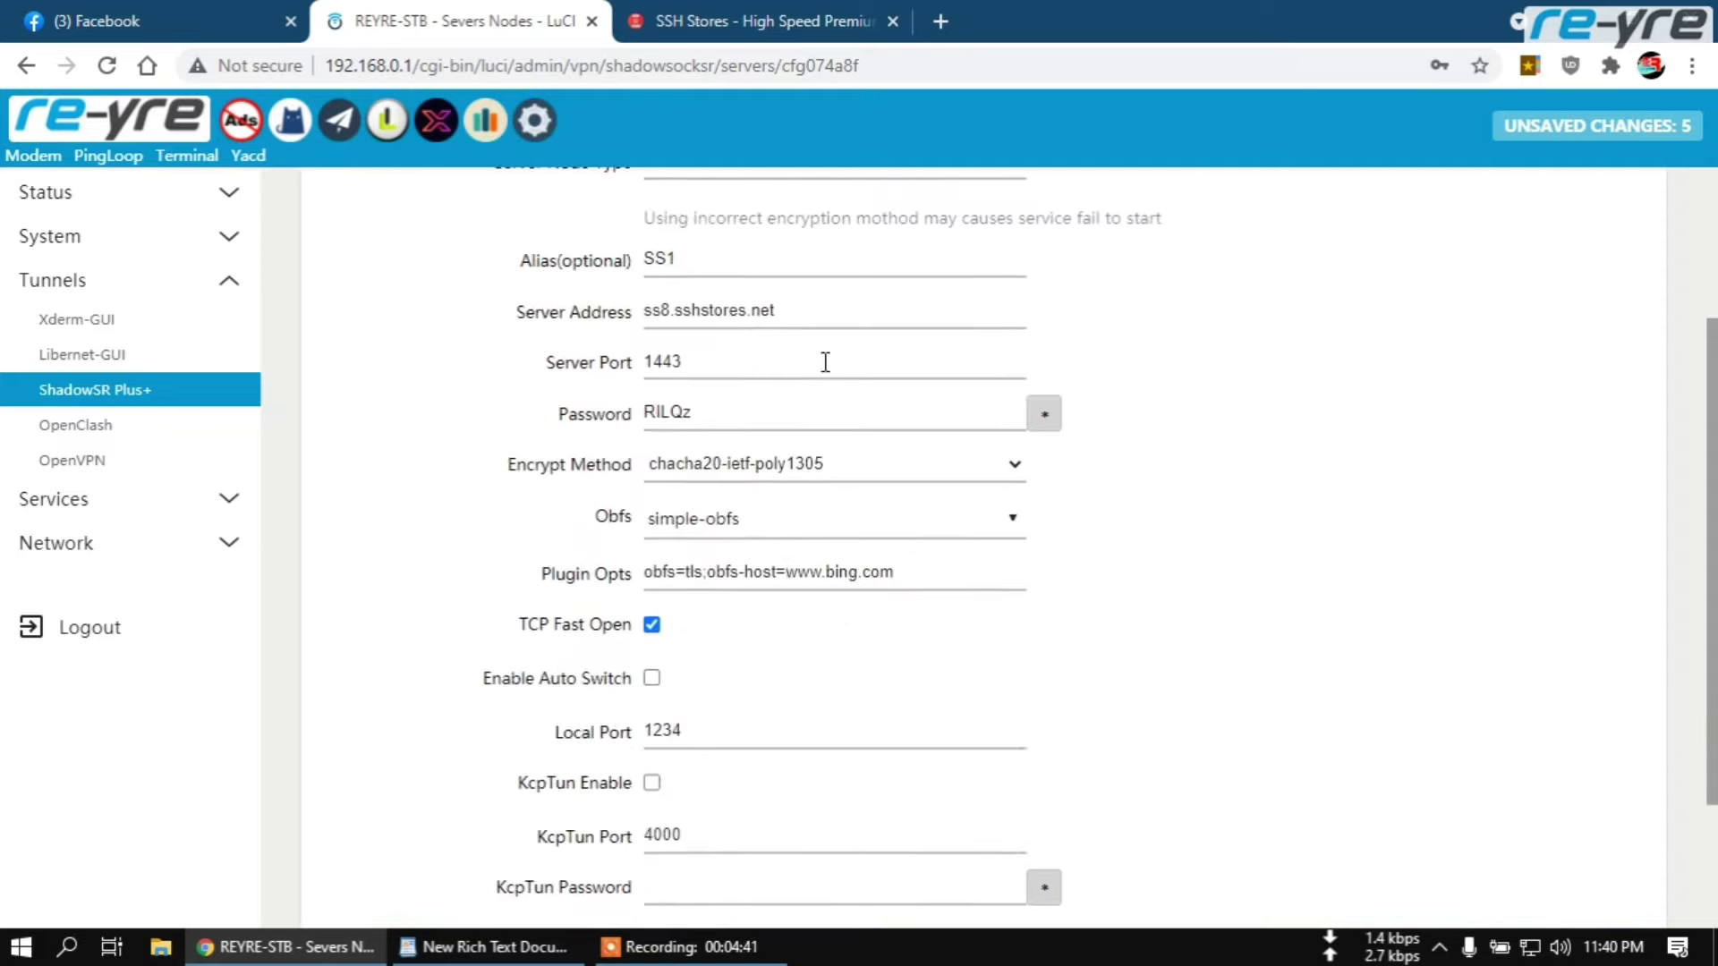
{"action": "scroll", "coordinate": [790, 518], "scroll_direction": "down", "scroll_amount": 2}
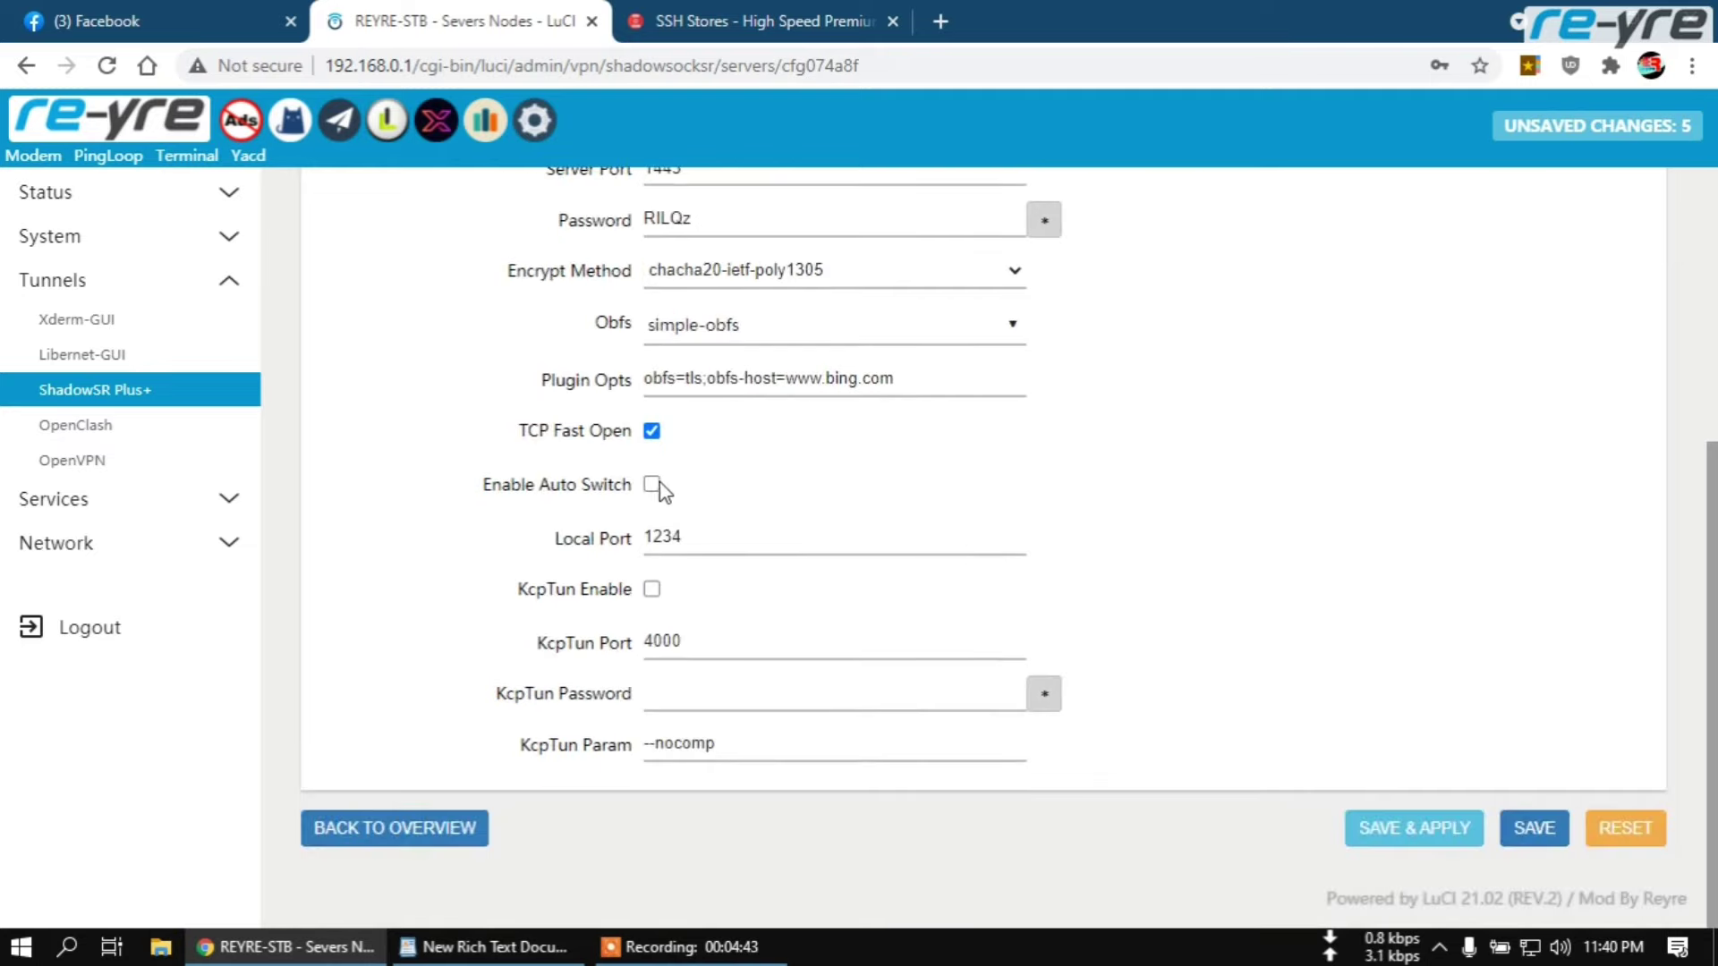
{"action": "scroll", "coordinate": [1233, 527], "scroll_direction": "up", "scroll_amount": 3}
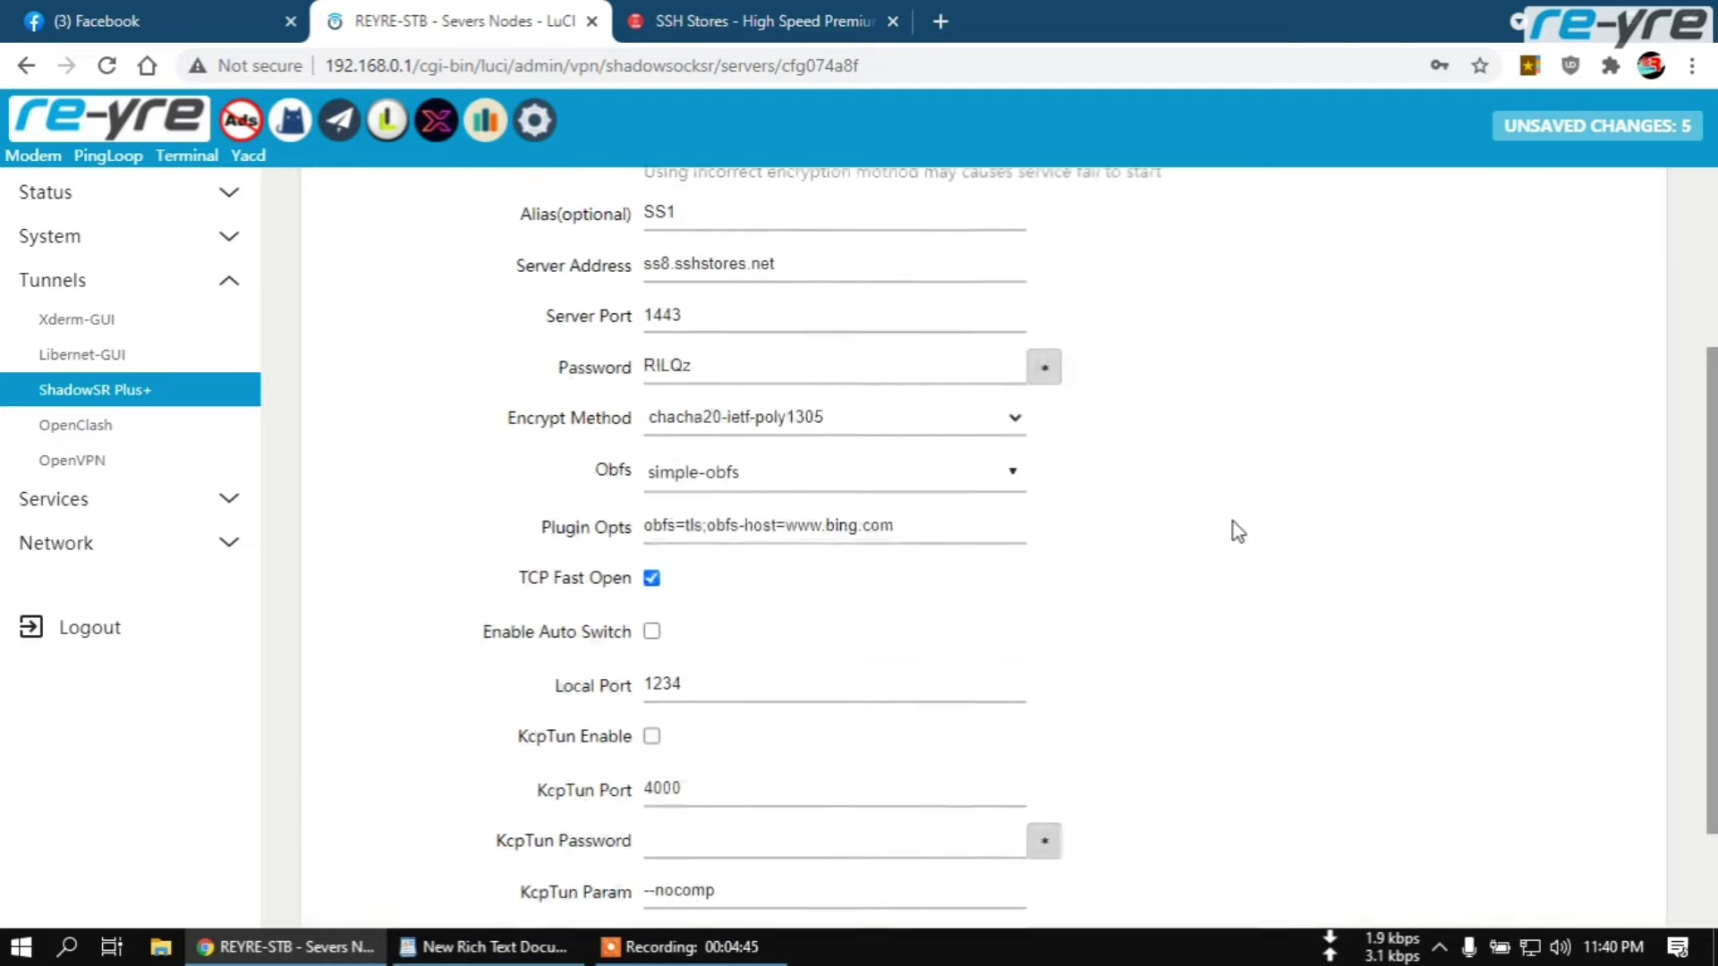
{"action": "scroll", "coordinate": [1233, 528], "scroll_direction": "up", "scroll_amount": 1}
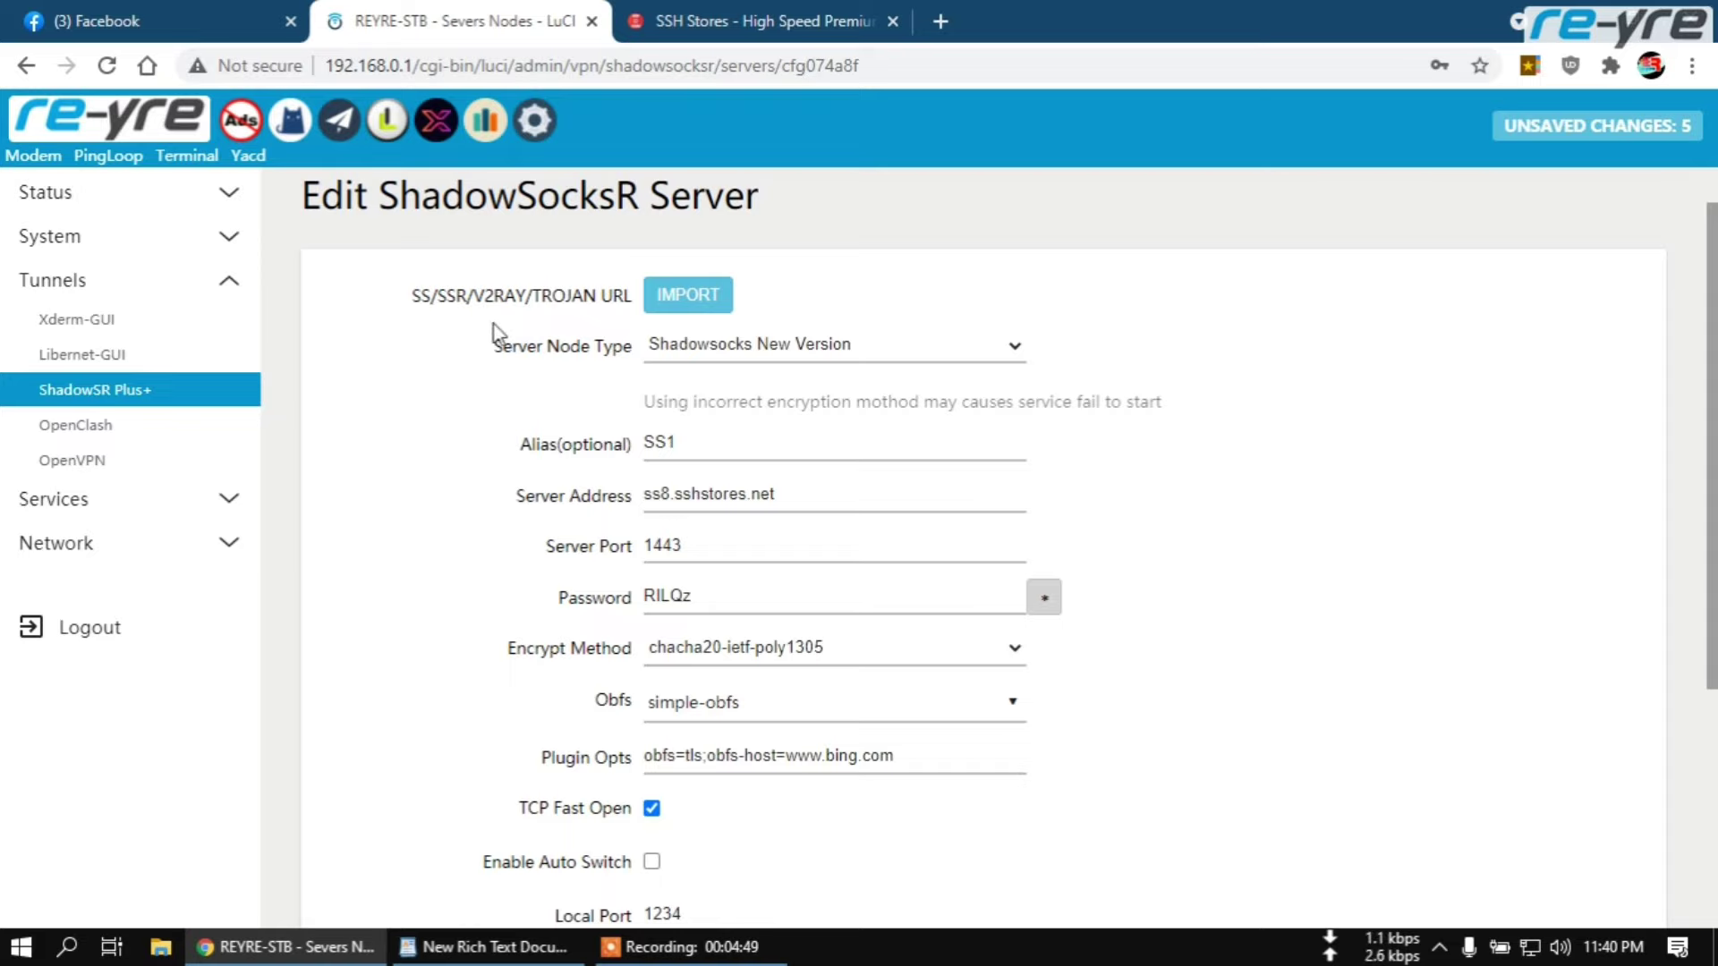
{"action": "scroll", "coordinate": [356, 332], "scroll_direction": "up", "scroll_amount": 1}
{"action": "scroll", "coordinate": [439, 474], "scroll_direction": "down", "scroll_amount": 4}
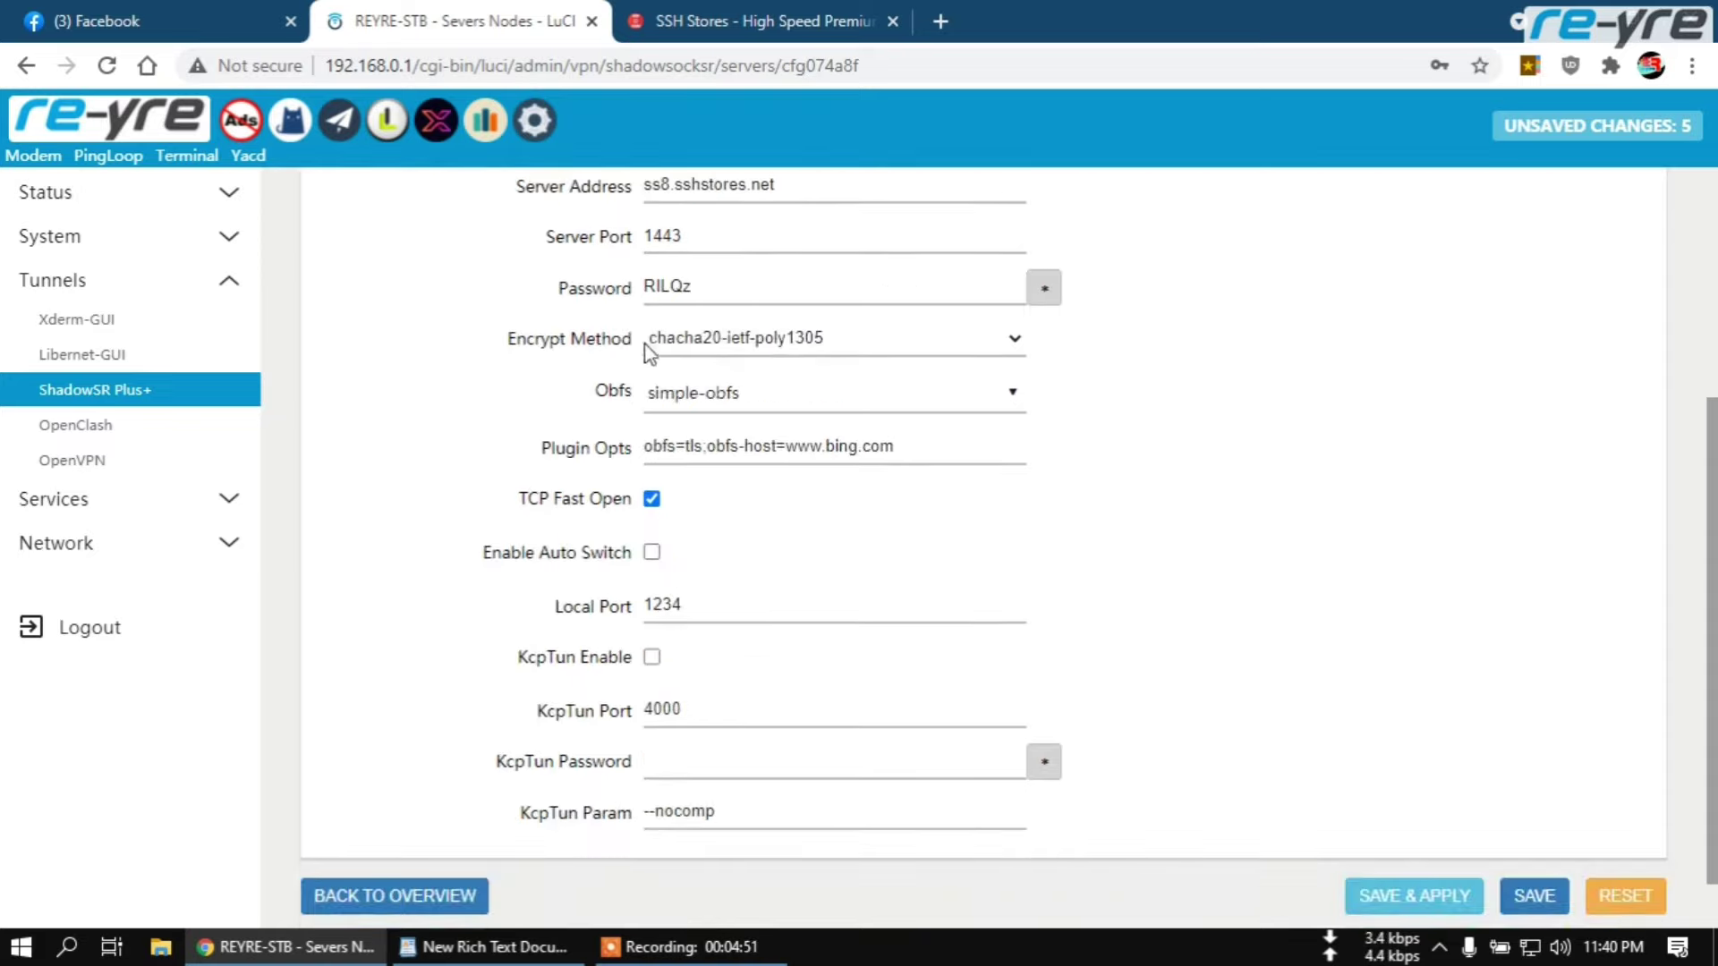
Check the node's Server Address, and examine the obfs line for its Plugin Opts in the WordPad document
{"action": "scroll", "coordinate": [689, 349], "scroll_direction": "up", "scroll_amount": 1}
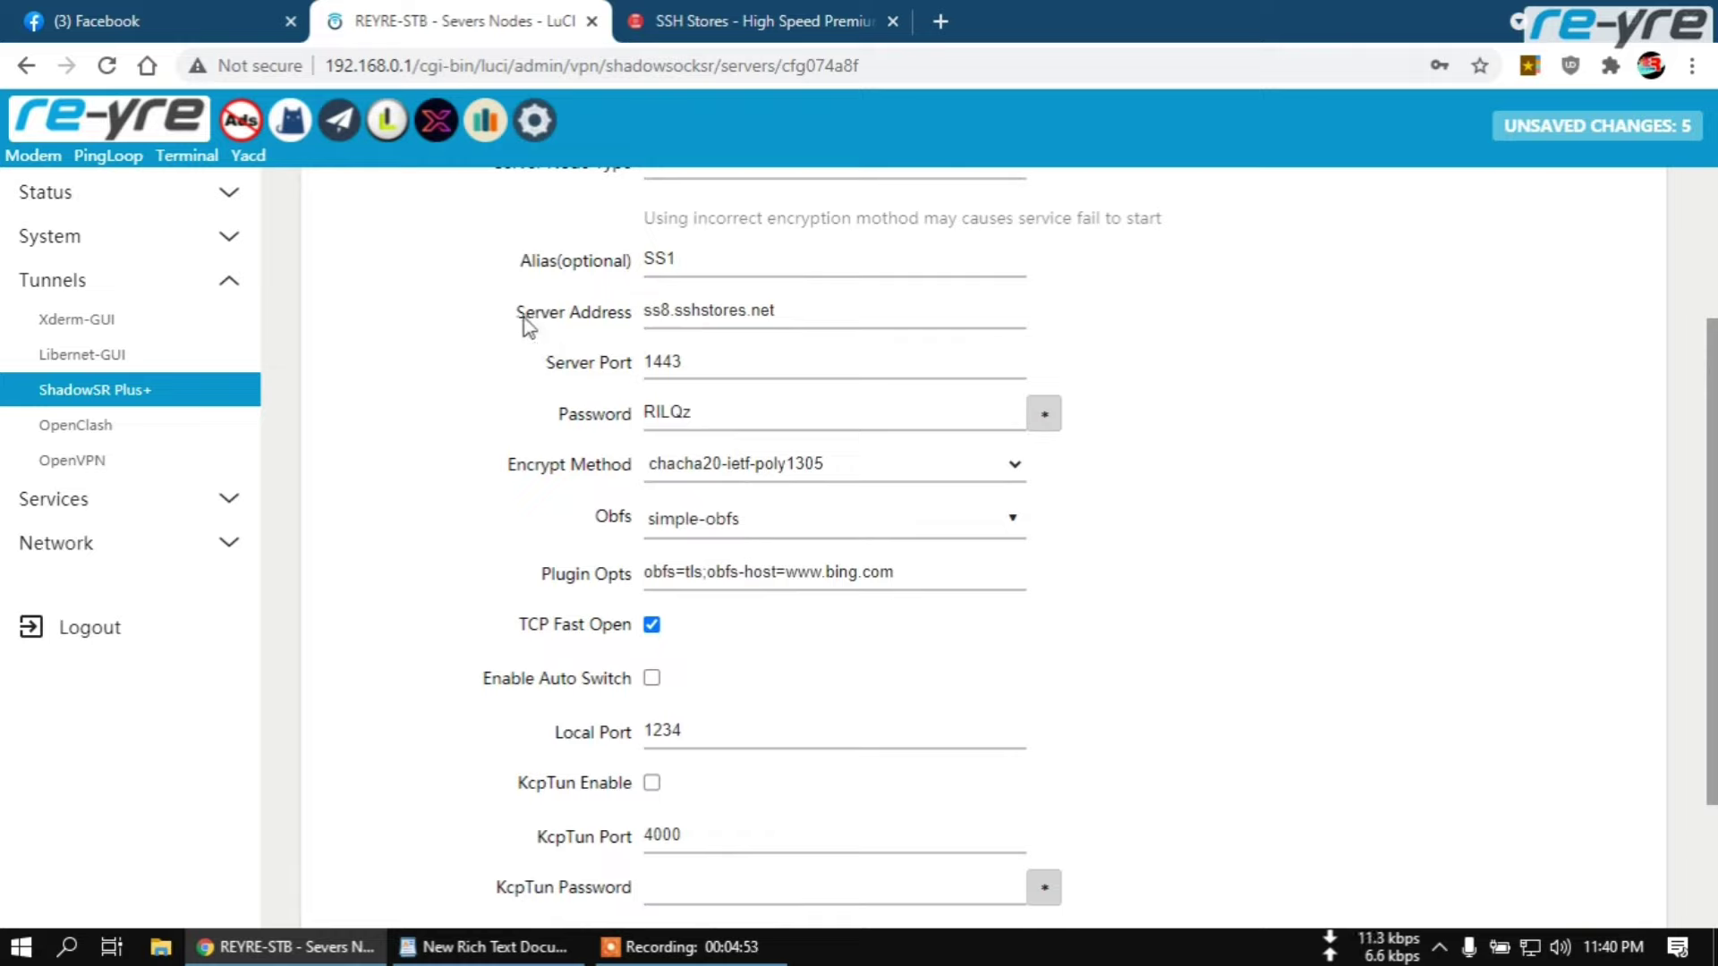
{"action": "left_click_drag", "start_coordinate": [518, 314], "coordinate": [628, 318]}
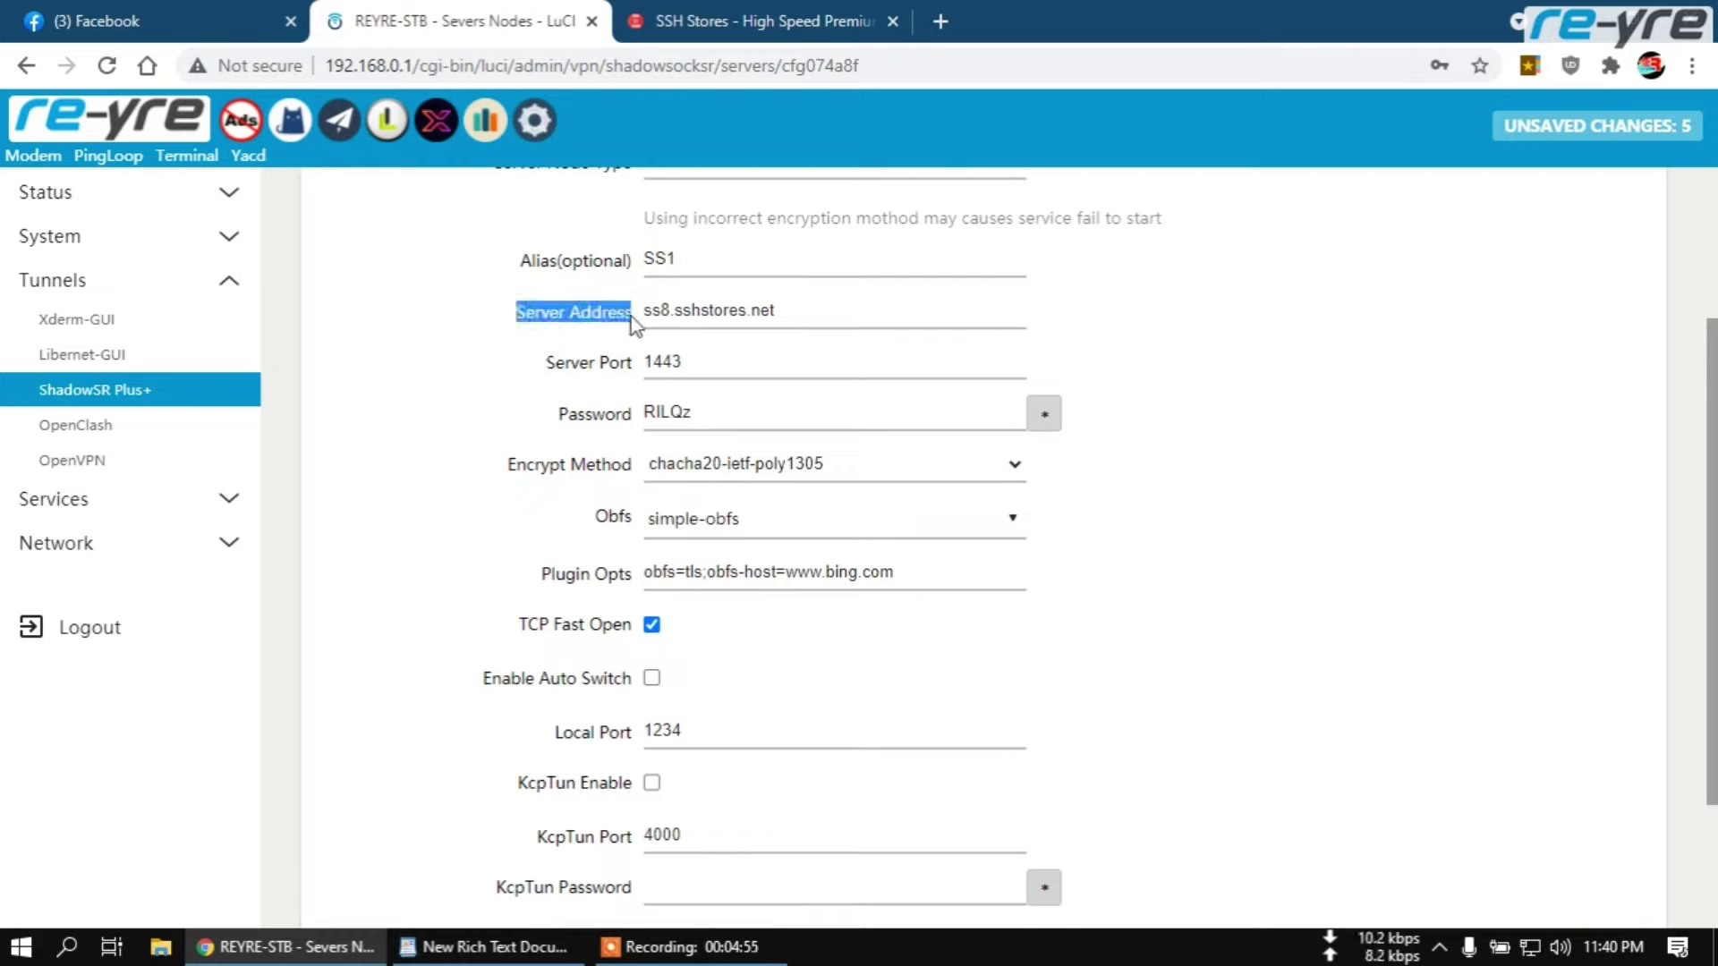
{"action": "triple_click", "coordinate": [791, 309]}
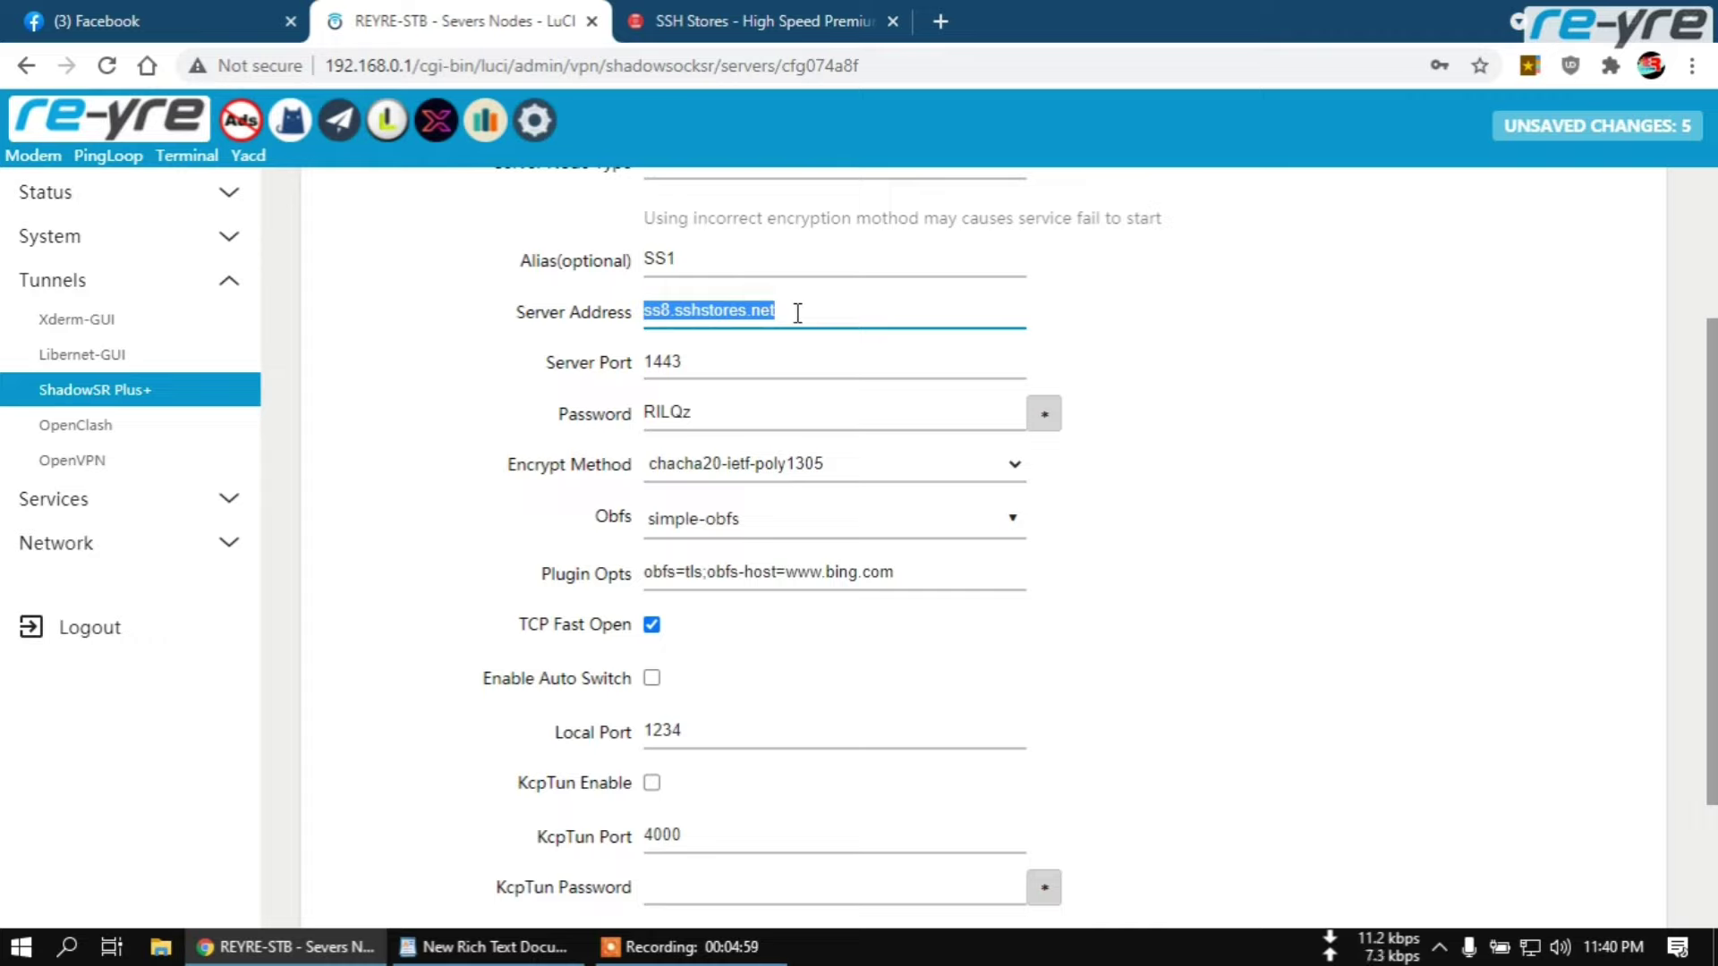
{"action": "left_click_drag", "start_coordinate": [517, 315], "coordinate": [630, 313]}
{"action": "left_click", "coordinate": [670, 315]}
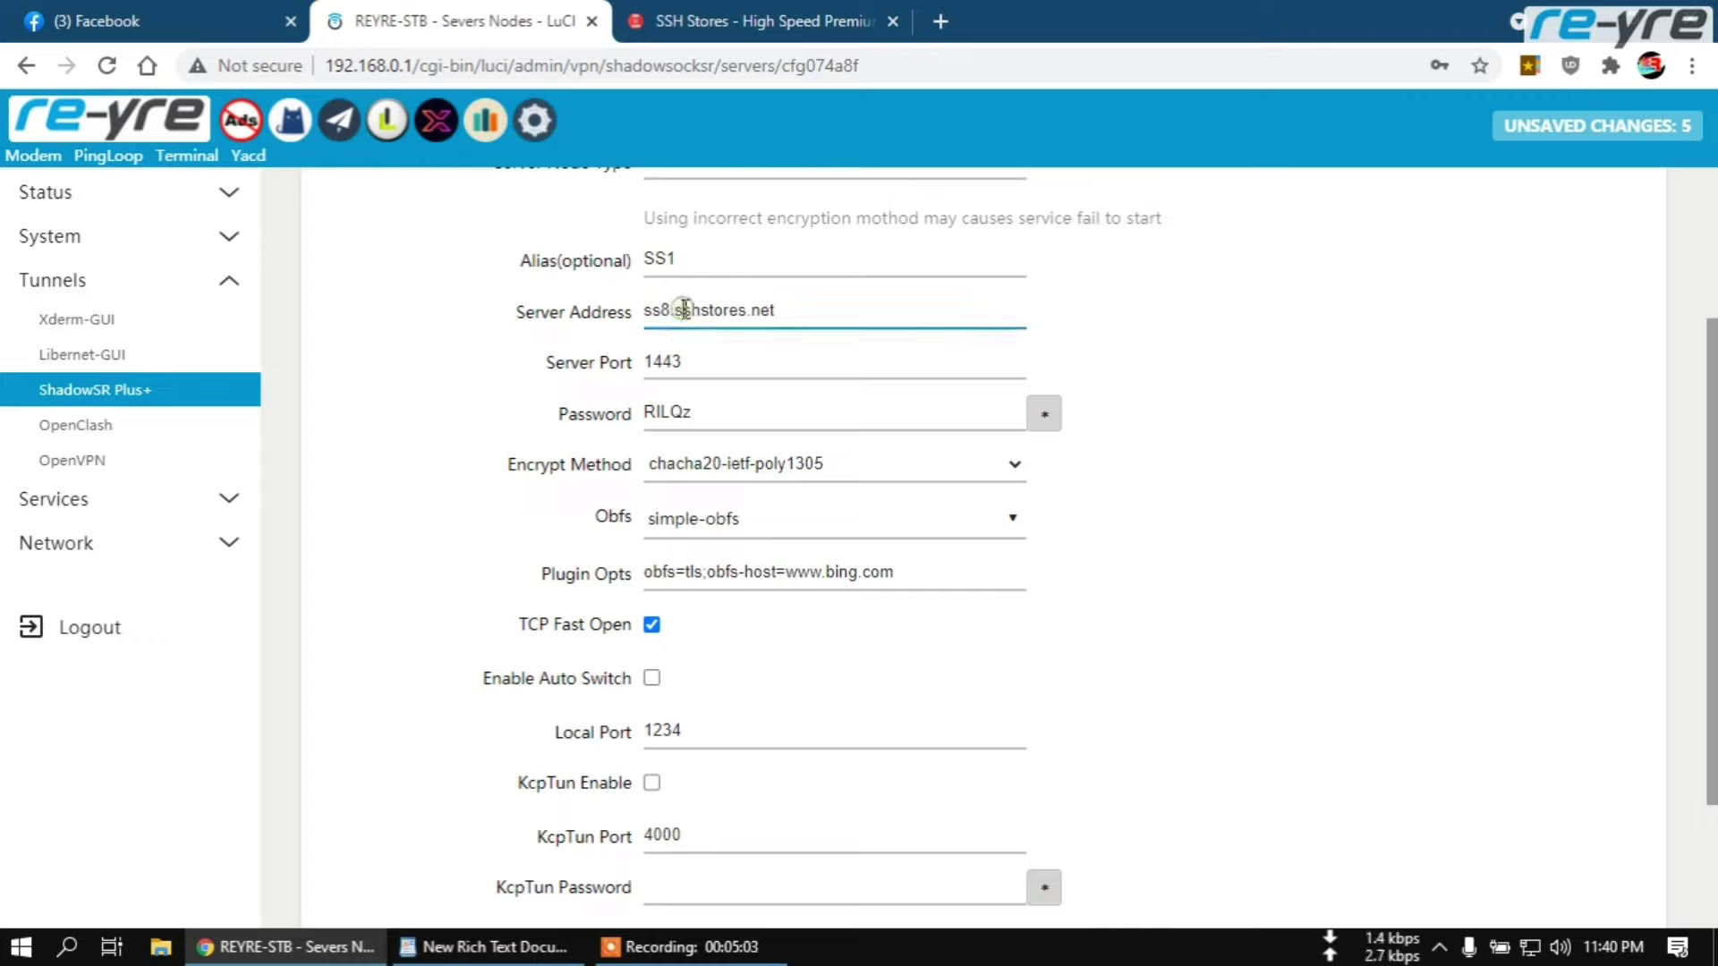
{"action": "scroll", "coordinate": [1235, 349], "scroll_direction": "down", "scroll_amount": 3}
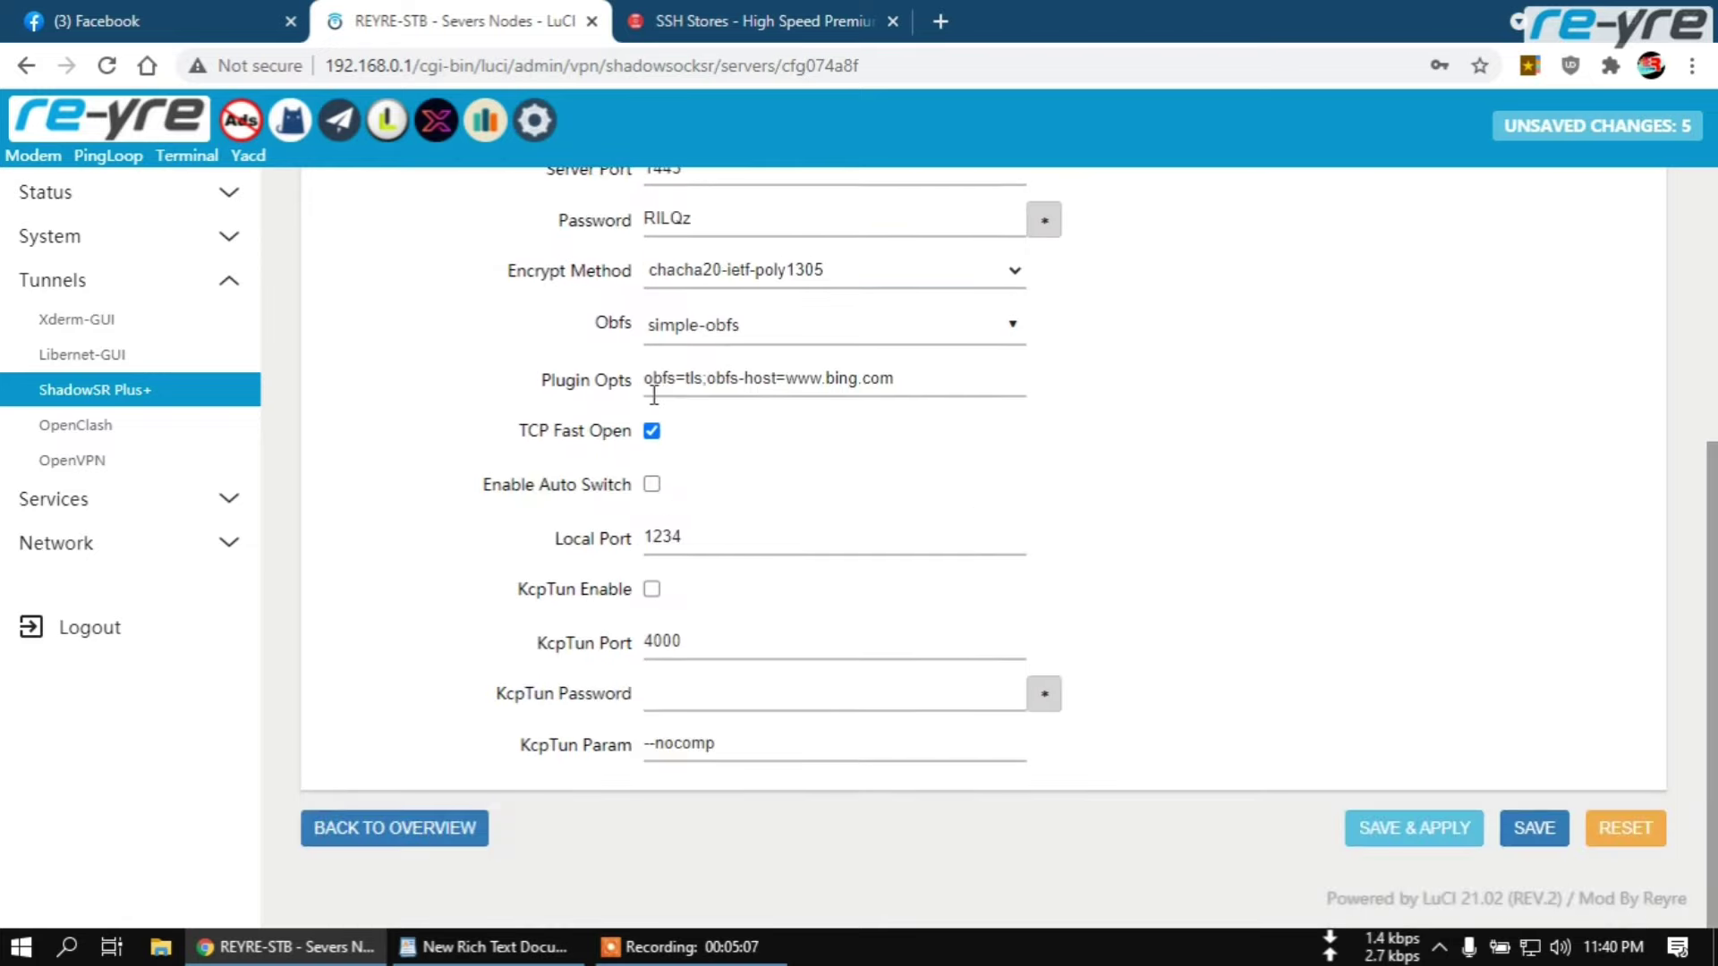
{"action": "left_click", "coordinate": [483, 946]}
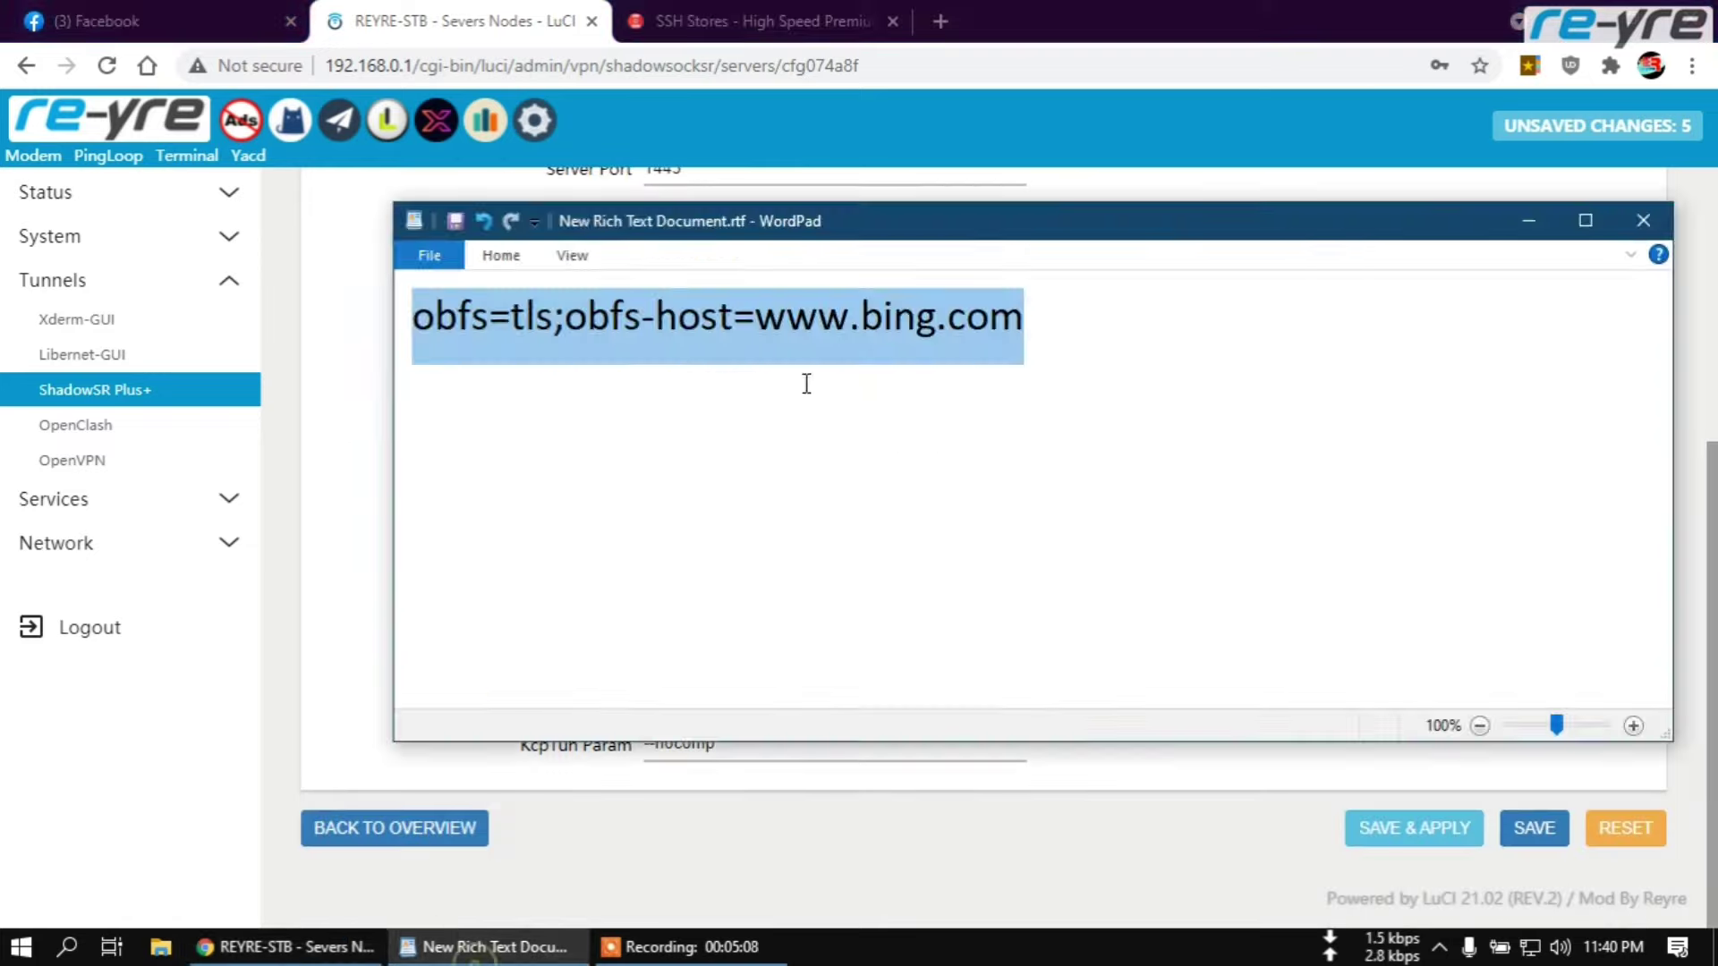
{"action": "left_click", "coordinate": [461, 337]}
{"action": "left_click", "coordinate": [1056, 306]}
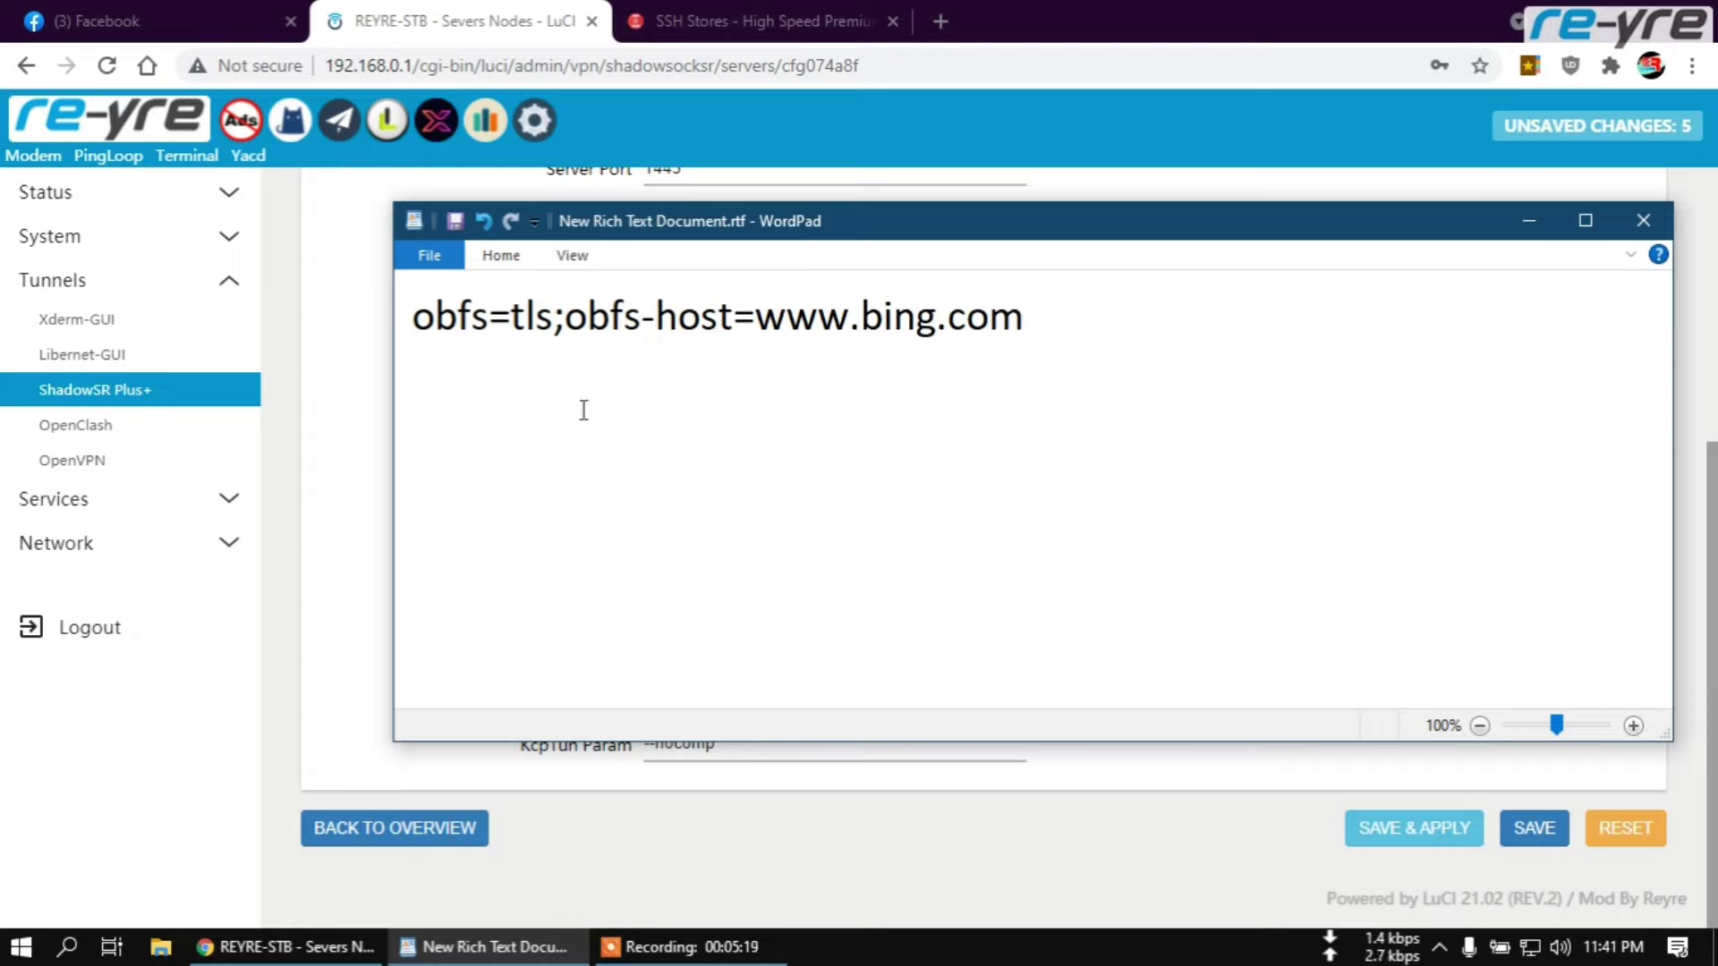
{"action": "left_click", "coordinate": [331, 421]}
Save and apply the SS1 node's settings, and check its connection and ping latency in the server nodes list
{"action": "scroll", "coordinate": [1189, 515], "scroll_direction": "up", "scroll_amount": 2}
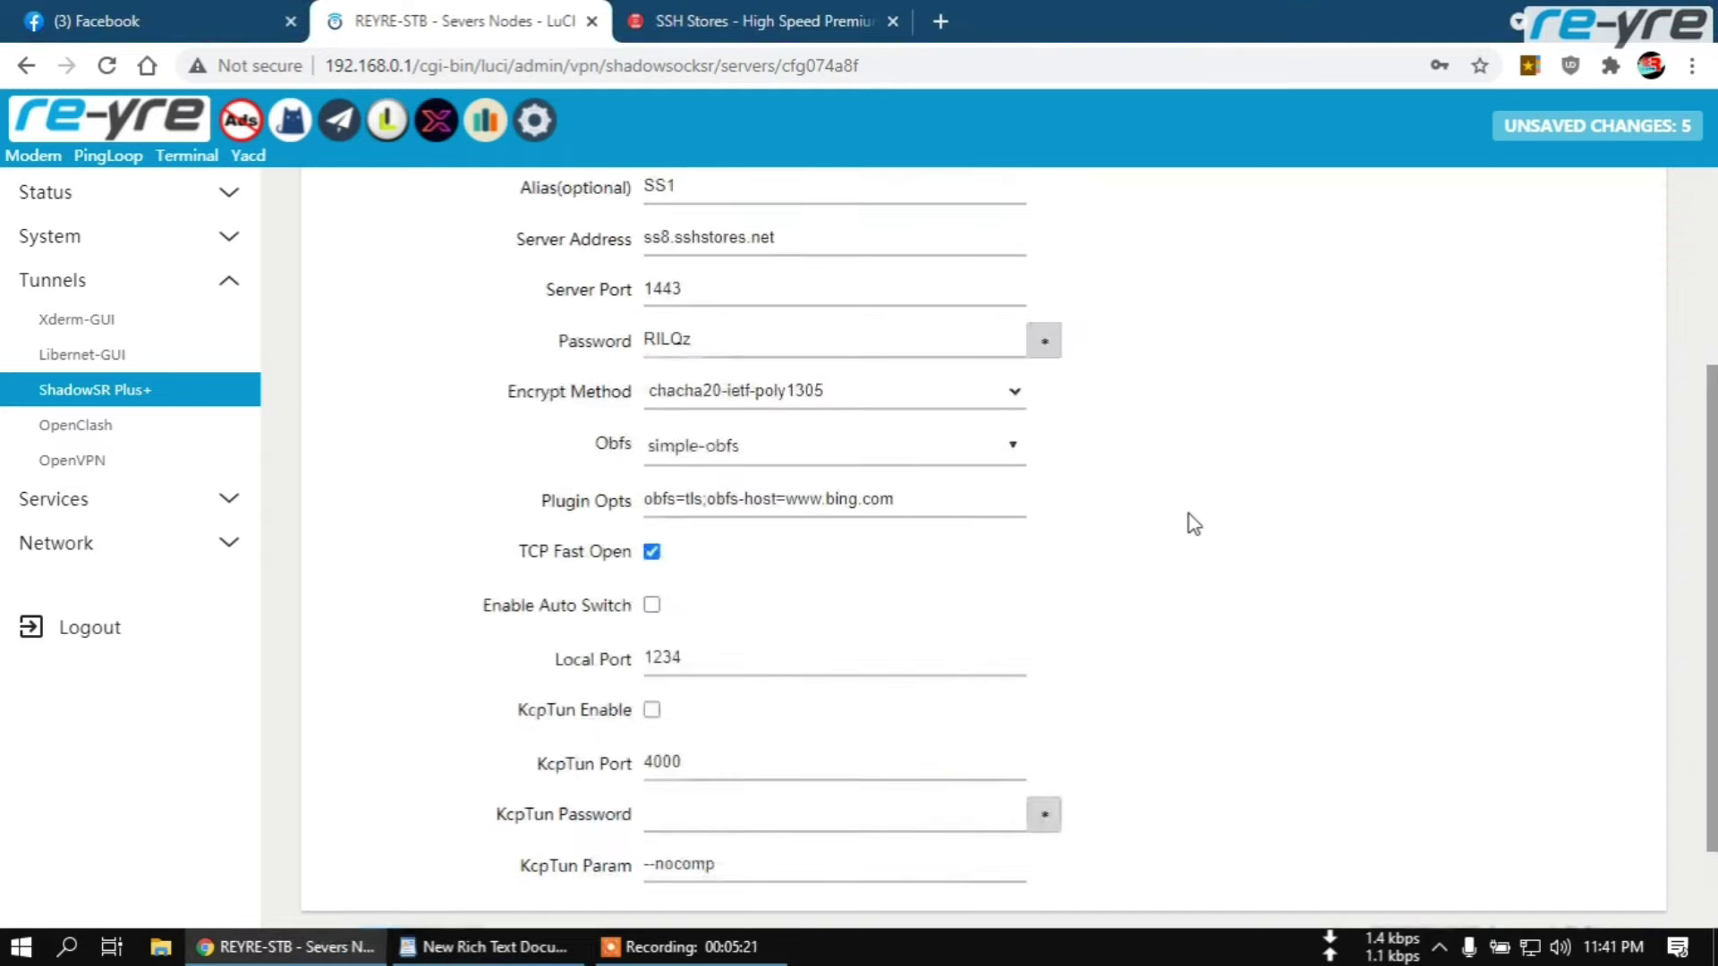
{"action": "scroll", "coordinate": [851, 337], "scroll_direction": "up", "scroll_amount": 4}
{"action": "scroll", "coordinate": [851, 564], "scroll_direction": "down", "scroll_amount": 4}
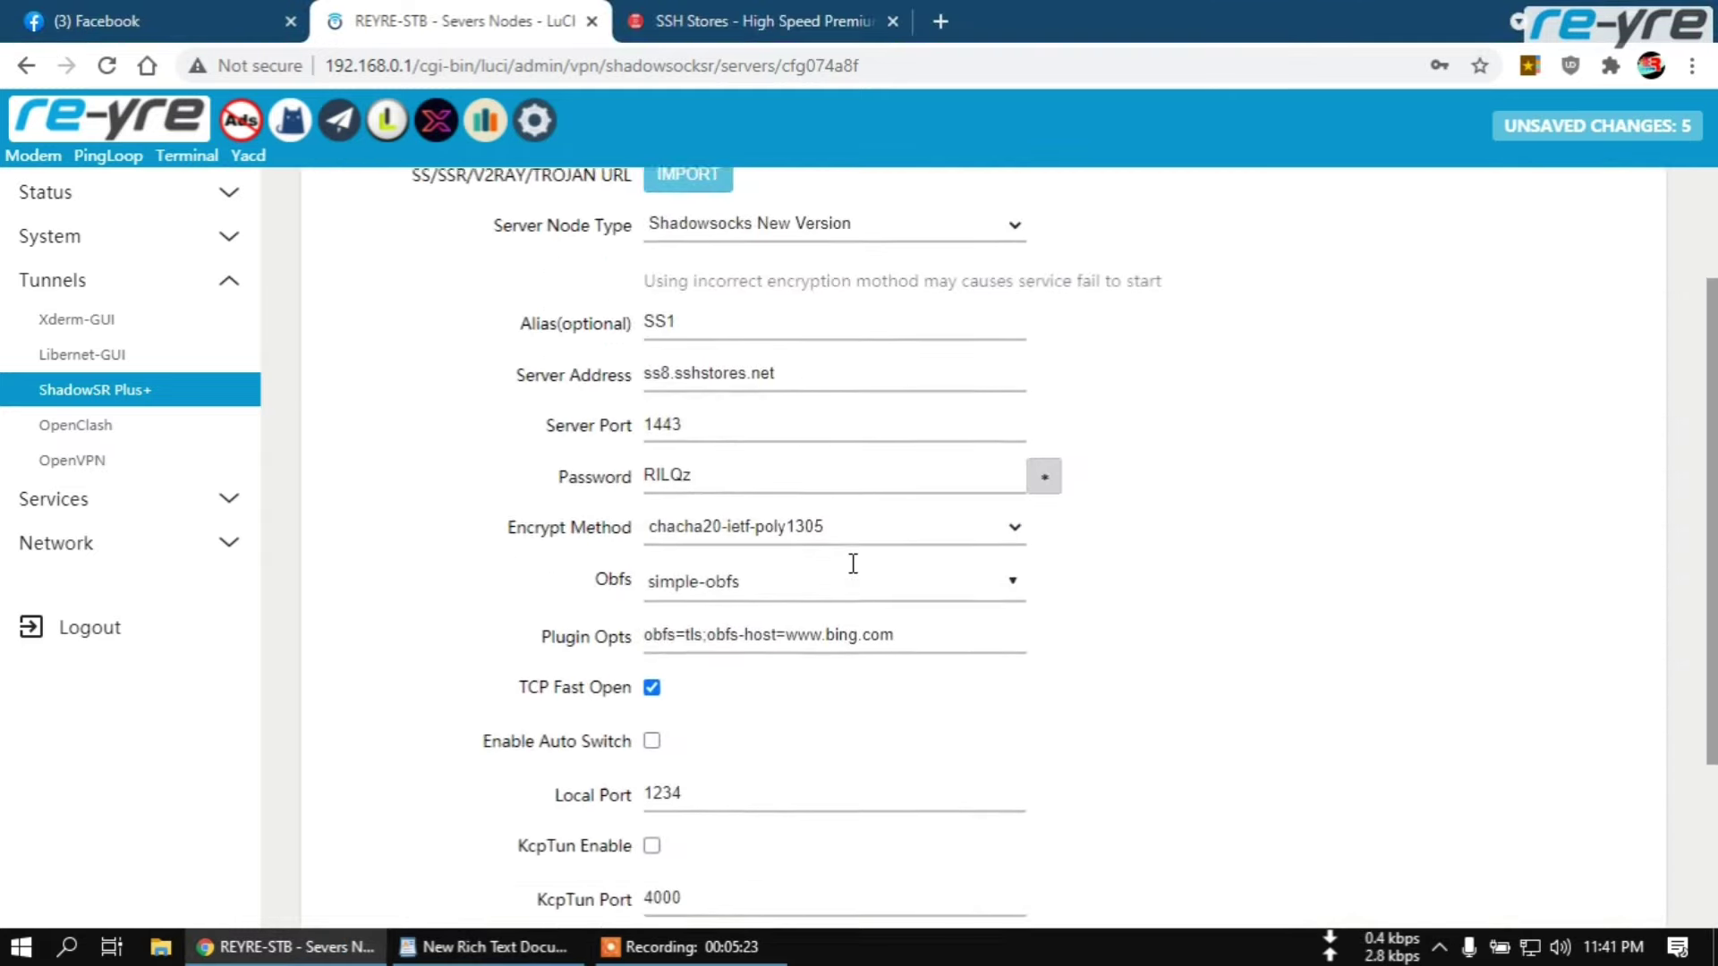
{"action": "scroll", "coordinate": [909, 588], "scroll_direction": "down", "scroll_amount": 2}
{"action": "left_click", "coordinate": [1392, 834]}
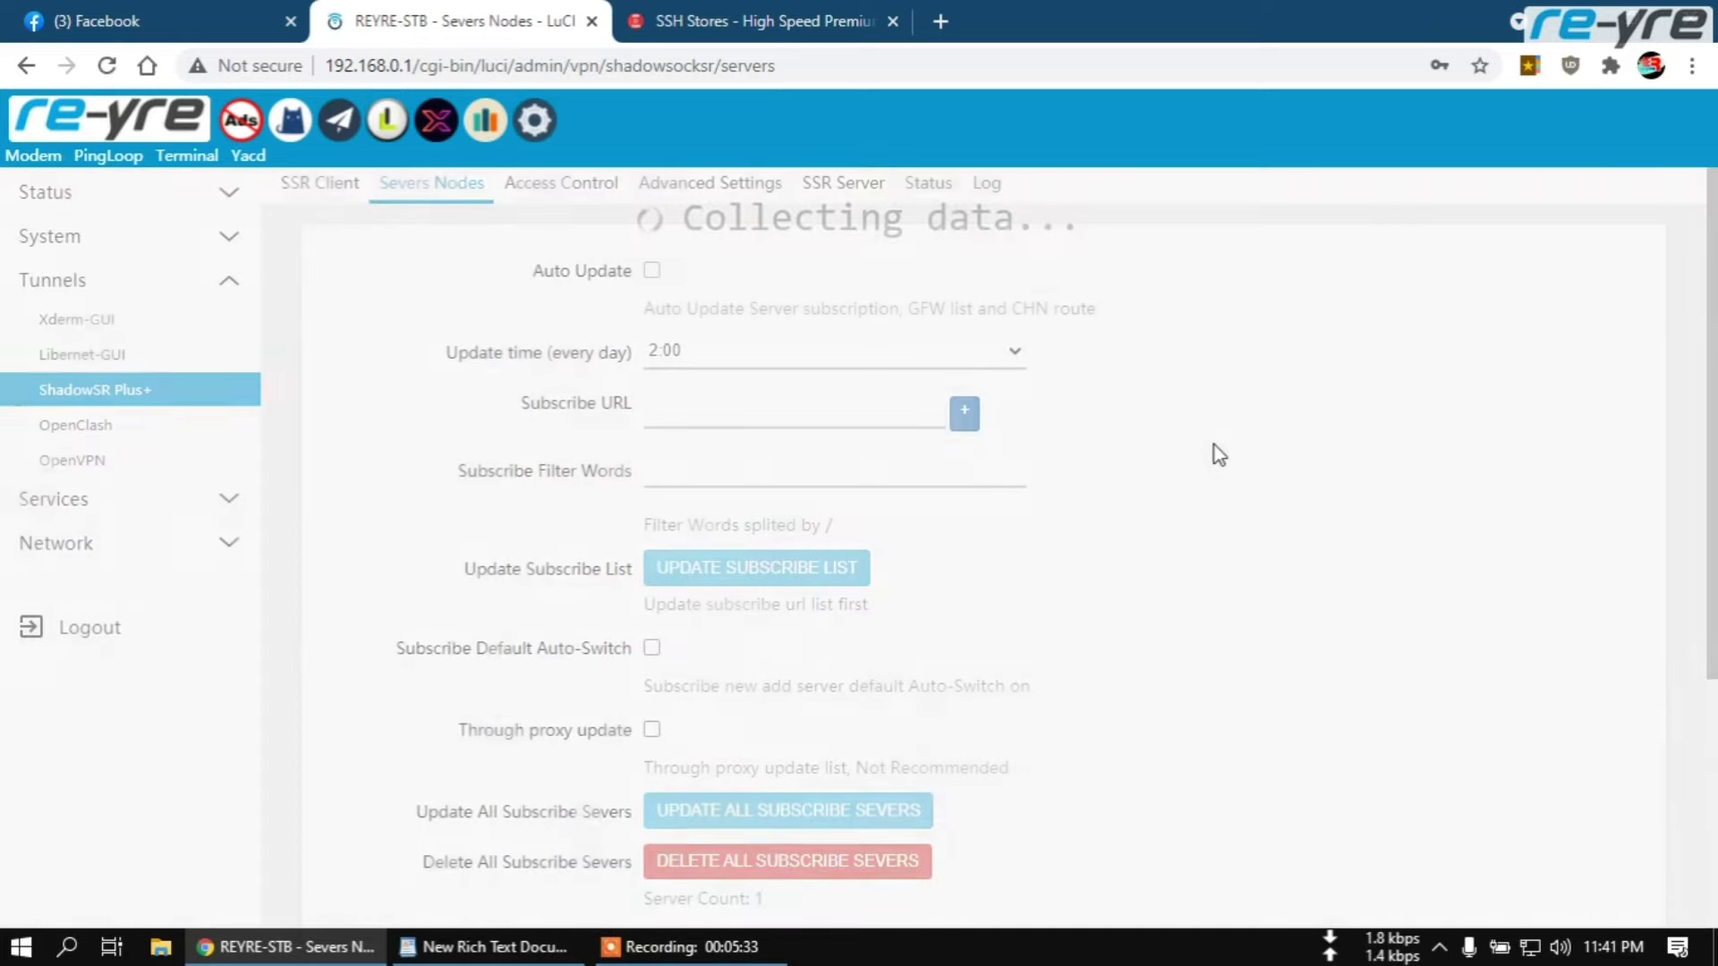
{"action": "scroll", "coordinate": [1168, 464], "scroll_direction": "down", "scroll_amount": 4}
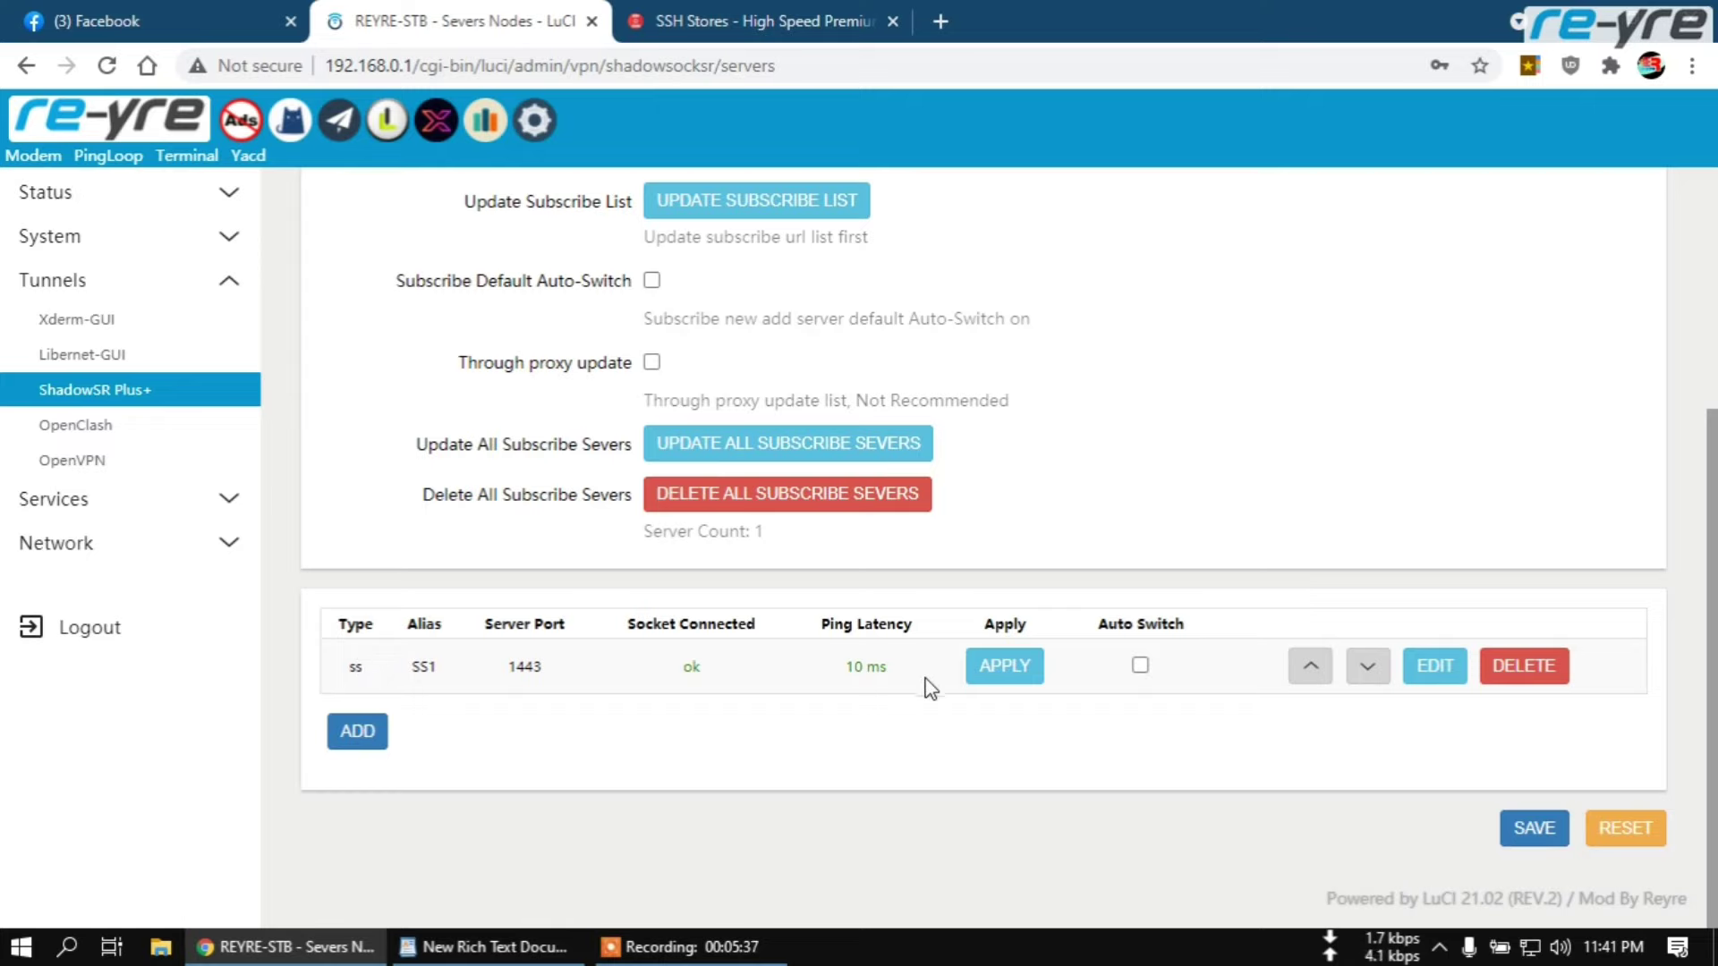
{"action": "scroll", "coordinate": [933, 689], "scroll_direction": "up", "scroll_amount": 3}
{"action": "scroll", "coordinate": [933, 689], "scroll_direction": "up", "scroll_amount": 1}
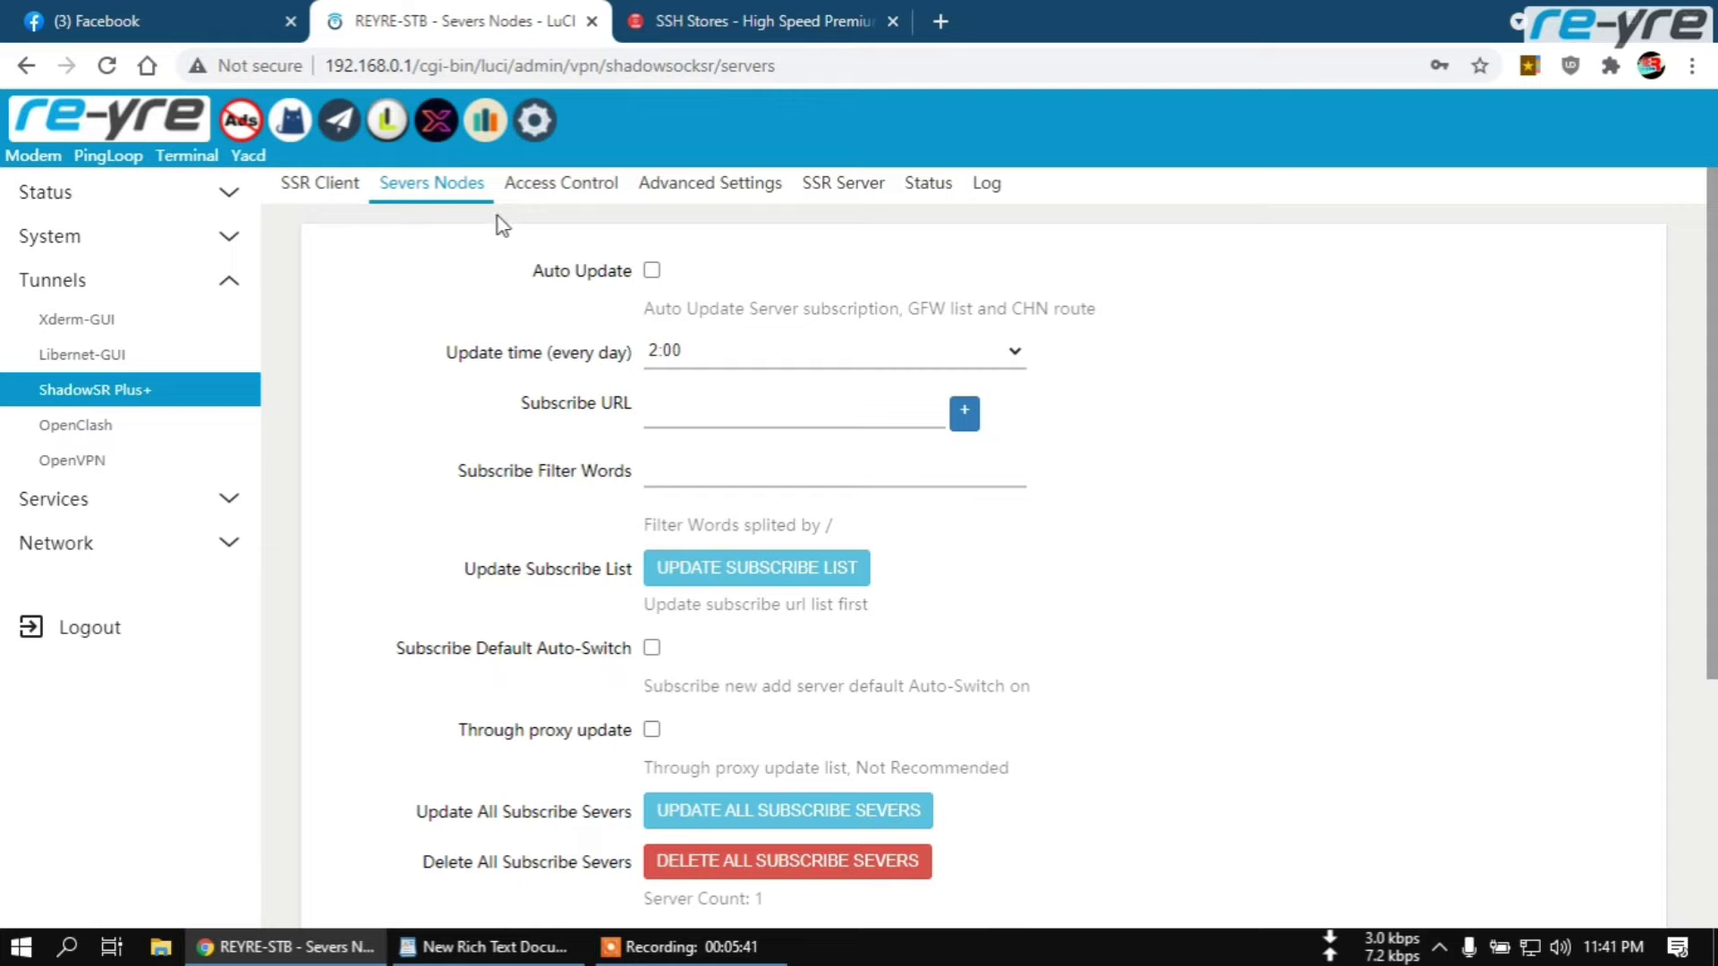
Copy the server host ss8.sshstores.net from the account details on the SSH Stores page
{"action": "left_click", "coordinate": [751, 21]}
{"action": "scroll", "coordinate": [827, 363], "scroll_direction": "up", "scroll_amount": 3}
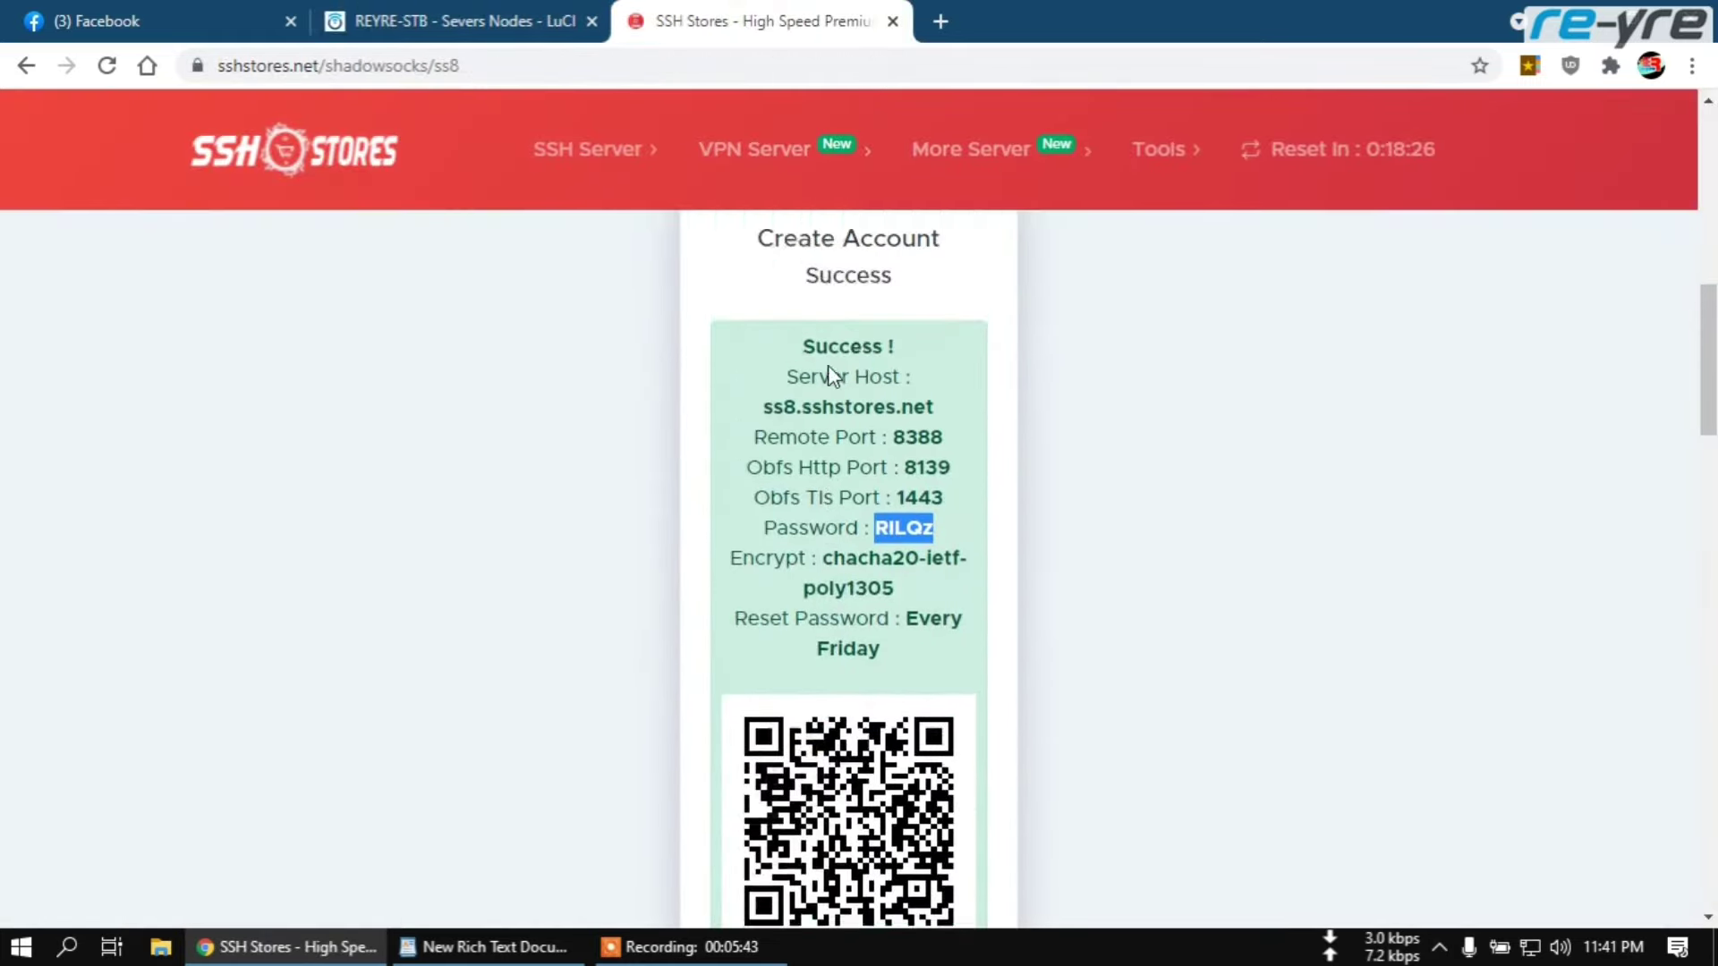
{"action": "left_click", "coordinate": [775, 490]}
{"action": "left_click_drag", "start_coordinate": [916, 471], "coordinate": [884, 483]}
{"action": "left_click_drag", "start_coordinate": [762, 499], "coordinate": [931, 501]}
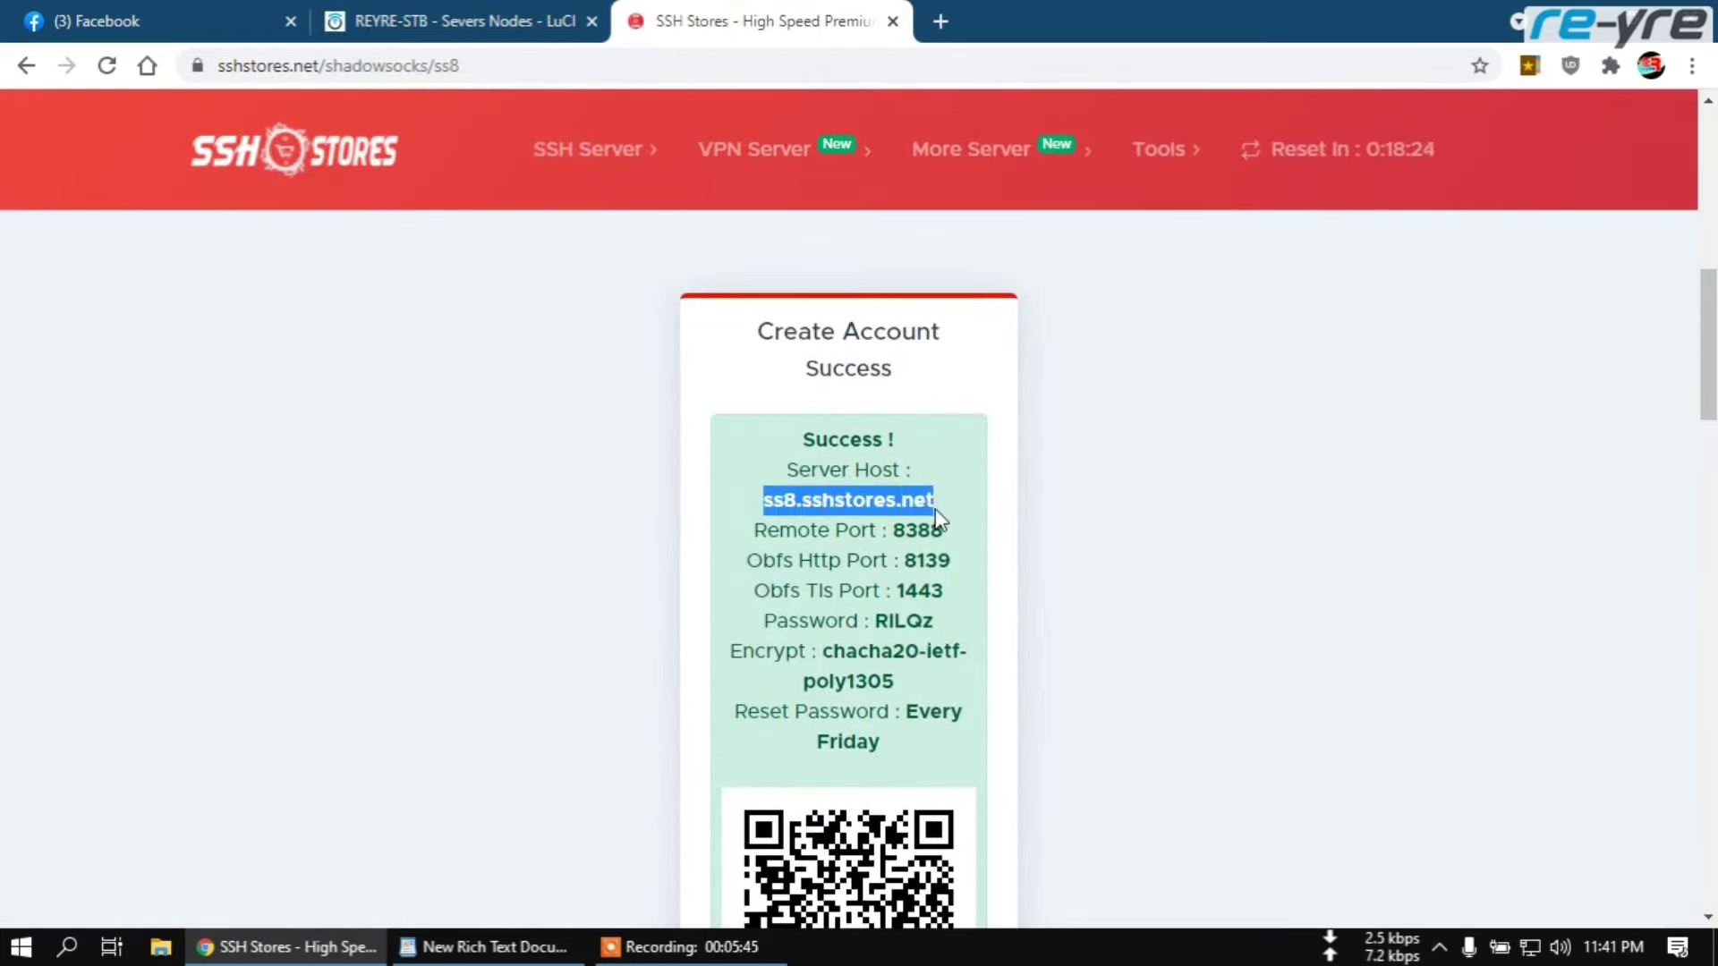
{"action": "right_click", "coordinate": [916, 505]}
{"action": "left_click", "coordinate": [952, 517]}
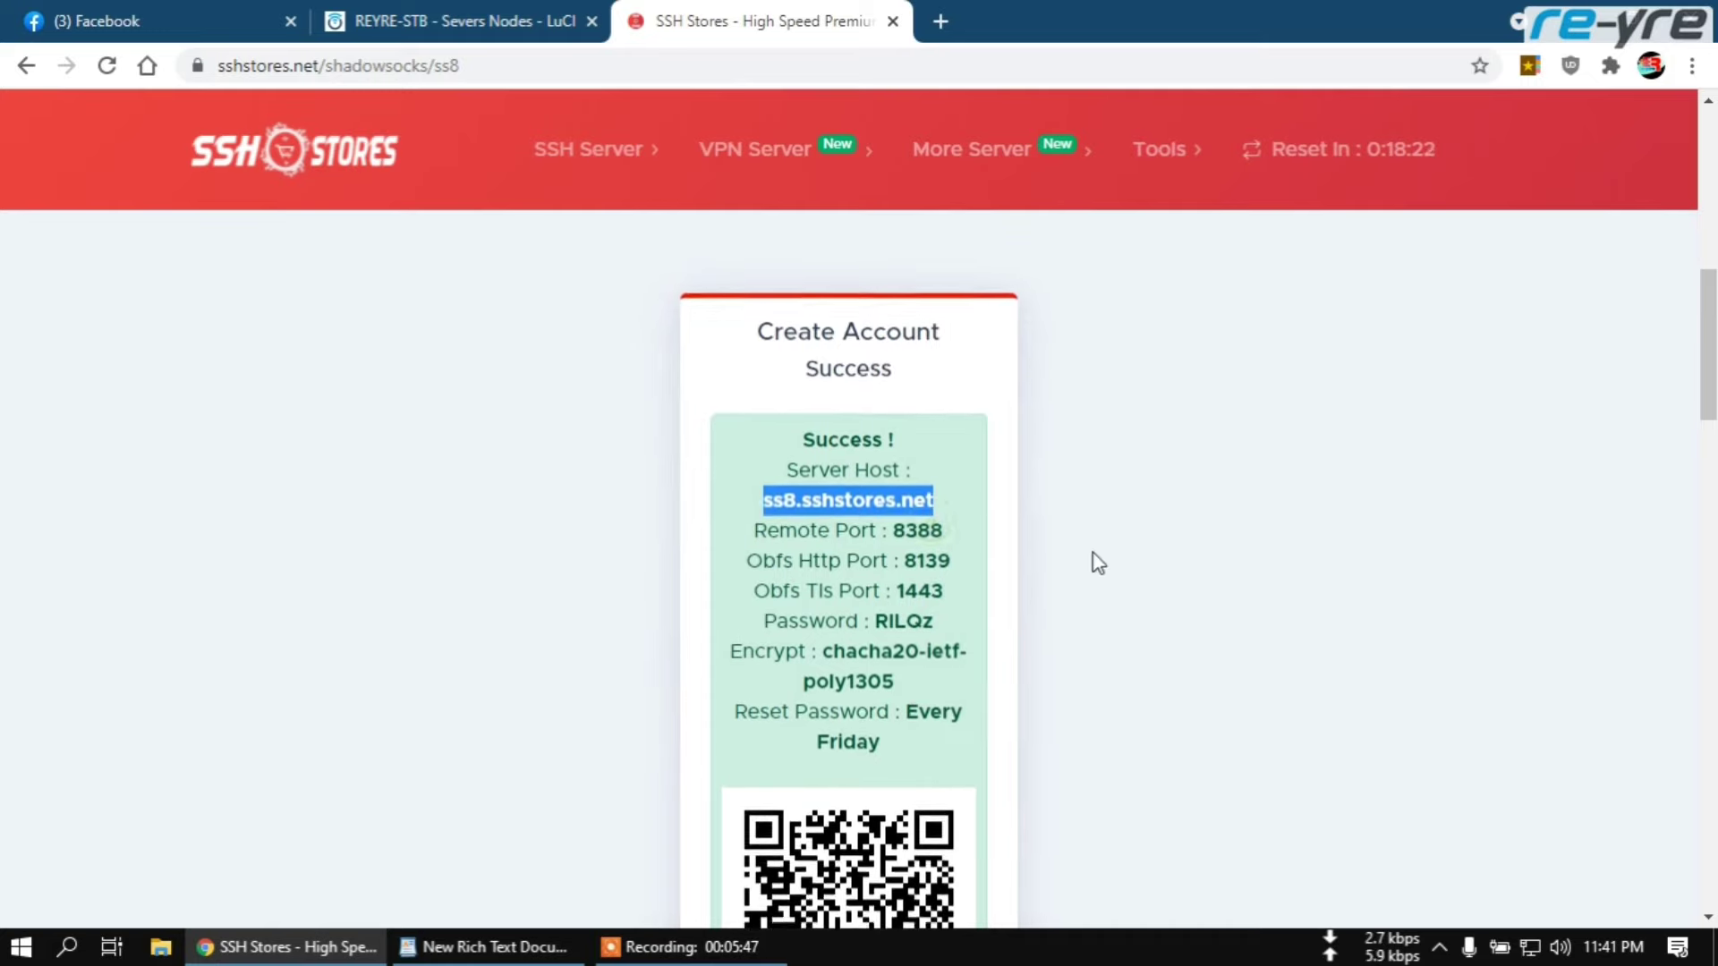
Open a Windows Command Prompt and ping ss8.sshstores.net
{"action": "key", "text": "super+r"}
{"action": "key", "text": "Return"}
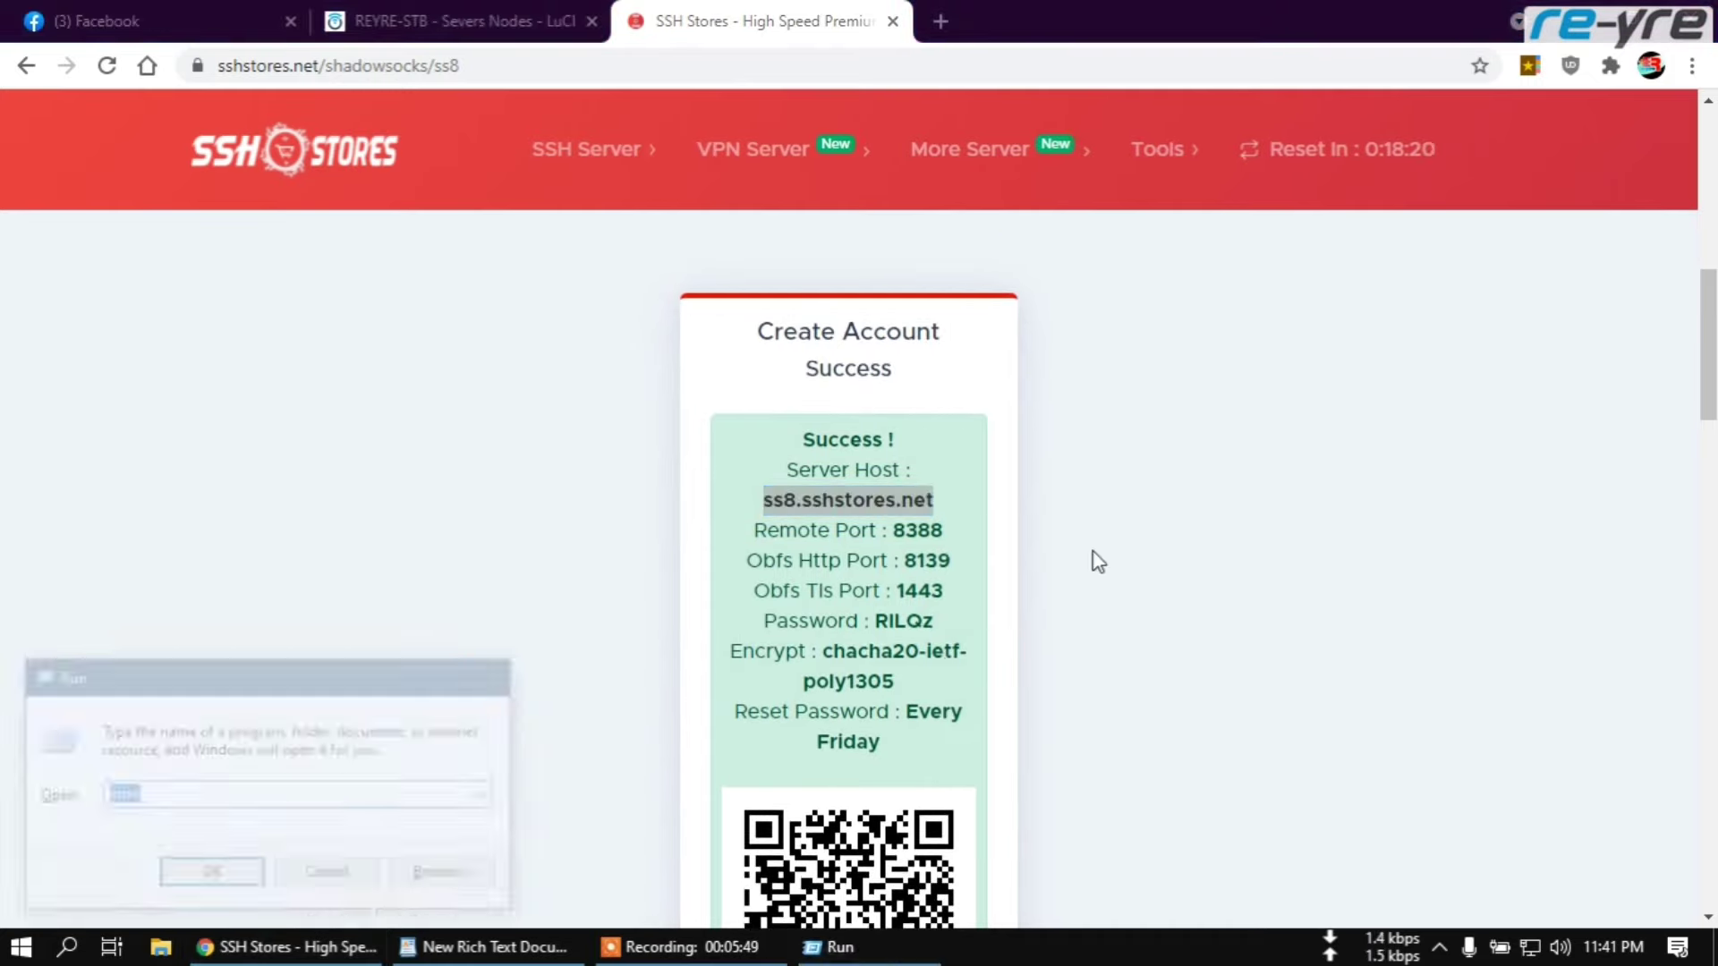
{"action": "type", "text": "ping"}
{"action": "key", "text": "ctrl+v"}
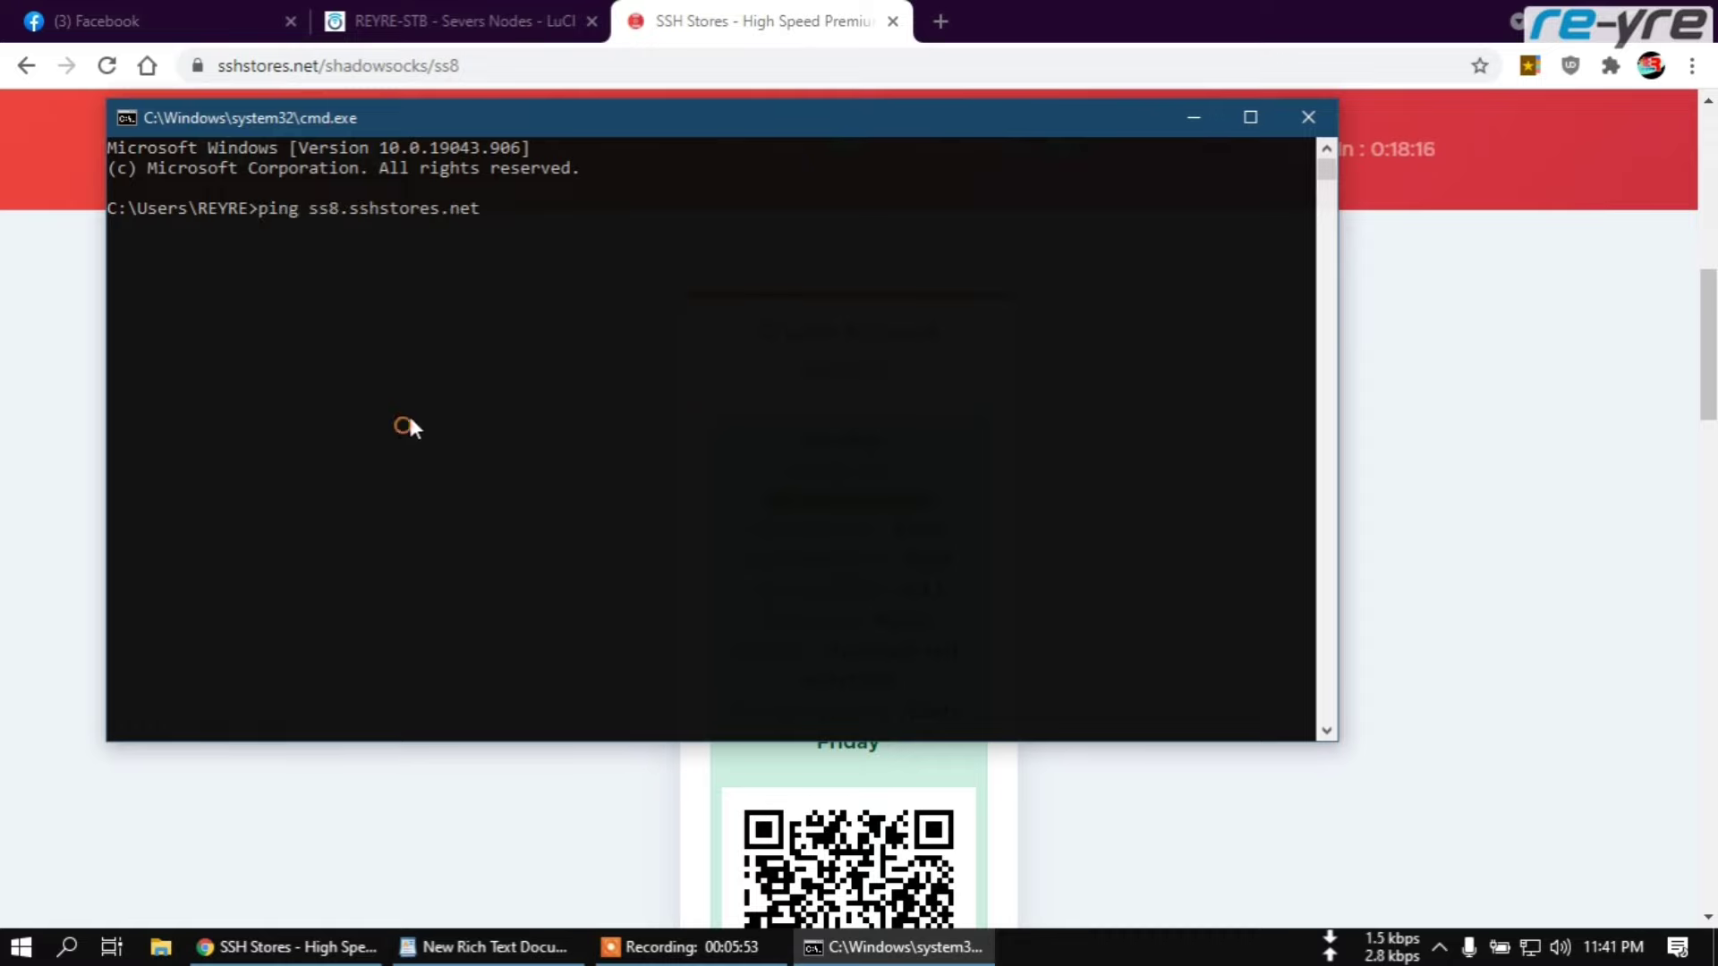
{"action": "key", "text": "Return"}
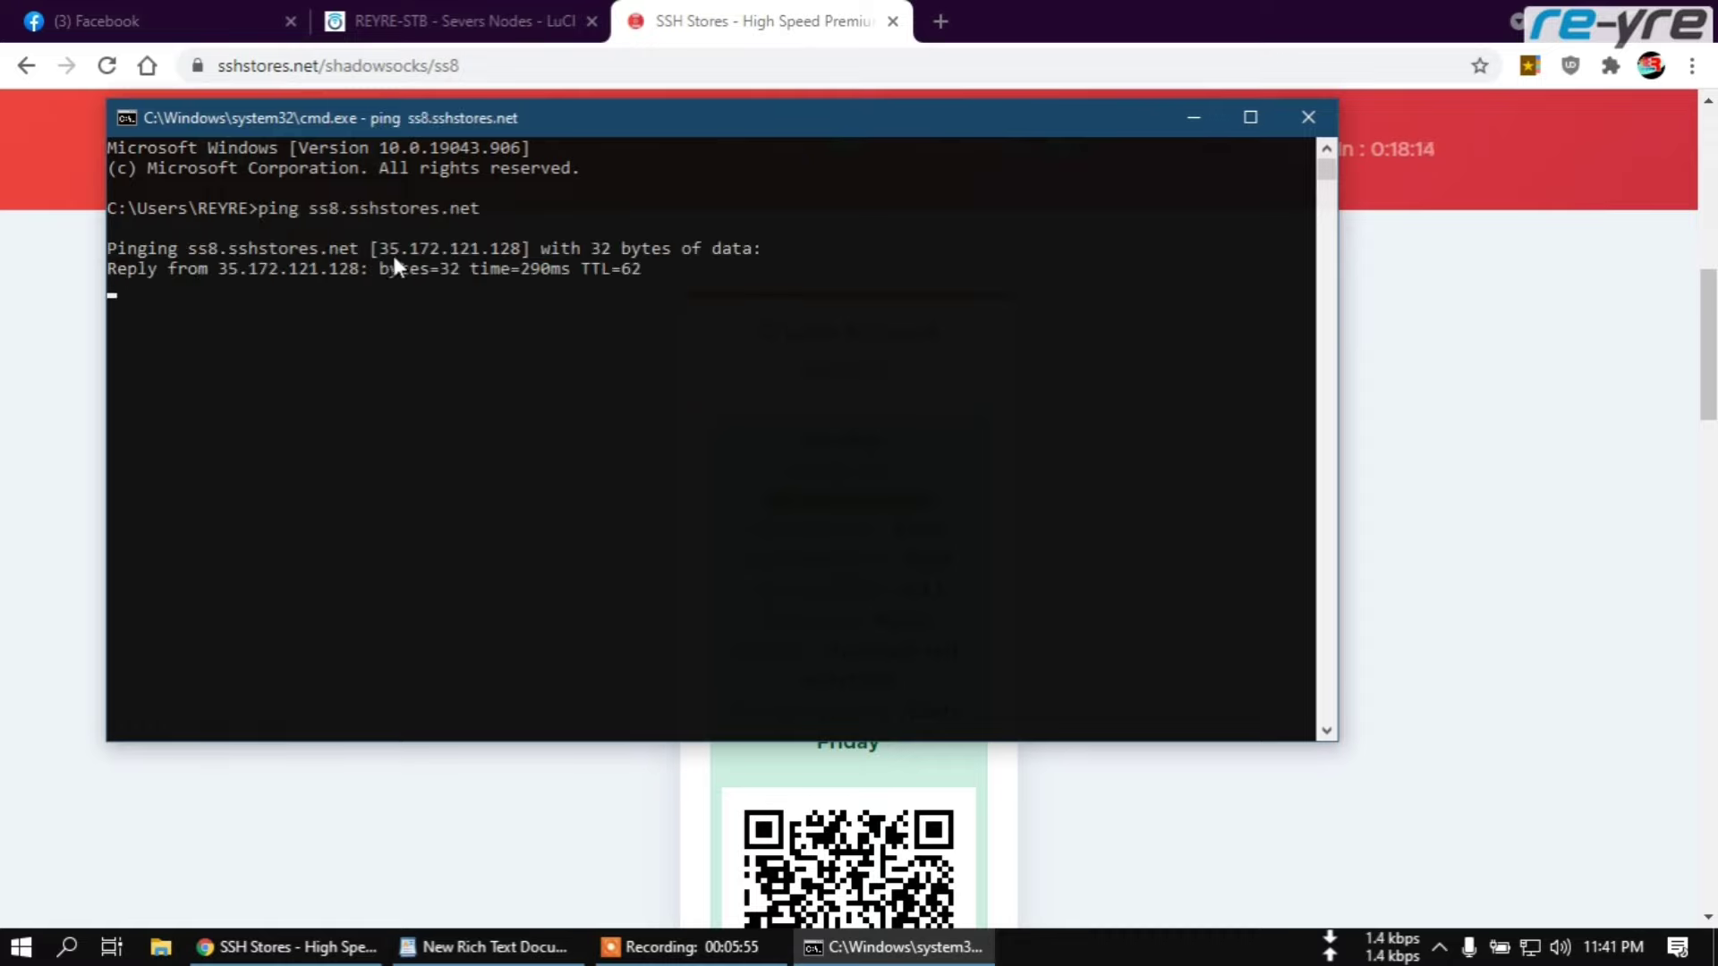
Copy the server IP 35.172.121.128 from the ping output to a new line below the obfs text in the WordPad document
{"action": "left_click_drag", "start_coordinate": [386, 250], "coordinate": [486, 250]}
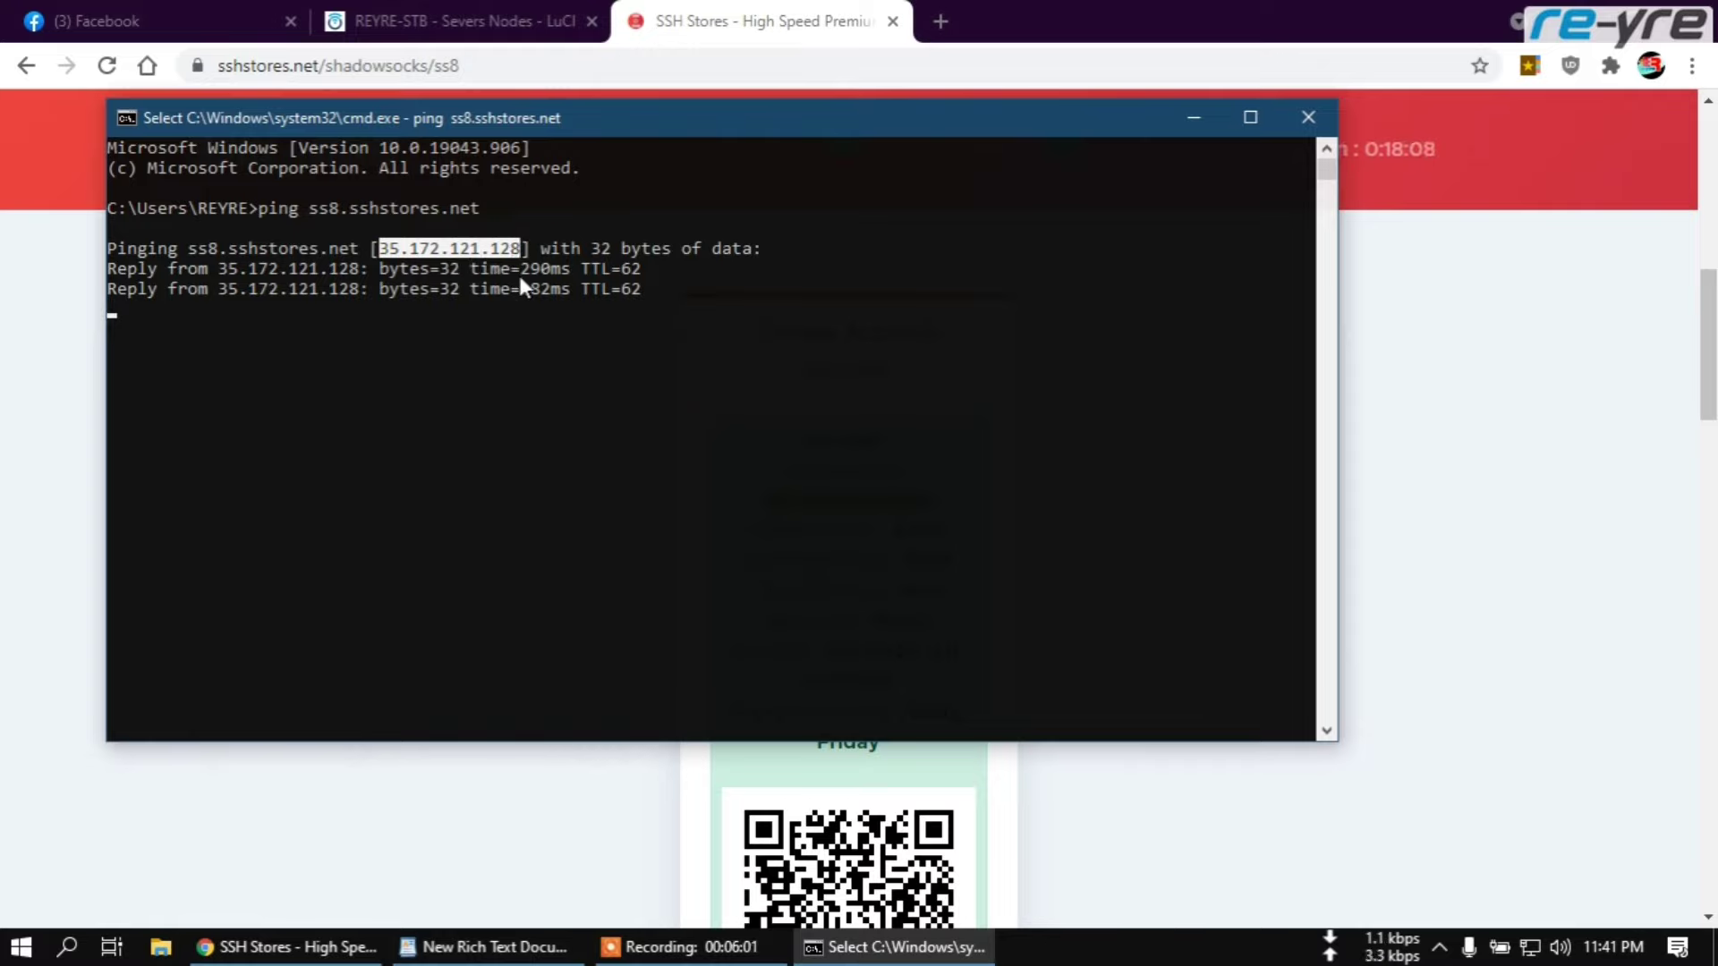
{"action": "key", "text": "ctrl+c"}
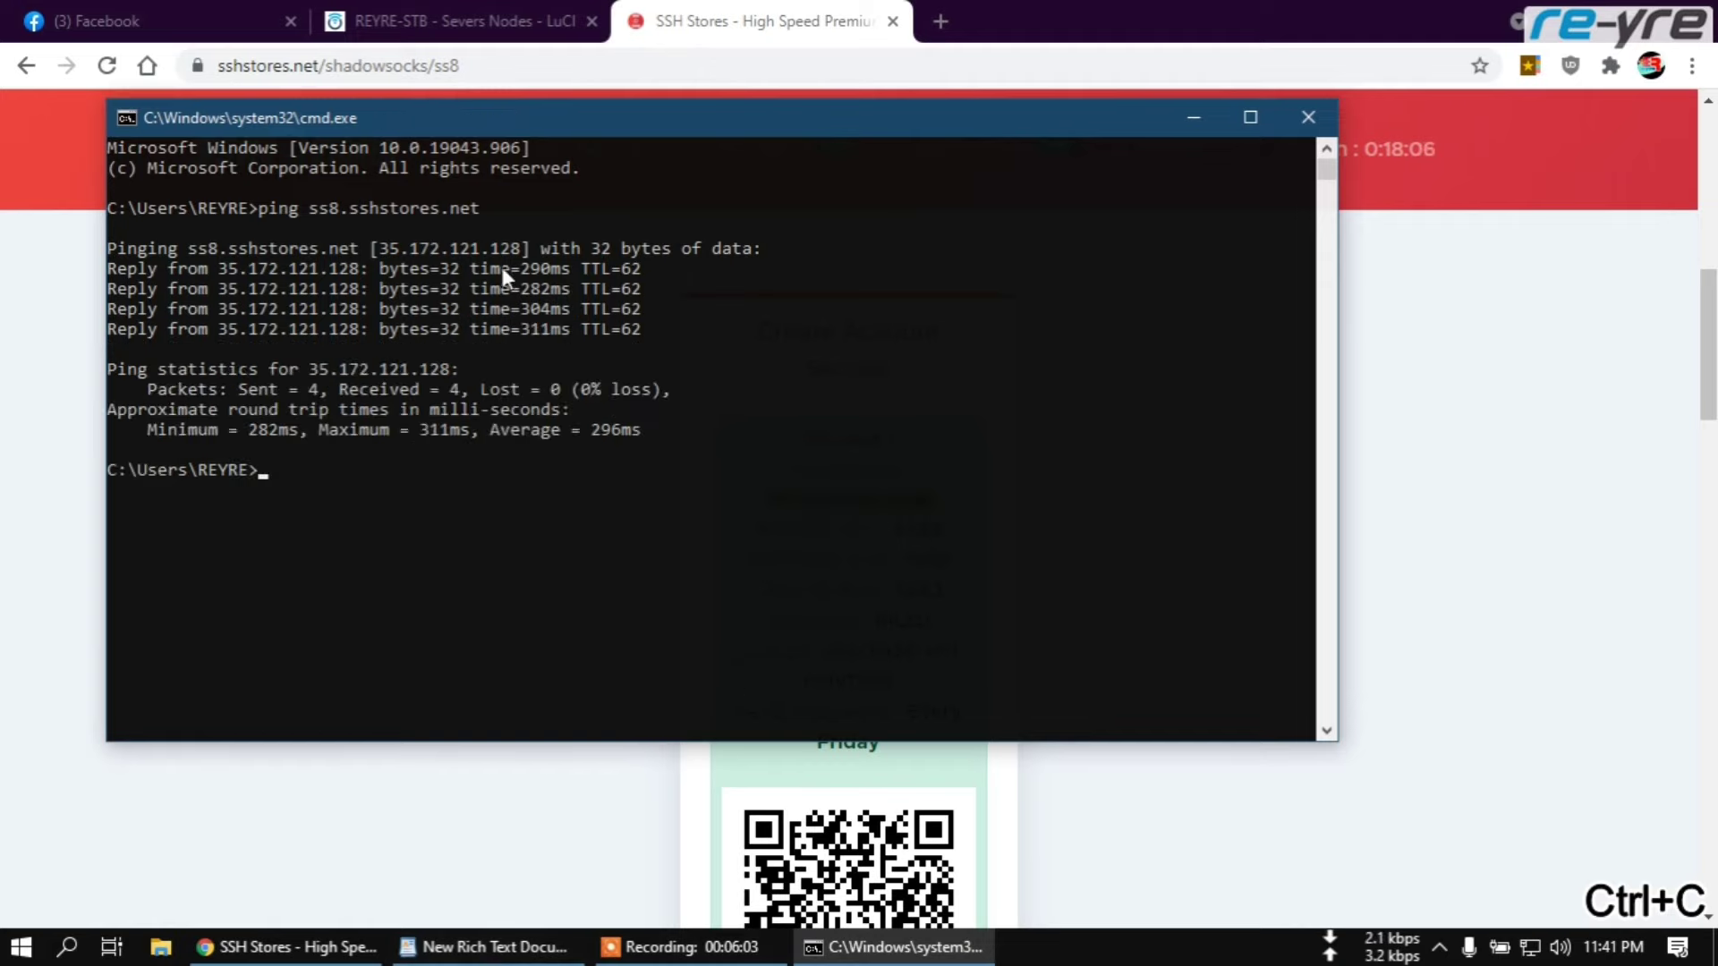
{"action": "left_click_drag", "start_coordinate": [387, 248], "coordinate": [514, 251]}
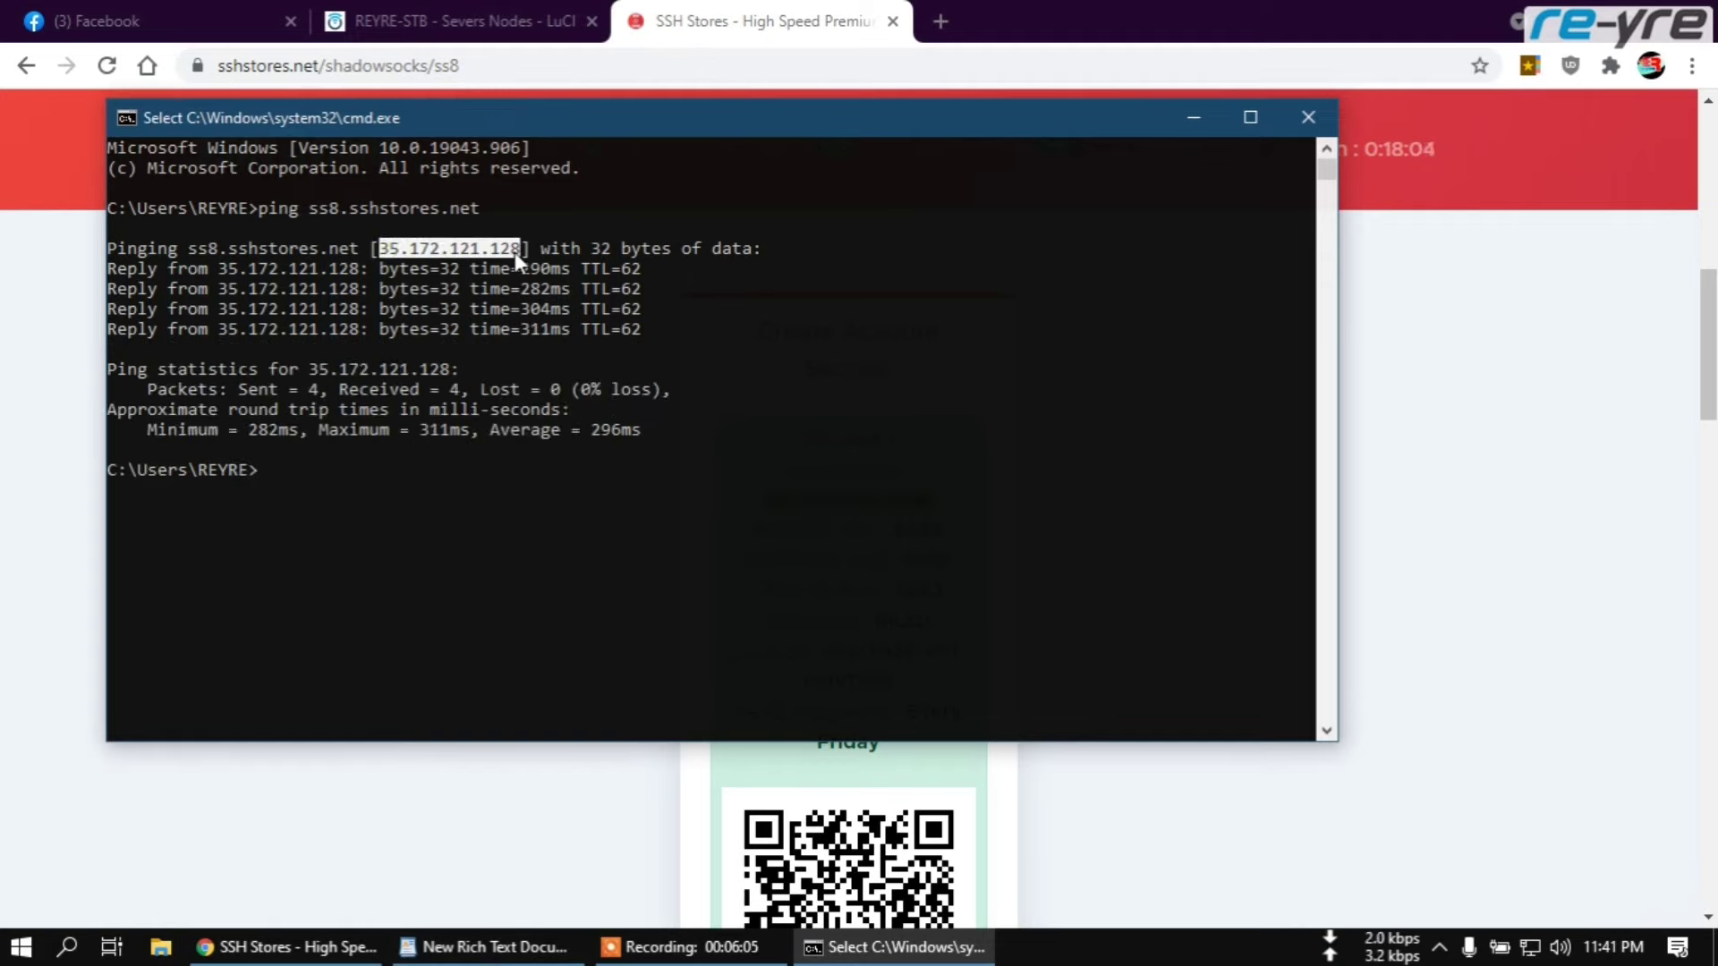
{"action": "key", "text": "ctrl+c"}
{"action": "left_click", "coordinate": [488, 947]}
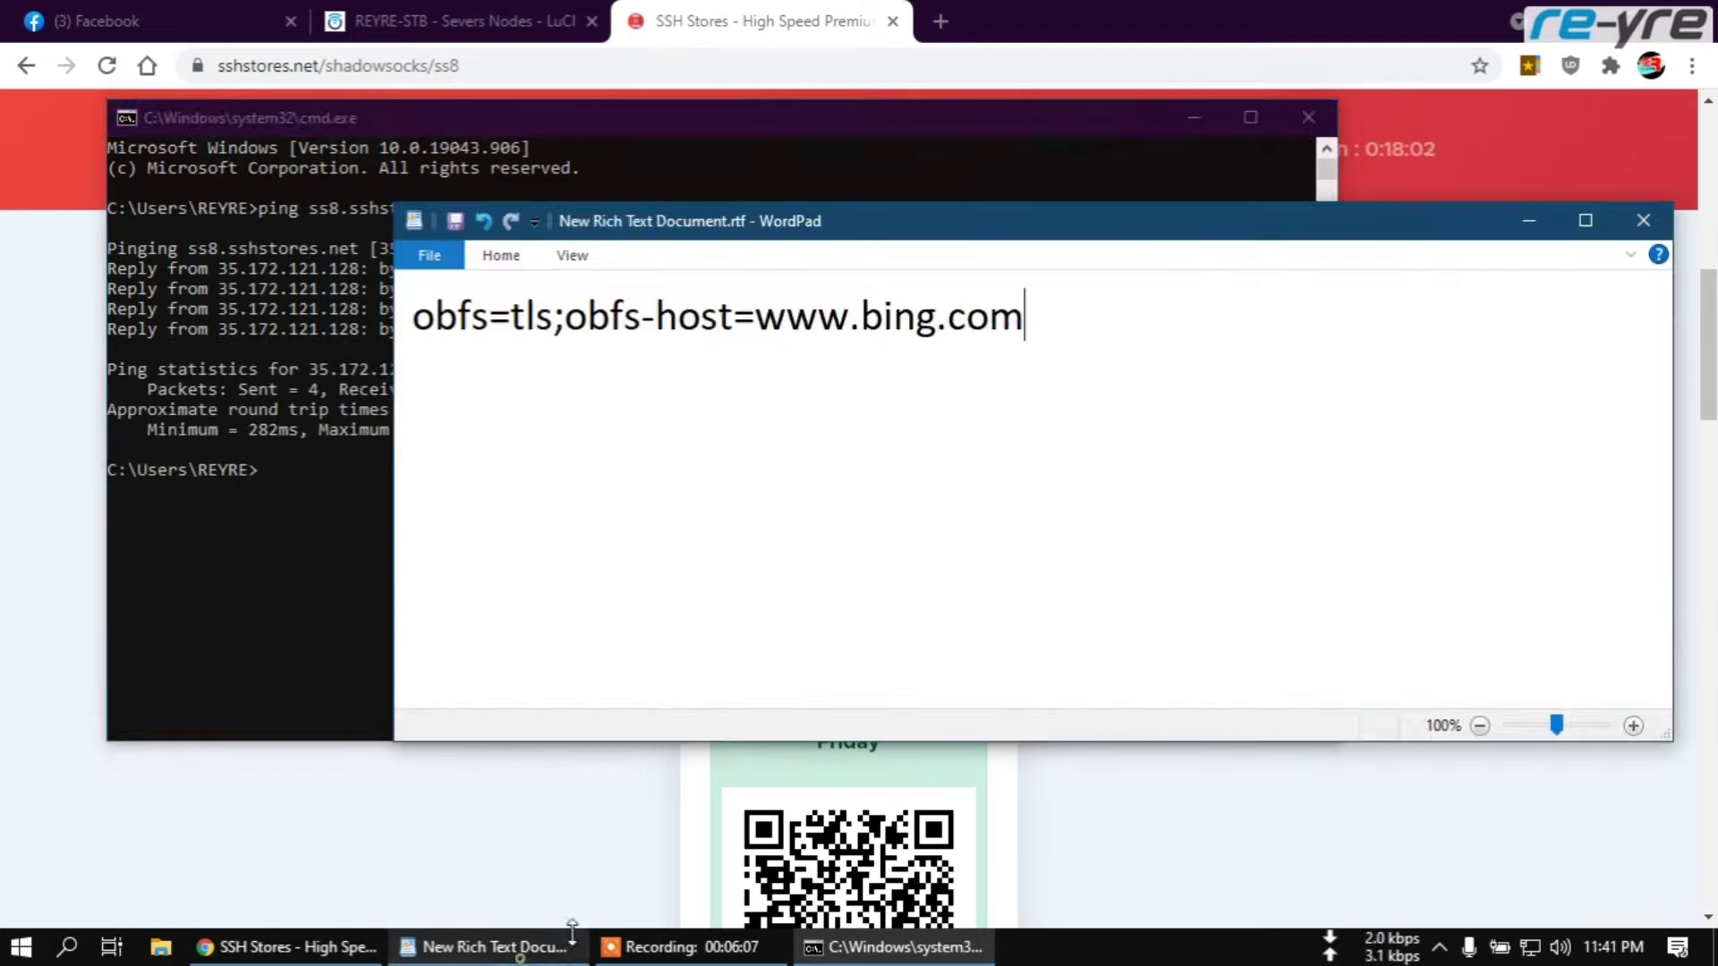
{"action": "key", "text": "Return"}
{"action": "key", "text": "ctrl+v"}
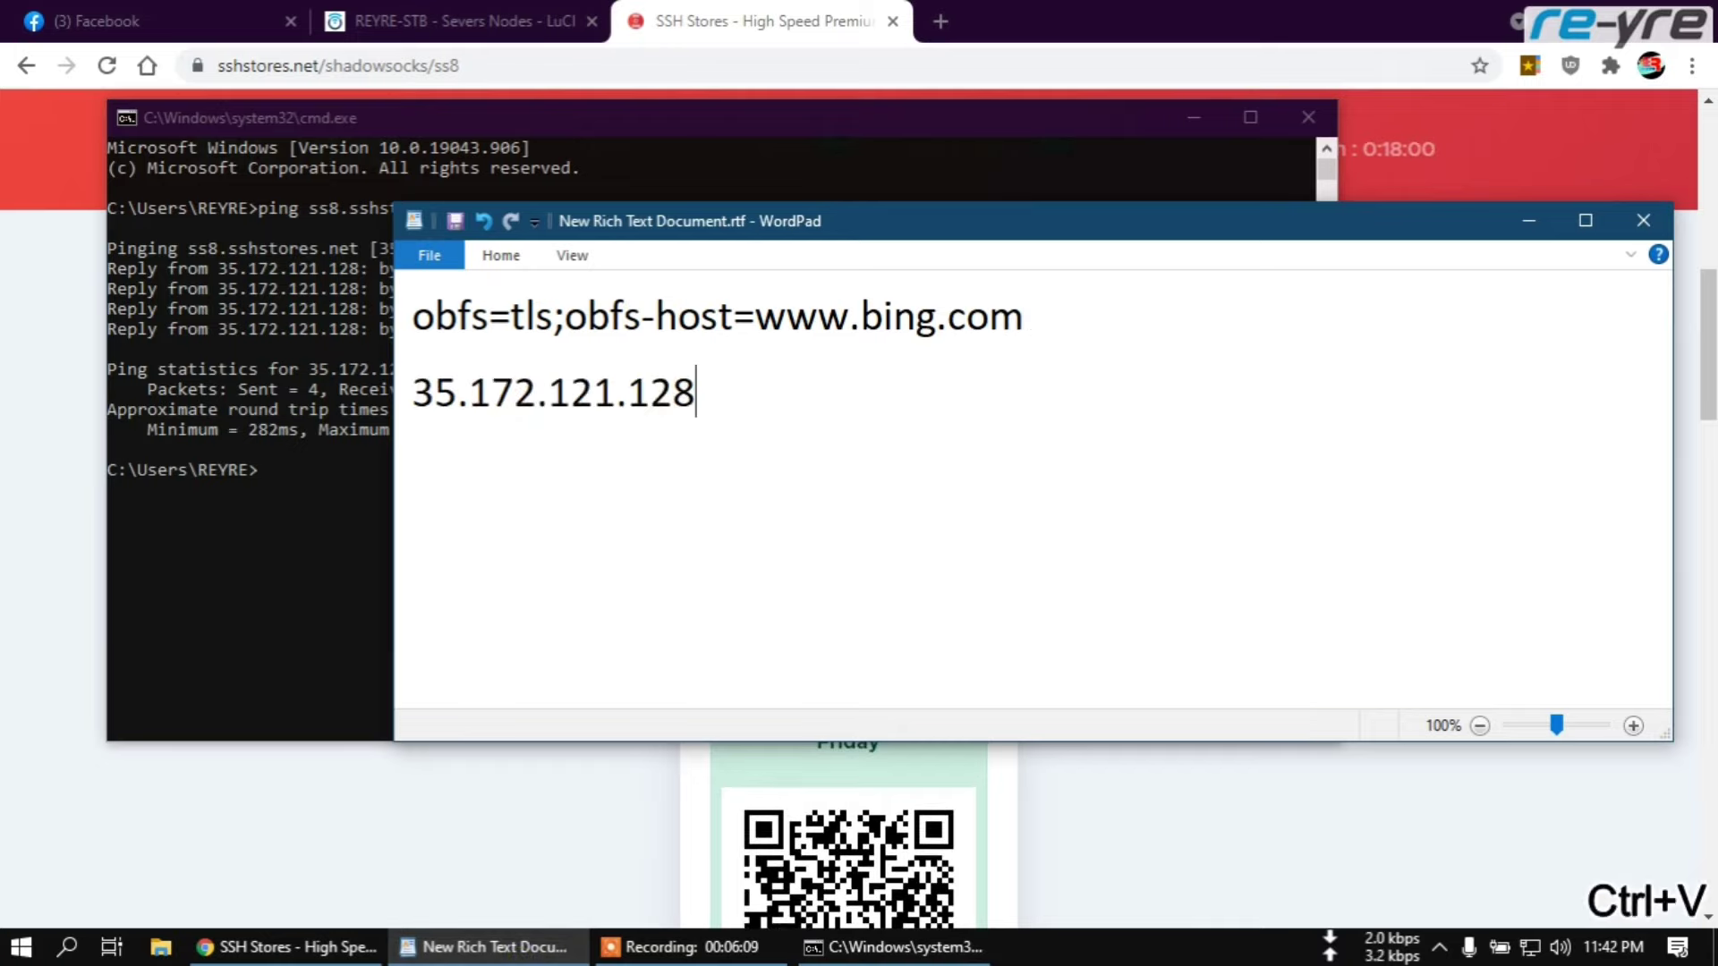
In the router's SSR Client settings, set Main Server and Game Mode UDP Server to [SS]:SS1, and save and apply
{"action": "left_click", "coordinate": [593, 16]}
{"action": "left_click", "coordinate": [452, 13]}
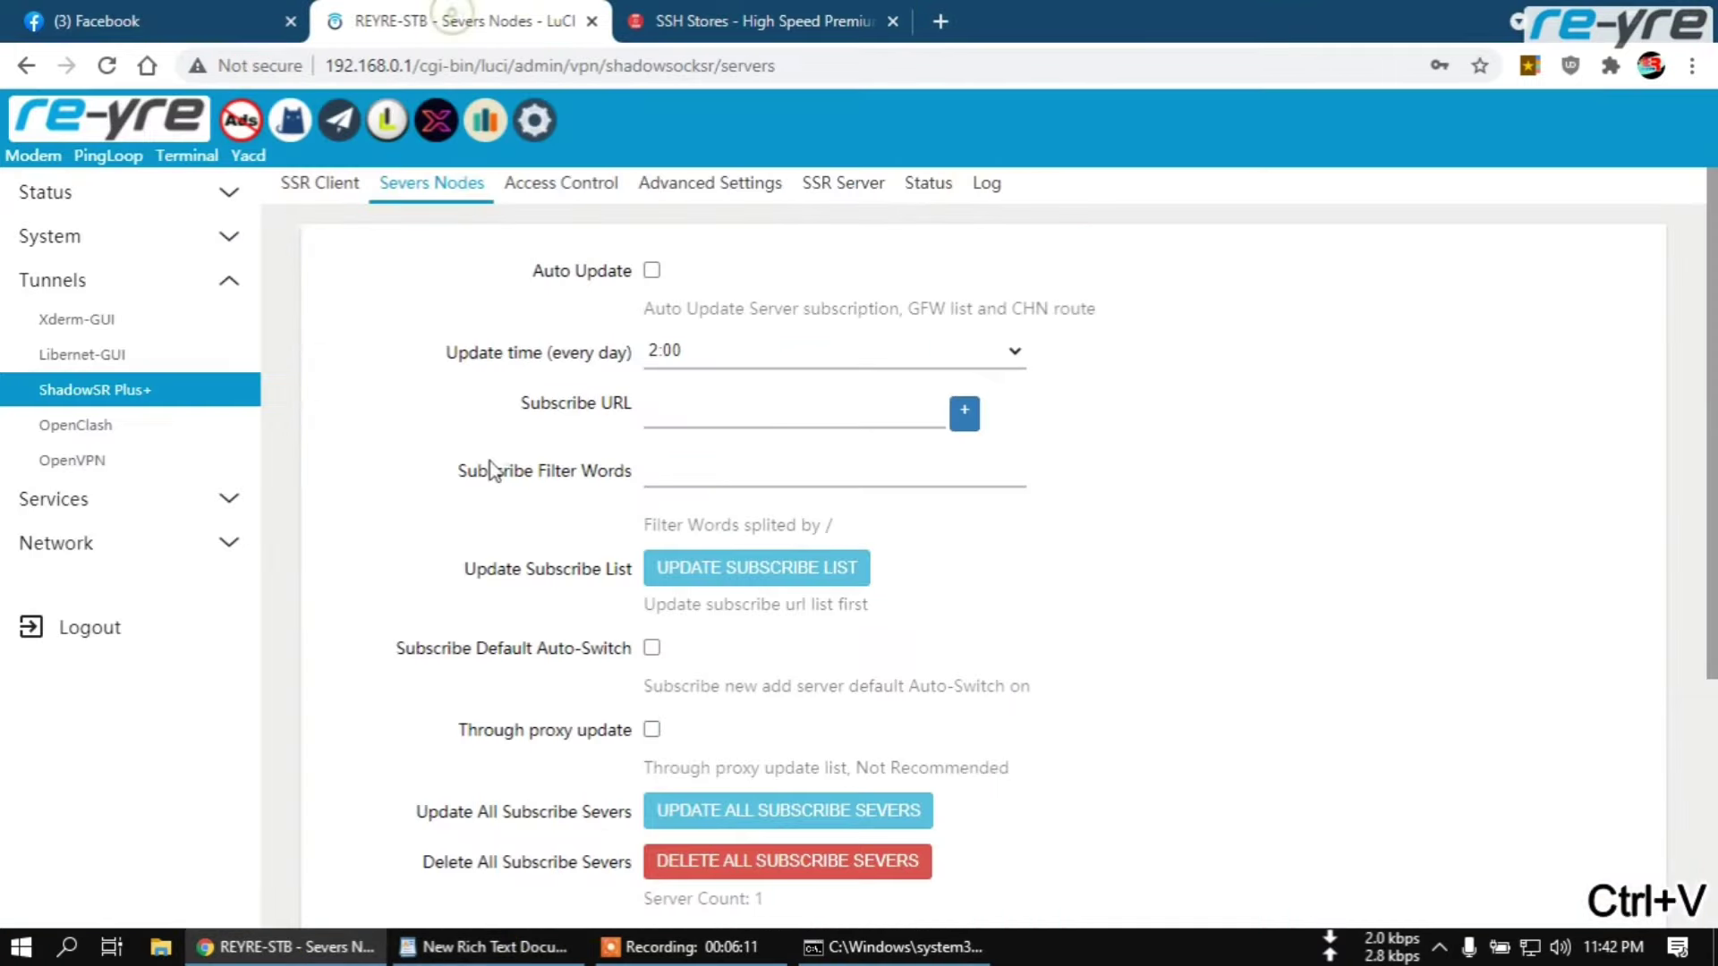
{"action": "left_click", "coordinate": [309, 185]}
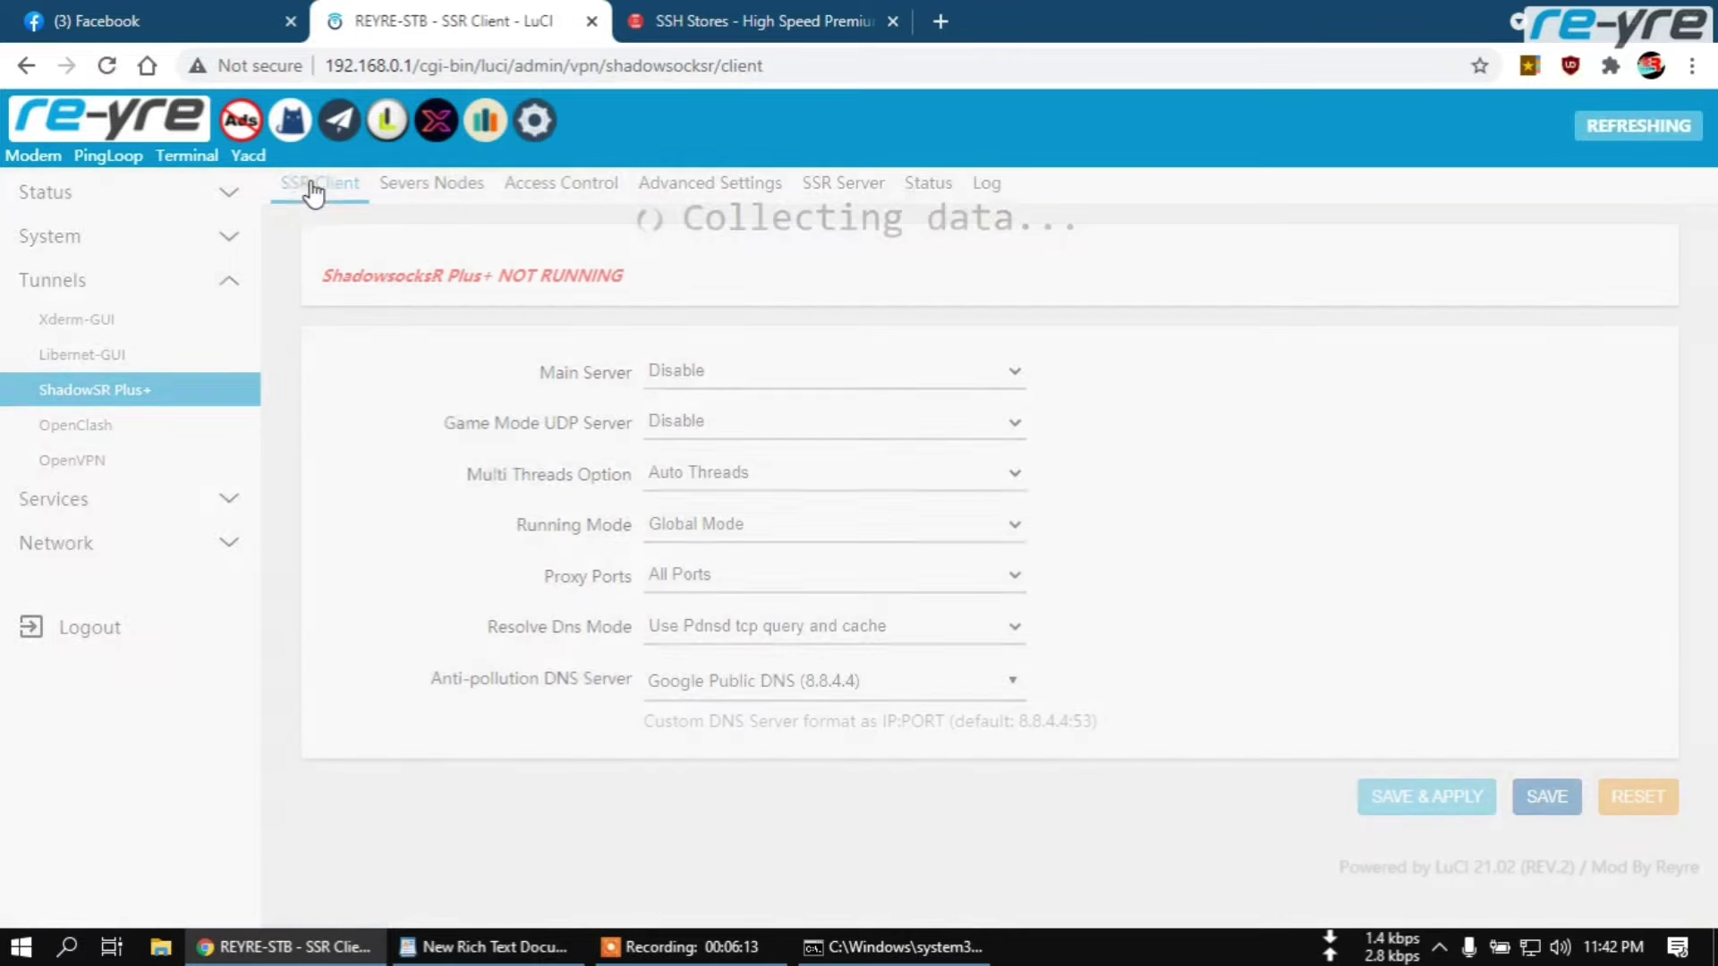
{"action": "left_click", "coordinate": [846, 374]}
{"action": "left_click", "coordinate": [787, 423]}
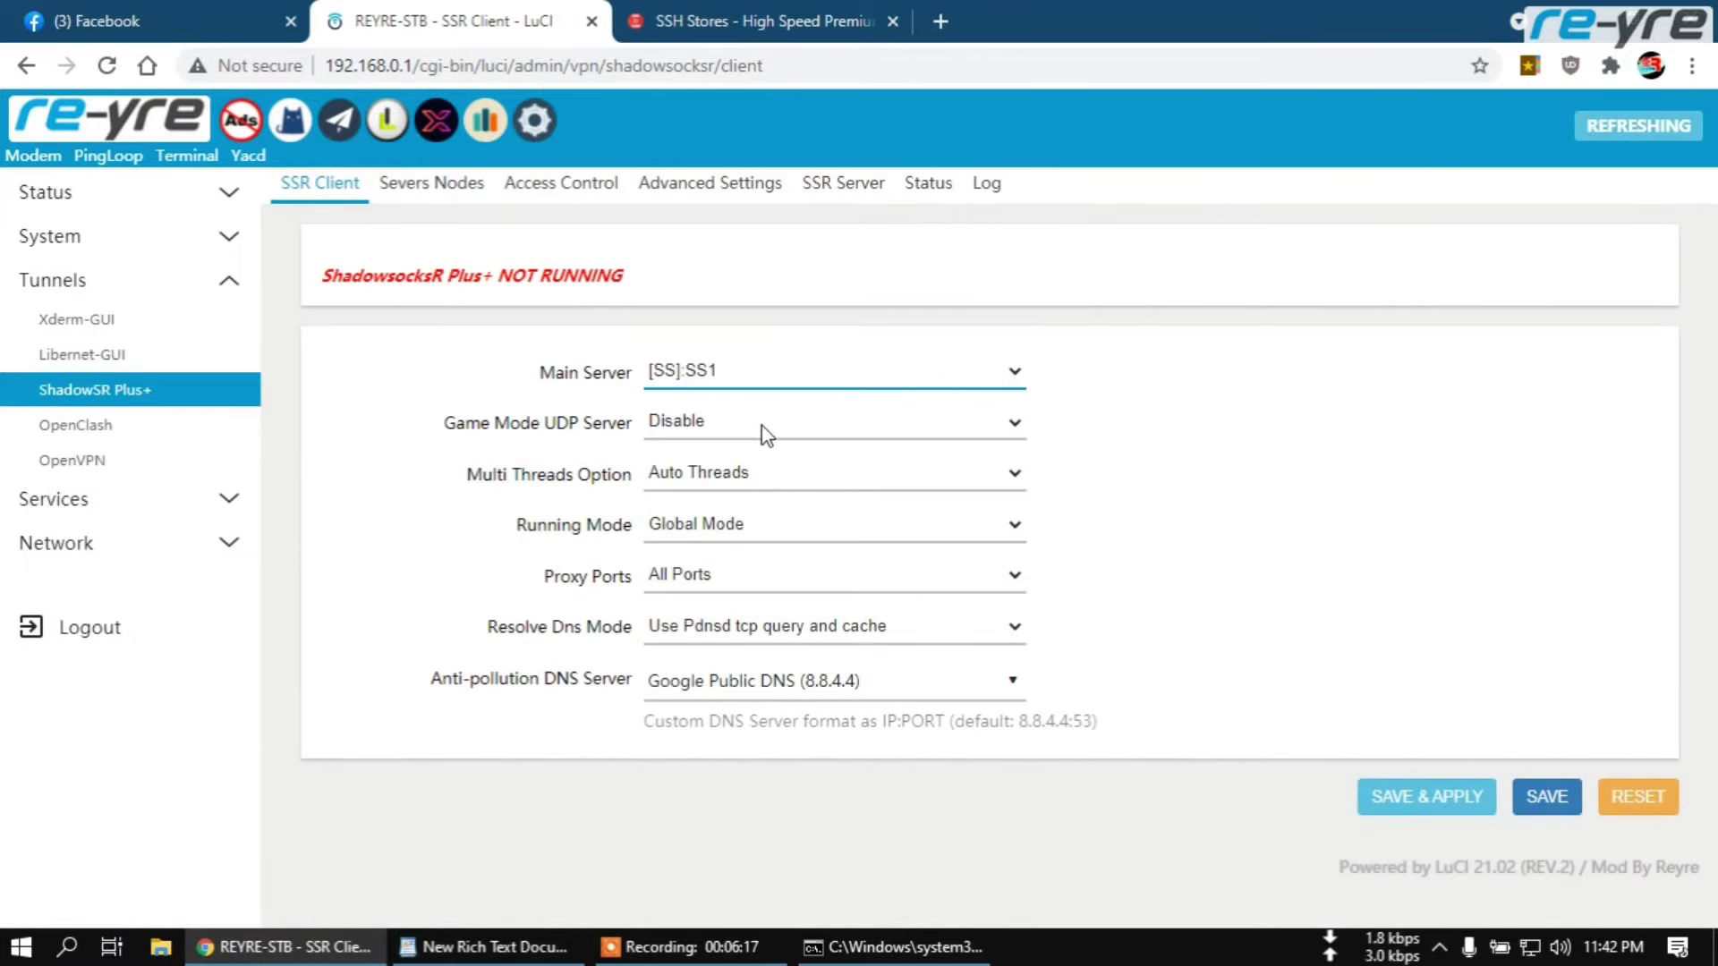
{"action": "left_click", "coordinate": [757, 430]}
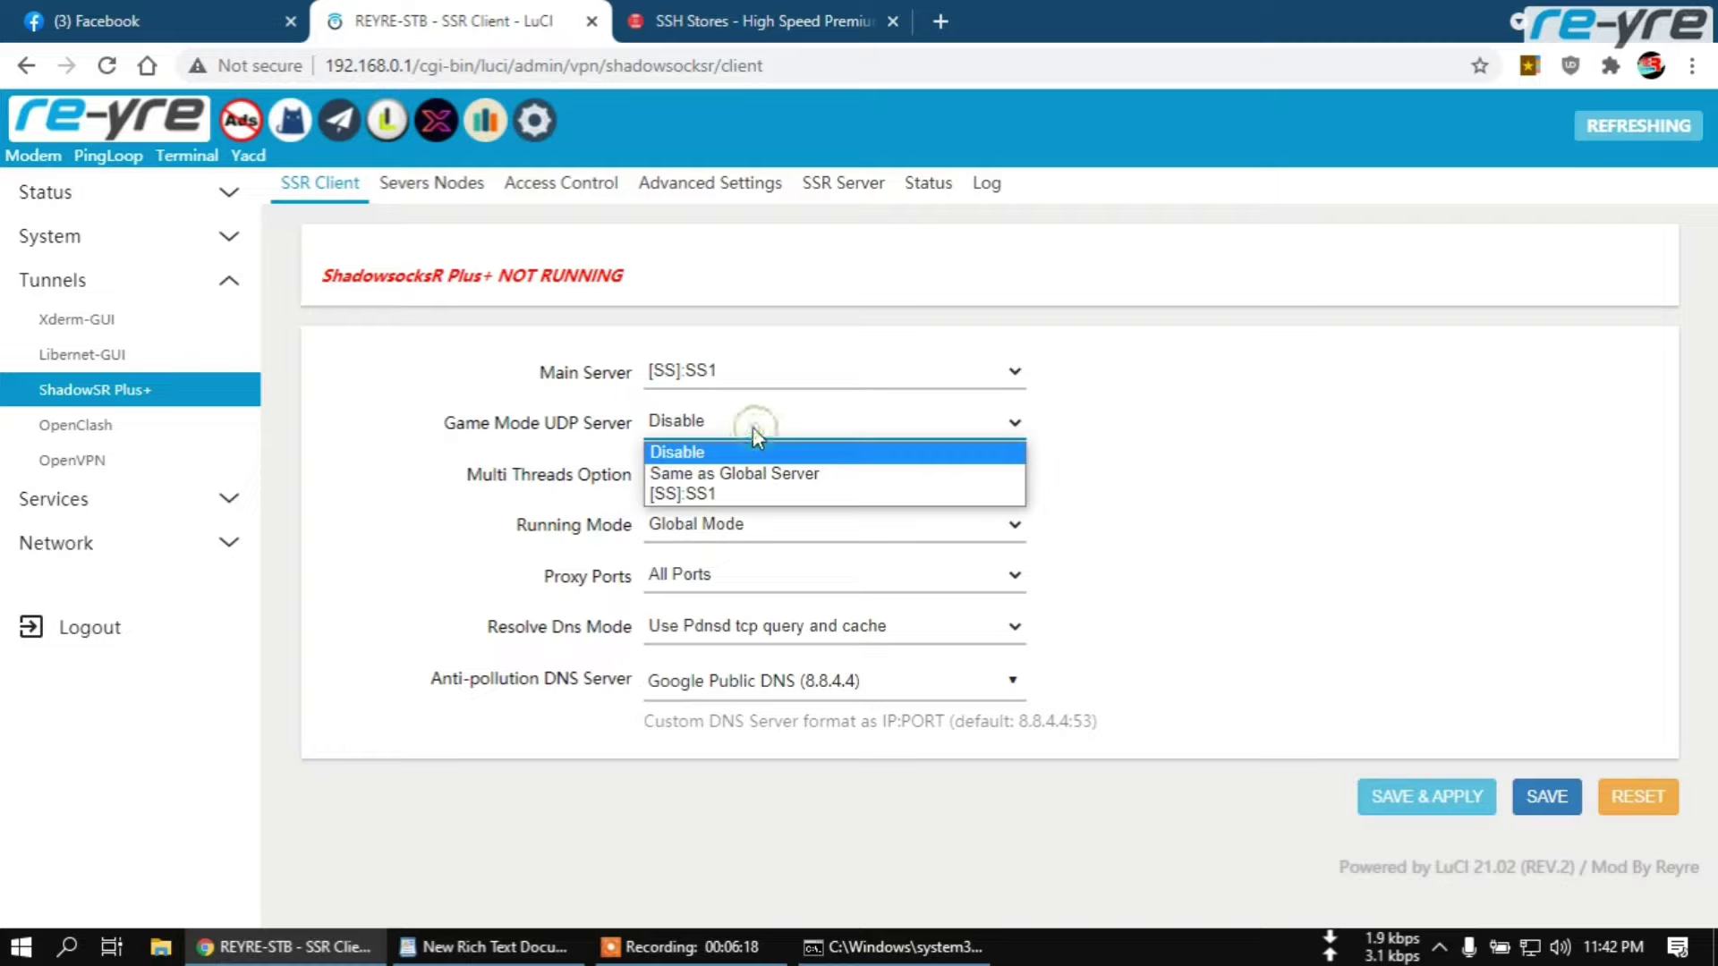
{"action": "left_click", "coordinate": [711, 494]}
{"action": "left_click", "coordinate": [1403, 805]}
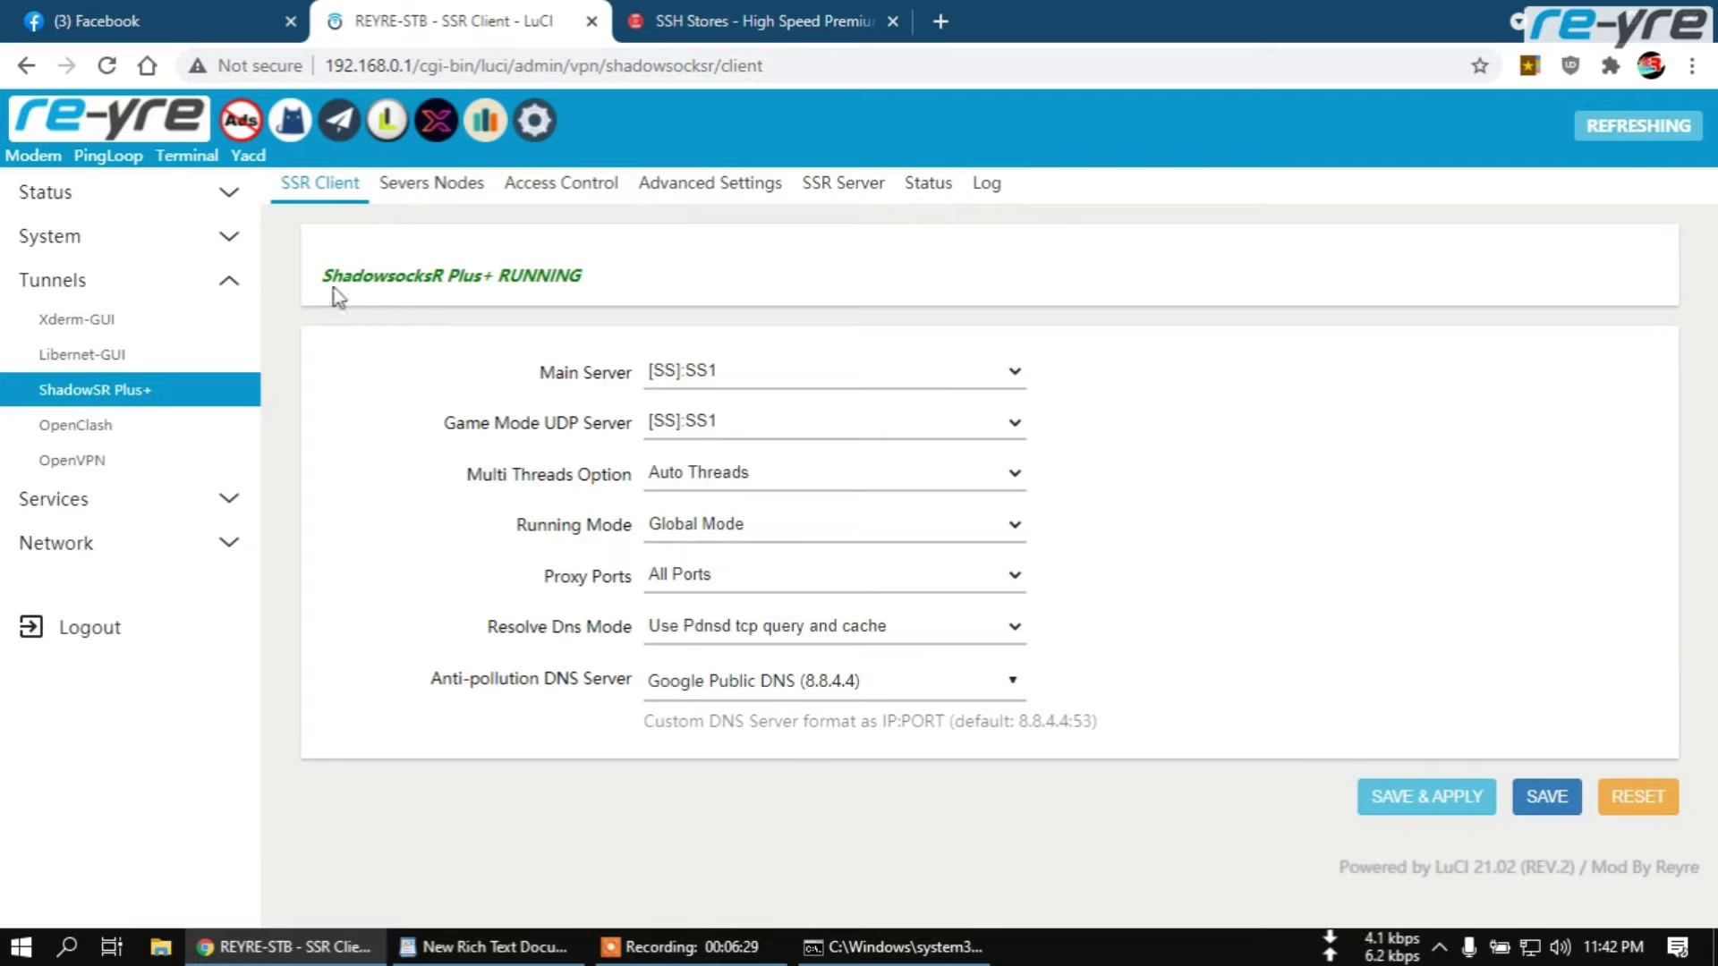
Check the ShadowsocksR Plus+ running status and examine its log
{"action": "left_click_drag", "start_coordinate": [328, 281], "coordinate": [587, 274]}
{"action": "left_click", "coordinate": [474, 318]}
{"action": "left_click", "coordinate": [987, 184]}
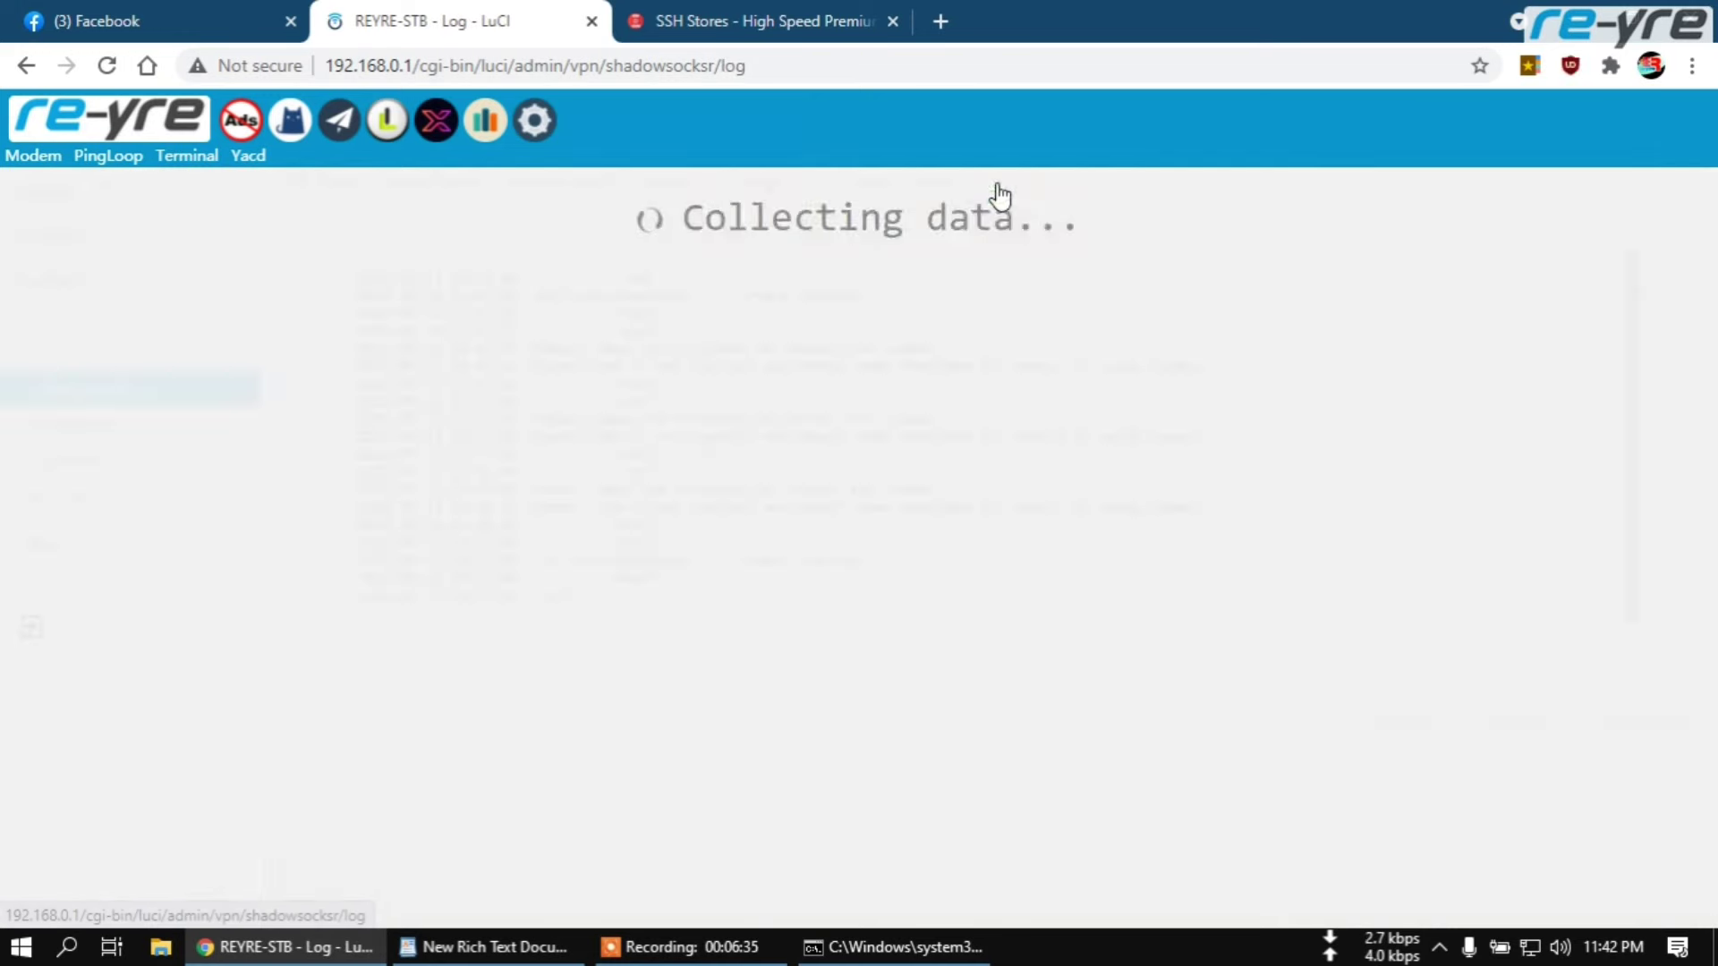
{"action": "left_click_drag", "start_coordinate": [724, 296], "coordinate": [884, 296]}
{"action": "left_click", "coordinate": [884, 297]}
{"action": "left_click", "coordinate": [340, 188]}
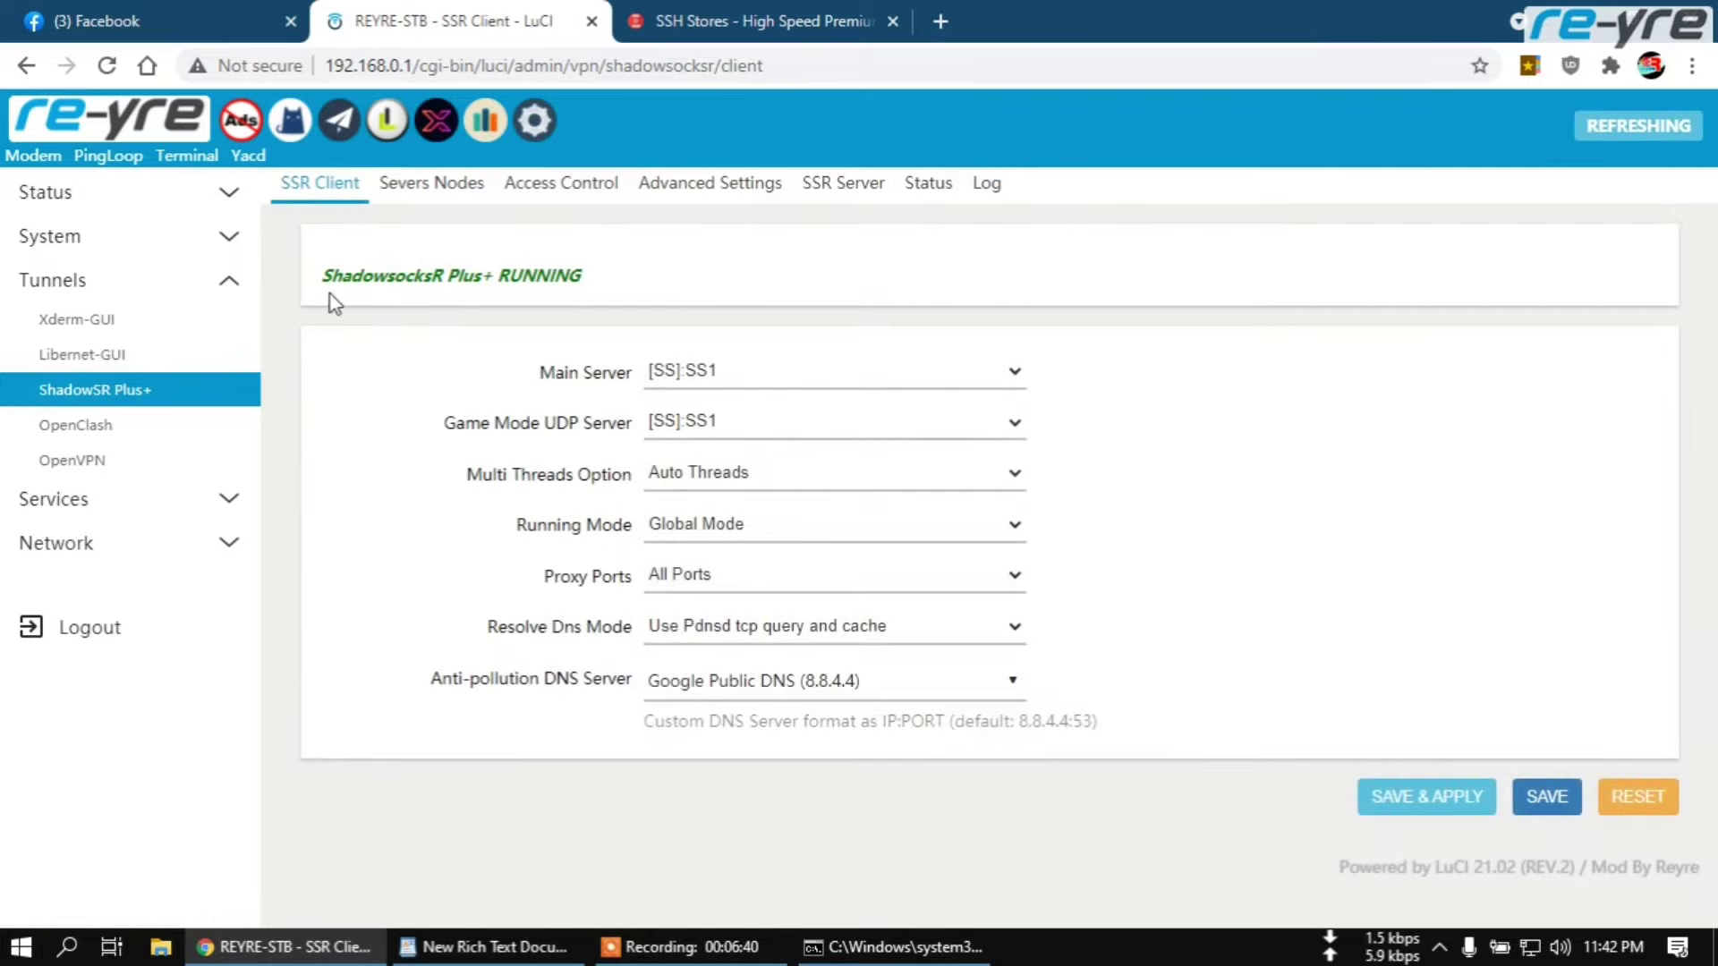
{"action": "left_click_drag", "start_coordinate": [331, 295], "coordinate": [583, 281]}
{"action": "left_click", "coordinate": [598, 280]}
Review the server IP noted in the WordPad document, and open the bookmarked What is My IP page in a new browser tab
{"action": "left_click", "coordinate": [523, 949]}
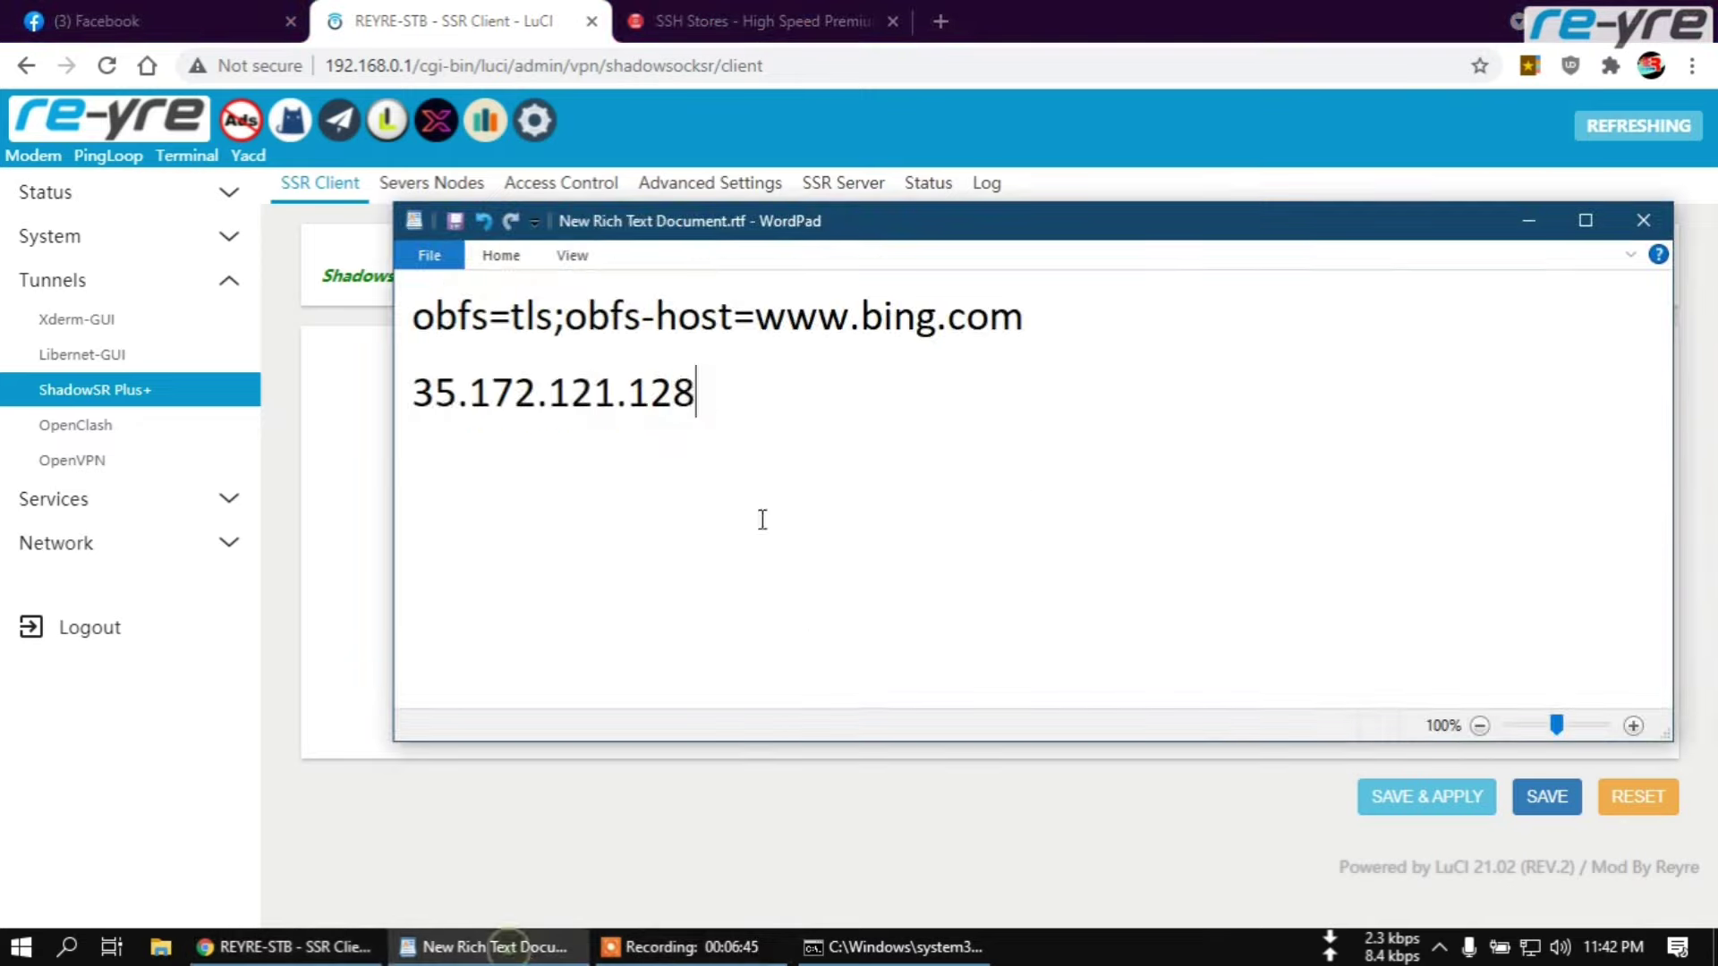
{"action": "left_click_drag", "start_coordinate": [412, 393], "coordinate": [696, 398]}
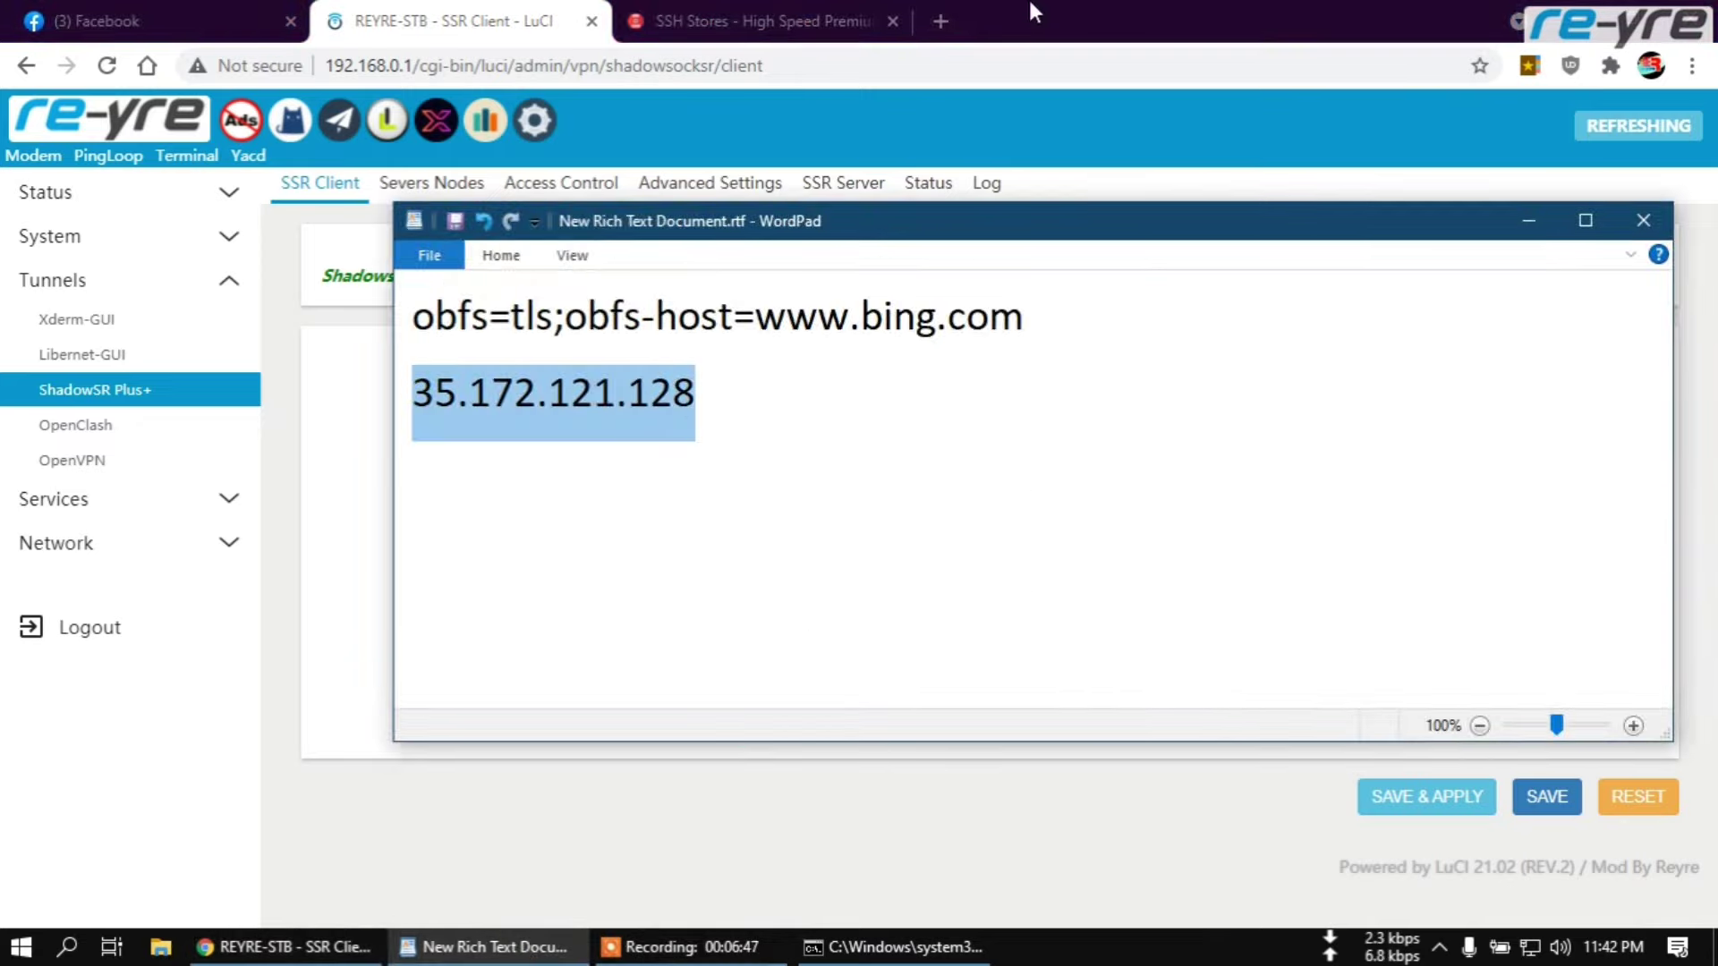
{"action": "left_click", "coordinate": [939, 21]}
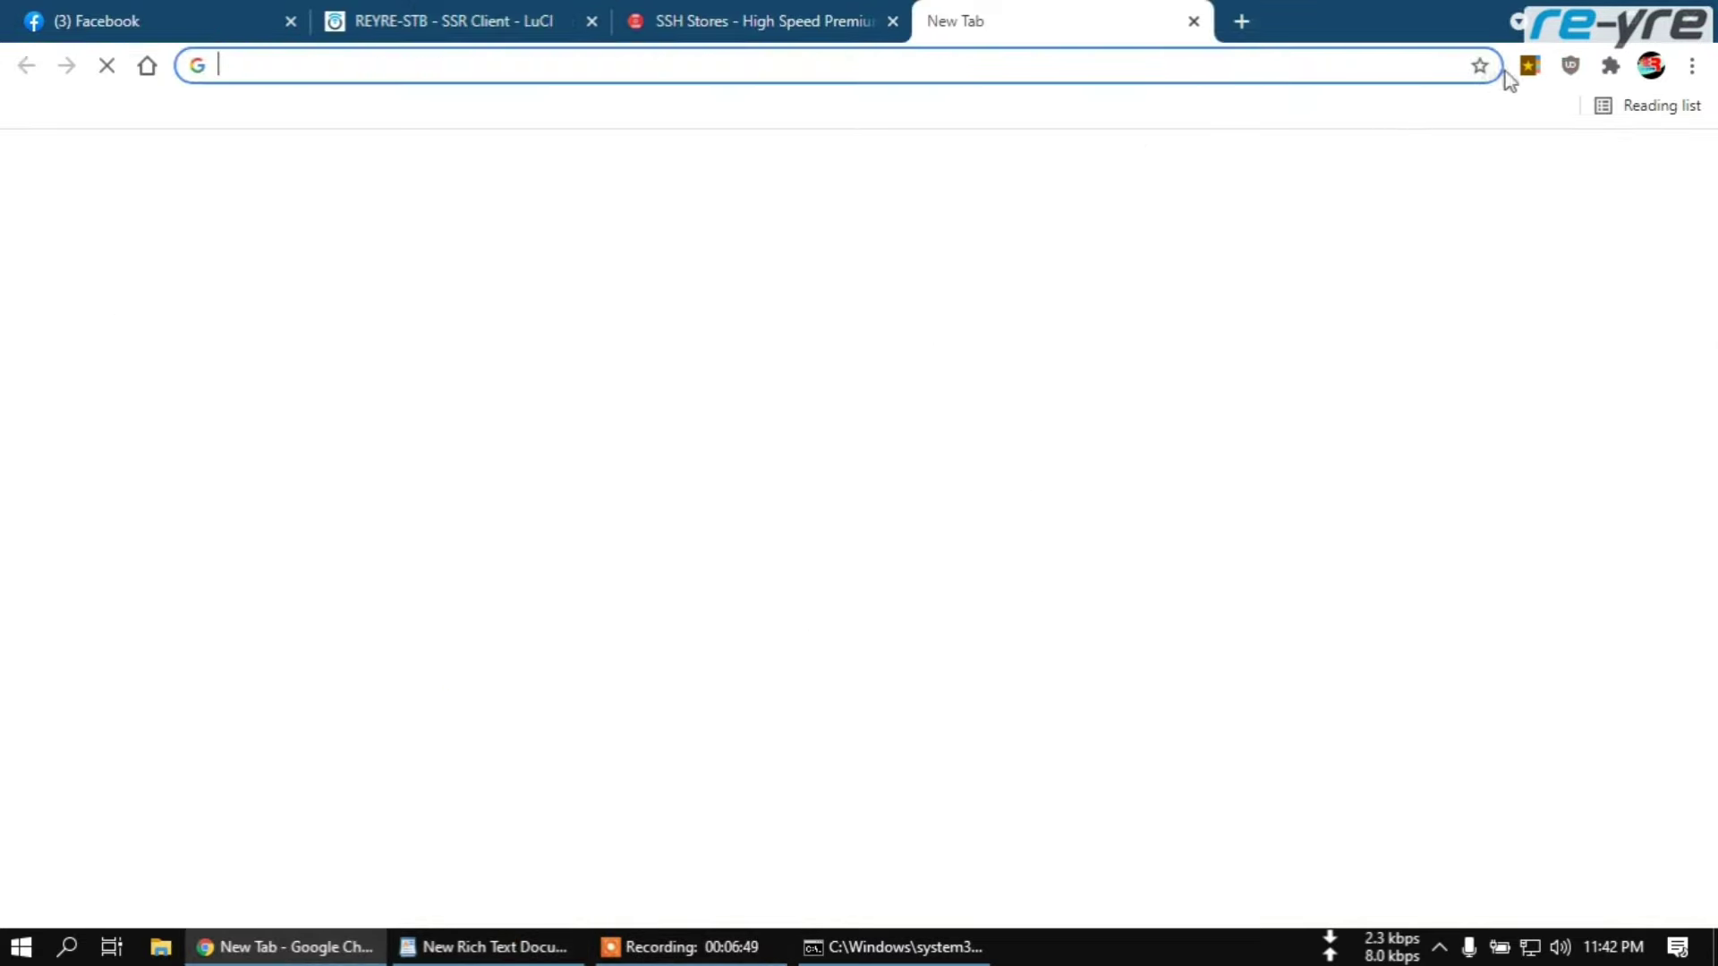
{"action": "left_click", "coordinate": [1532, 66]}
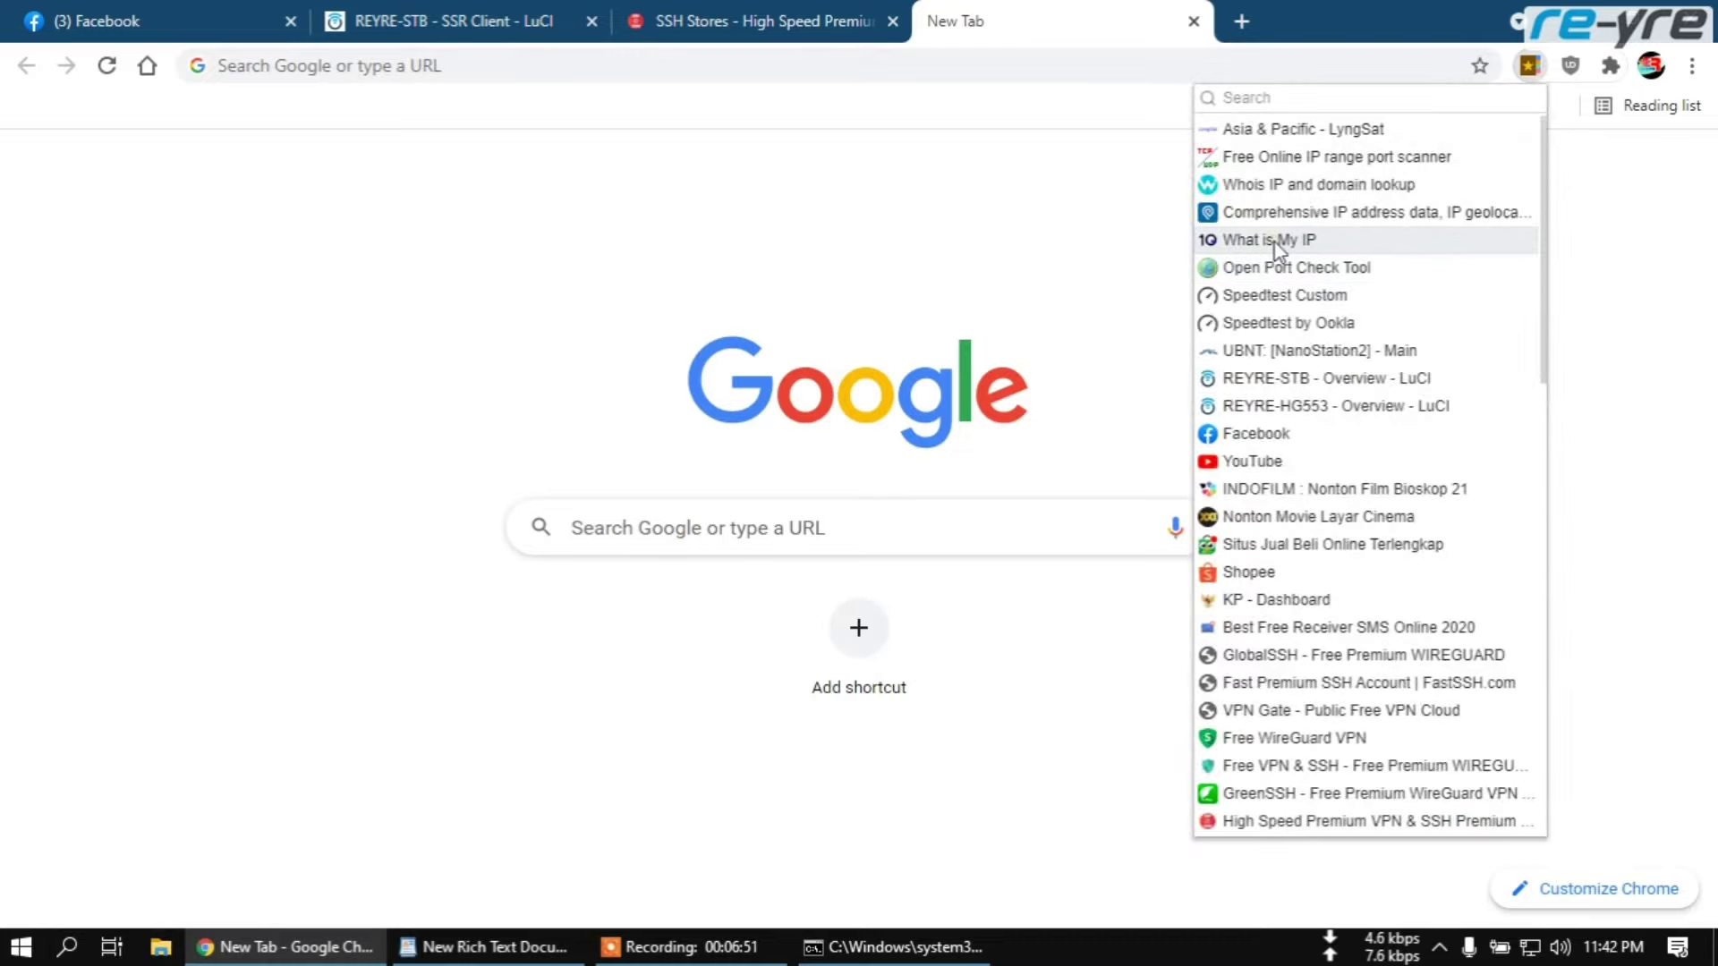
{"action": "left_click", "coordinate": [1266, 234]}
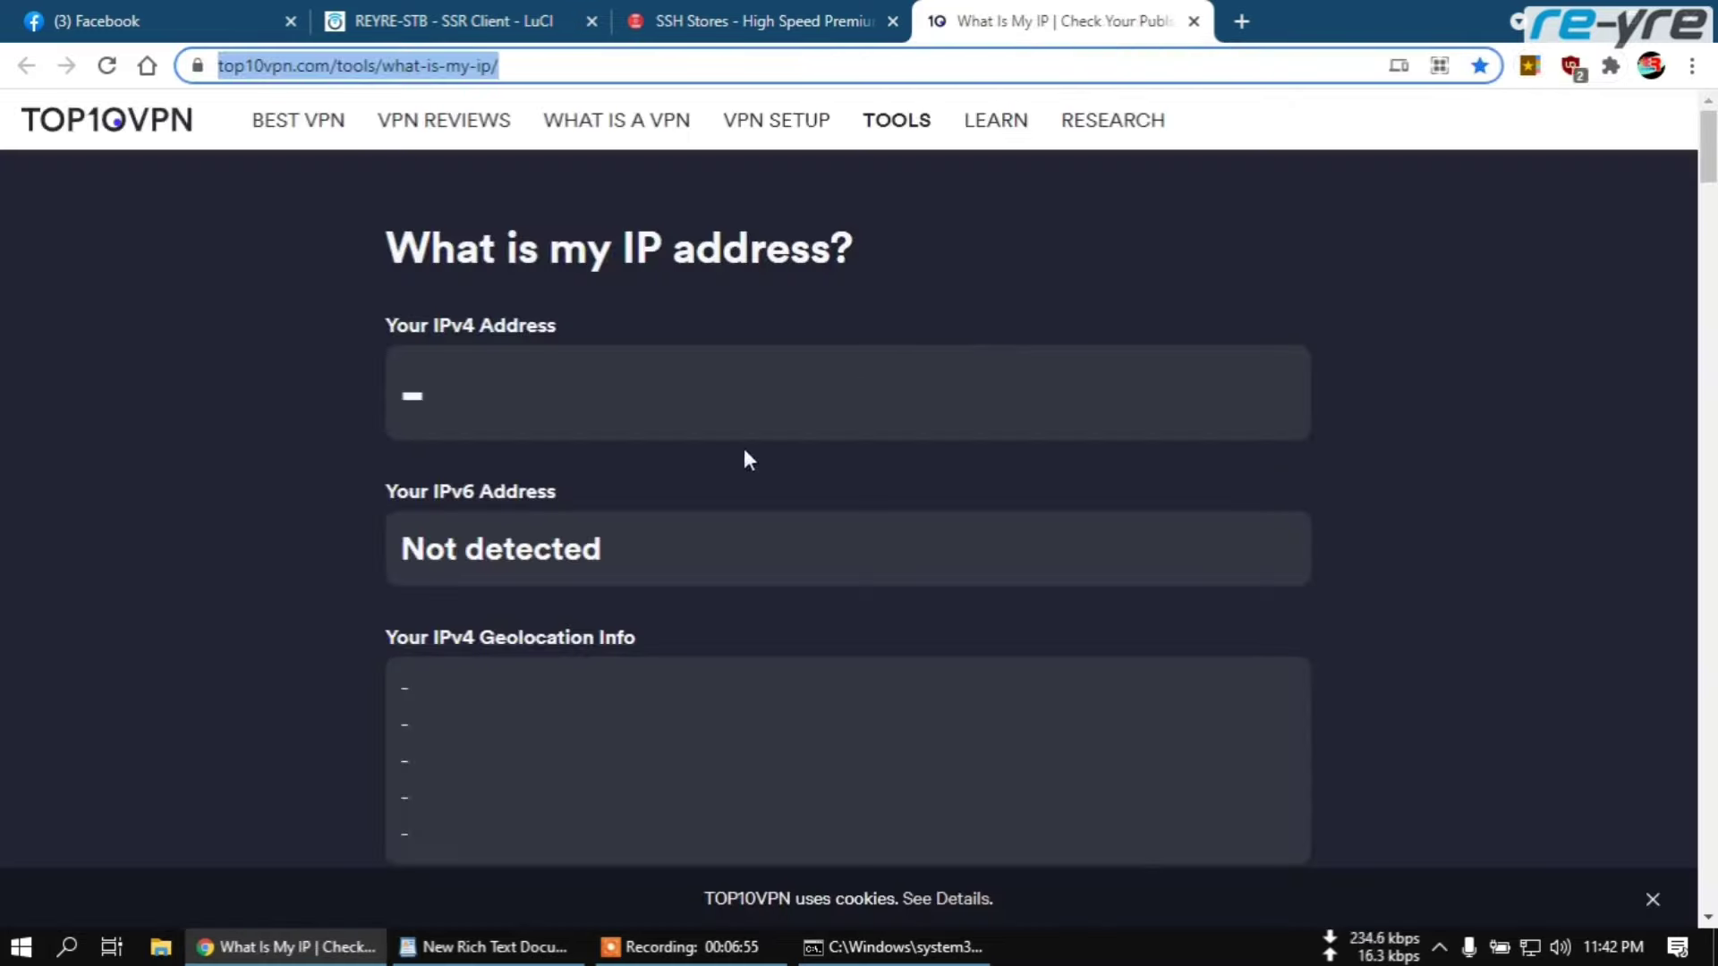
Compare the server IP noted in the WordPad document with the public IPv4 address on the What Is My IP page
{"action": "left_click", "coordinate": [501, 947]}
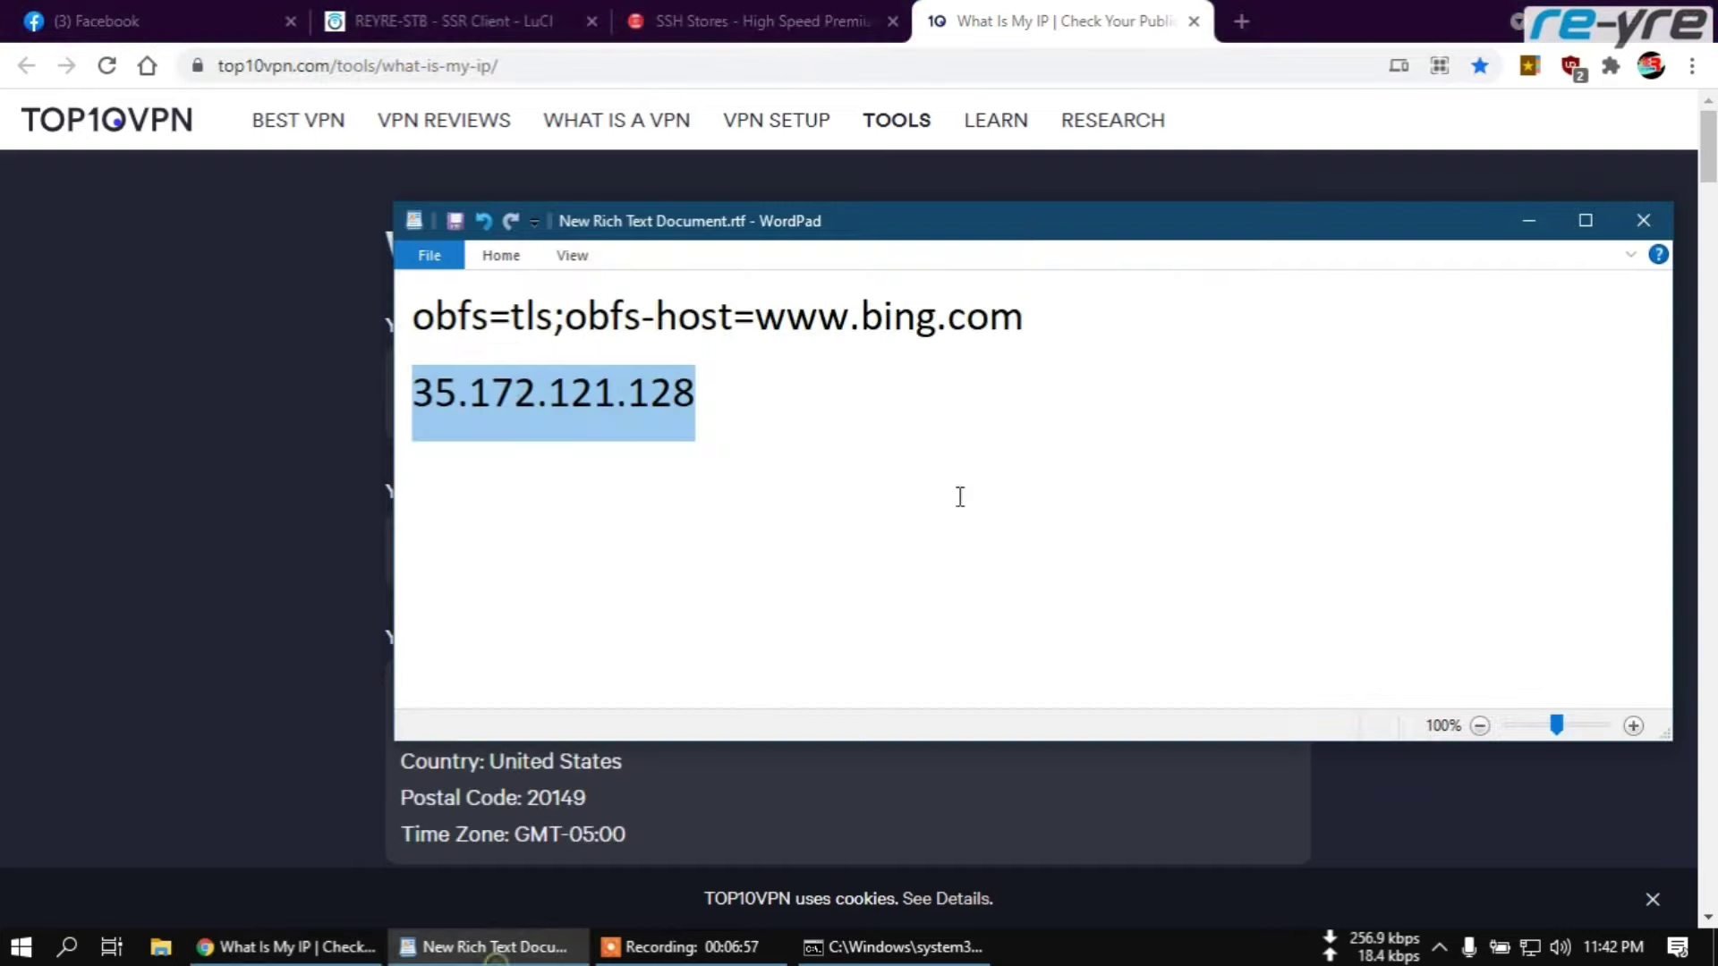
{"action": "left_click_drag", "start_coordinate": [958, 219], "coordinate": [960, 472]}
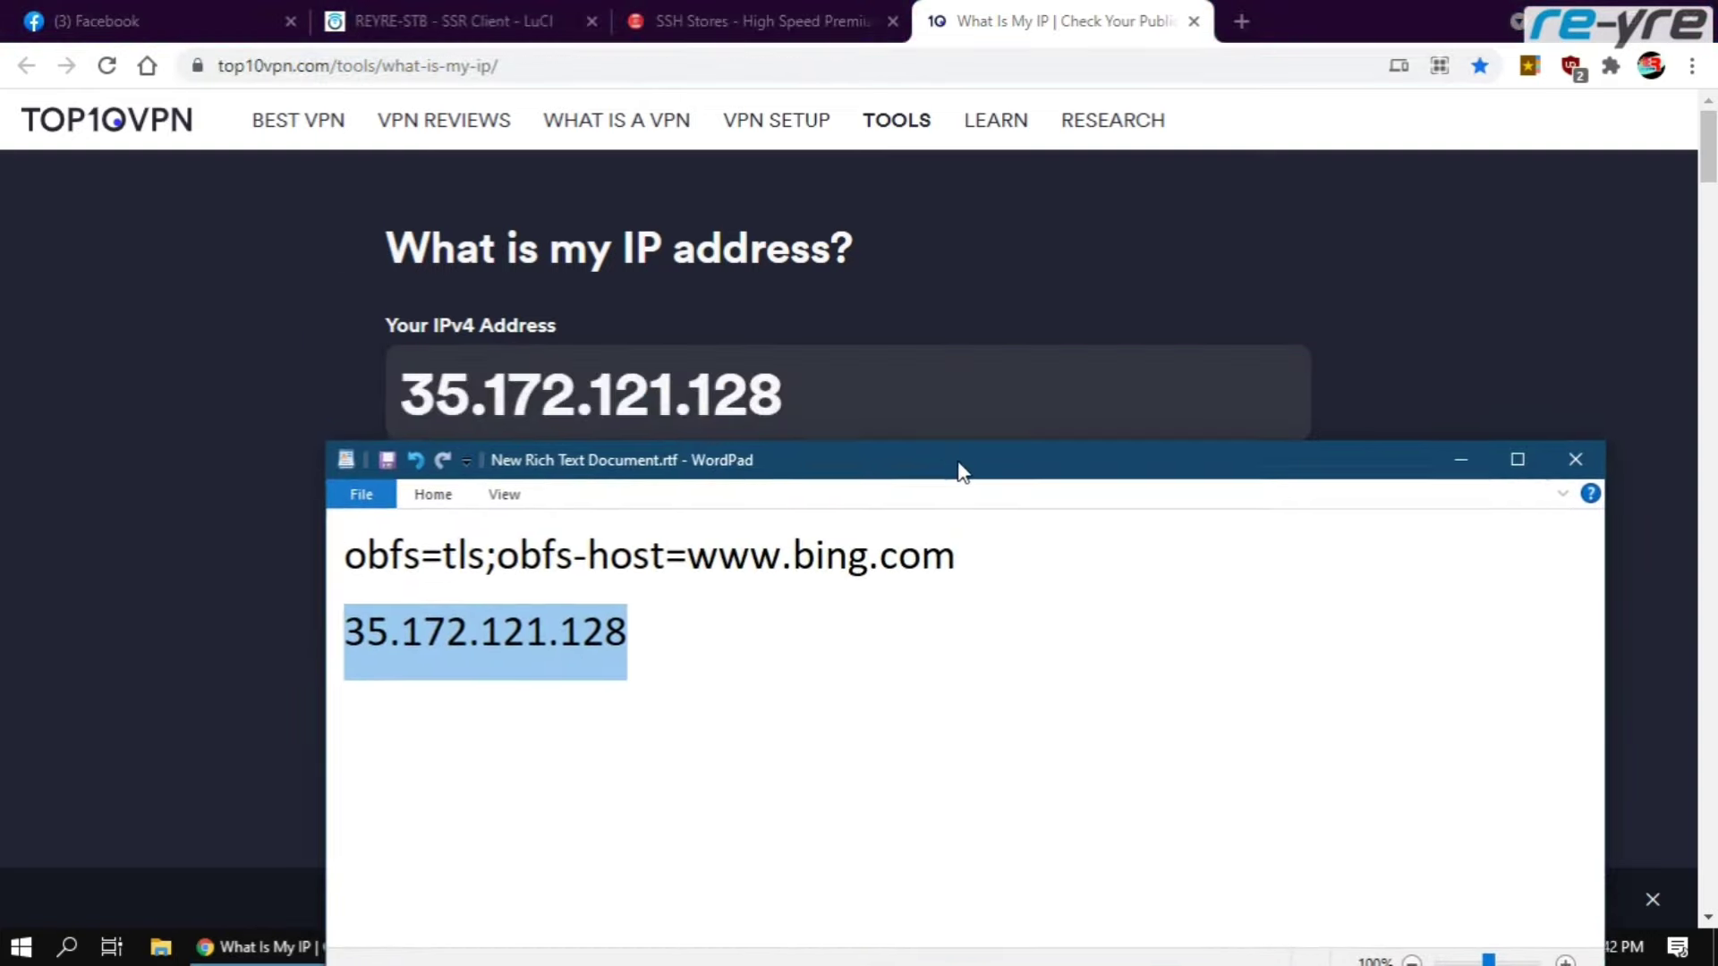
{"action": "left_click", "coordinate": [641, 641]}
{"action": "left_click_drag", "start_coordinate": [346, 632], "coordinate": [628, 631]}
{"action": "left_click", "coordinate": [632, 632]}
{"action": "left_click_drag", "start_coordinate": [1339, 471], "coordinate": [1334, 275]}
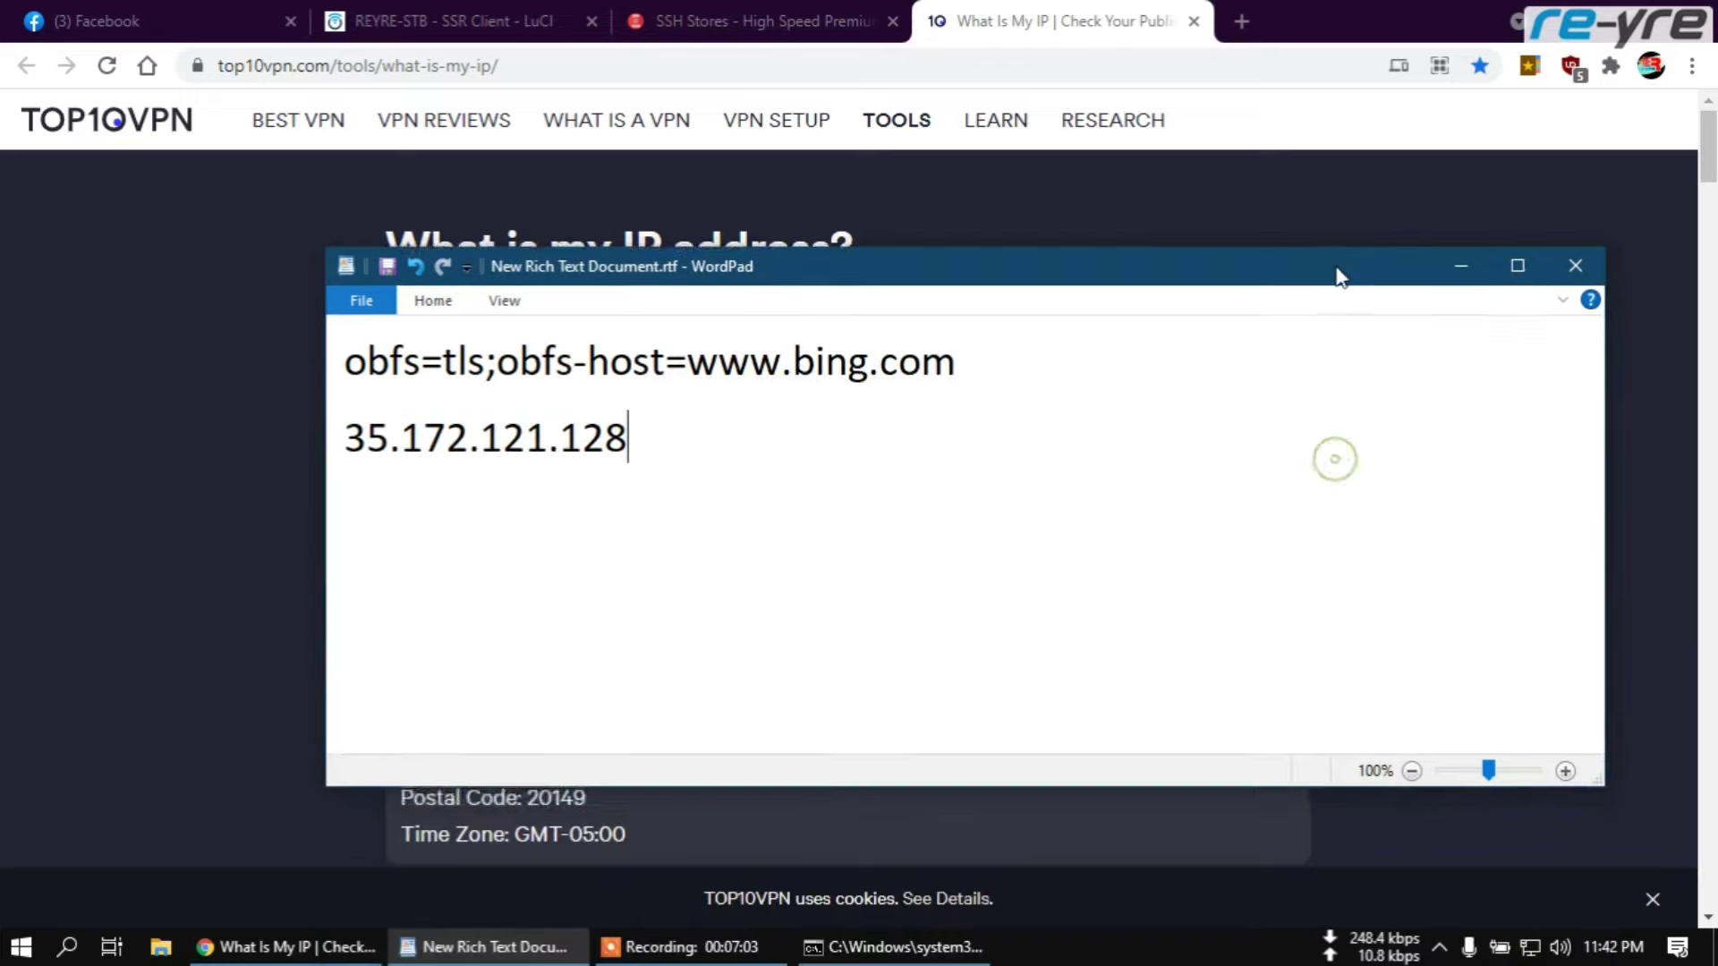
{"action": "left_click", "coordinate": [1442, 275]}
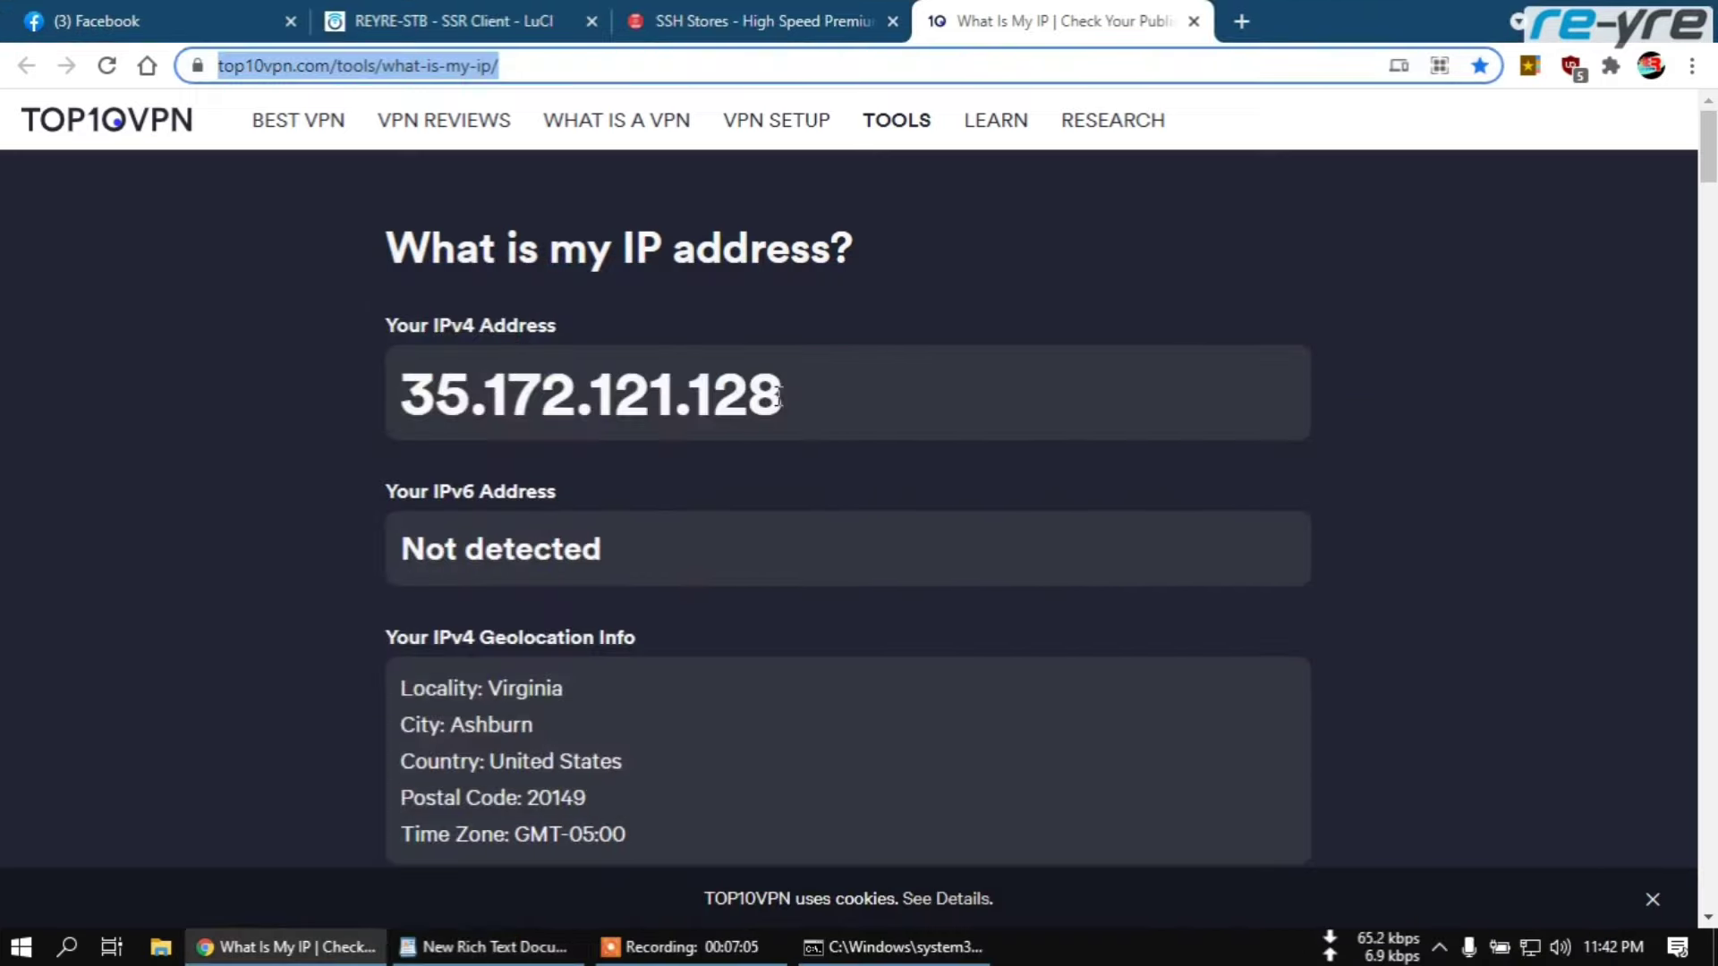
{"action": "left_click_drag", "start_coordinate": [778, 396], "coordinate": [407, 394]}
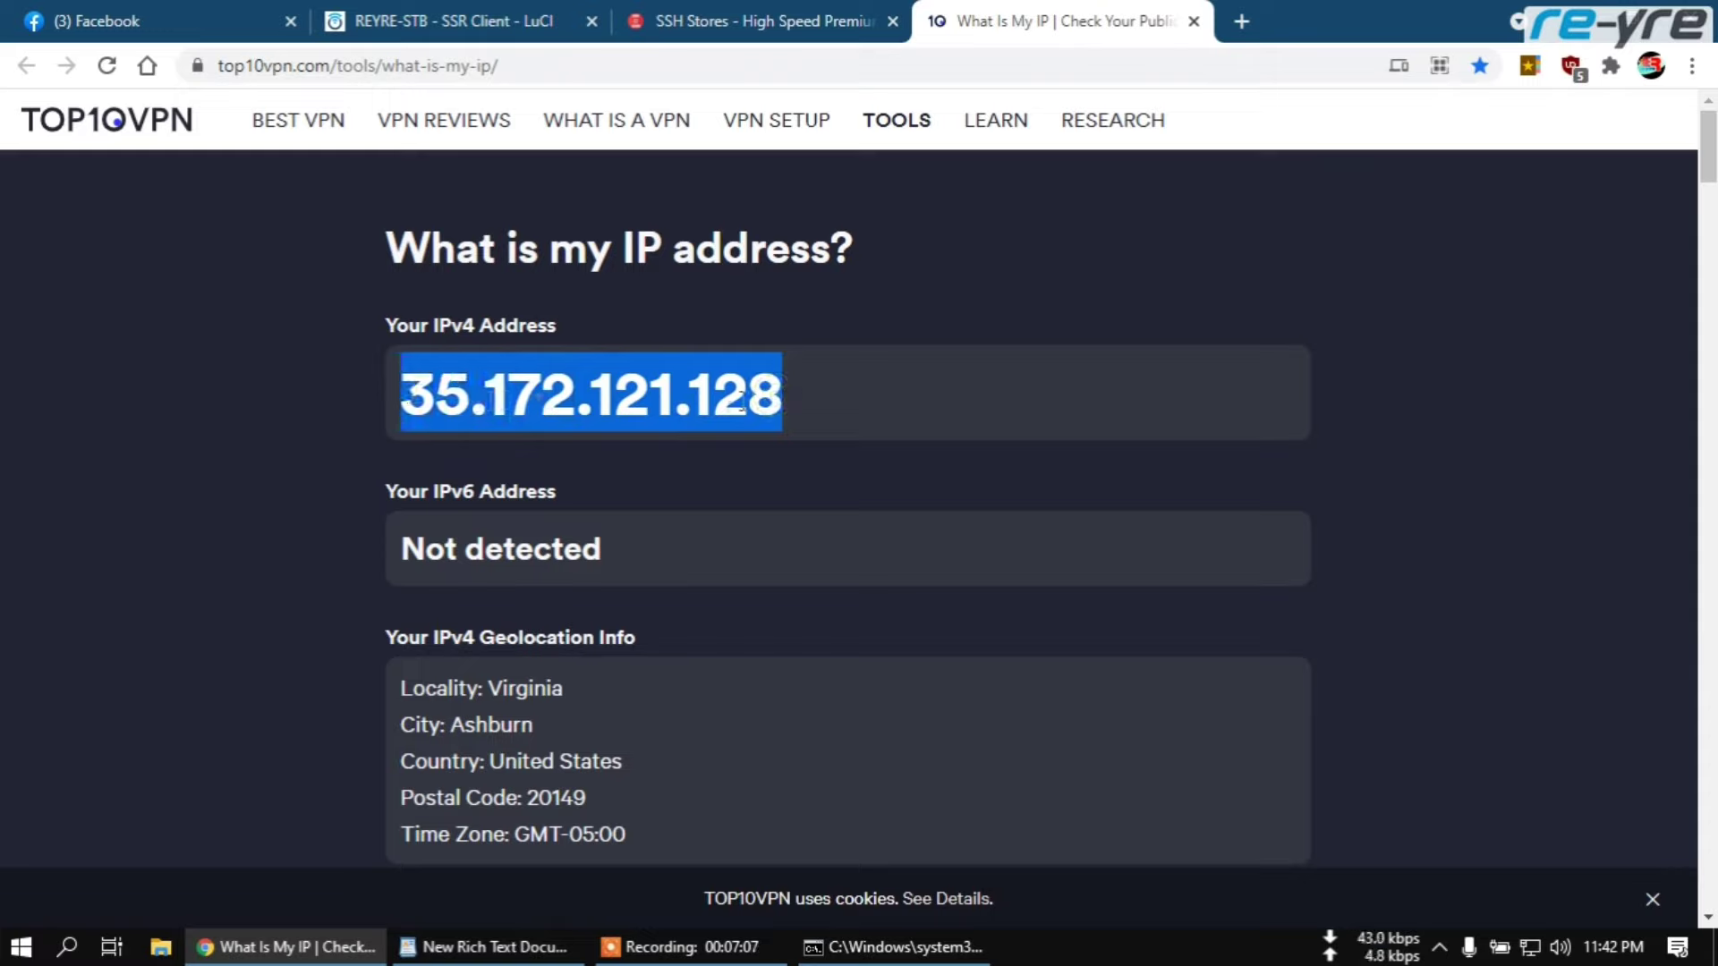
{"action": "left_click", "coordinate": [793, 402]}
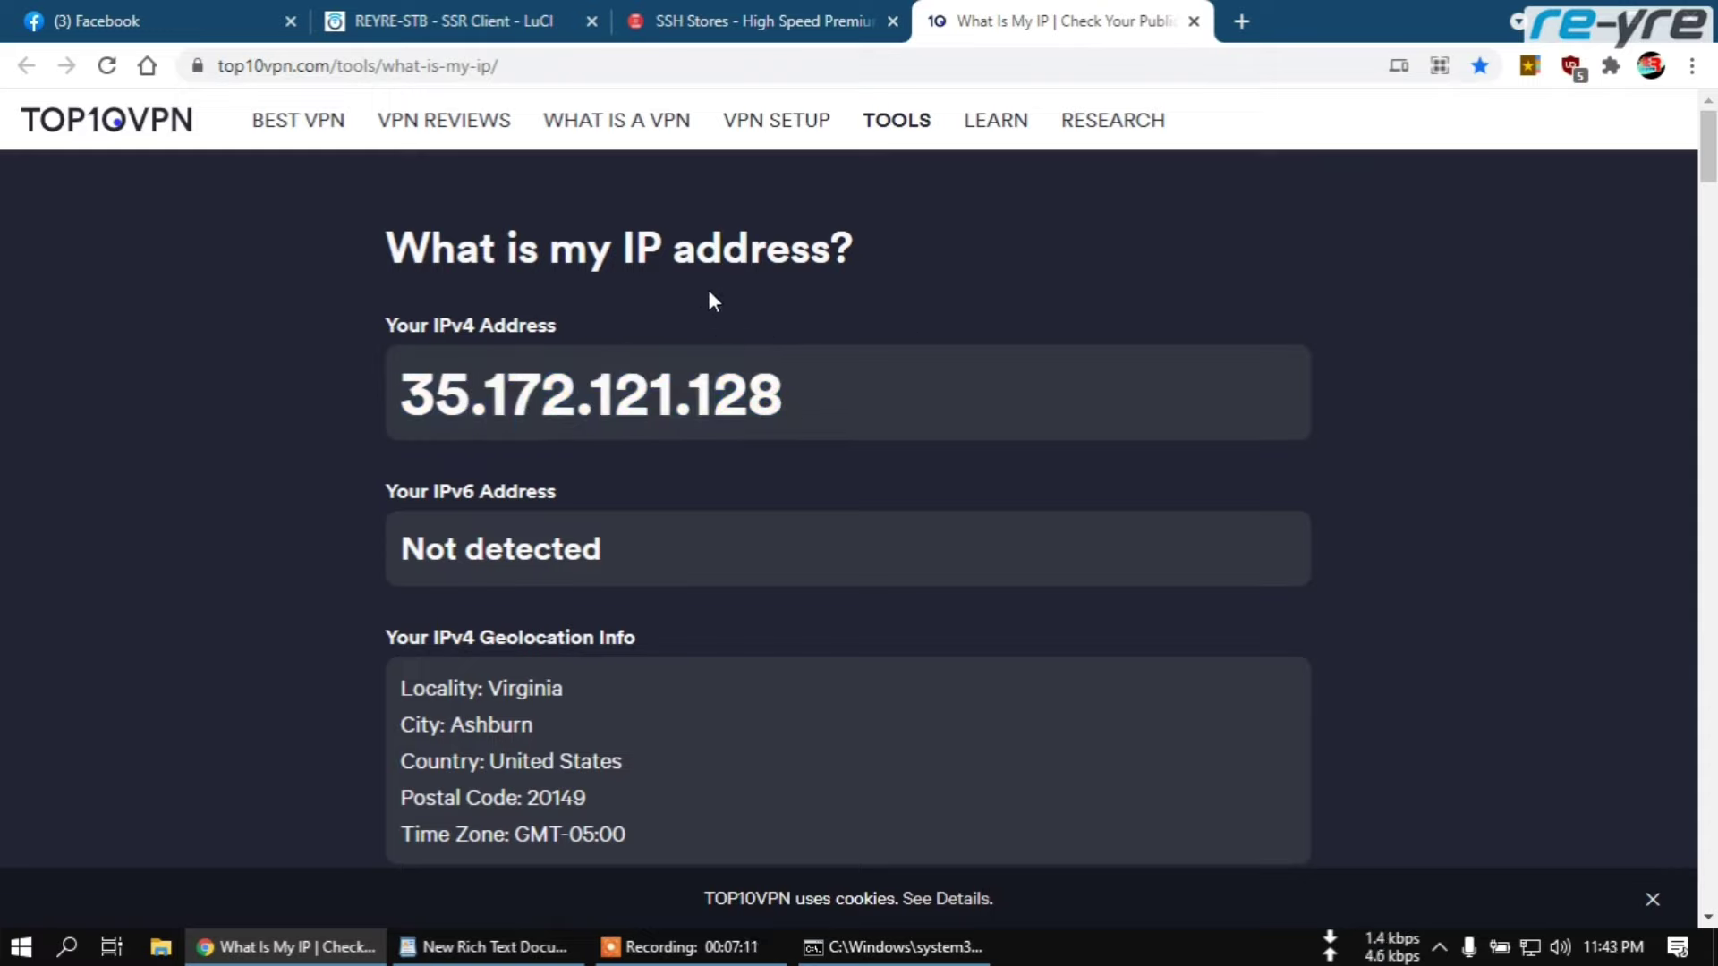
Return to the router's ShadowSR Plus+ page and look through its Severs Nodes settings
{"action": "left_click", "coordinate": [426, 16]}
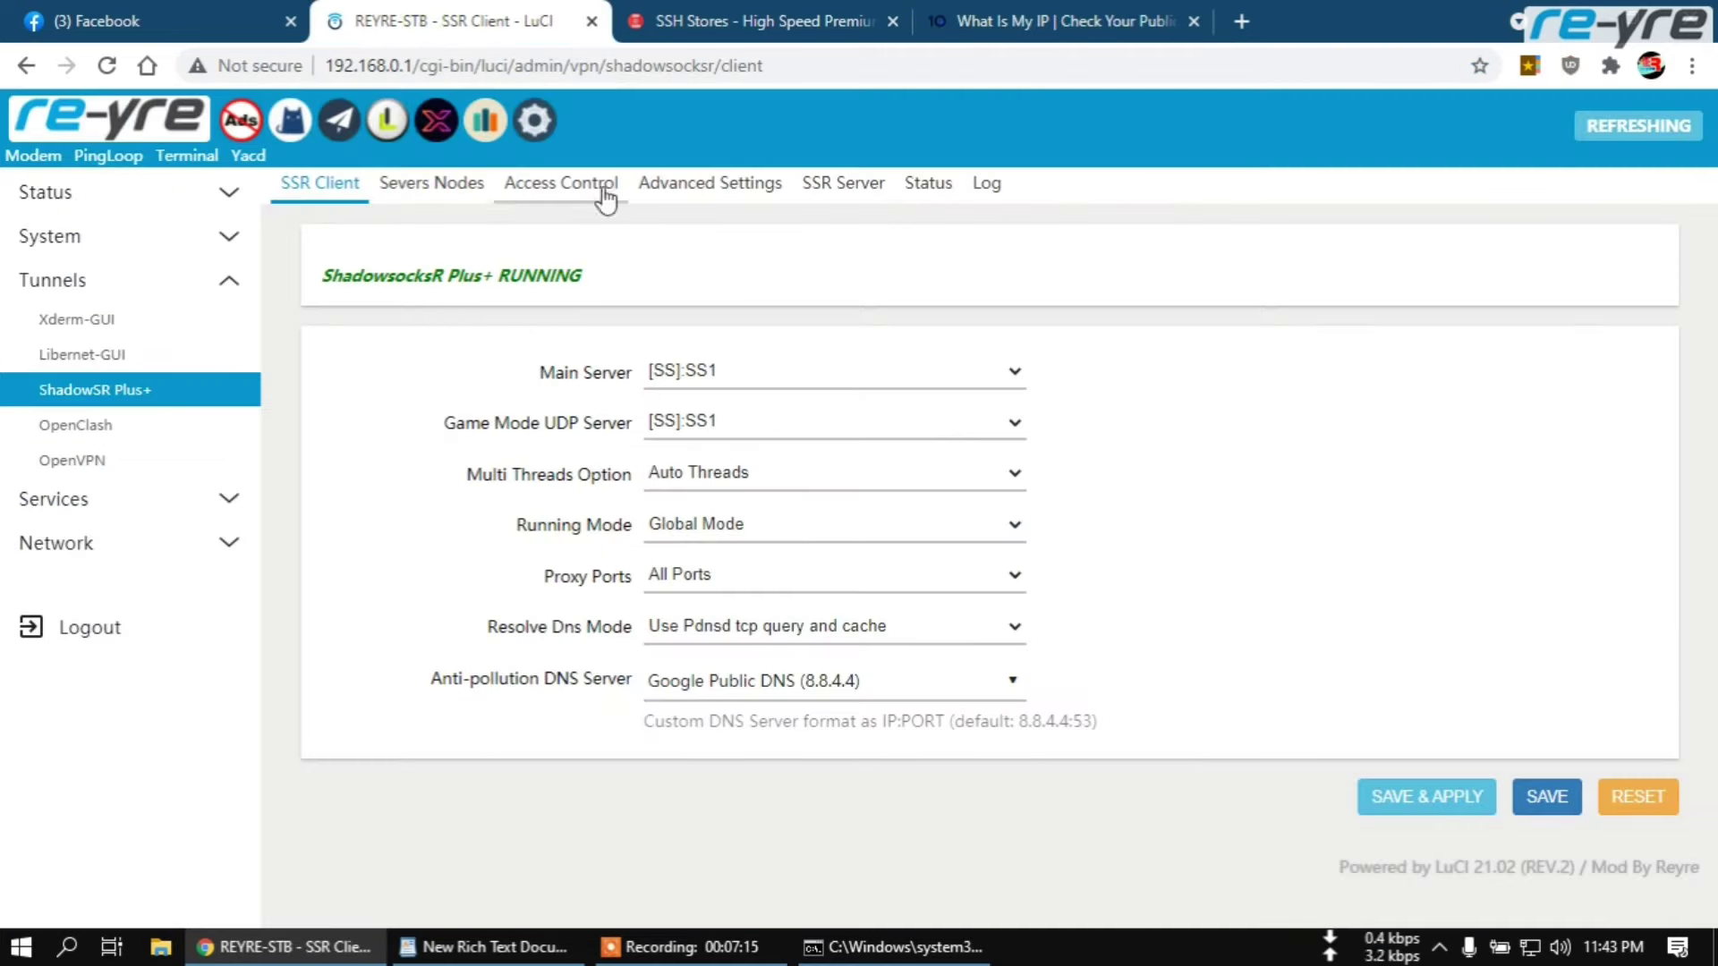
{"action": "left_click", "coordinate": [465, 192]}
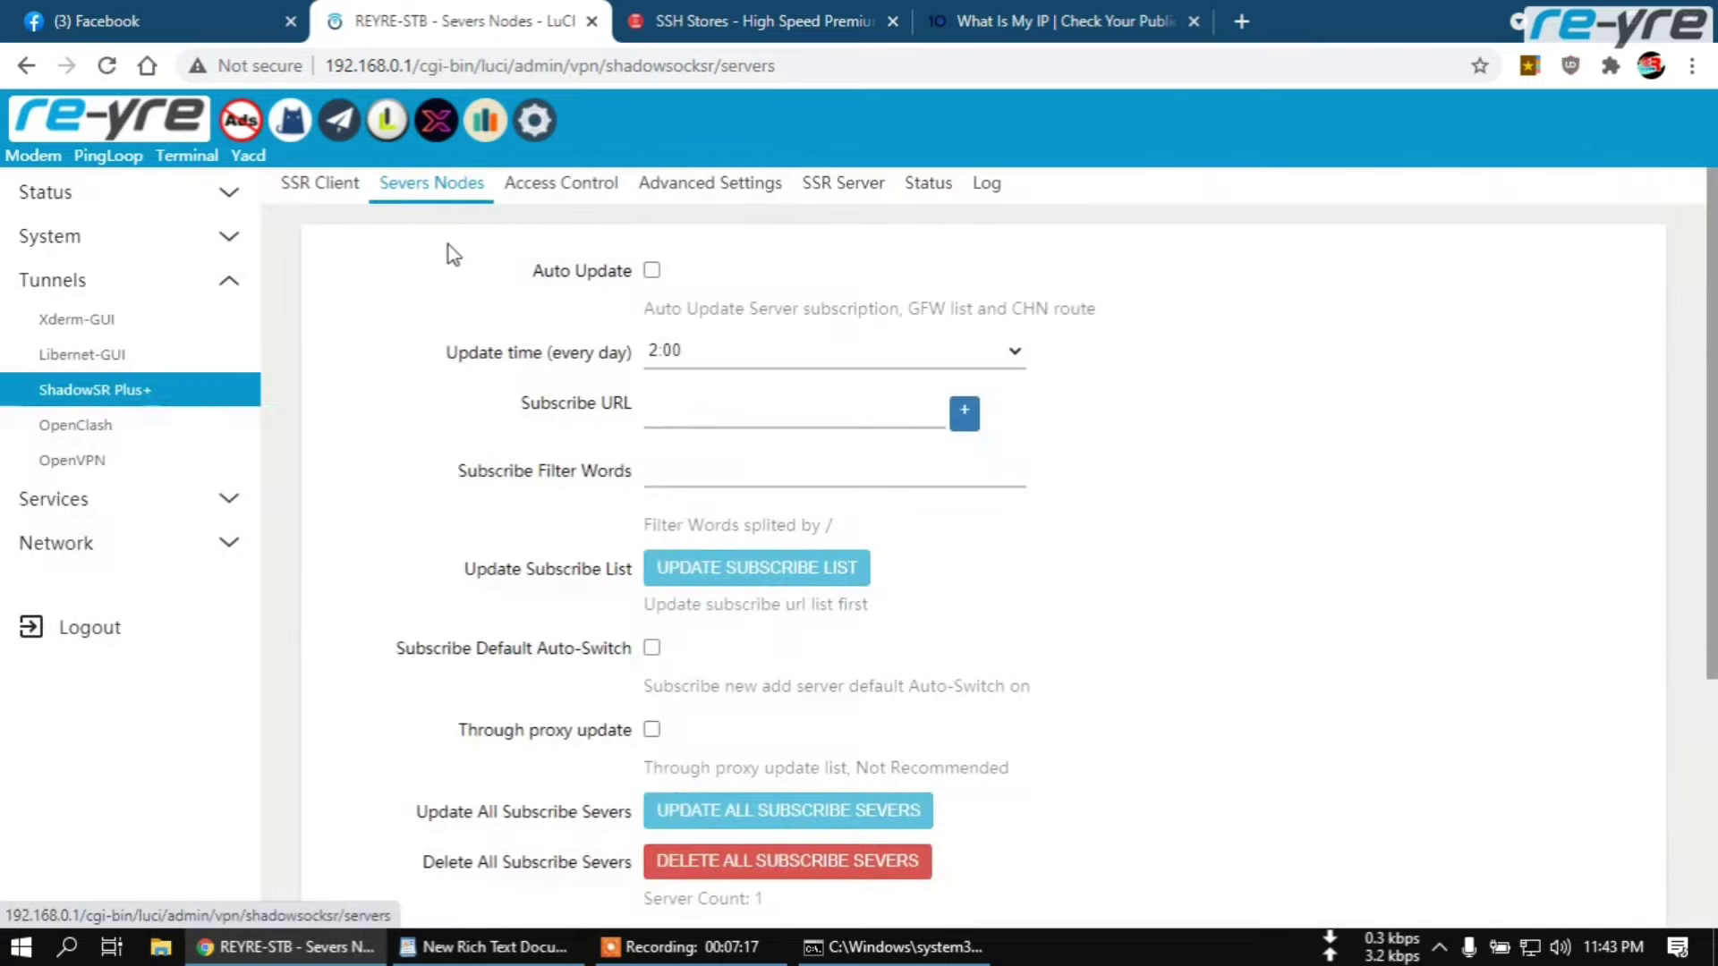
{"action": "scroll", "coordinate": [442, 340], "scroll_direction": "down", "scroll_amount": 4}
{"action": "scroll", "coordinate": [442, 340], "scroll_direction": "up", "scroll_amount": 4}
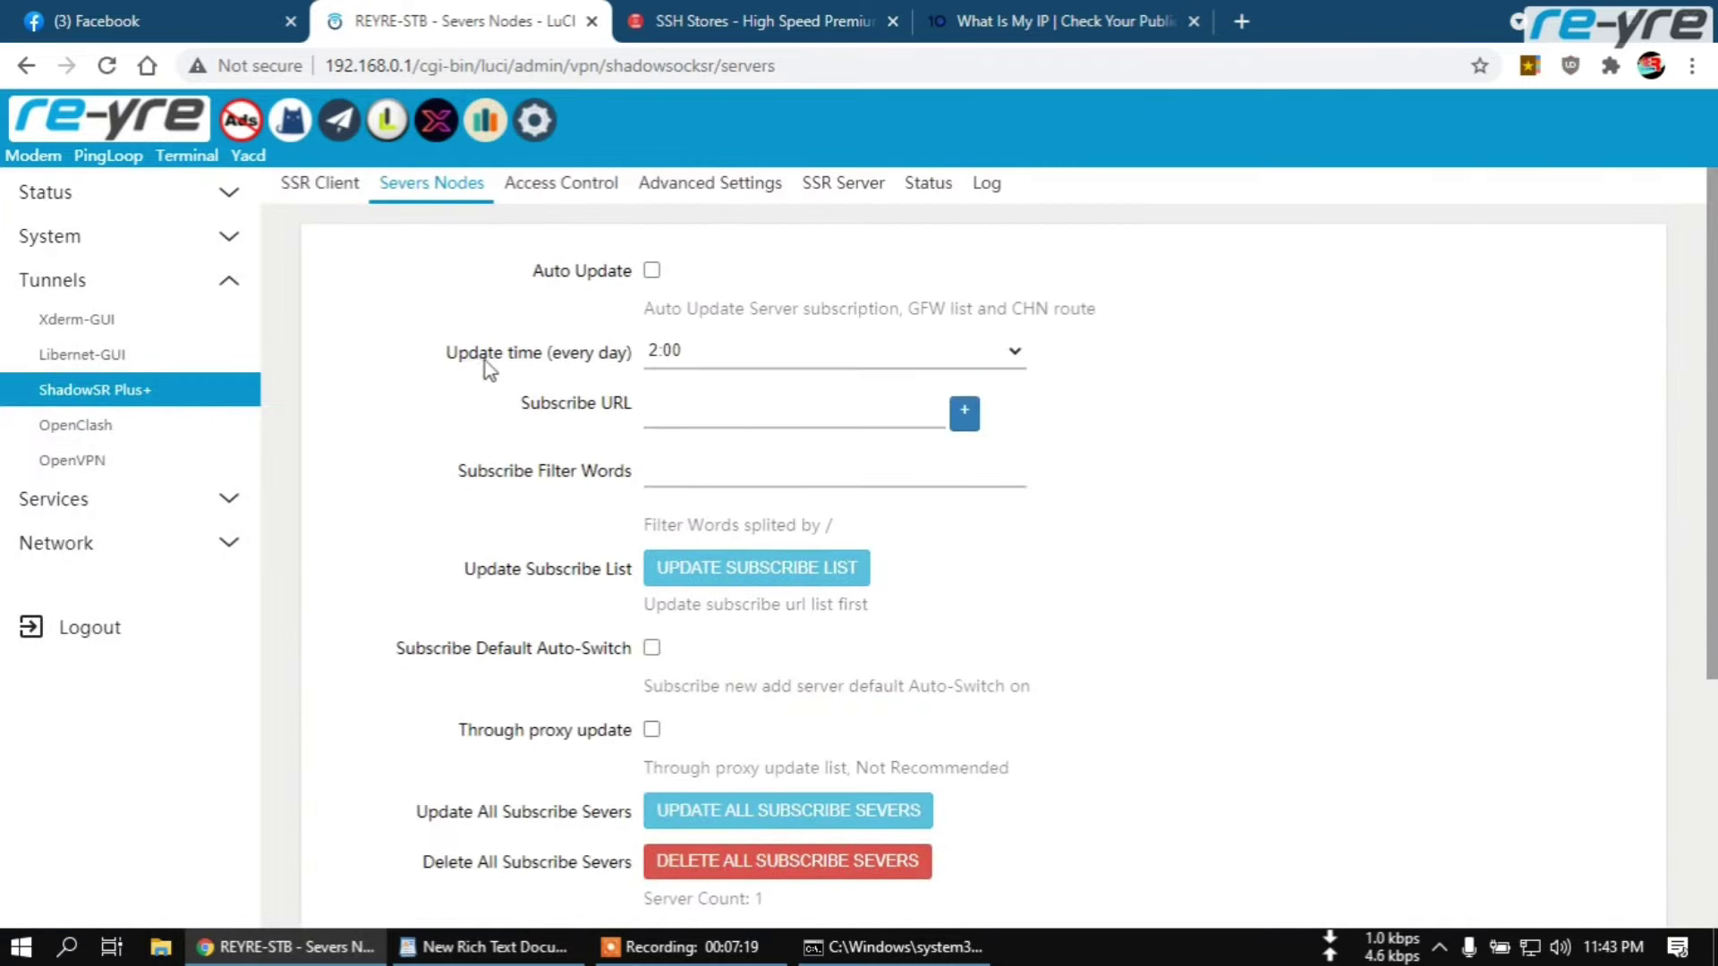
Examine the interfaces offered under Interface control in the Access Control settings without choosing one
{"action": "left_click", "coordinate": [564, 188]}
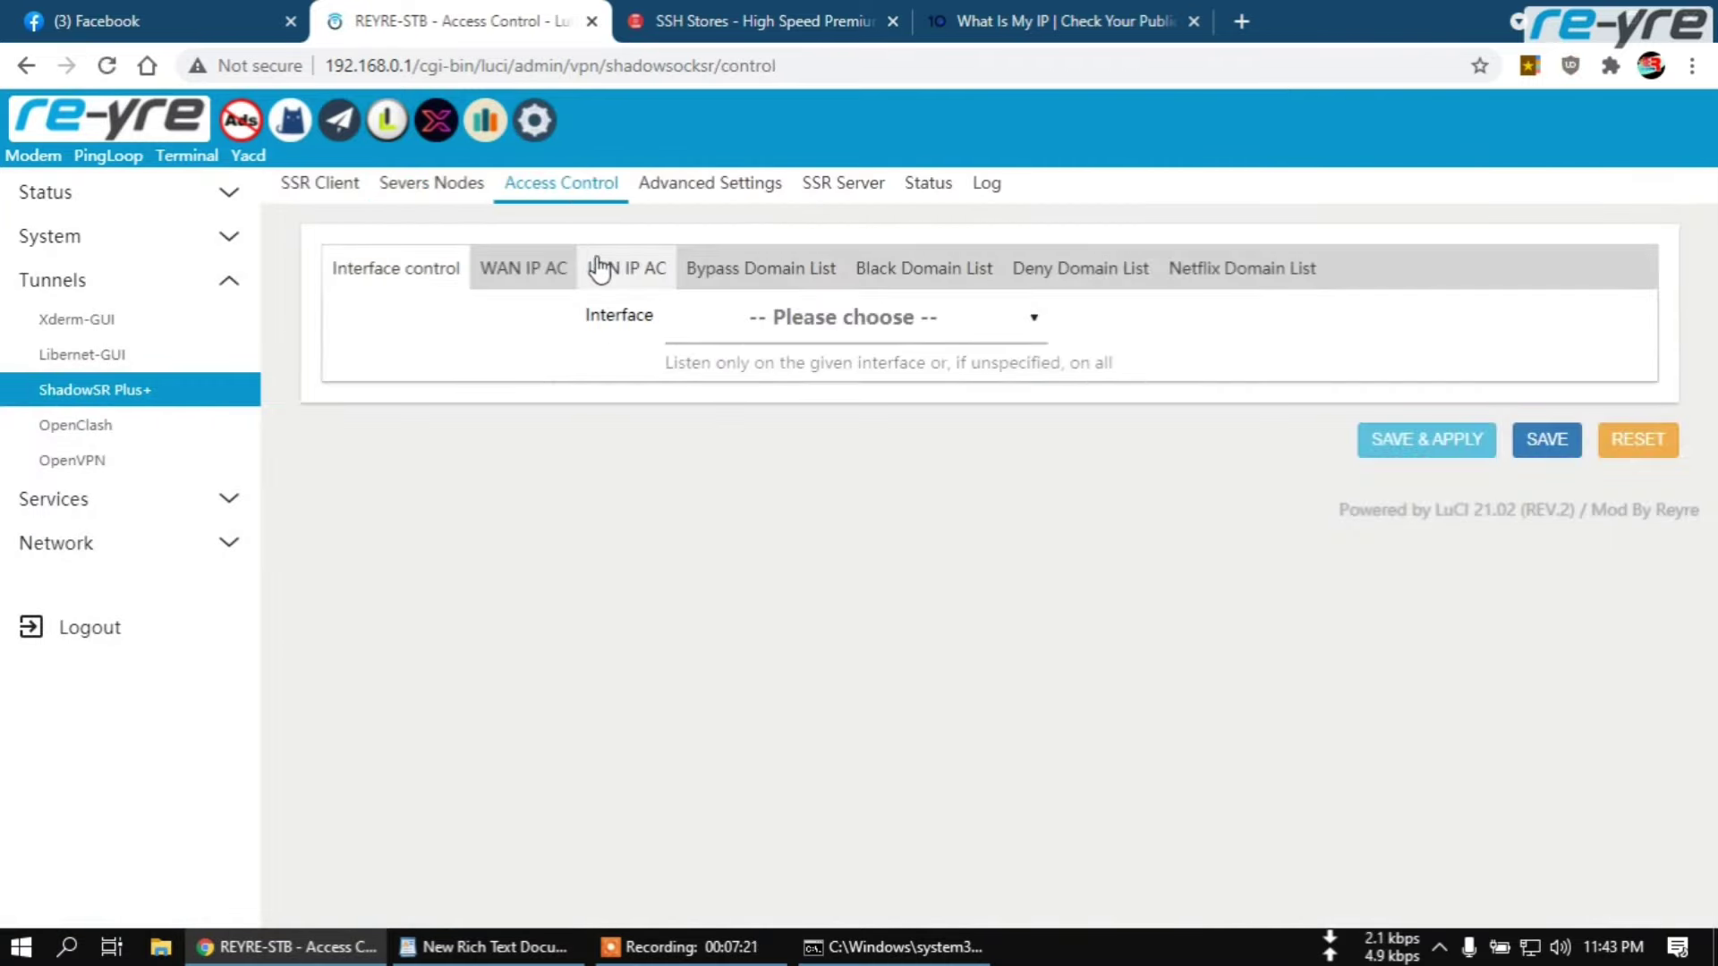
{"action": "left_click", "coordinate": [1035, 320]}
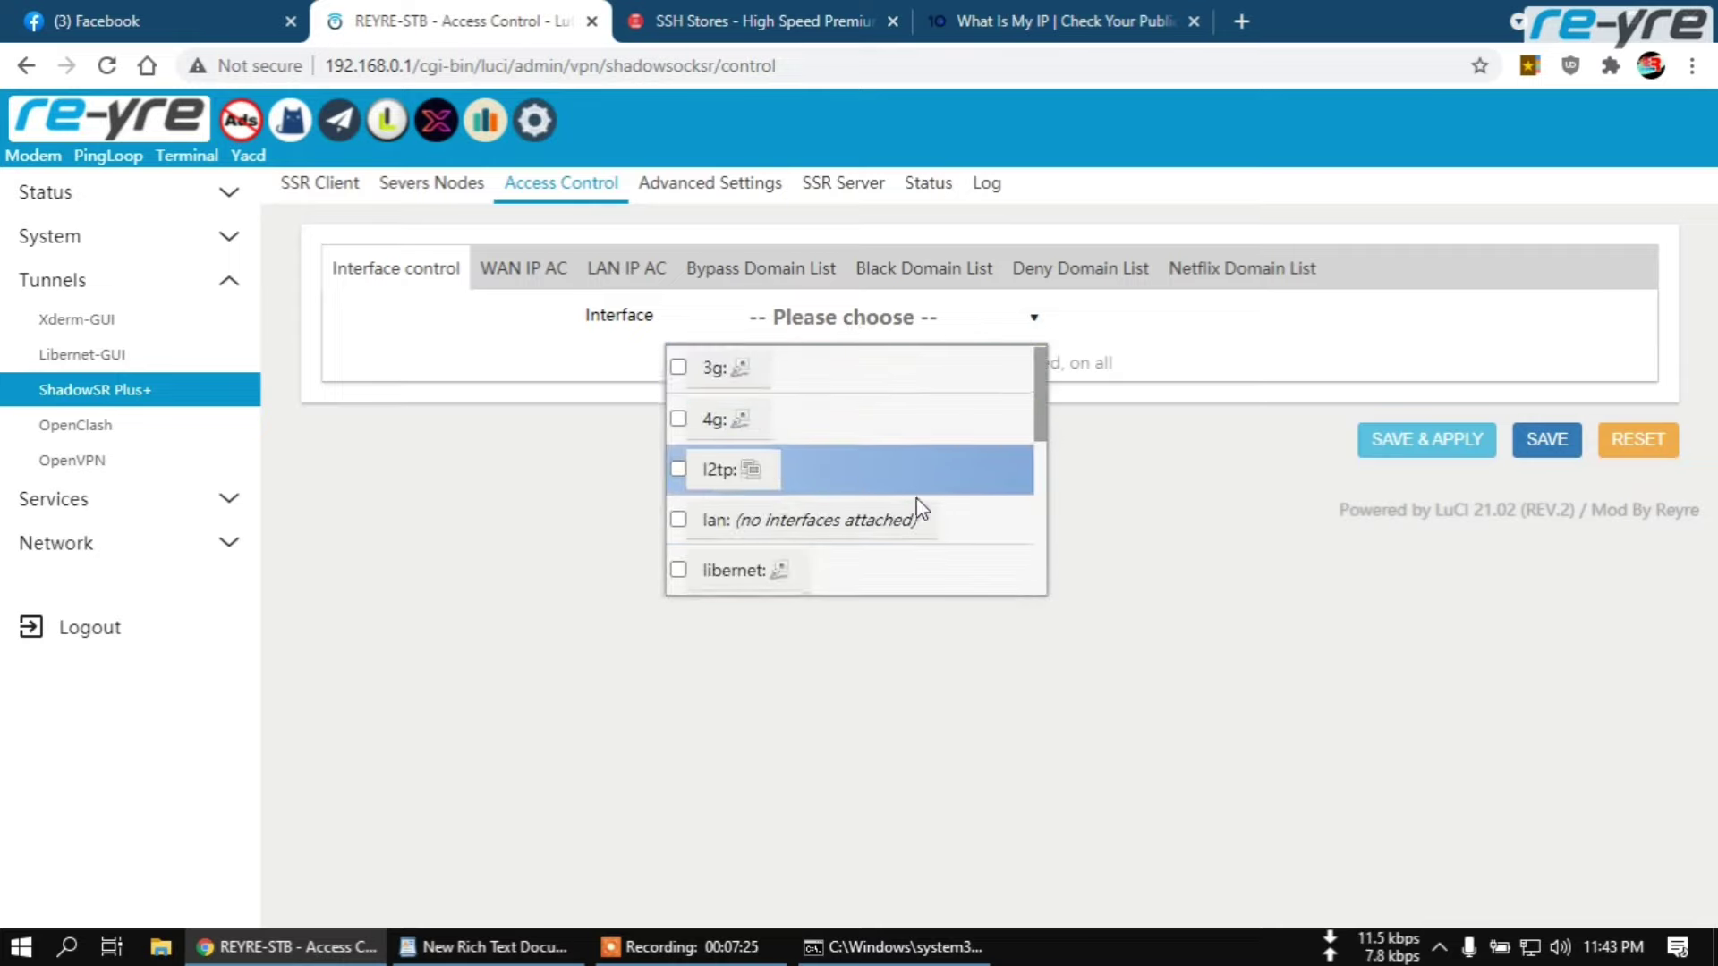
{"action": "scroll", "coordinate": [913, 503], "scroll_direction": "down", "scroll_amount": 3}
{"action": "scroll", "coordinate": [916, 512], "scroll_direction": "up", "scroll_amount": 3}
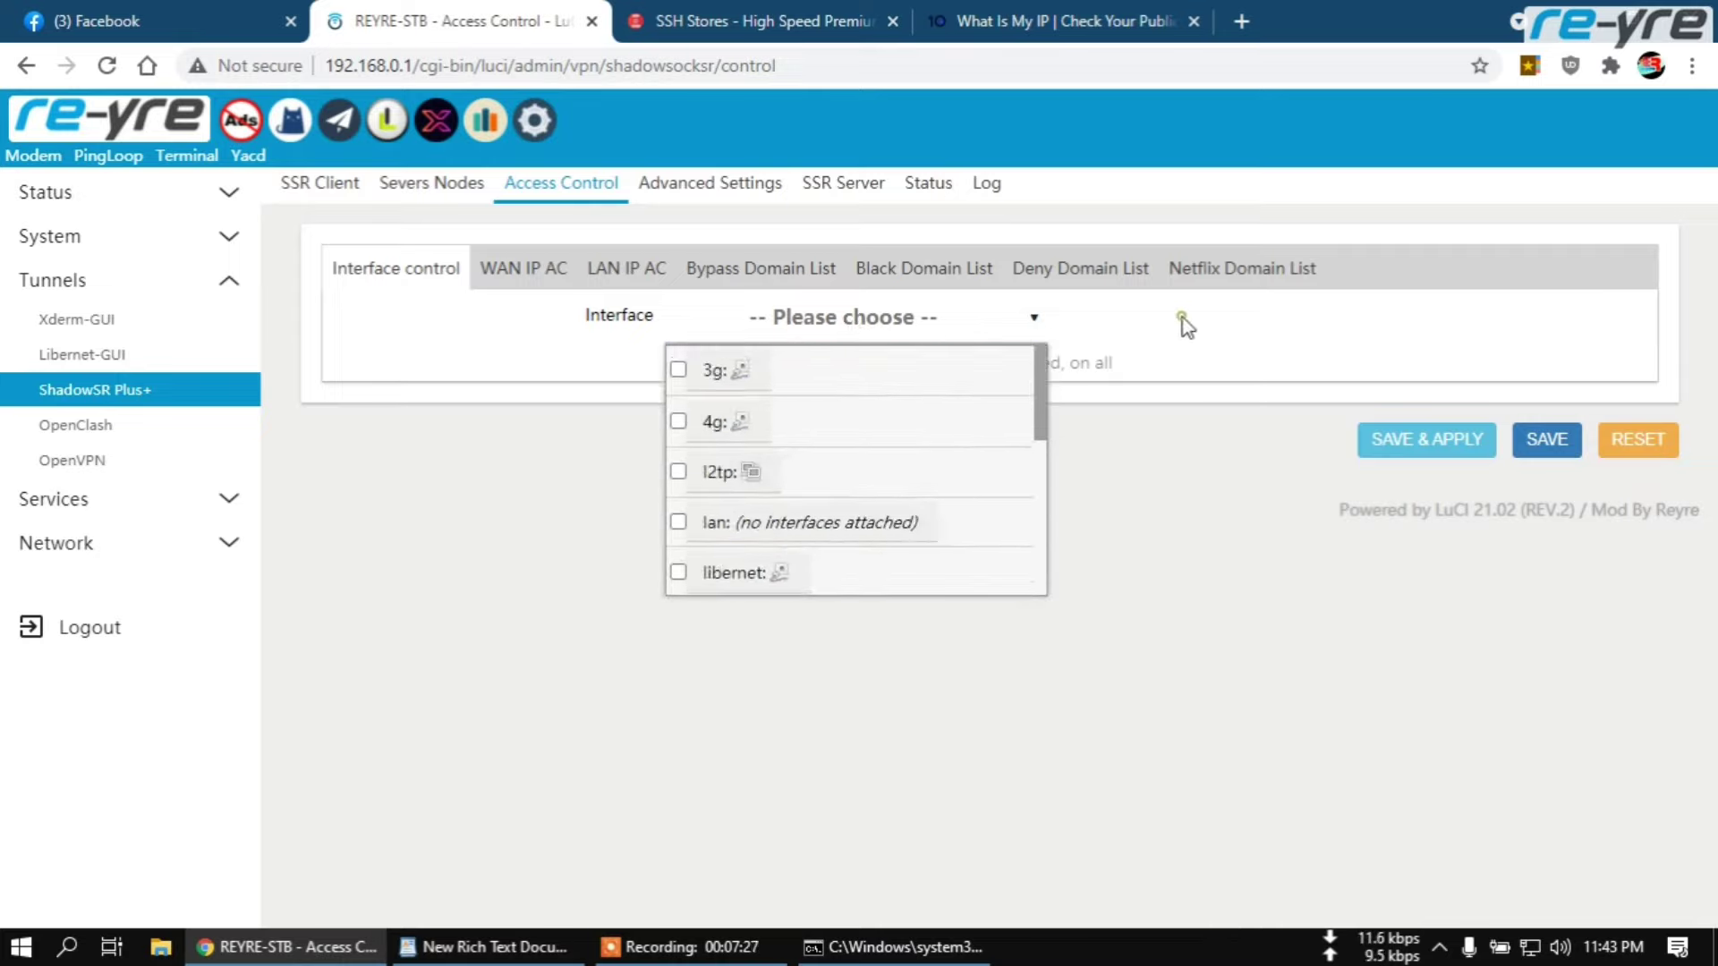
{"action": "left_click", "coordinate": [1159, 335]}
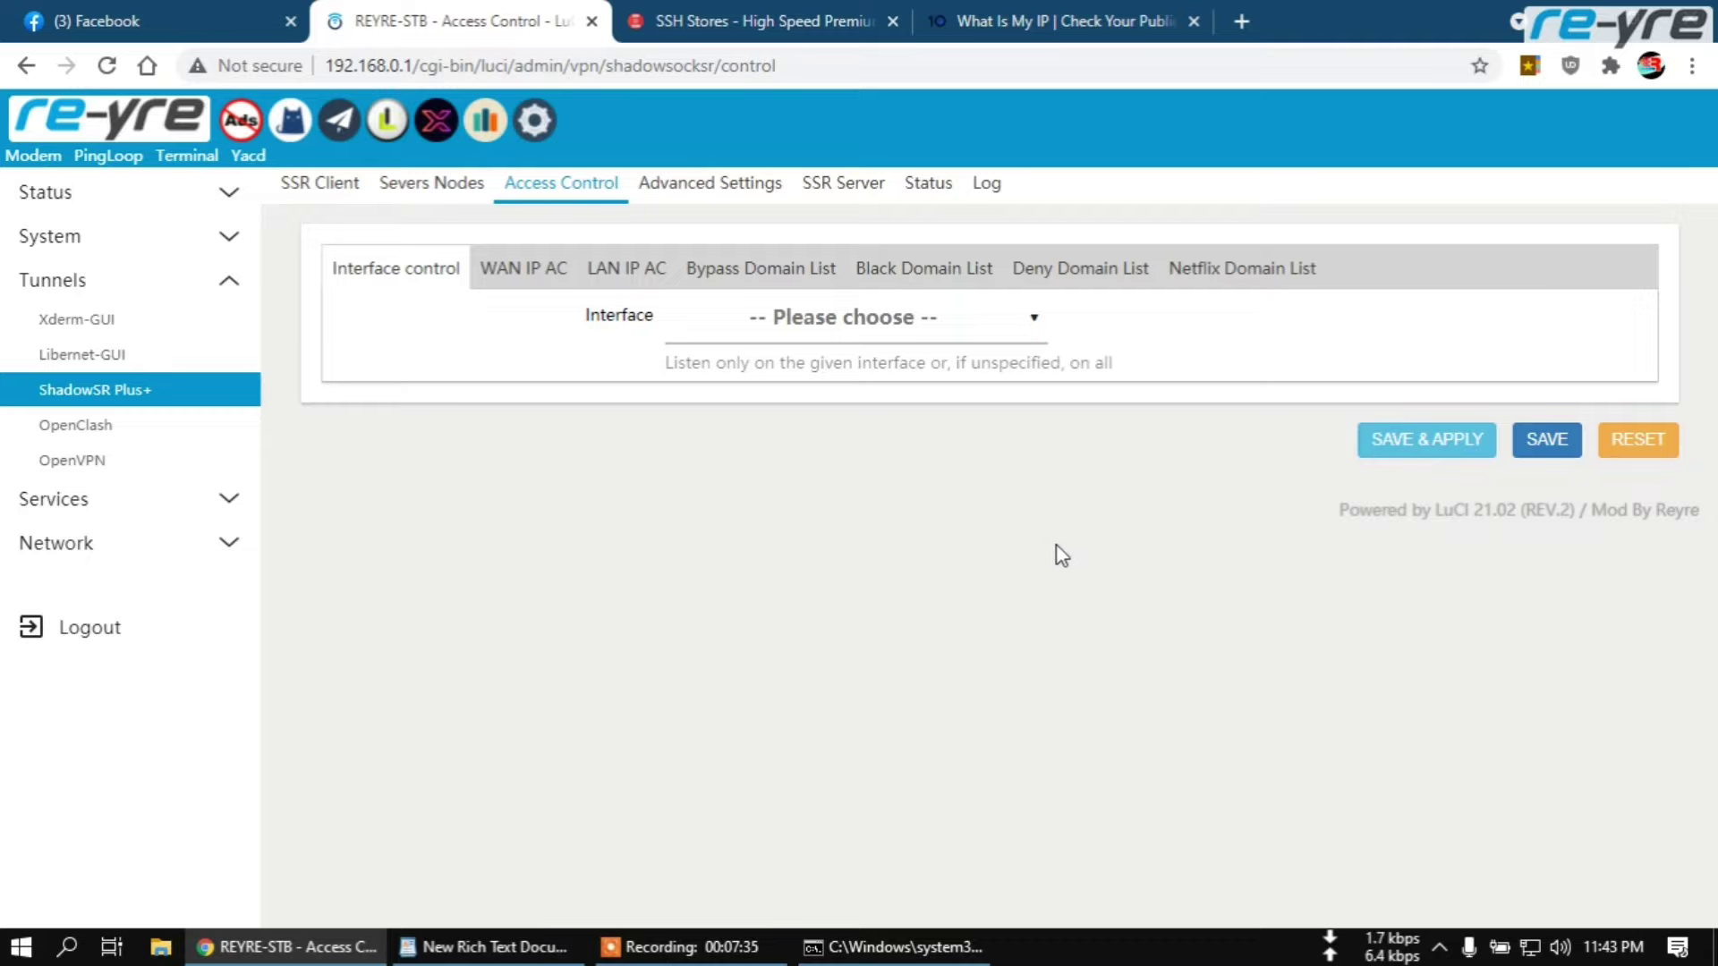
Look through the Advanced Settings, including auto switch and the SOCKS5 proxy server, and return to the SSR Client page
{"action": "left_click", "coordinate": [720, 188]}
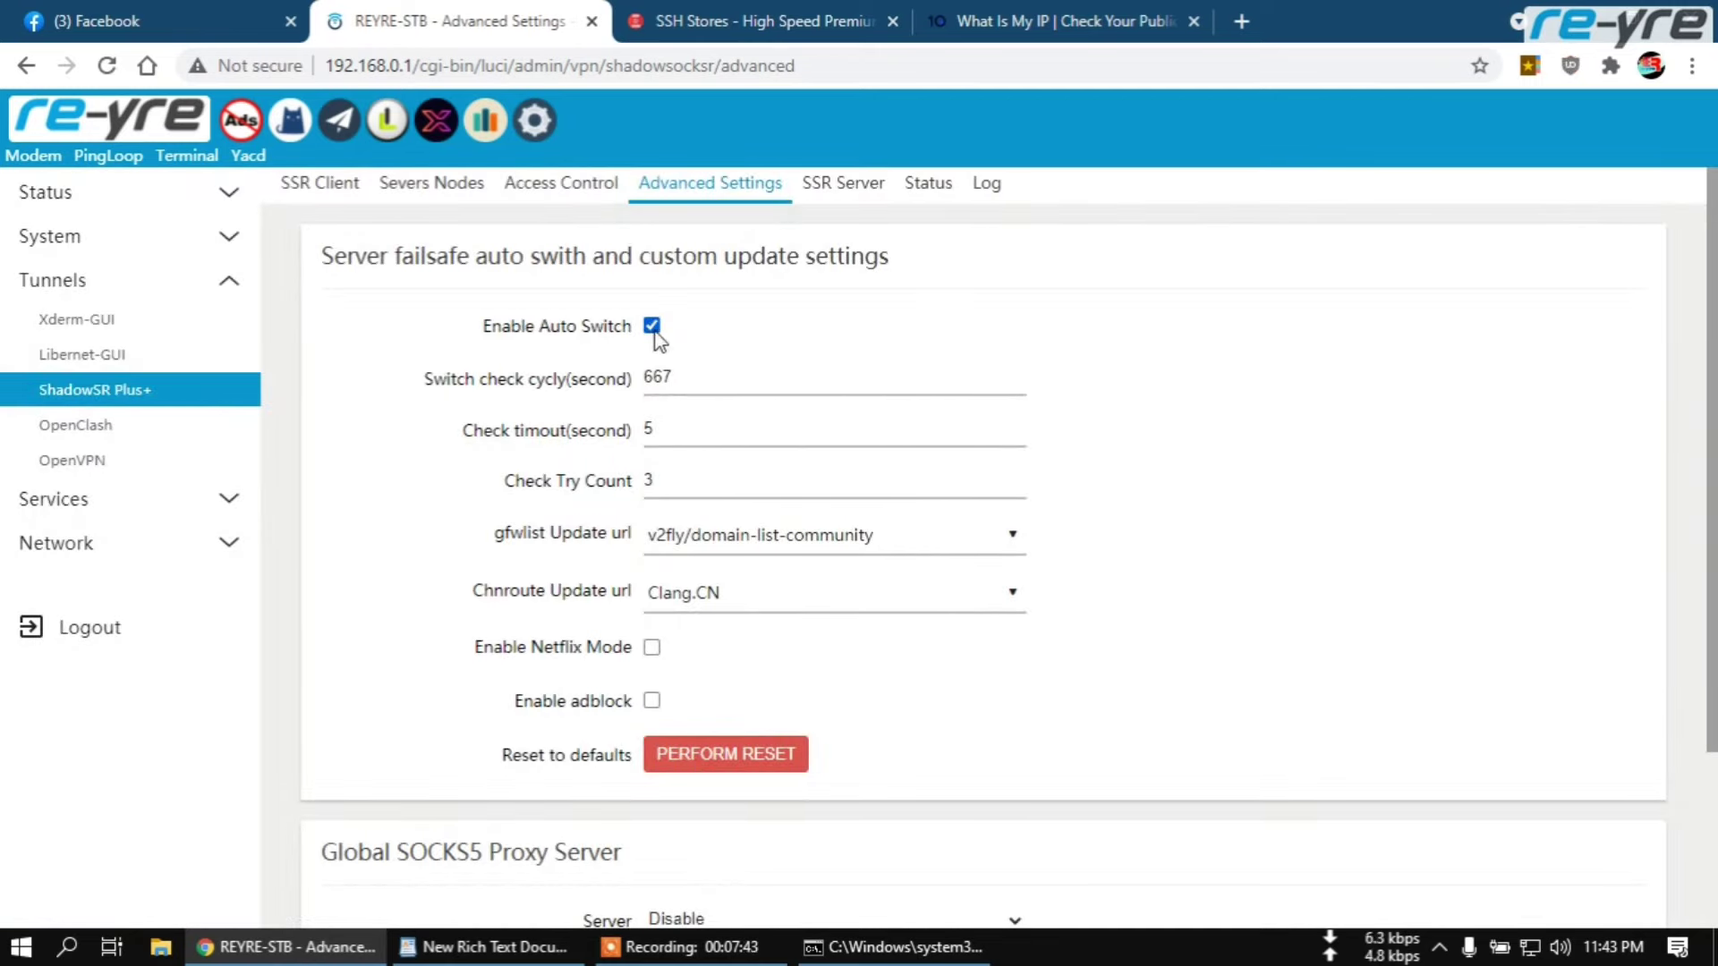
{"action": "scroll", "coordinate": [703, 292], "scroll_direction": "down", "scroll_amount": 2}
{"action": "scroll", "coordinate": [702, 292], "scroll_direction": "up", "scroll_amount": 2}
{"action": "scroll", "coordinate": [737, 337], "scroll_direction": "down", "scroll_amount": 3}
{"action": "scroll", "coordinate": [959, 487], "scroll_direction": "up", "scroll_amount": 2}
{"action": "scroll", "coordinate": [963, 491], "scroll_direction": "up", "scroll_amount": 2}
{"action": "left_click", "coordinate": [303, 180]}
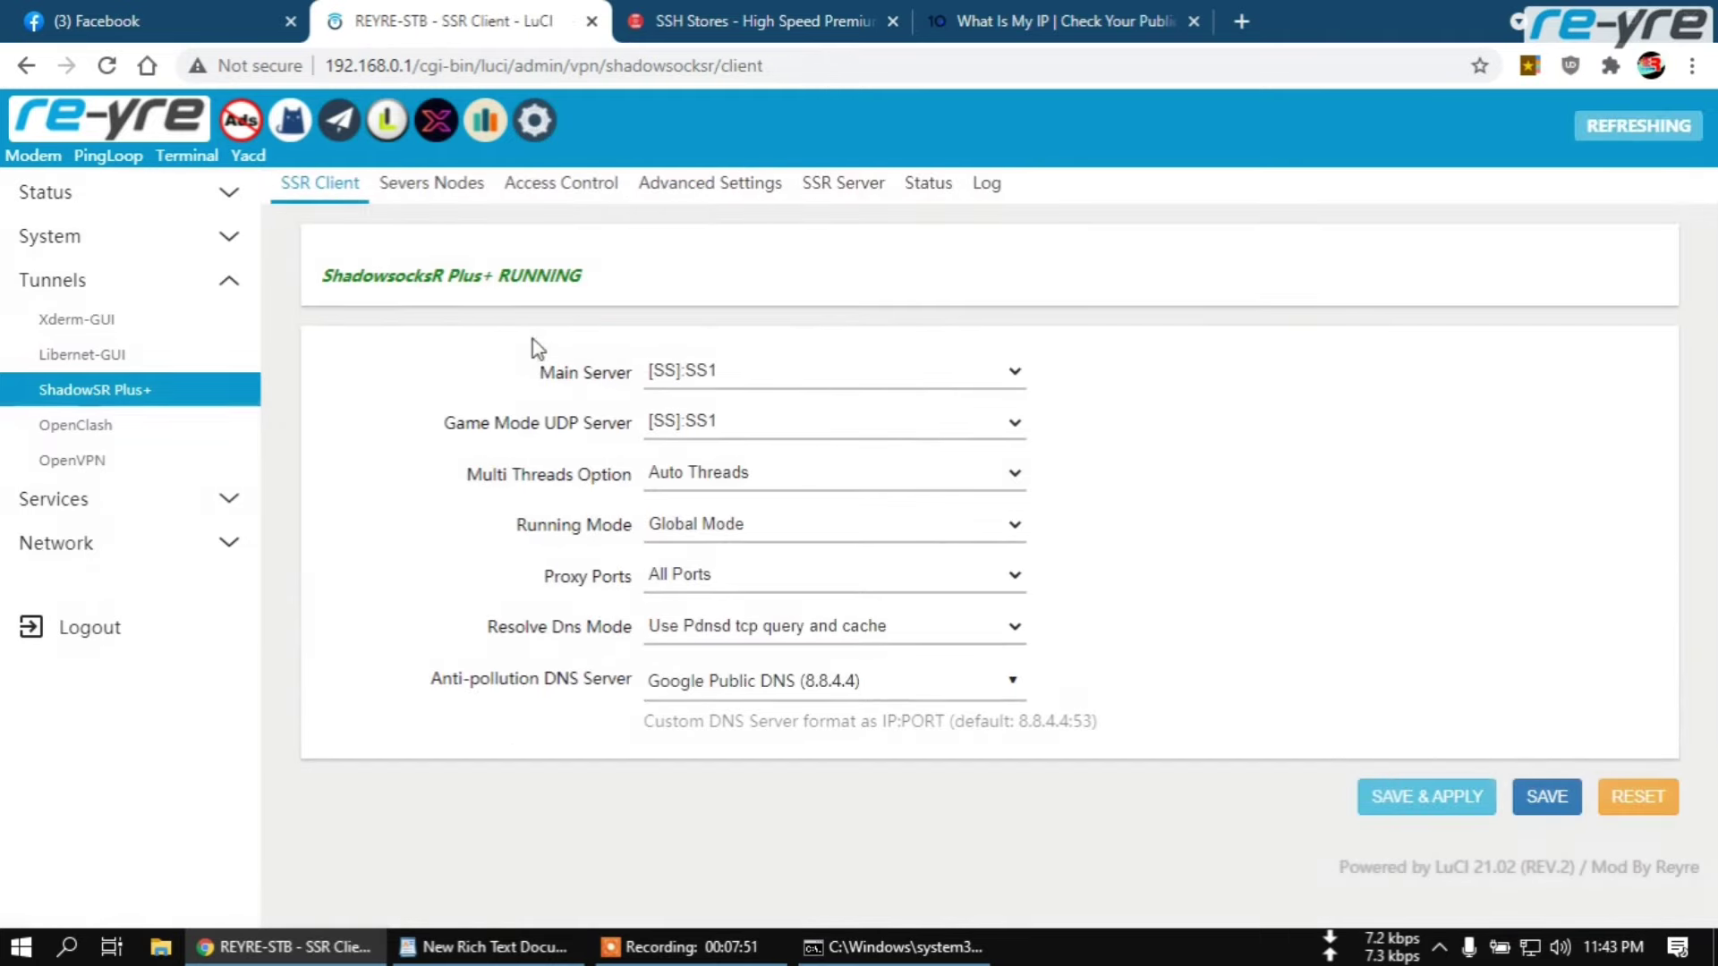
Reload the What Is My IP page and recheck the public IPv4 address
{"action": "left_click", "coordinate": [1061, 20]}
{"action": "left_click", "coordinate": [1528, 70]}
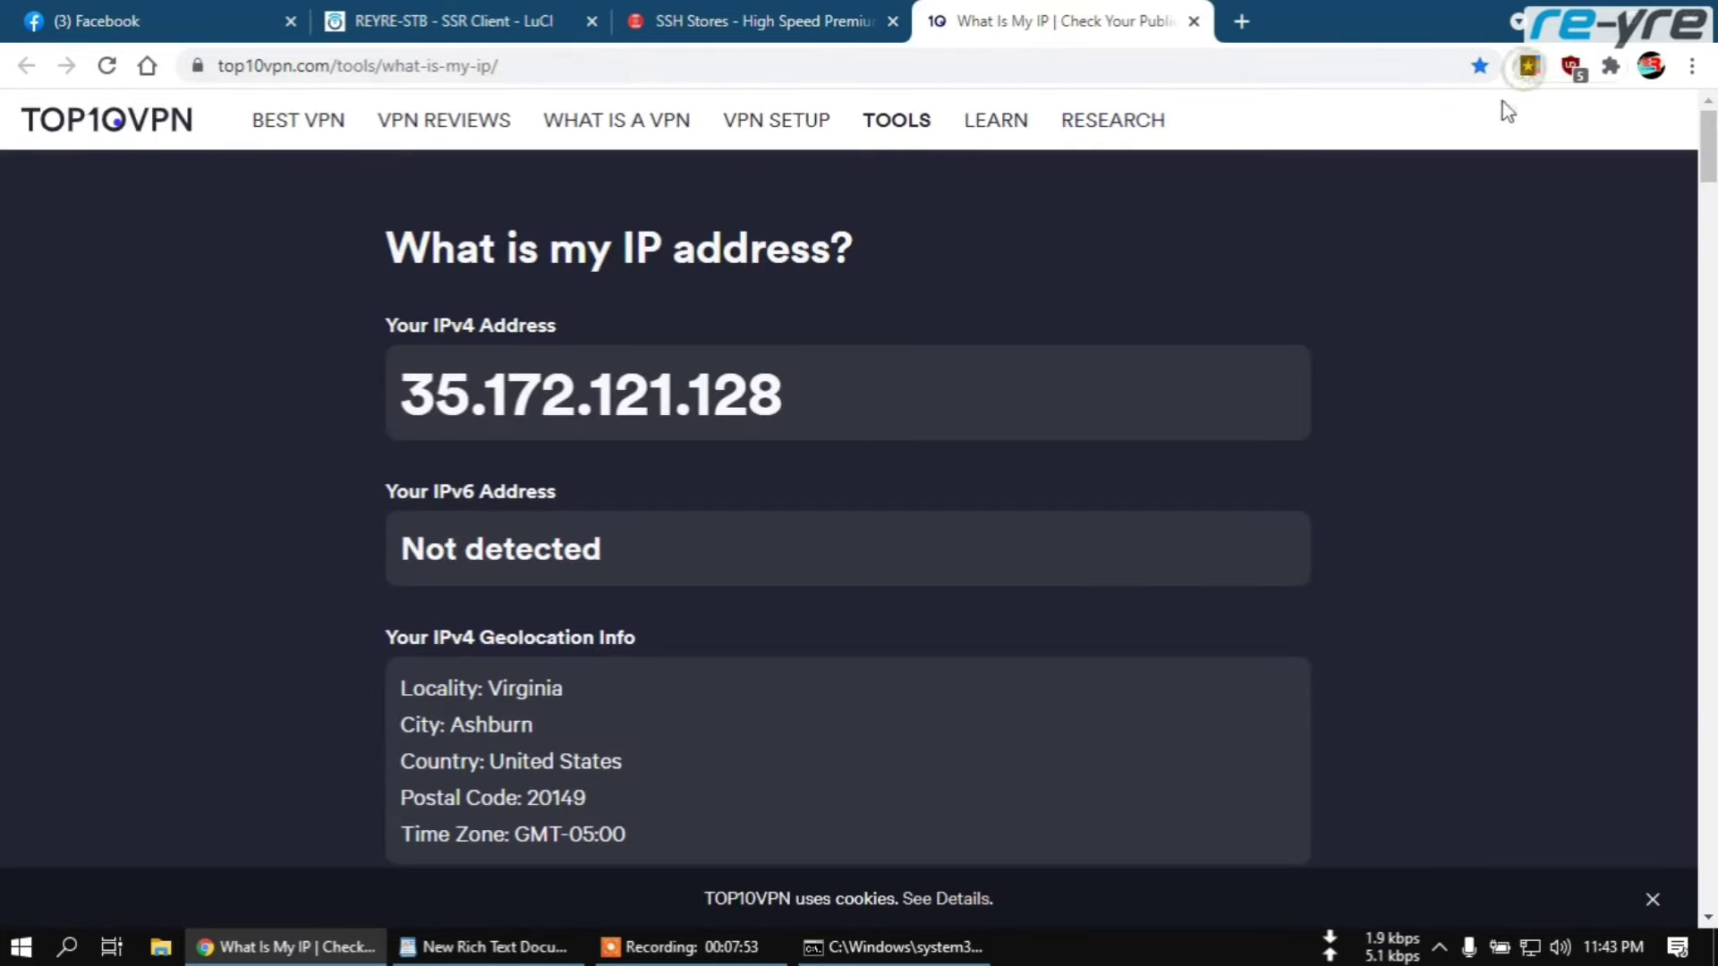
{"action": "left_click", "coordinate": [1258, 243]}
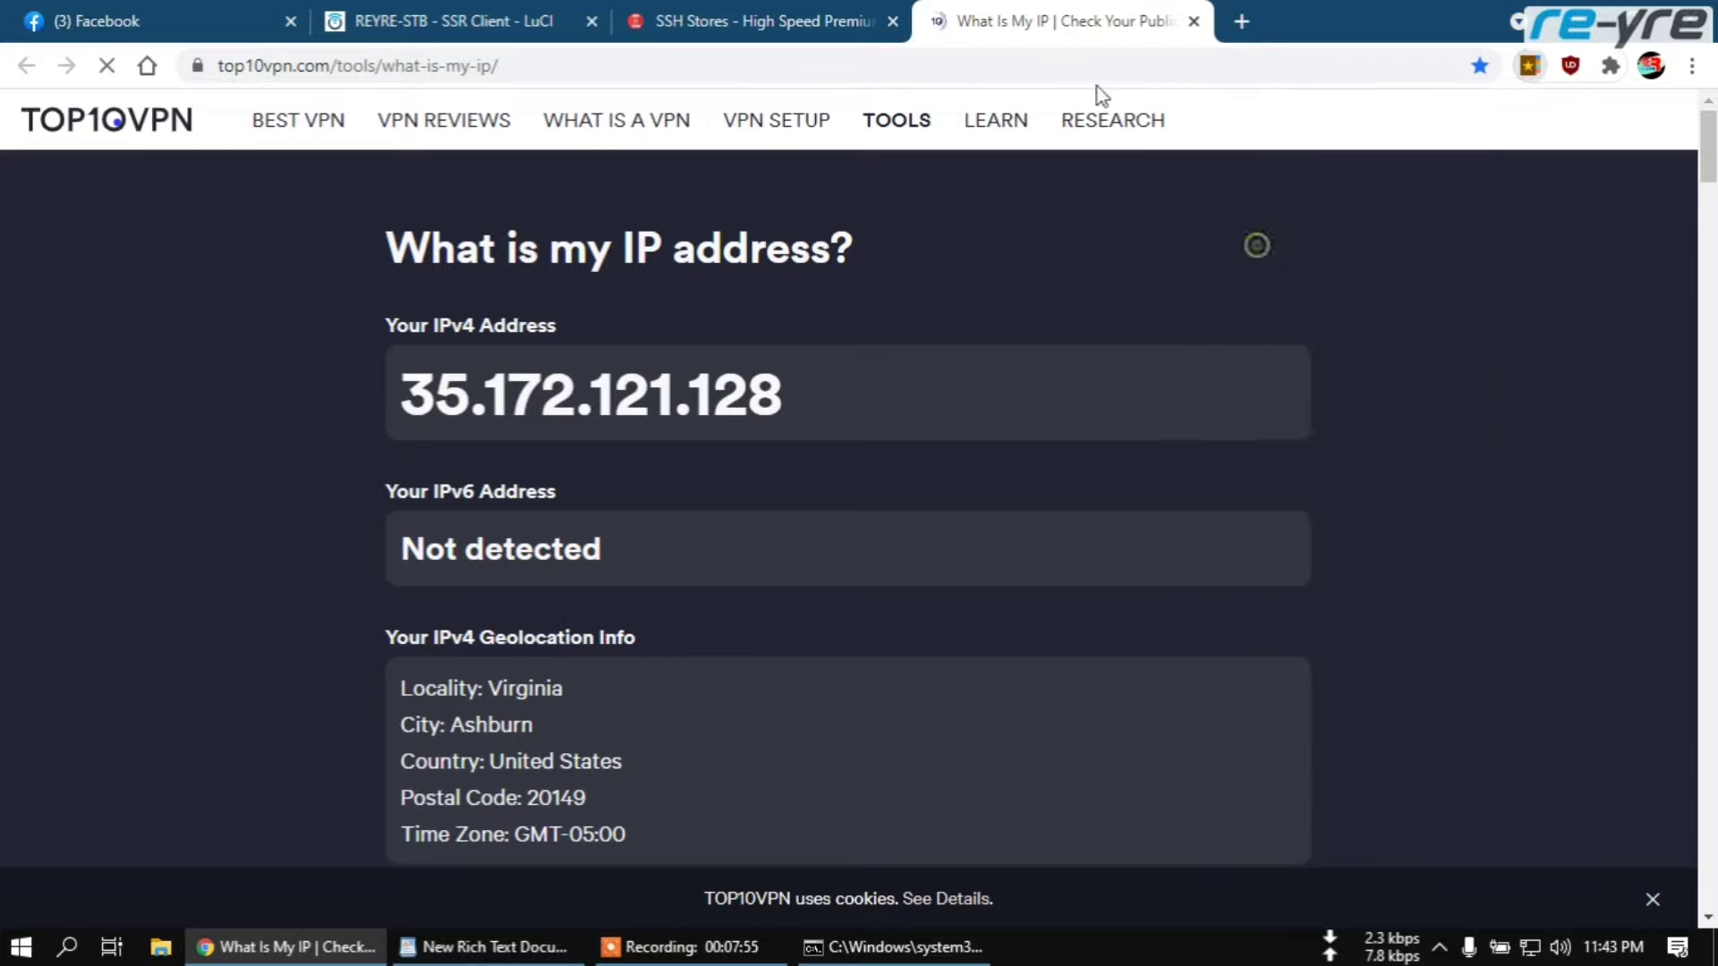
{"action": "left_click_drag", "start_coordinate": [400, 394], "coordinate": [770, 367]}
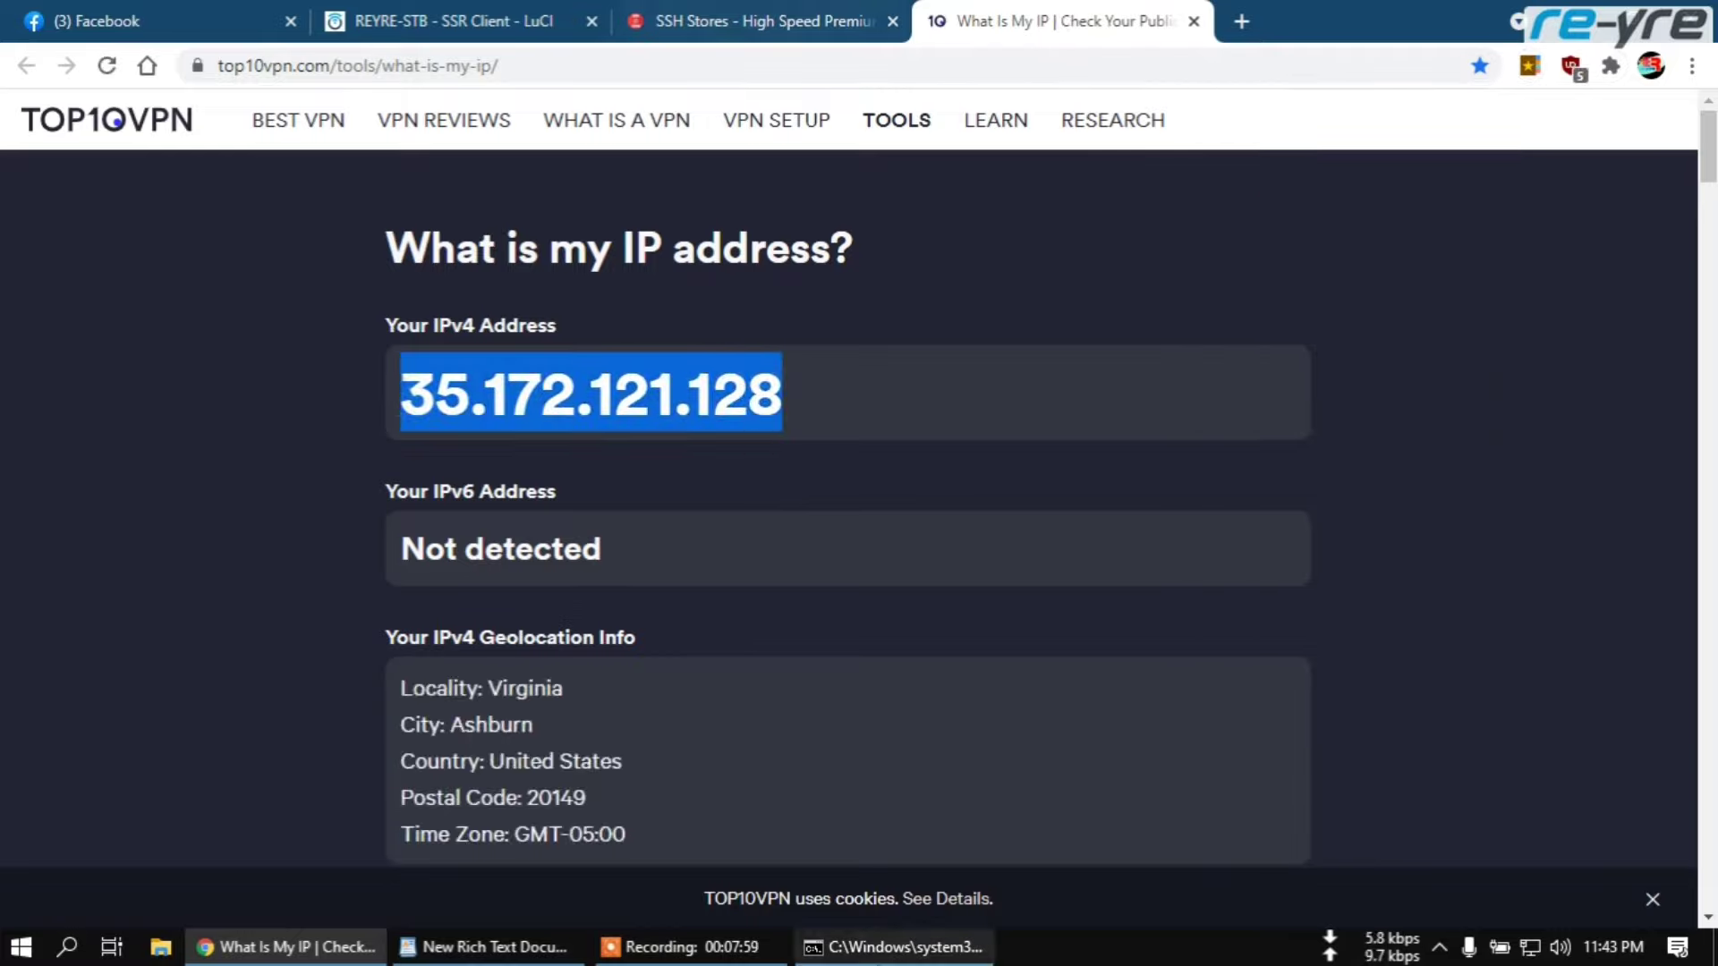
Compare the public IP with the ping output and the SSH Stores server host, and return to the router's SSR Client page
{"action": "left_click", "coordinate": [895, 947]}
{"action": "left_click_drag", "start_coordinate": [387, 249], "coordinate": [528, 250]}
{"action": "left_click", "coordinate": [761, 12]}
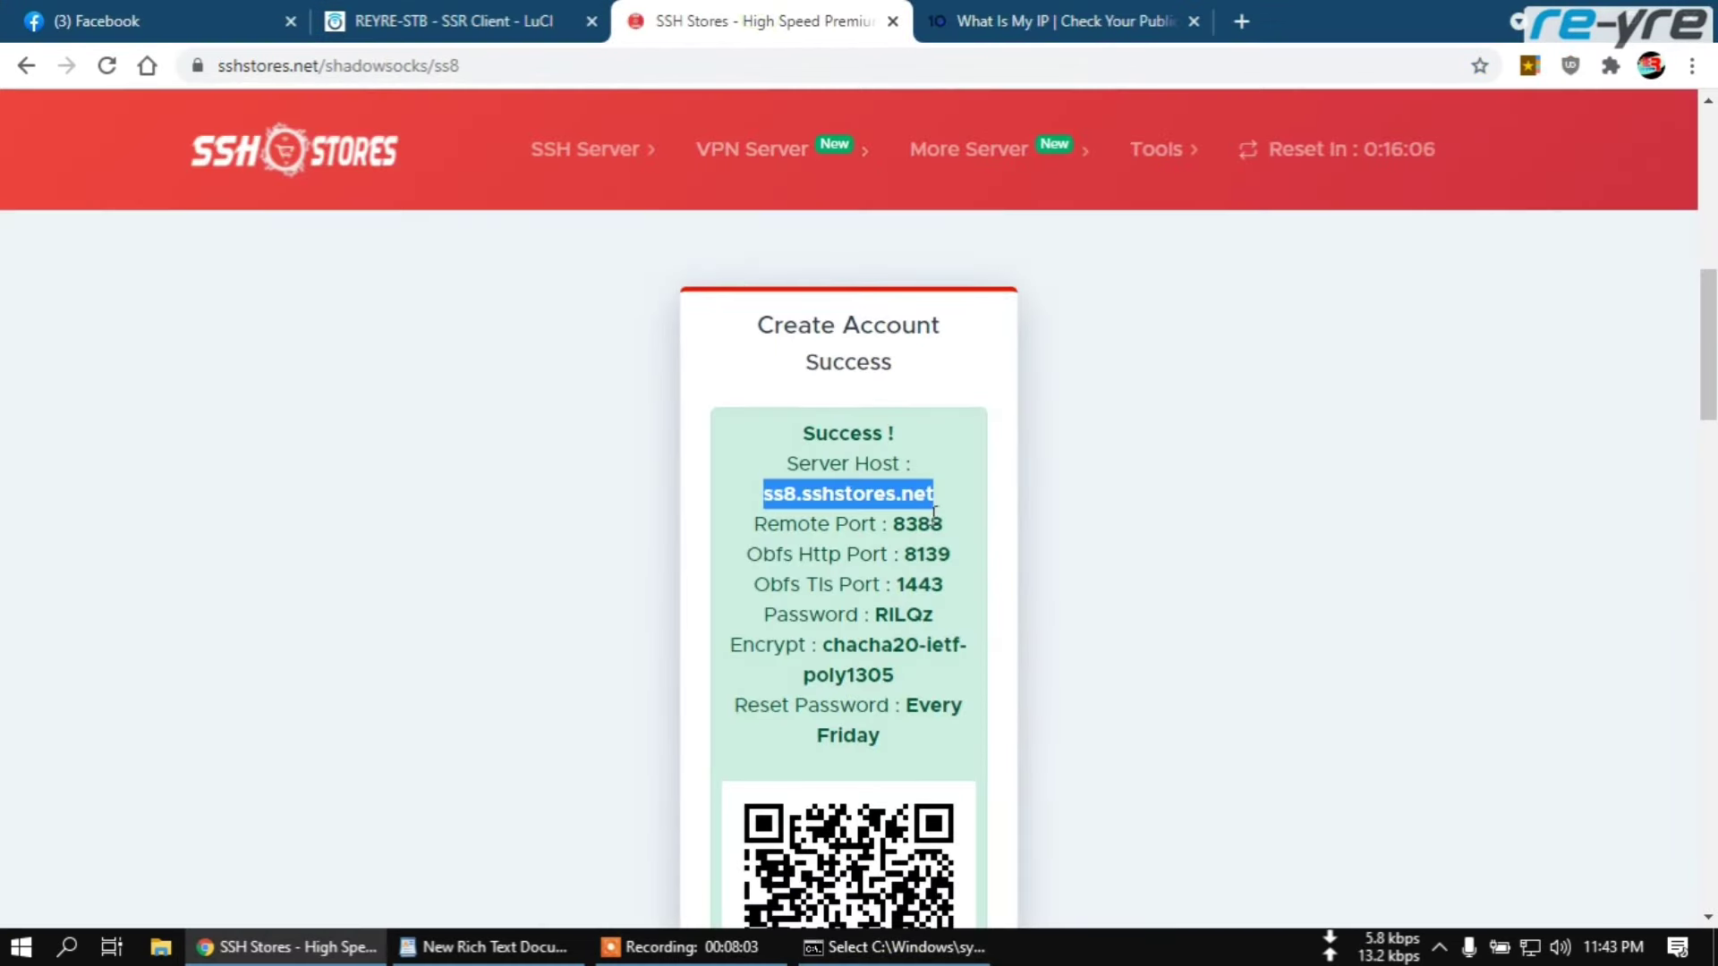
{"action": "left_click", "coordinate": [441, 16]}
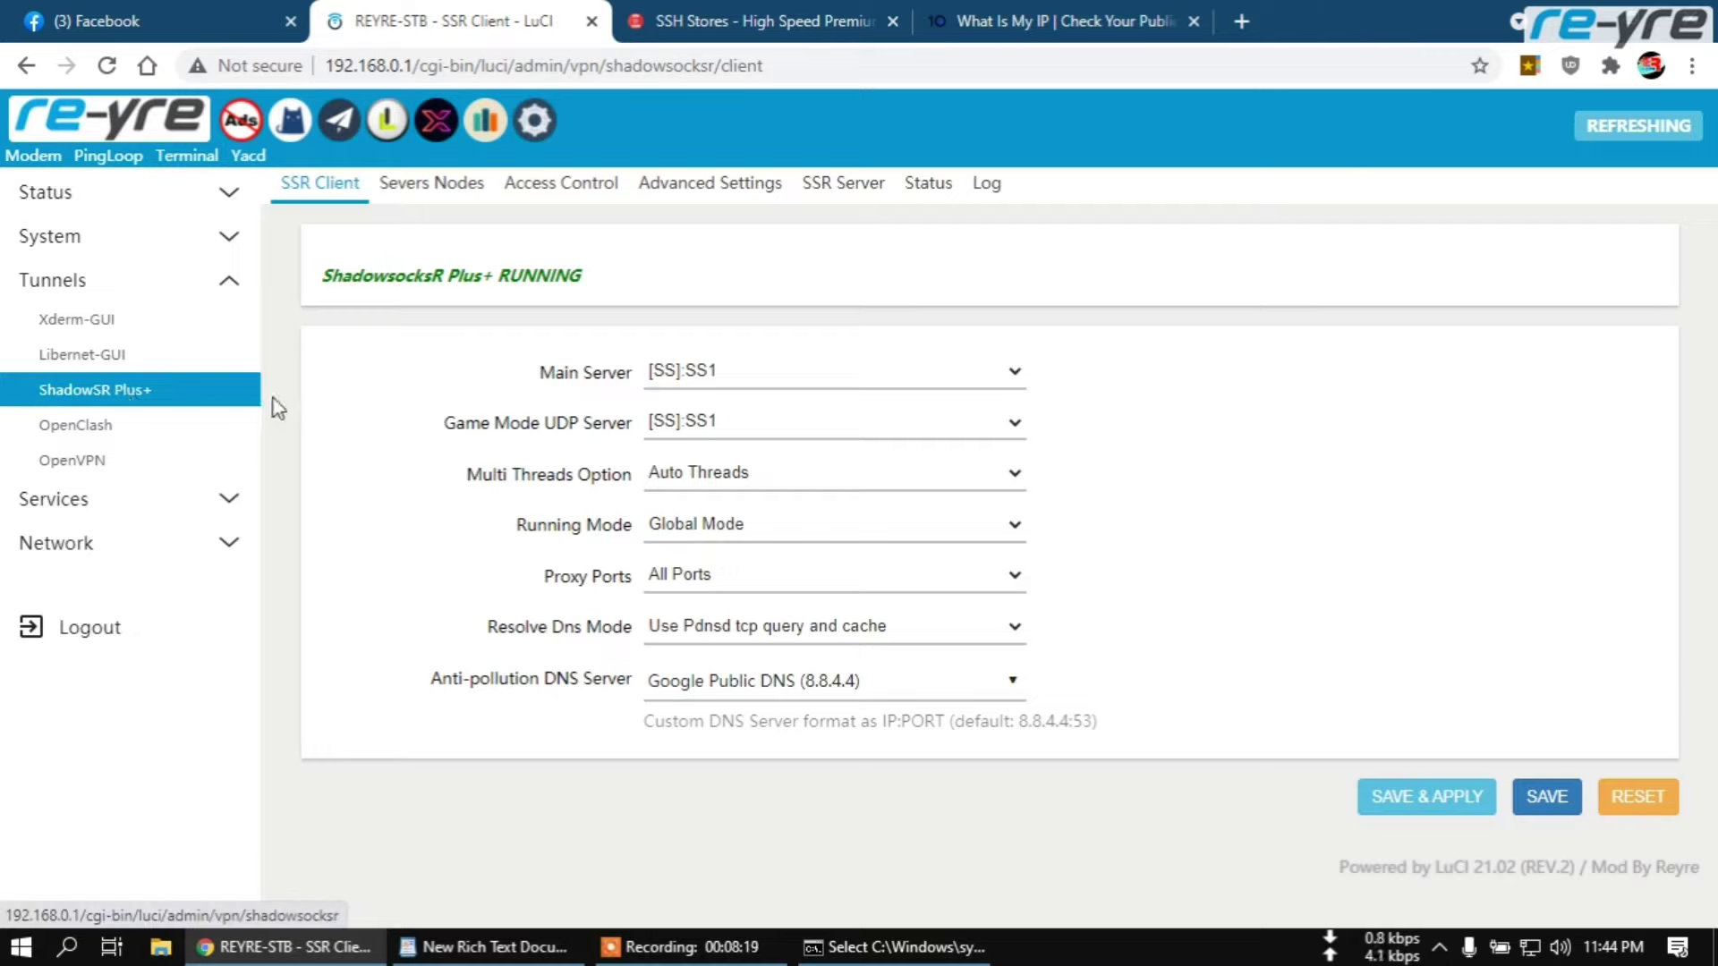
{"action": "left_click", "coordinate": [306, 185]}
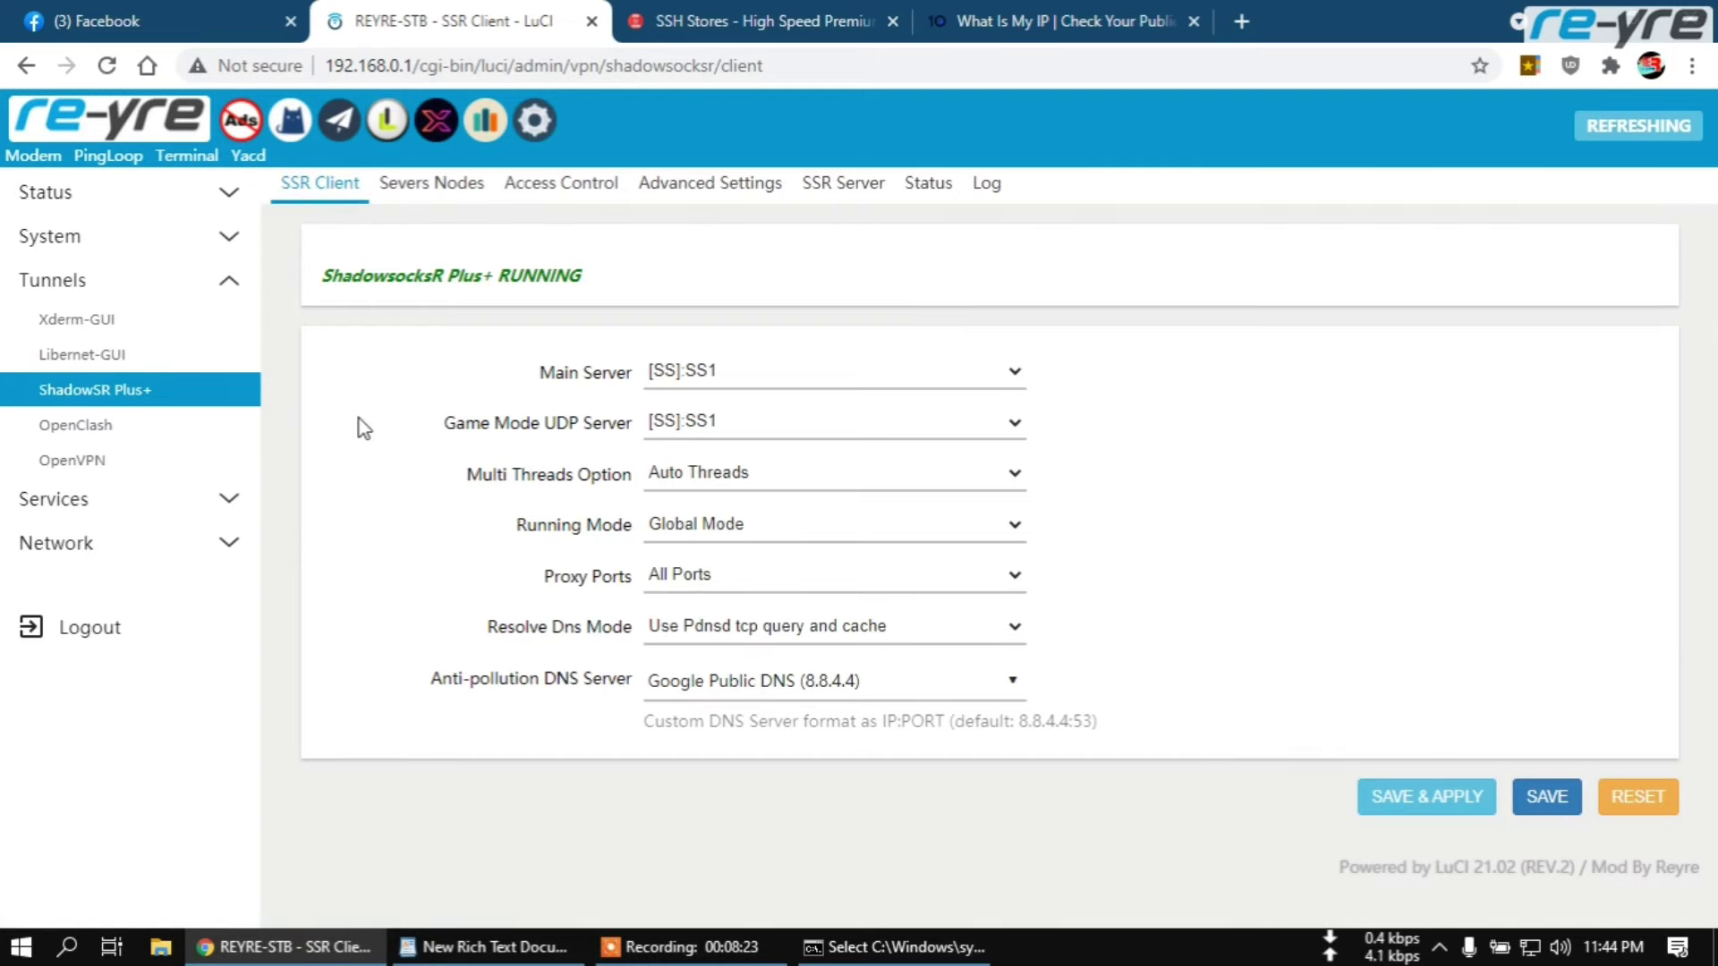